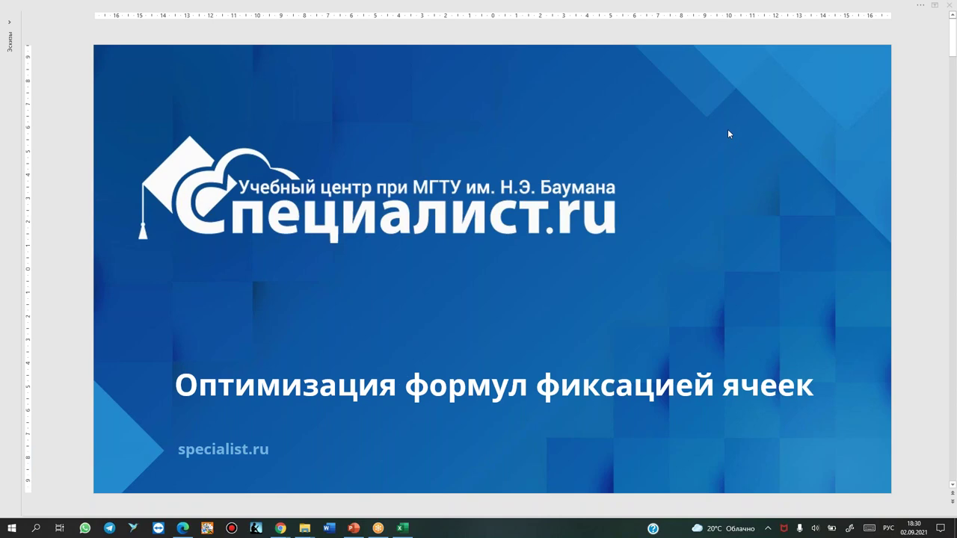
# Bring up the PowerPoint deck and move past slide 2 to slide 3 on the training centre's statistics
pyautogui.click(642, 218)
pyautogui.scroll(-1, 643, 215)
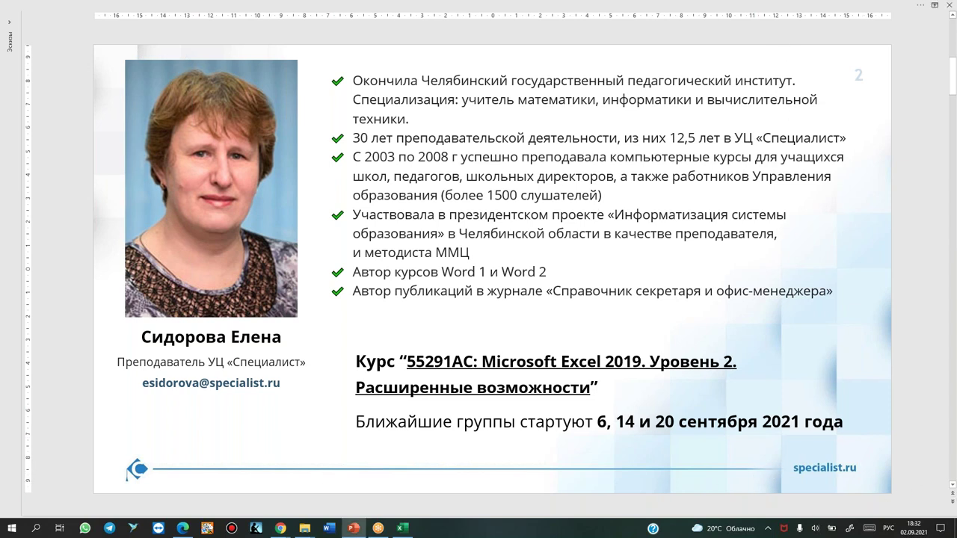
pyautogui.click(954, 502)
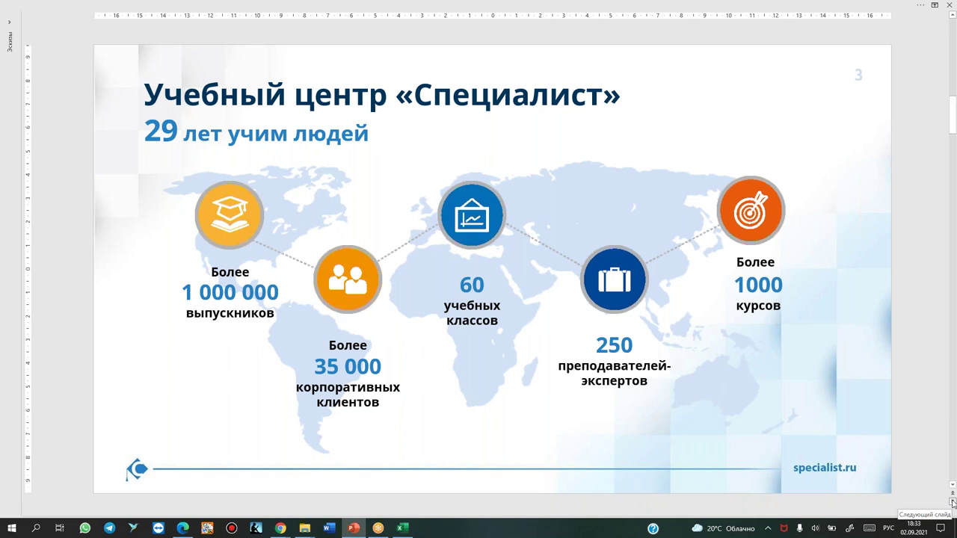
# Go to slide 4, «Наши гарантии», listing the five training-centre guarantees
pyautogui.click(953, 503)
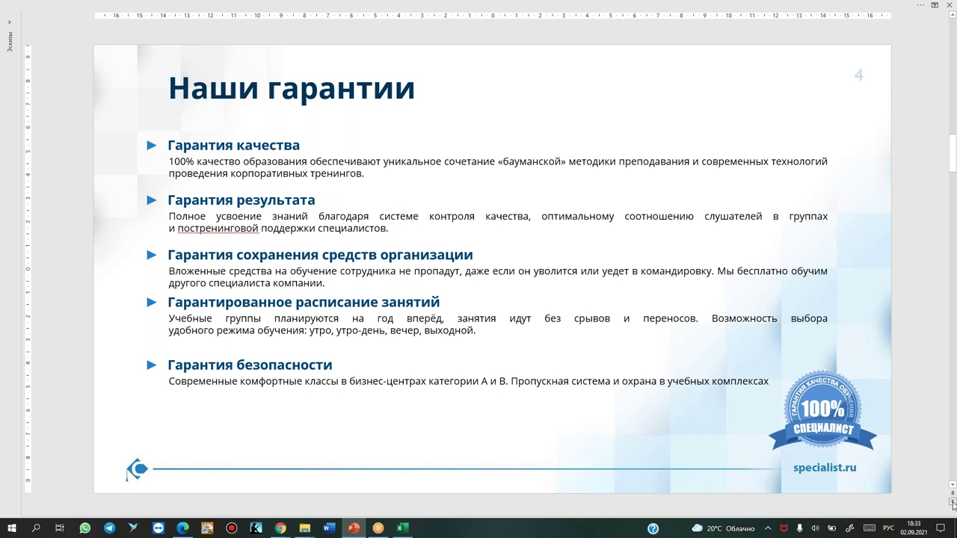
# Go from slide 5, the master-class topic, on to slide 6, «Содержание»
pyautogui.click(953, 503)
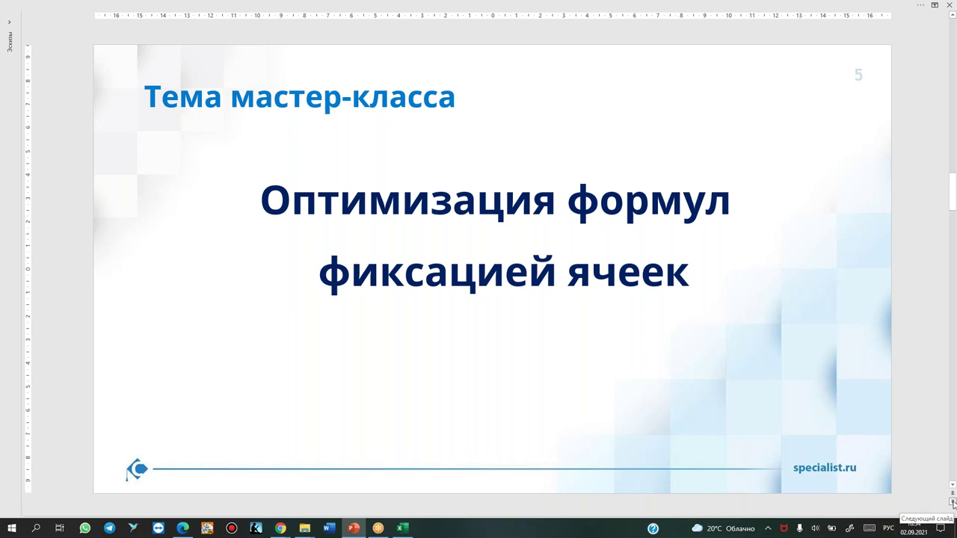
pyautogui.click(953, 502)
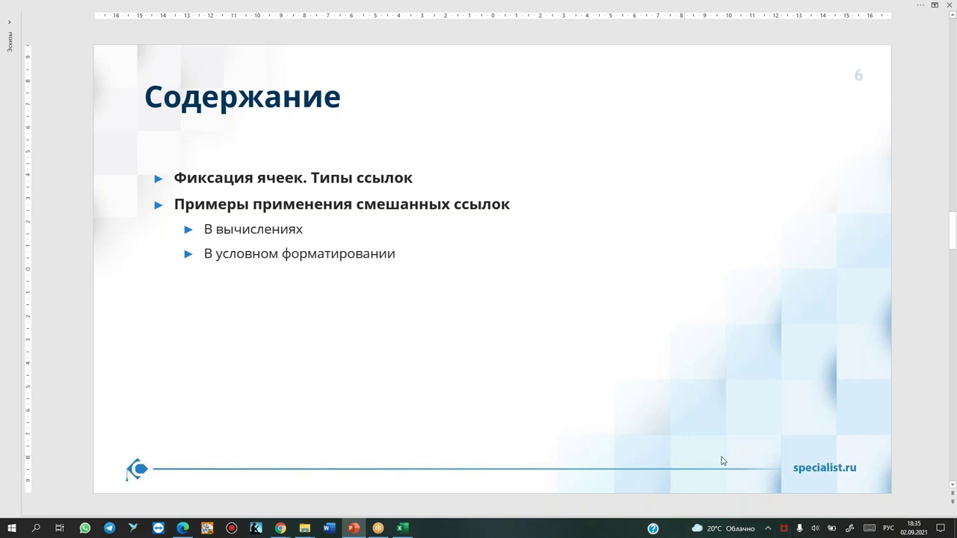
# Switch to the Excel workbook and open the вычисления sheet
pyautogui.click(403, 531)
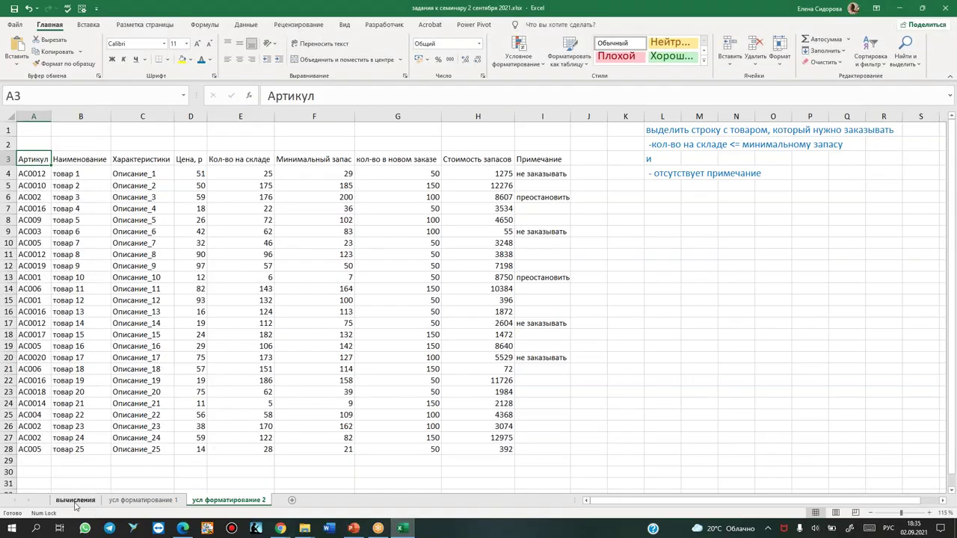
pyautogui.click(75, 499)
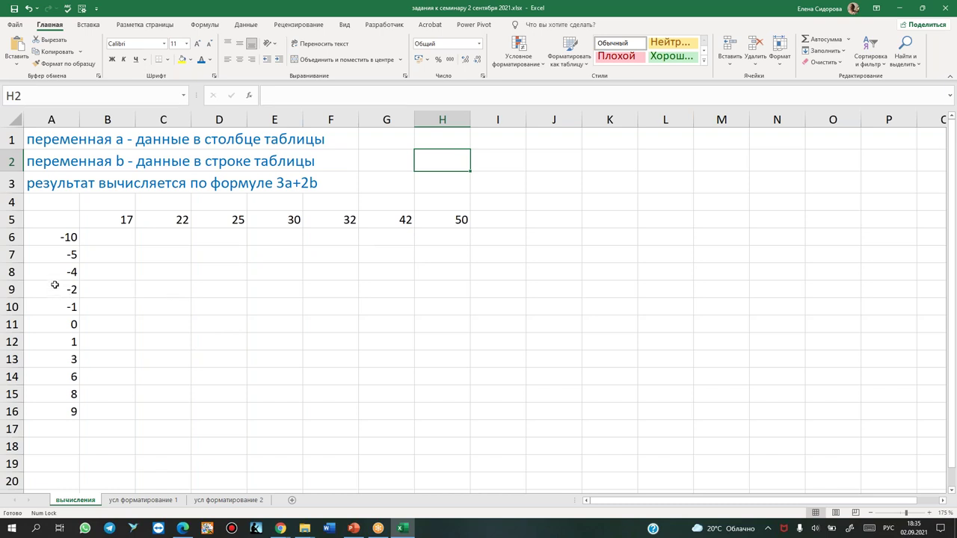
# Highlight the a values A6:A16, the b values B5:H5 and the result grid B6:H16
pyautogui.moveTo(54, 238); pyautogui.dragTo(54, 419)
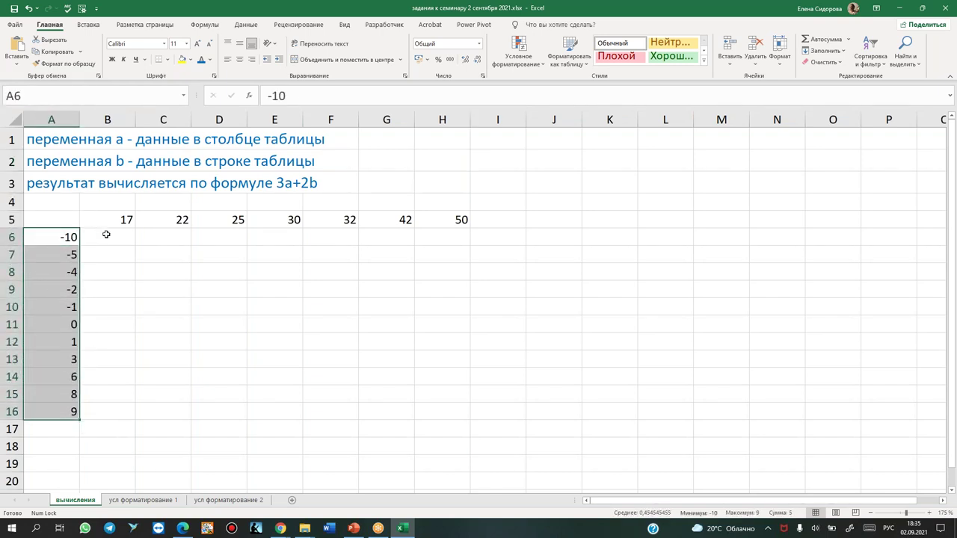
pyautogui.moveTo(93, 218); pyautogui.dragTo(449, 218)
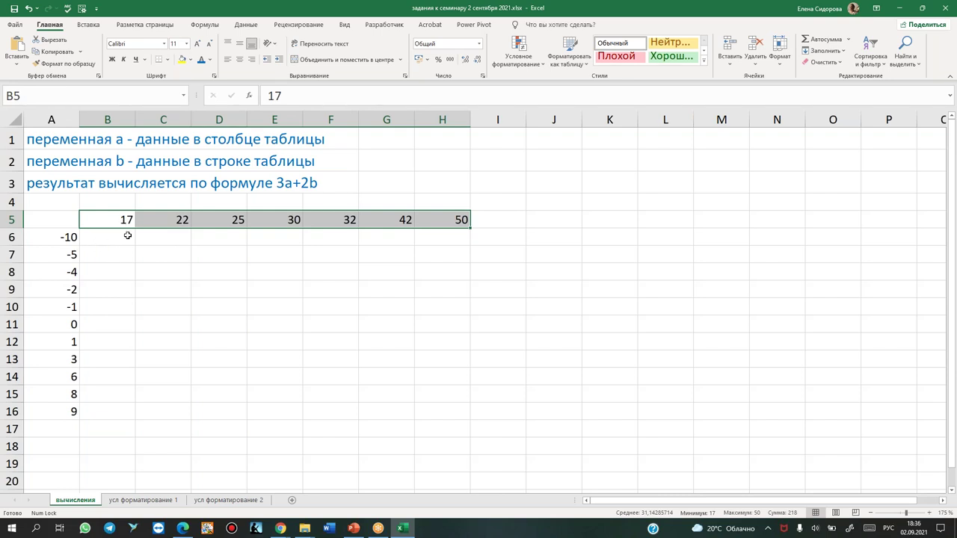
pyautogui.click(110, 237)
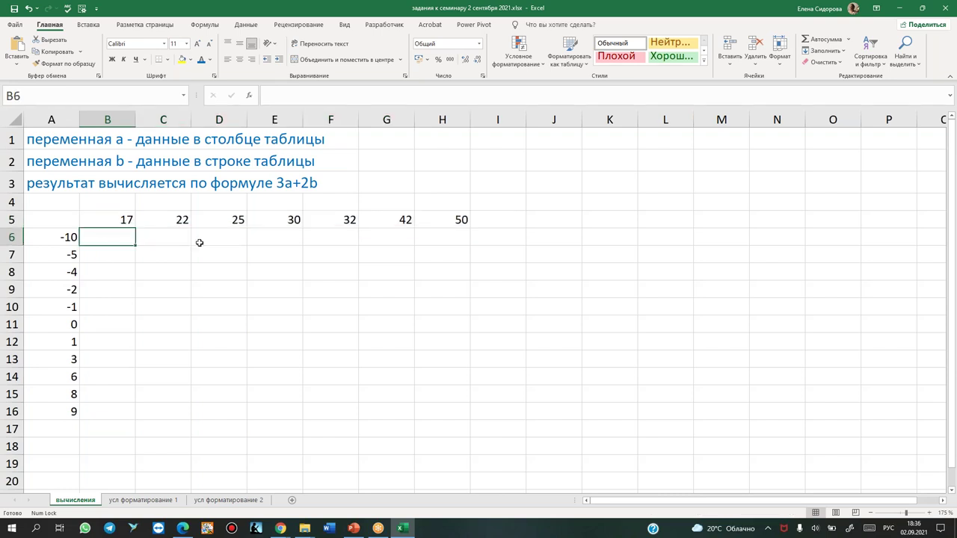
pyautogui.moveTo(105, 236); pyautogui.dragTo(440, 407)
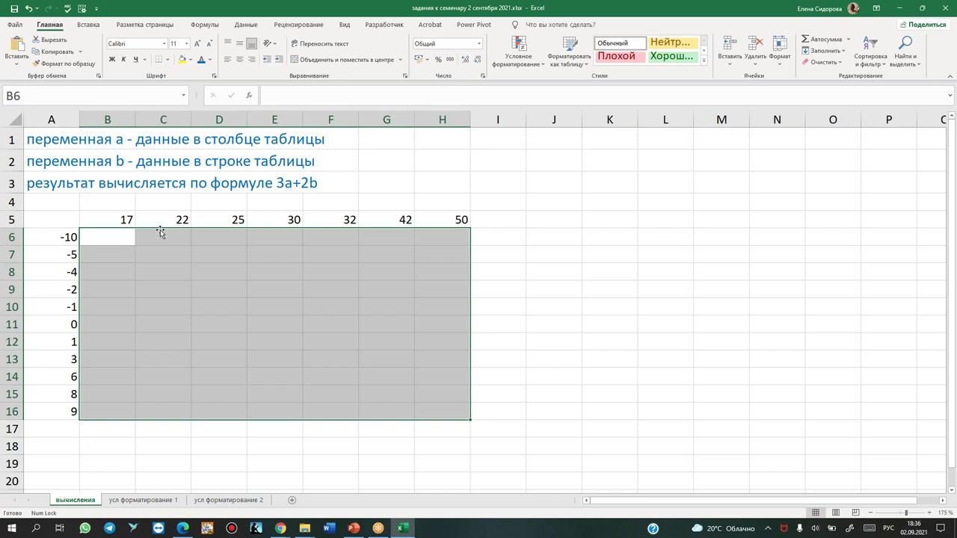
# Label J1 'относит' and enter the relative reference example A6 in K1
pyautogui.click(563, 139)
pyautogui.write('отно')
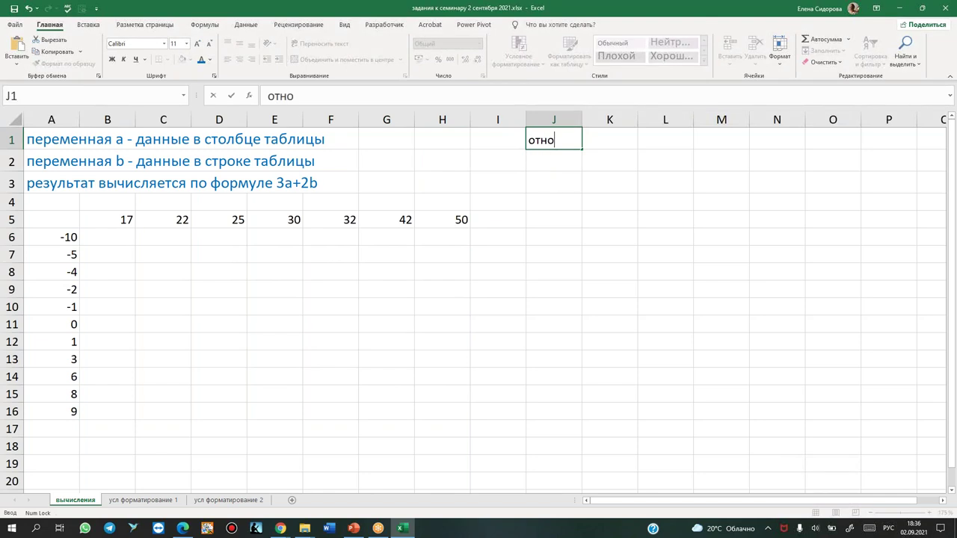
pyautogui.write('сит')
pyautogui.press('Tab')
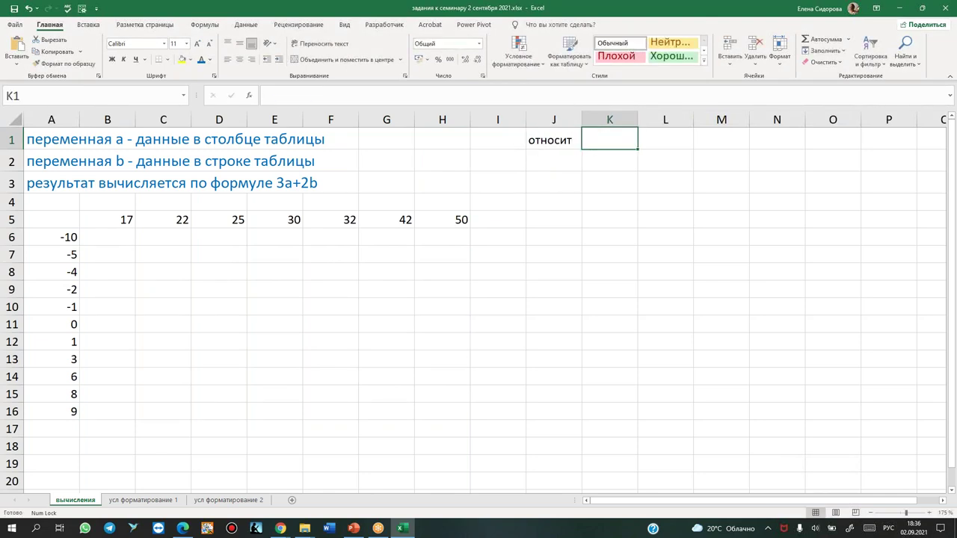
pyautogui.write('A')
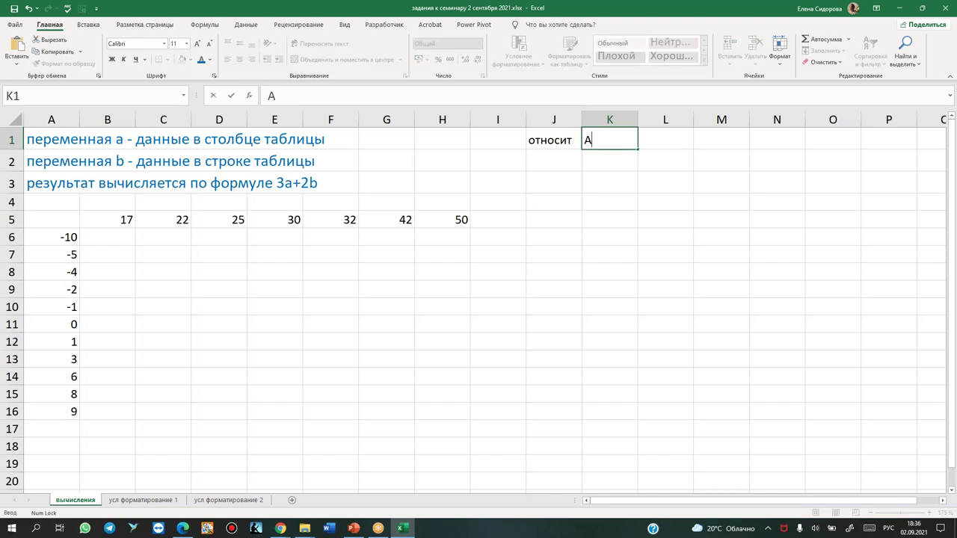
pyautogui.write('6')
pyautogui.press('Return')
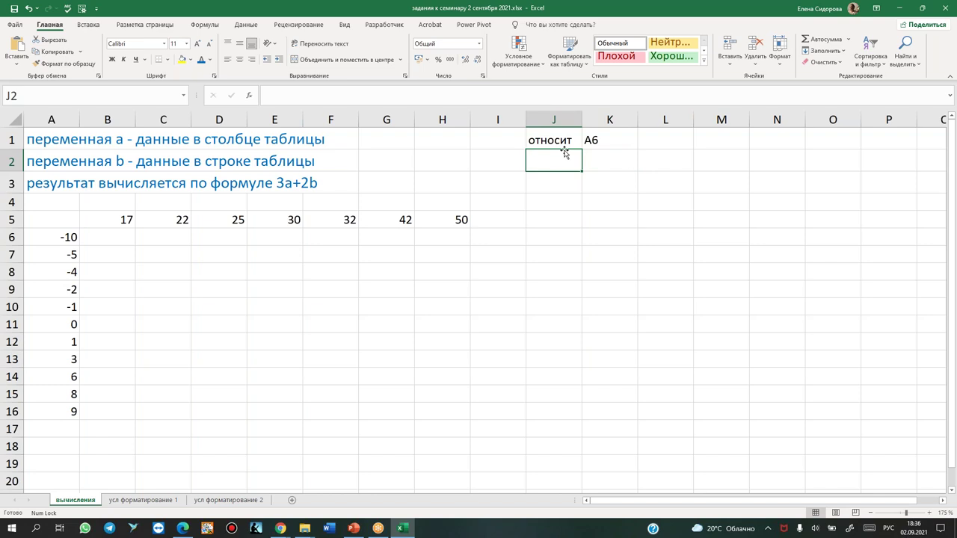
# Label J2 'абсол' and enter the absolute reference example $F$6 in K2
pyautogui.write('абсол')
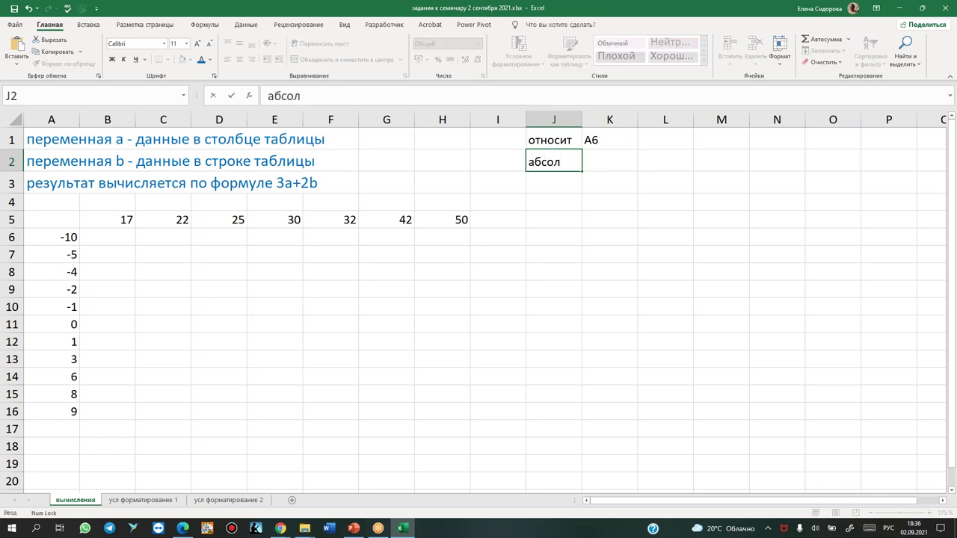
pyautogui.press('Tab')
pyautogui.hotkey('alt', 'shift')
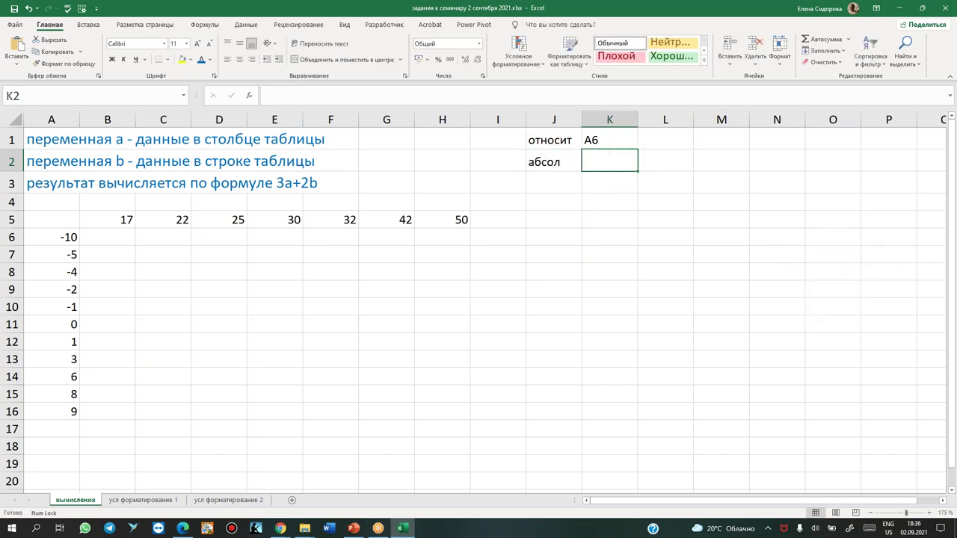
pyautogui.write('$')
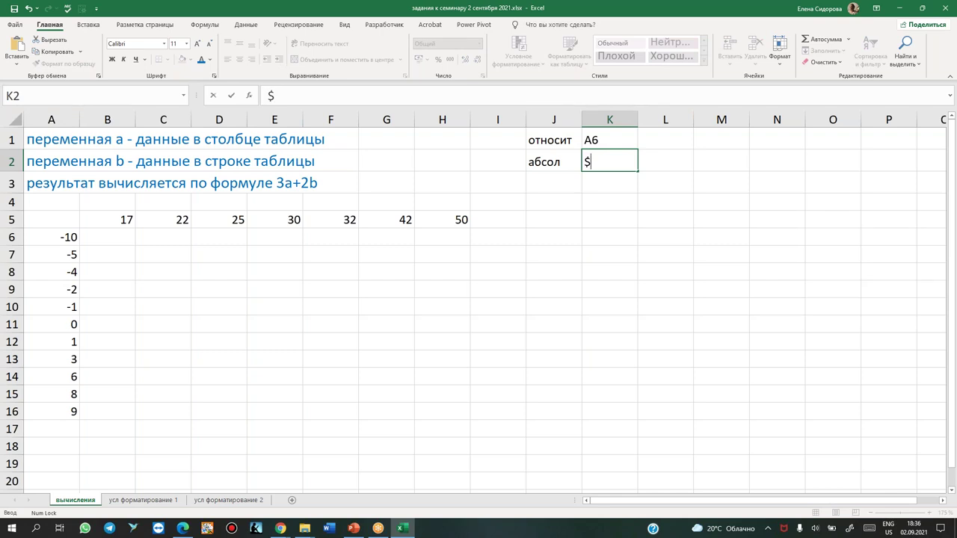
pyautogui.write('F$6')
pyautogui.click(598, 200)
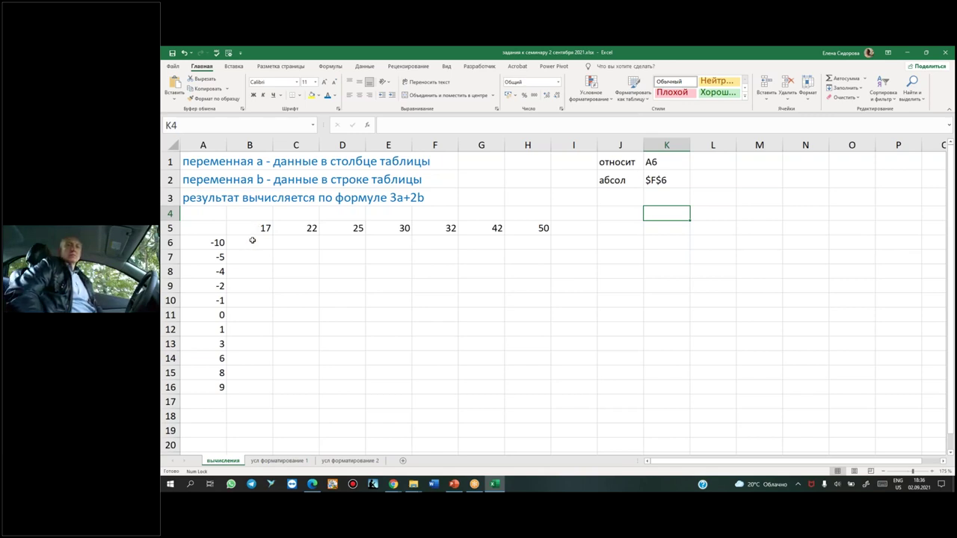
pyautogui.moveTo(250, 228); pyautogui.dragTo(333, 231)
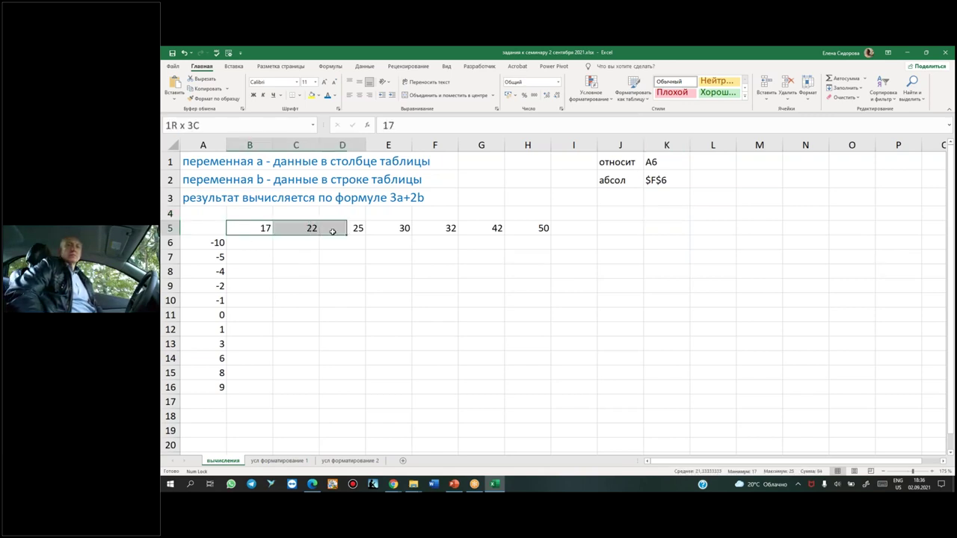
# Build the B6 formula =3*A6+2*B5 by pointing at A6 and B5, returning 4
pyautogui.click(249, 243)
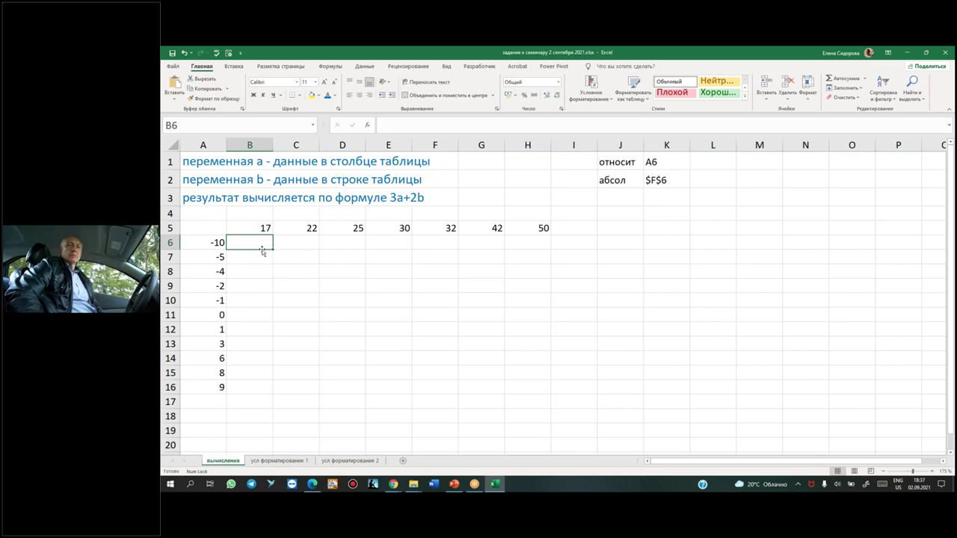
pyautogui.write('=')
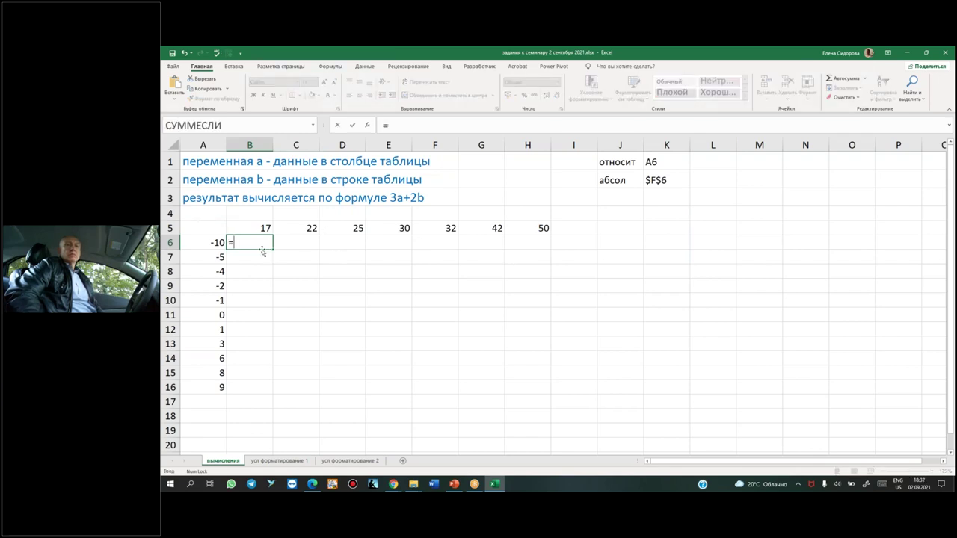
pyautogui.write('3*')
pyautogui.click(201, 241)
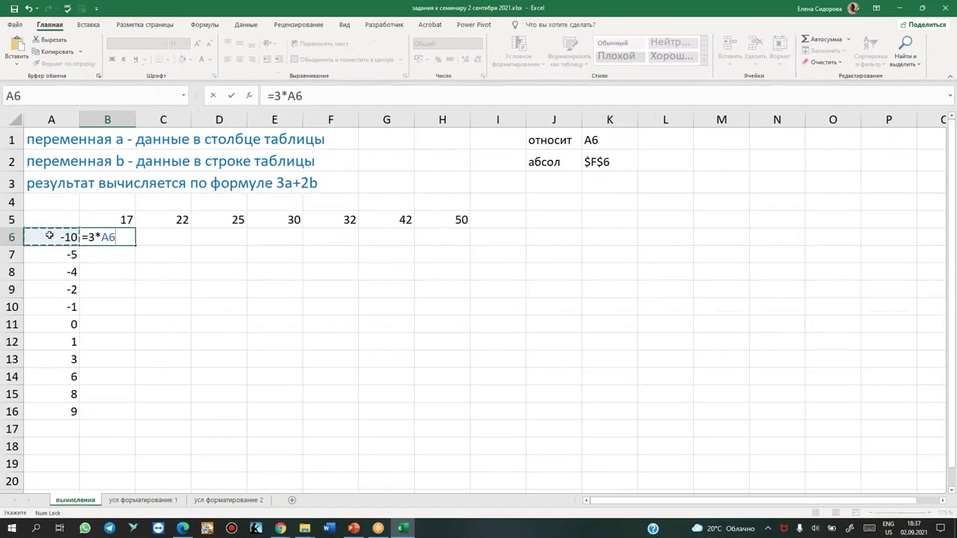
pyautogui.write('+2*')
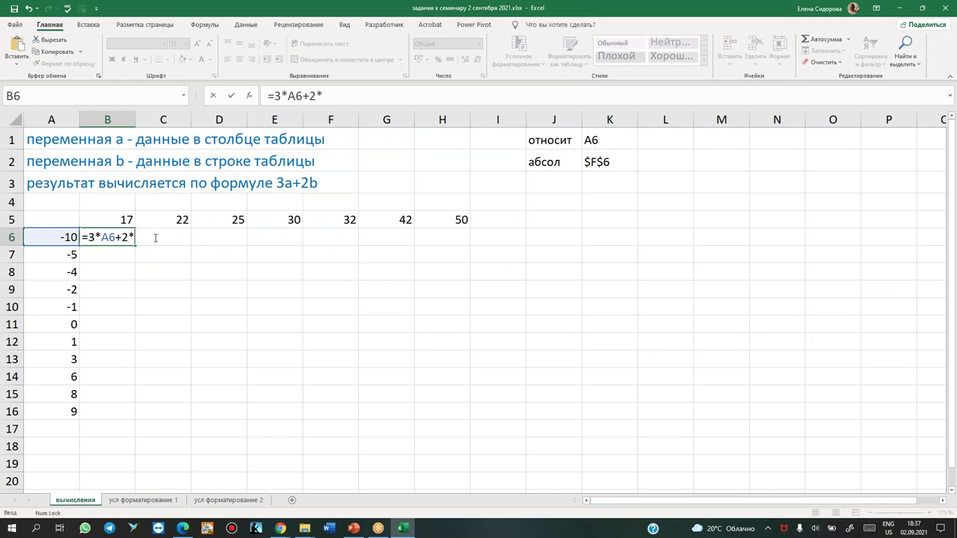
pyautogui.click(111, 218)
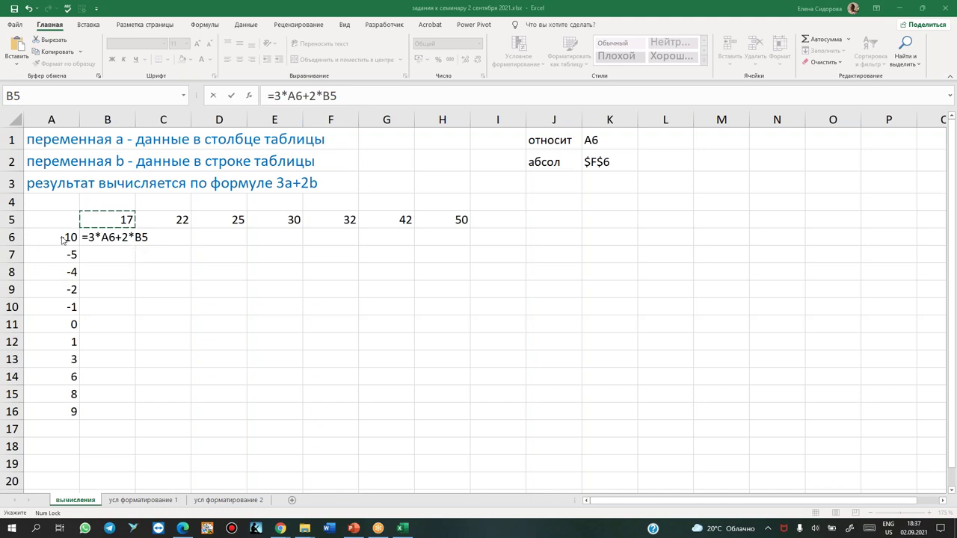
pyautogui.click(149, 238)
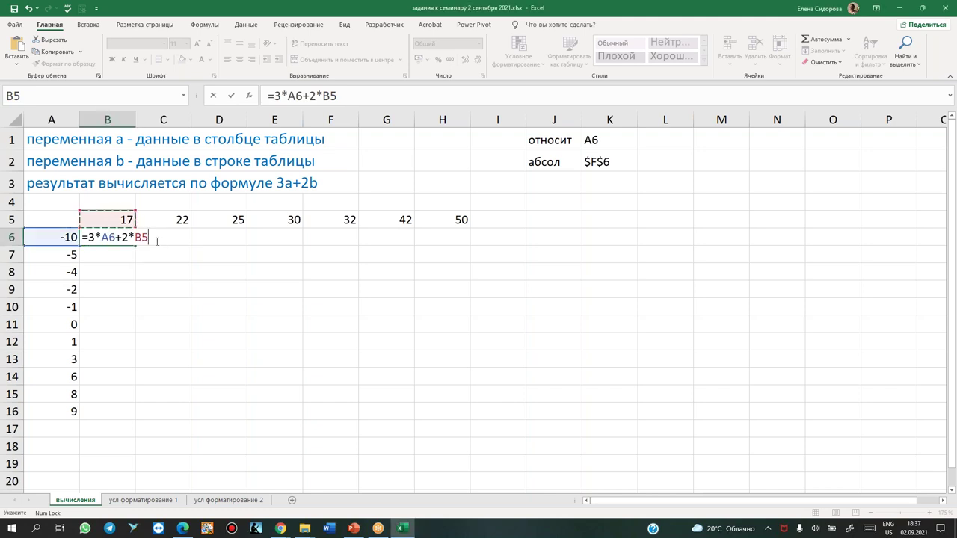
pyautogui.press('Return')
pyautogui.click(116, 240)
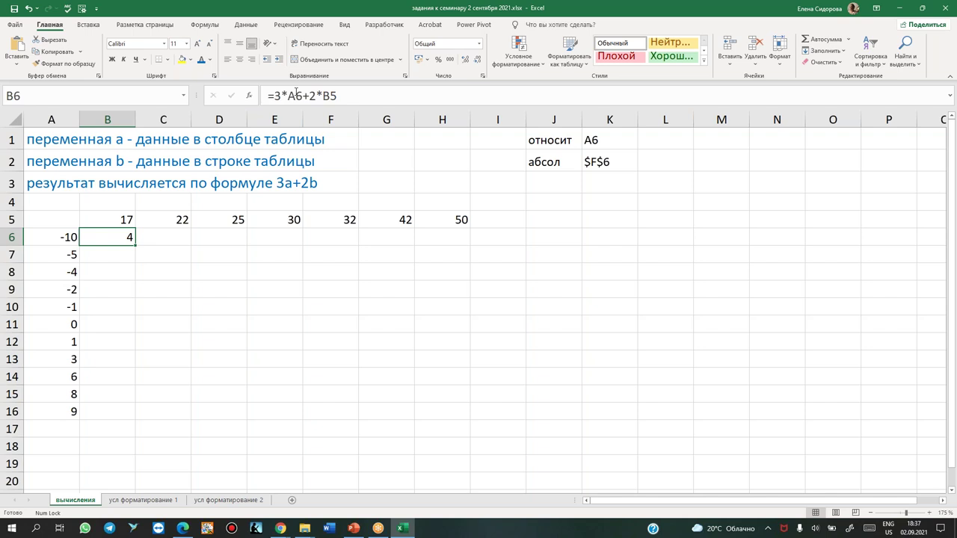
pyautogui.moveTo(296, 93); pyautogui.dragTo(310, 94)
pyautogui.hotkey('ctrl', 'Return')
# Fill the B6 formula down to B16 and switch the sheet to show formulas
pyautogui.click(57, 237)
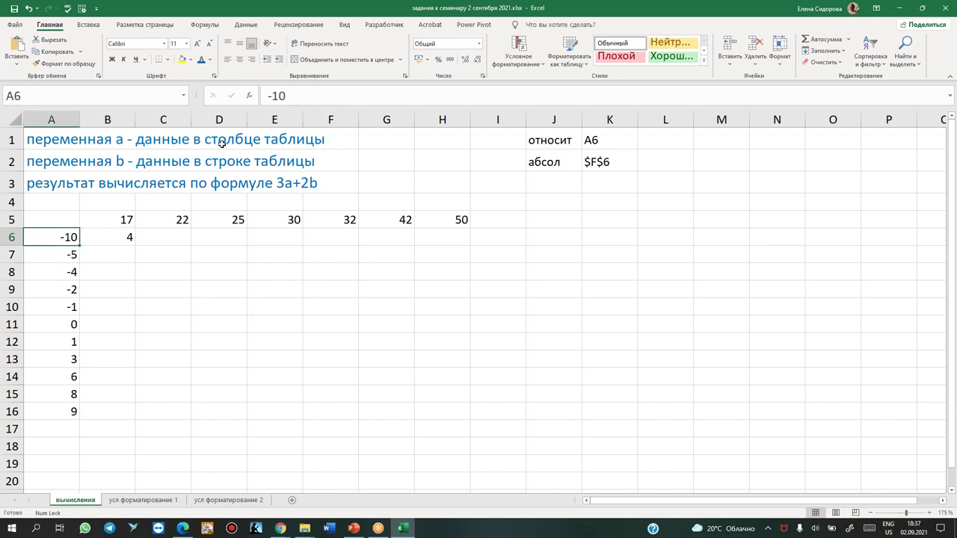
pyautogui.click(110, 244)
pyautogui.moveTo(135, 244); pyautogui.dragTo(129, 427)
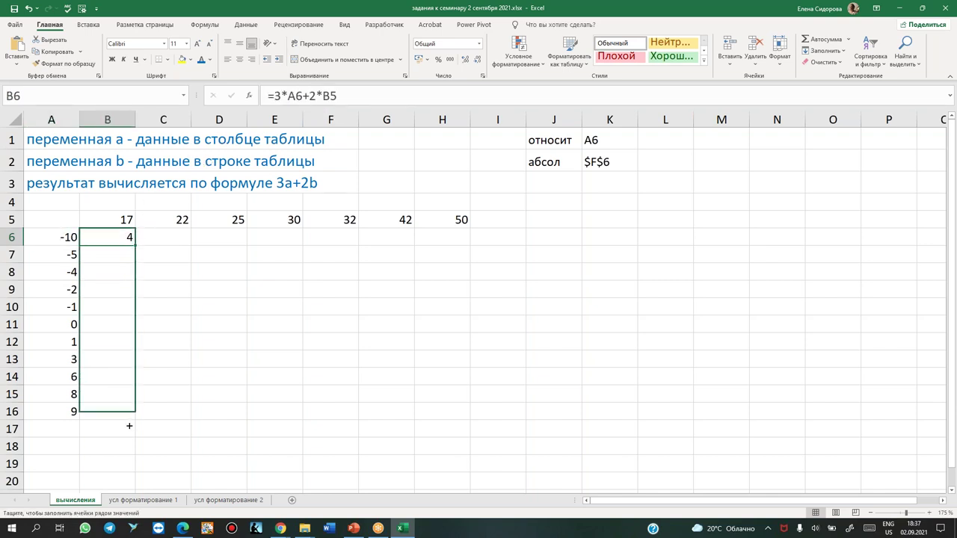
pyautogui.click(118, 239)
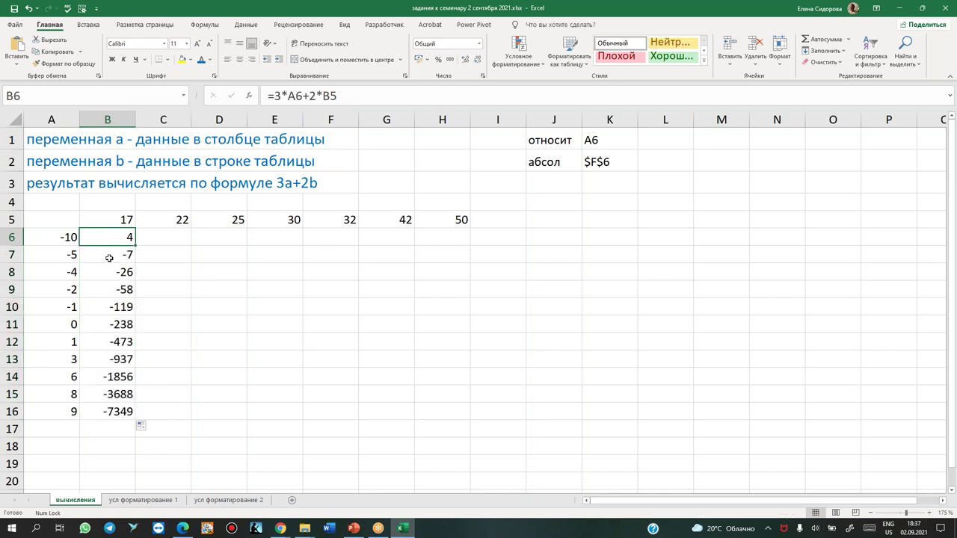
pyautogui.click(203, 26)
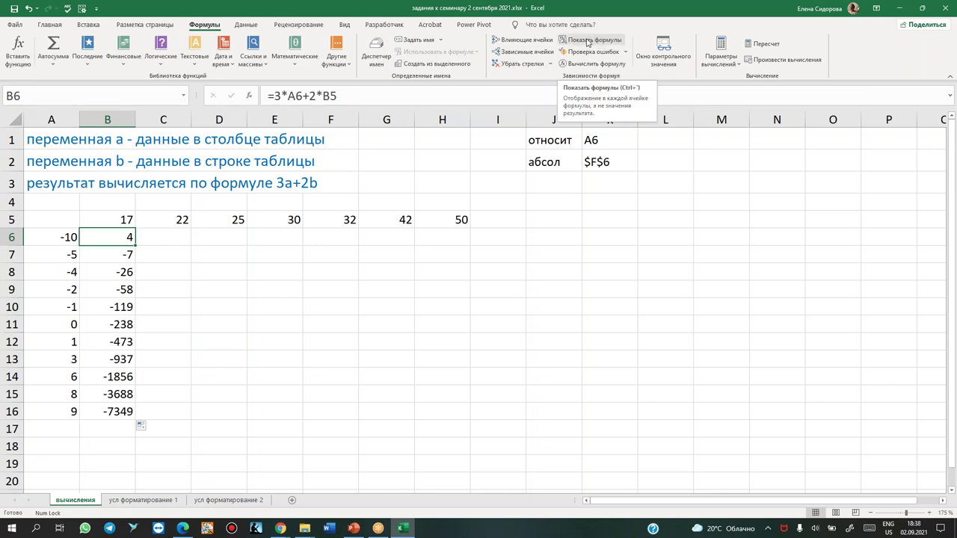
pyautogui.click(587, 41)
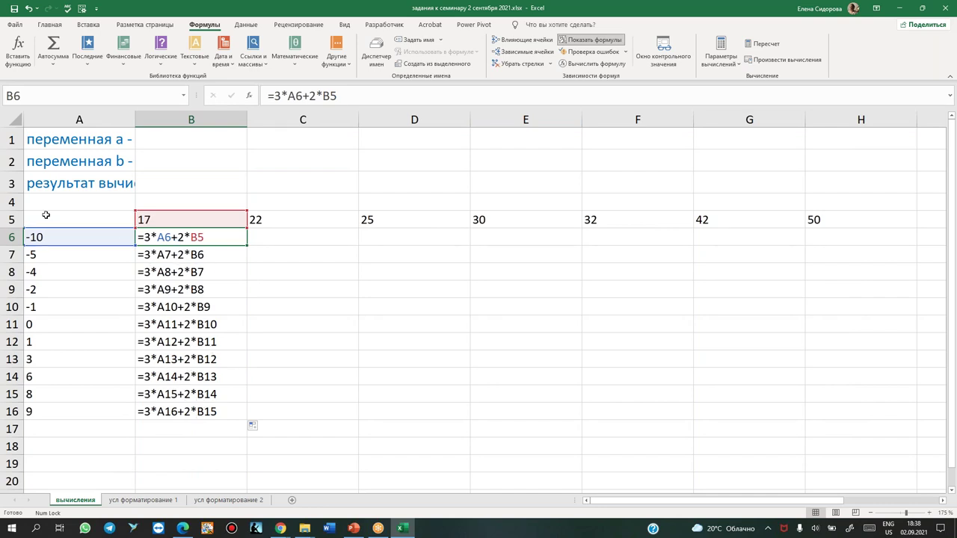
# Check the shifted references in the B7:B16 formulas, then fill B6 across row 6 to H6
pyautogui.click(209, 256)
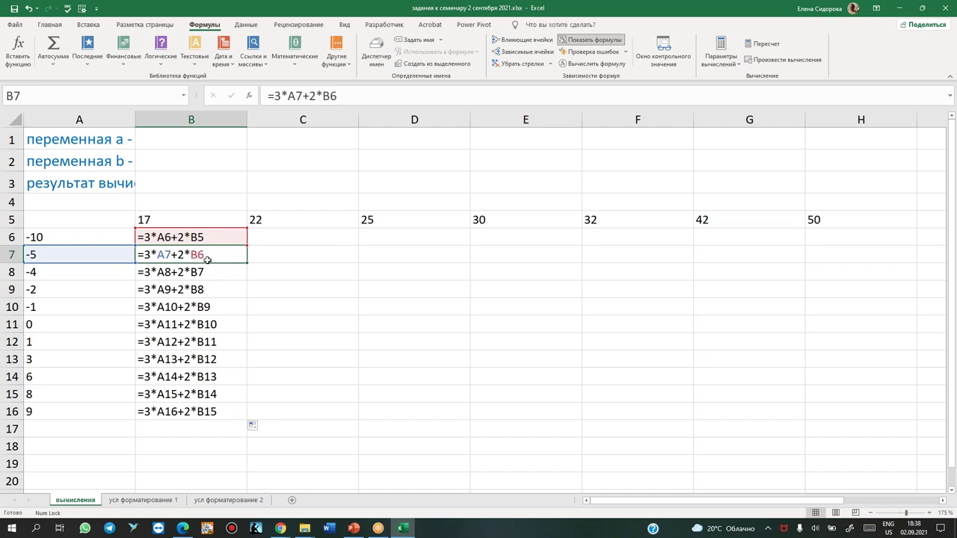
pyautogui.click(210, 219)
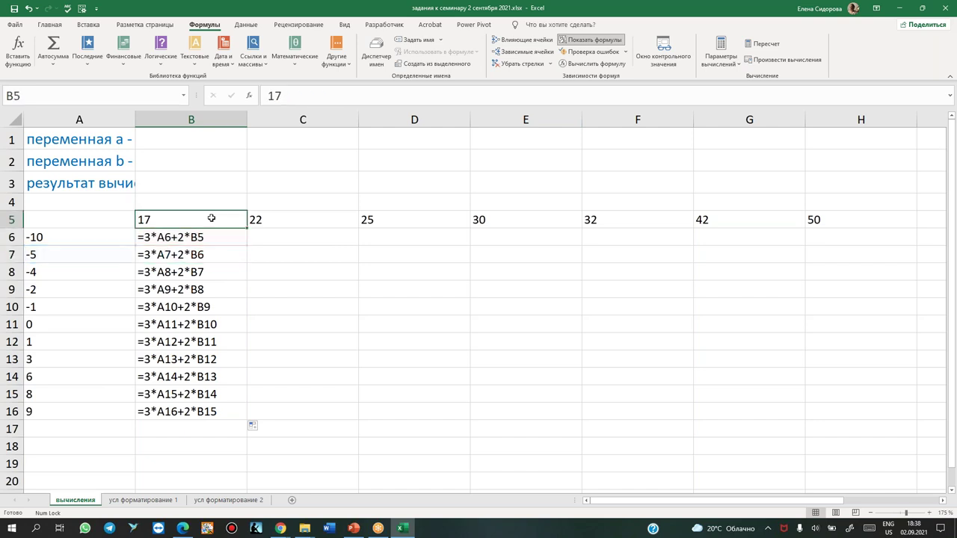
pyautogui.click(212, 252)
pyautogui.click(212, 271)
pyautogui.click(209, 290)
pyautogui.click(205, 307)
pyautogui.click(202, 323)
pyautogui.click(198, 341)
pyautogui.click(187, 377)
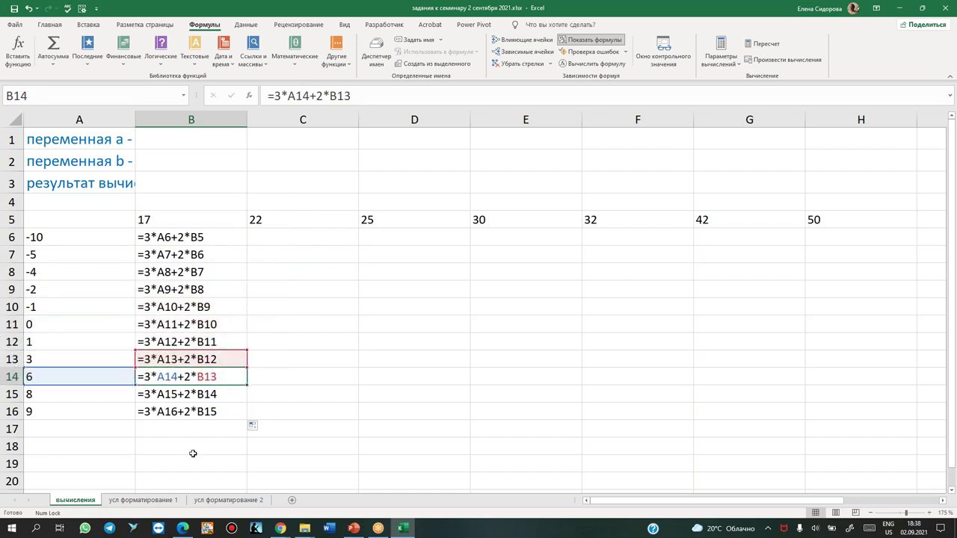
pyautogui.click(217, 409)
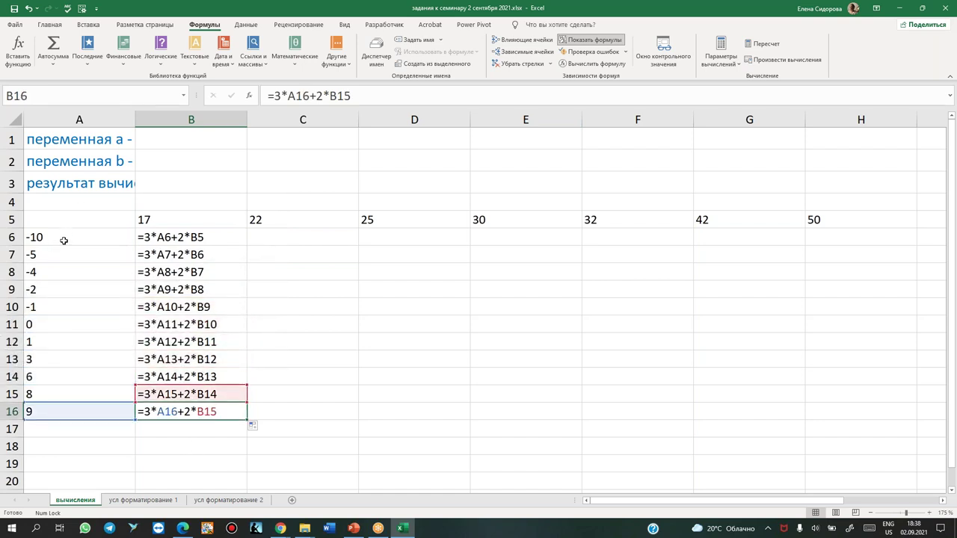
pyautogui.click(202, 240)
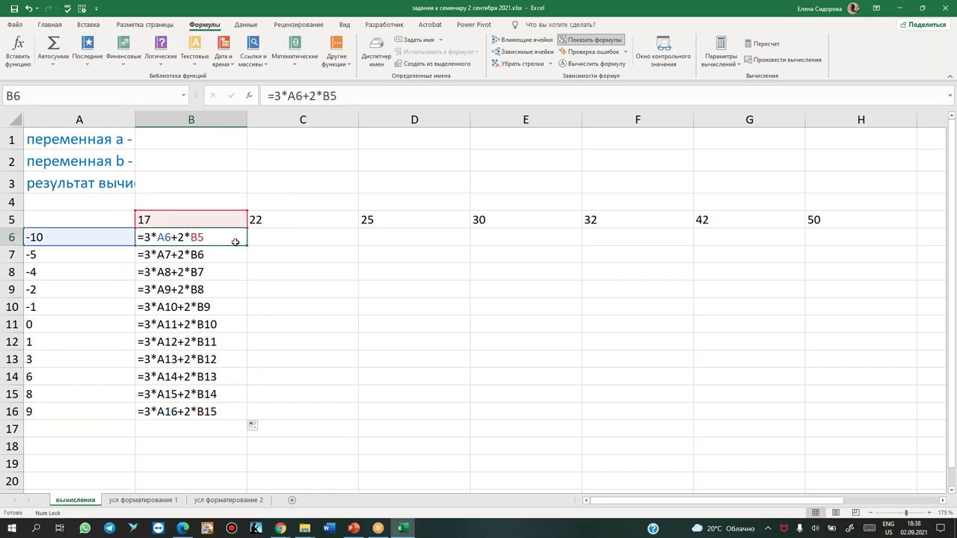
pyautogui.moveTo(247, 245)
pyautogui.mouseDown()
pyautogui.moveTo(760, 273)
pyautogui.moveTo(875, 250)
pyautogui.mouseUp()
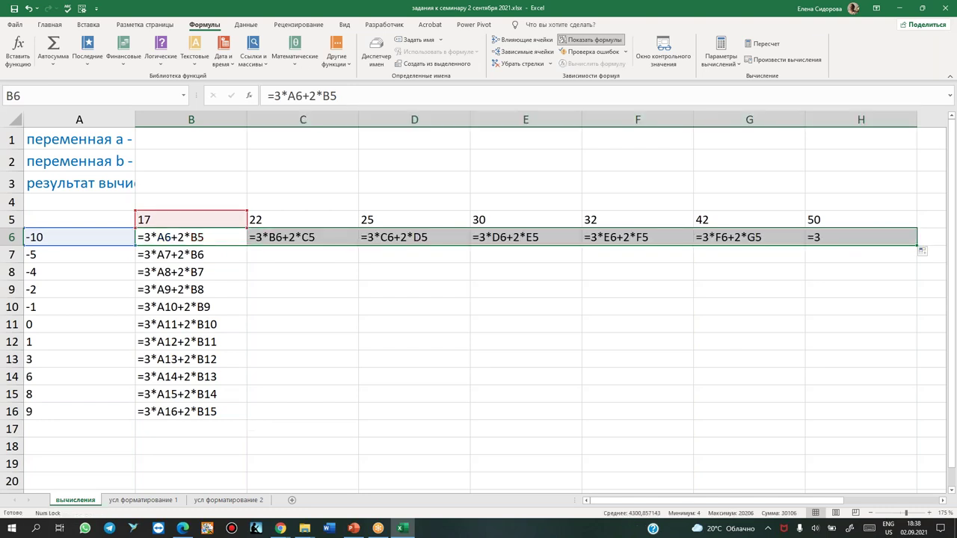
pyautogui.click(239, 237)
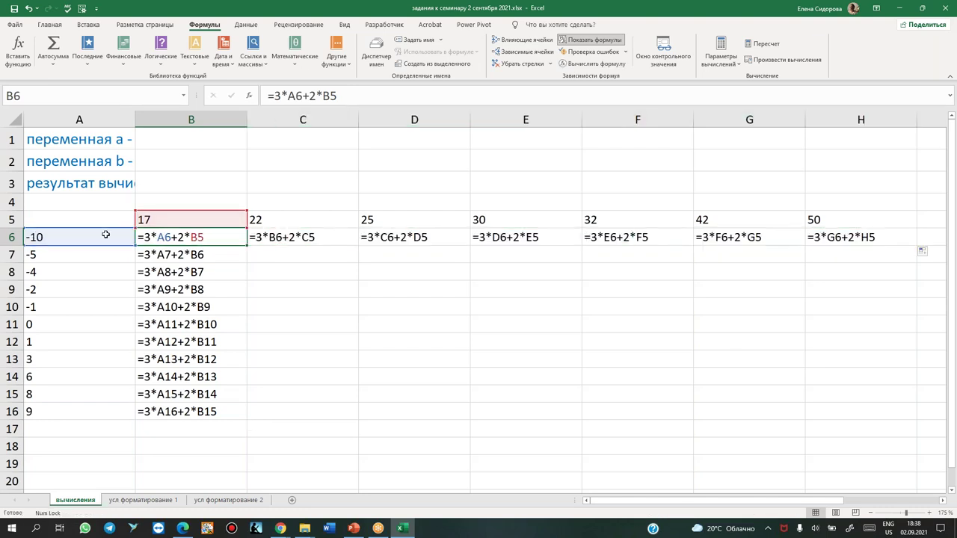
pyautogui.click(291, 237)
pyautogui.click(374, 238)
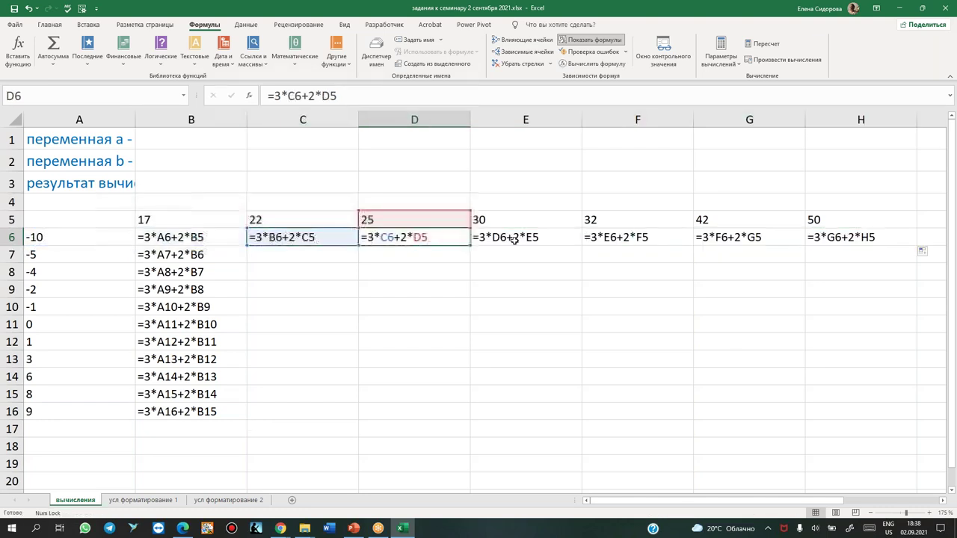
pyautogui.click(523, 238)
pyautogui.click(626, 238)
pyautogui.click(774, 239)
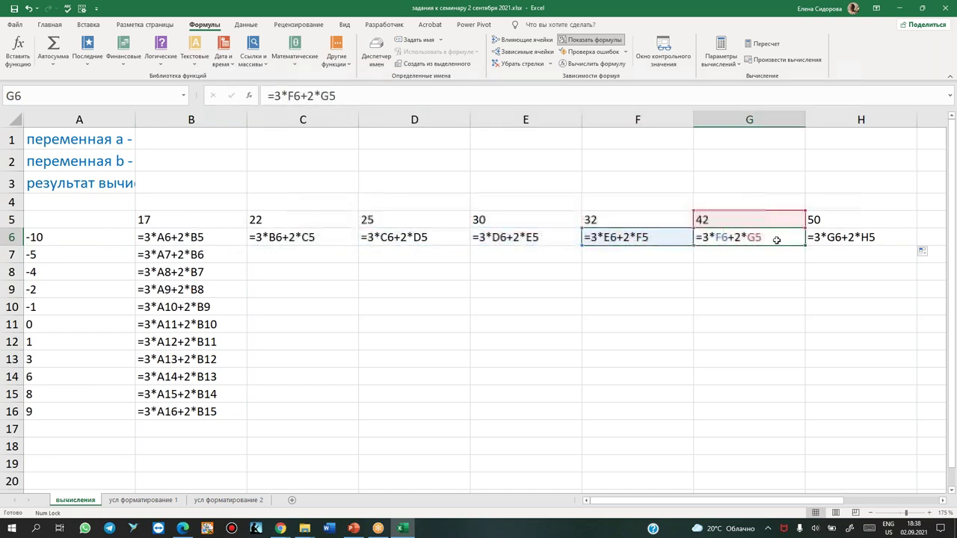
pyautogui.click(814, 241)
pyautogui.click(206, 239)
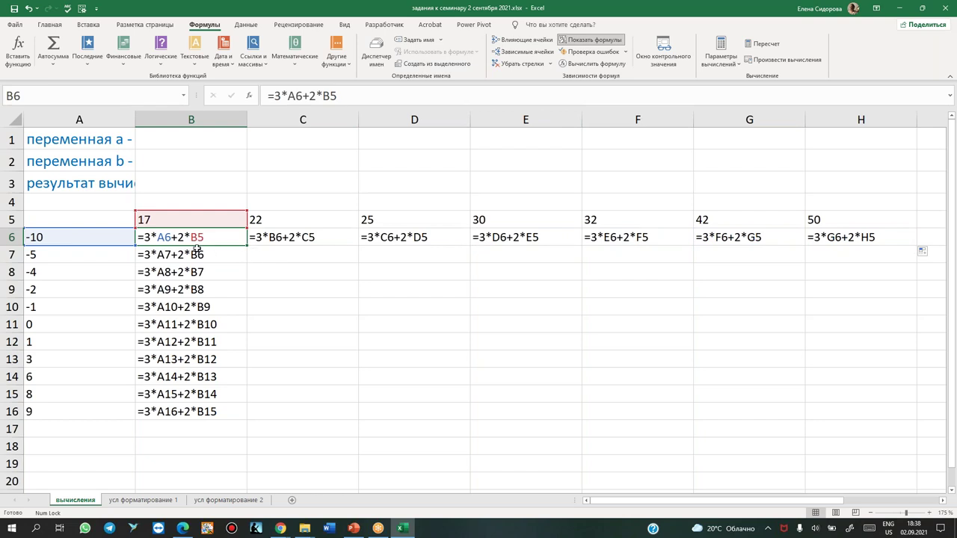
pyautogui.moveTo(269, 237); pyautogui.dragTo(918, 238)
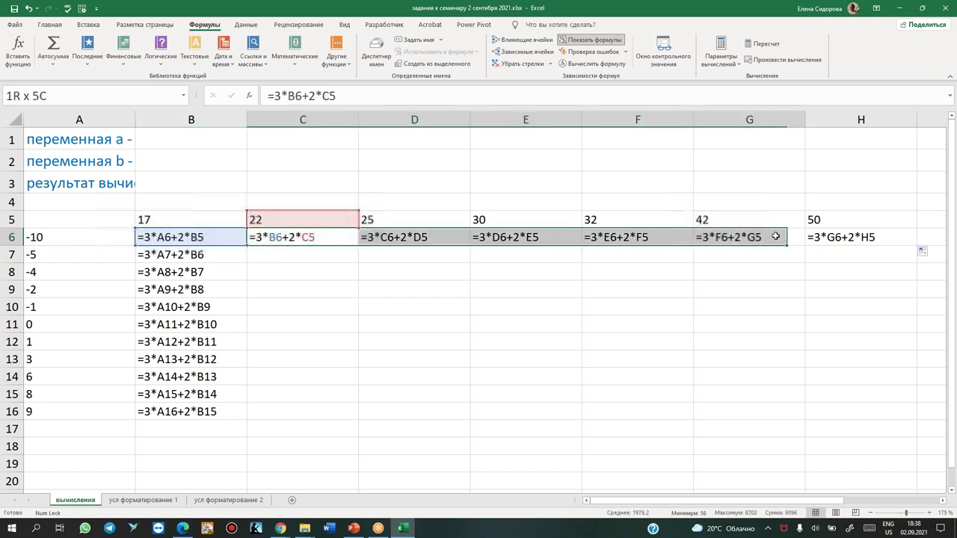
pyautogui.press('Delete')
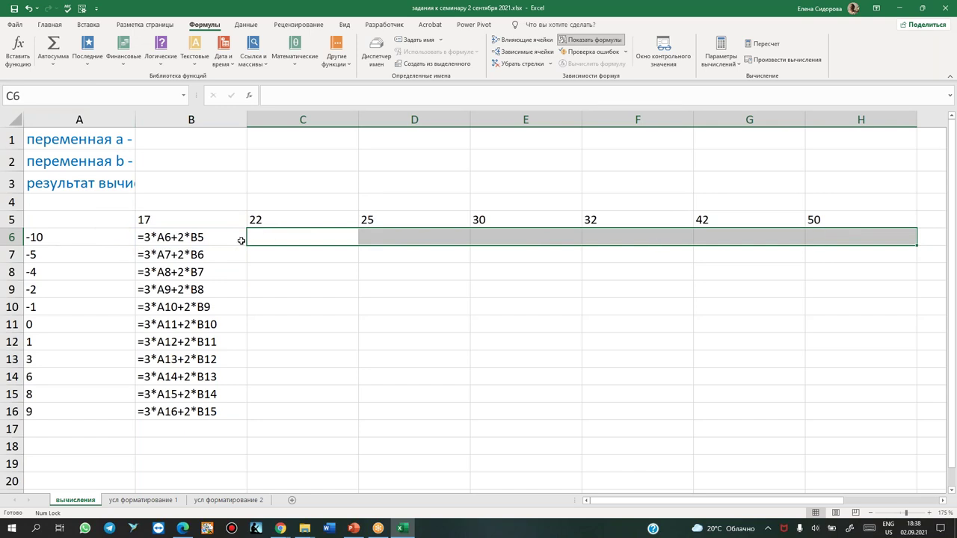
pyautogui.click(217, 235)
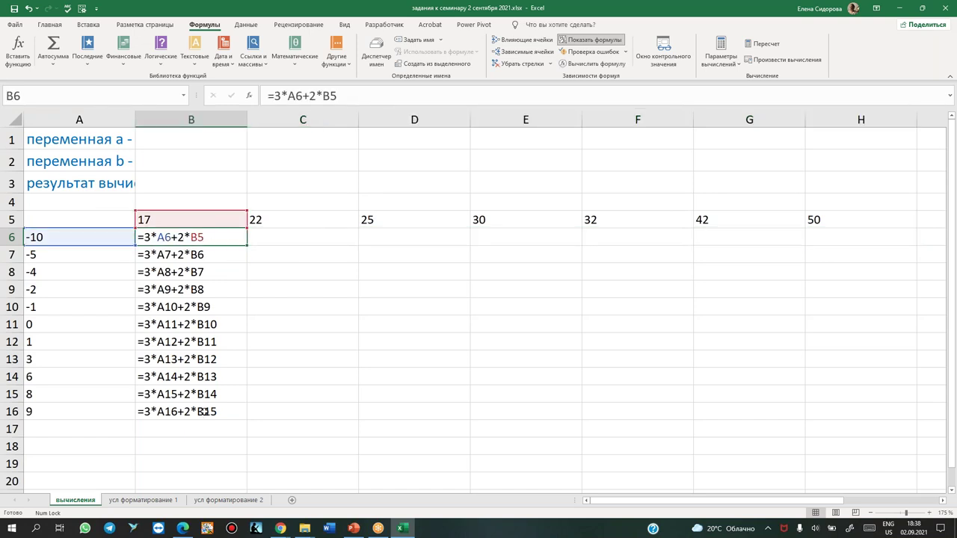
# Change B6 to =3*A6+2*$B$5 by making the B5 reference absolute with F4
pyautogui.click(190, 219)
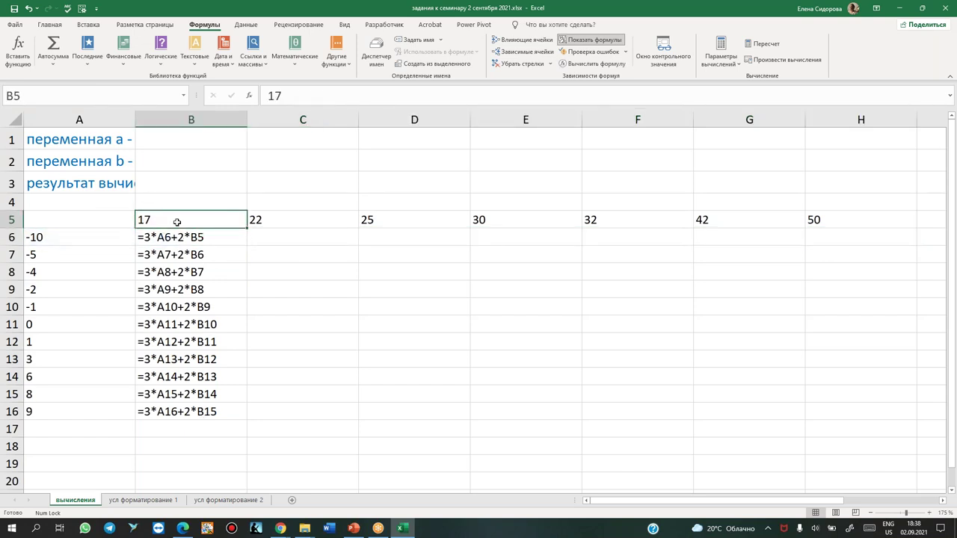
pyautogui.click(206, 239)
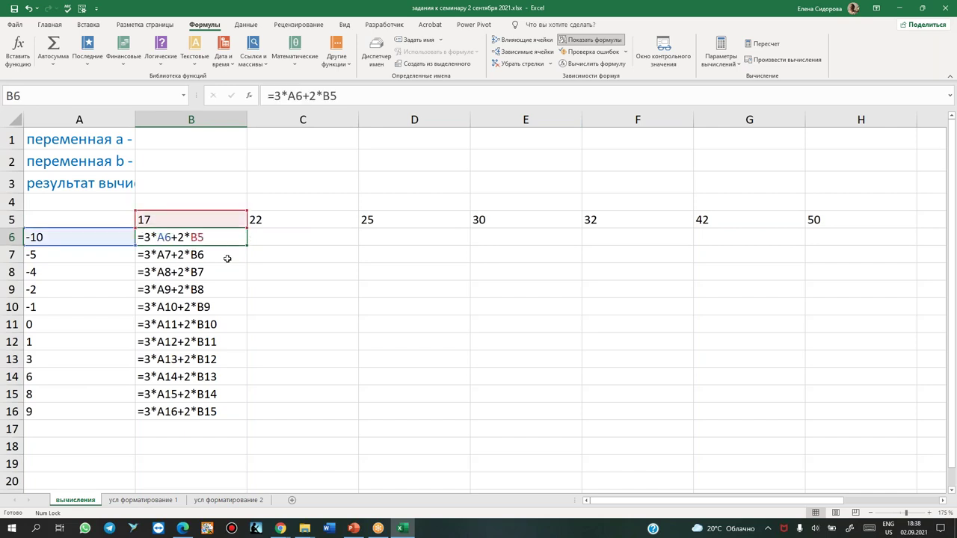
pyautogui.click(357, 96)
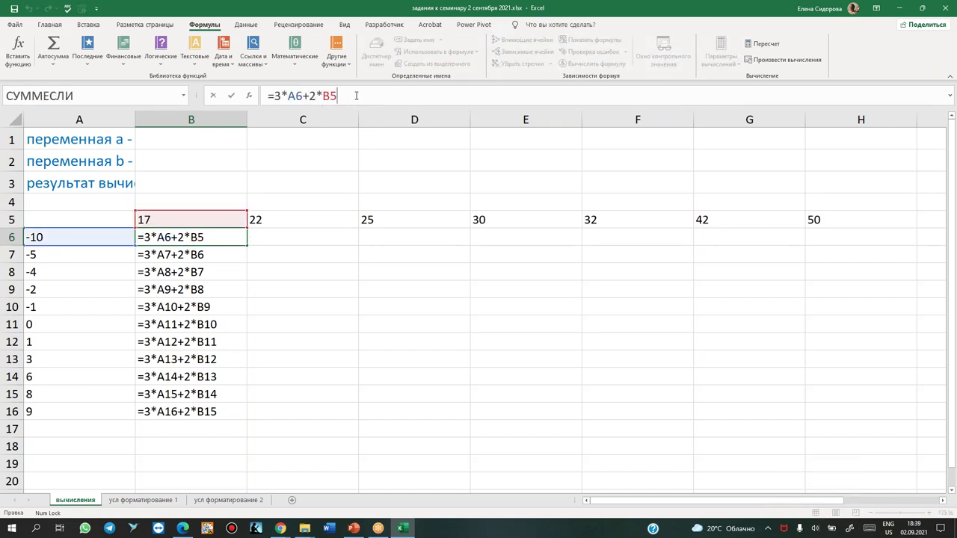
pyautogui.press('F4')
pyautogui.press('F4')
pyautogui.press('F4')
pyautogui.press('F4')
pyautogui.press('F4')
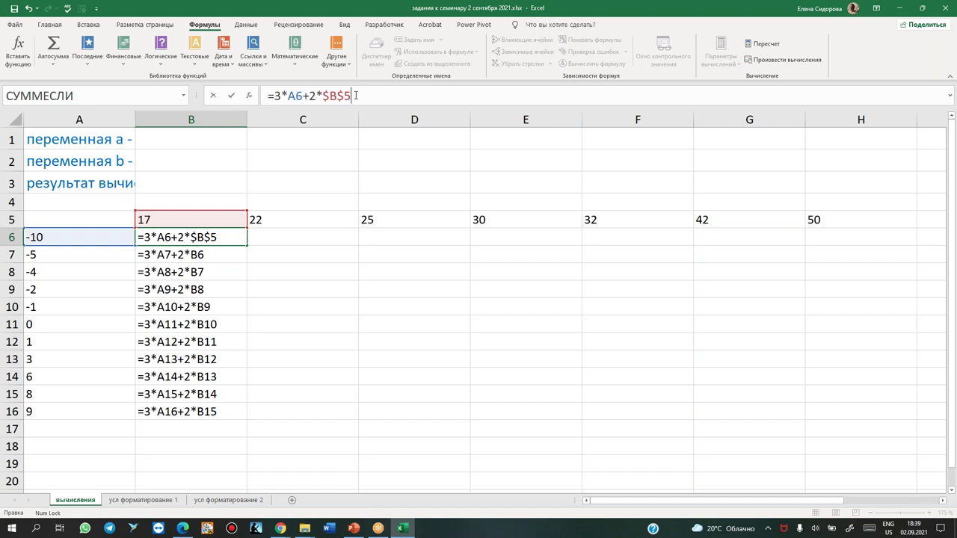
pyautogui.press('Return')
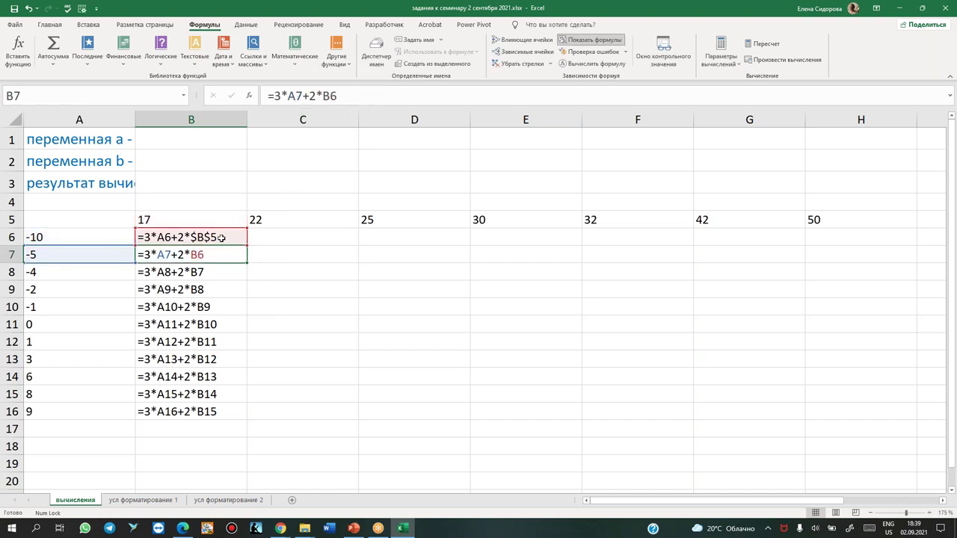
# Fill the new B6 formula down to B16 and check B7, B8 and B10 keep $B$5
pyautogui.click(223, 238)
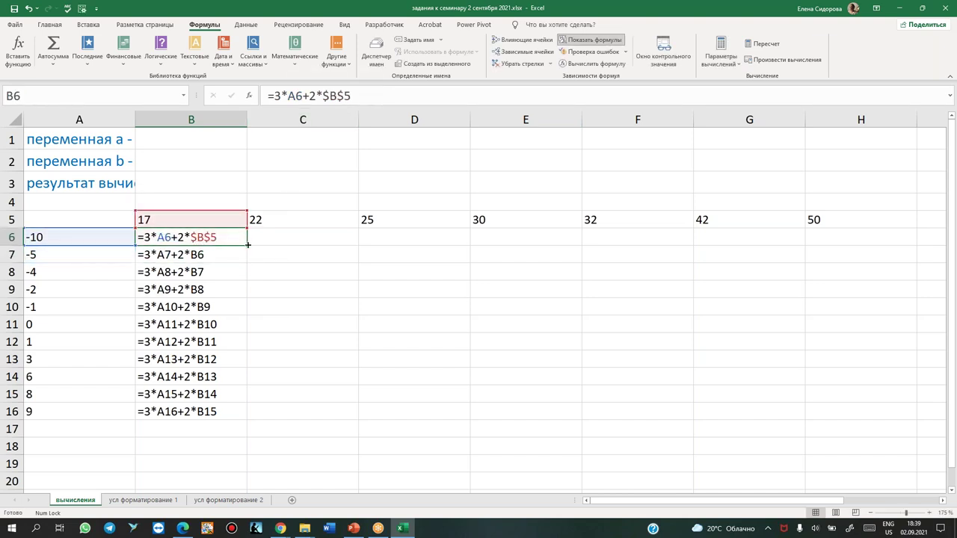
pyautogui.moveTo(247, 246); pyautogui.dragTo(232, 423)
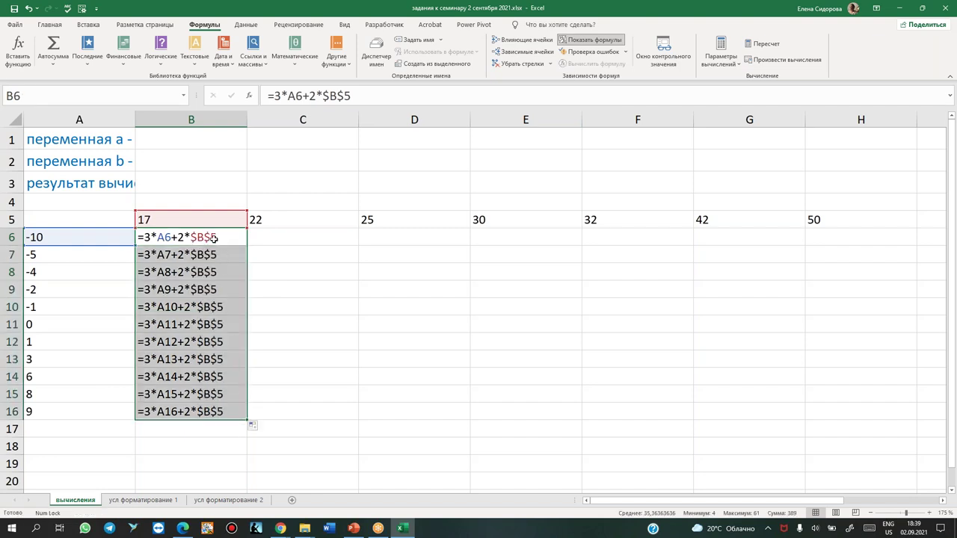
pyautogui.click(215, 236)
pyautogui.press('Down')
pyautogui.click(217, 271)
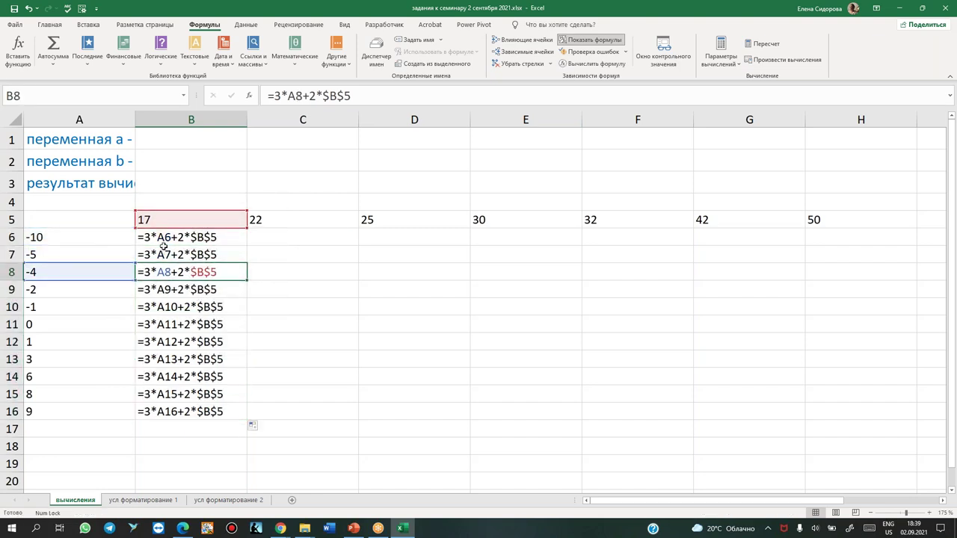
pyautogui.click(163, 237)
pyautogui.click(153, 258)
pyautogui.click(160, 277)
pyautogui.click(159, 311)
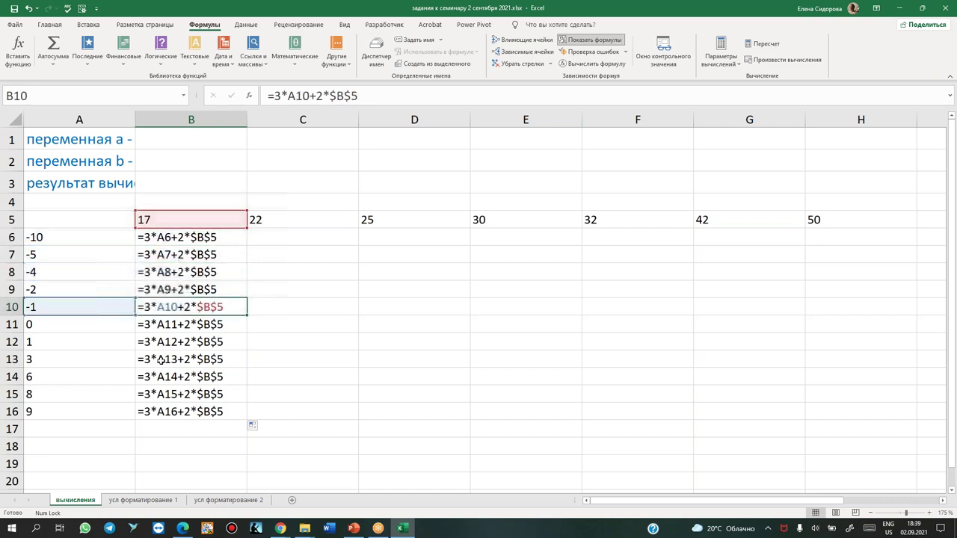
pyautogui.click(220, 238)
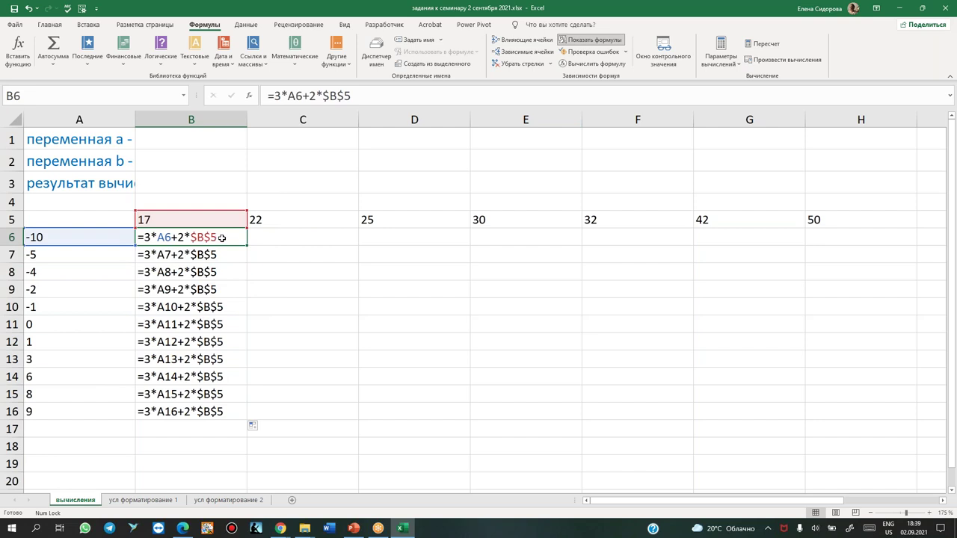
# Select B6:B16 and delete all its formulas
pyautogui.moveTo(220, 237); pyautogui.dragTo(217, 412)
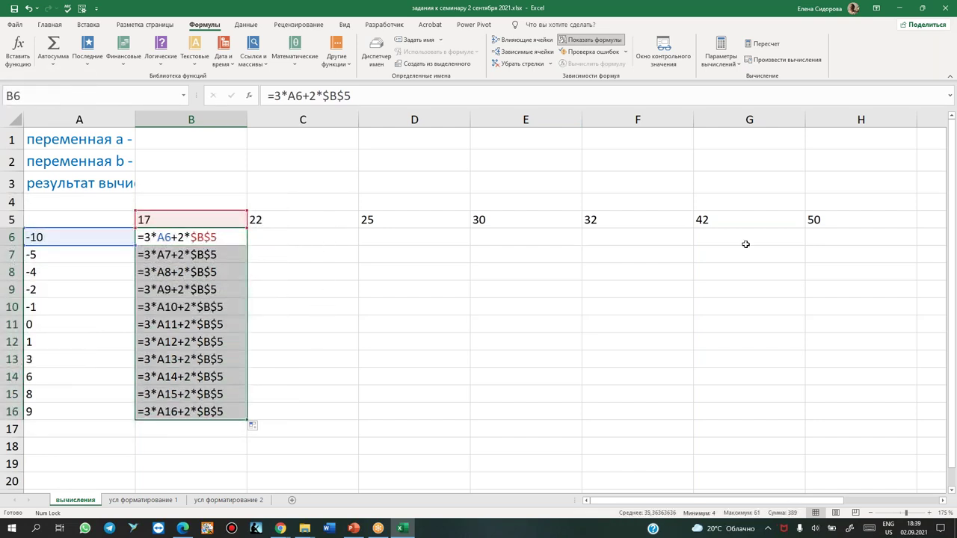
pyautogui.click(243, 238)
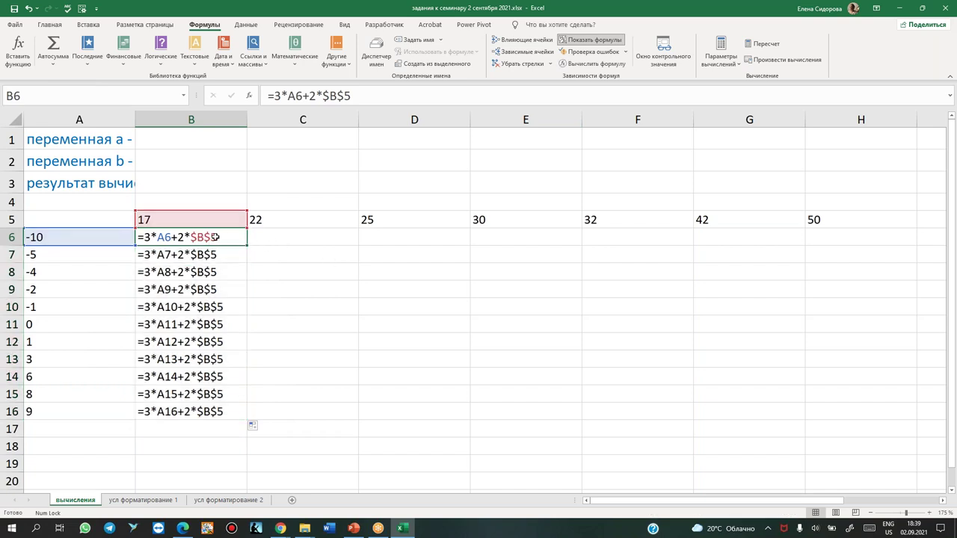
pyautogui.moveTo(216, 237); pyautogui.dragTo(216, 408)
pyautogui.press('Delete')
pyautogui.click(290, 374)
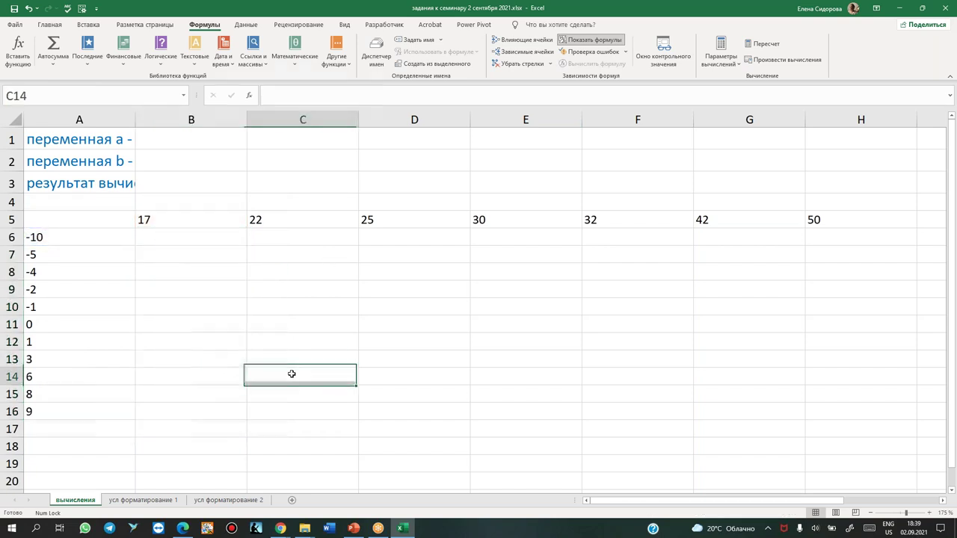
# Enter the formula =A6 in cell B6
pyautogui.click(177, 238)
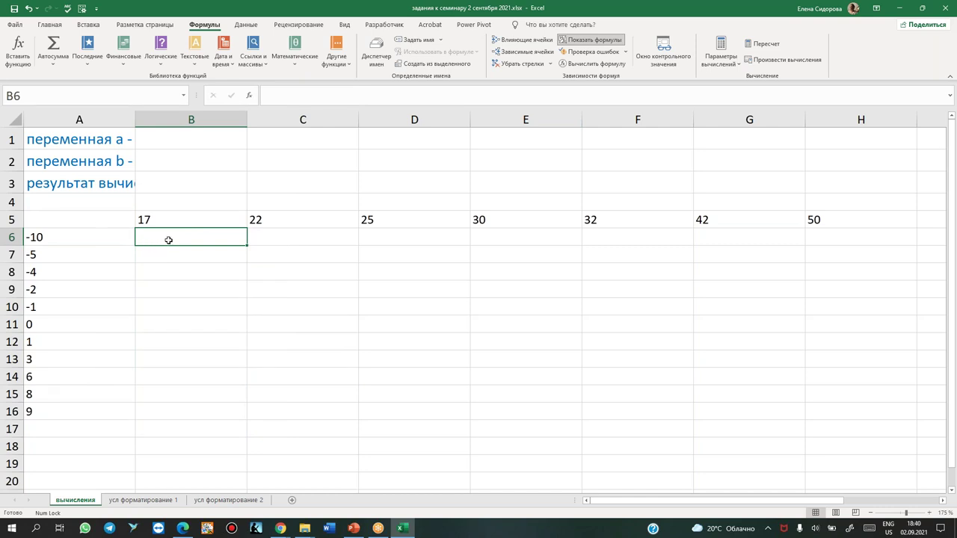
pyautogui.write('=')
pyautogui.click(64, 237)
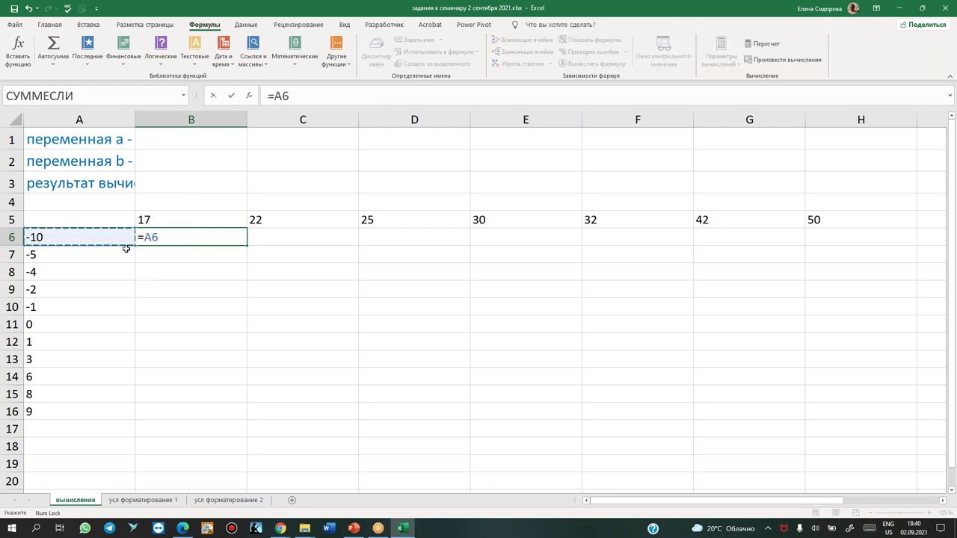
pyautogui.press('Return')
# Fill B6's =A6 down to B16 and across to H6, then reopen B6 for editing
pyautogui.click(181, 234)
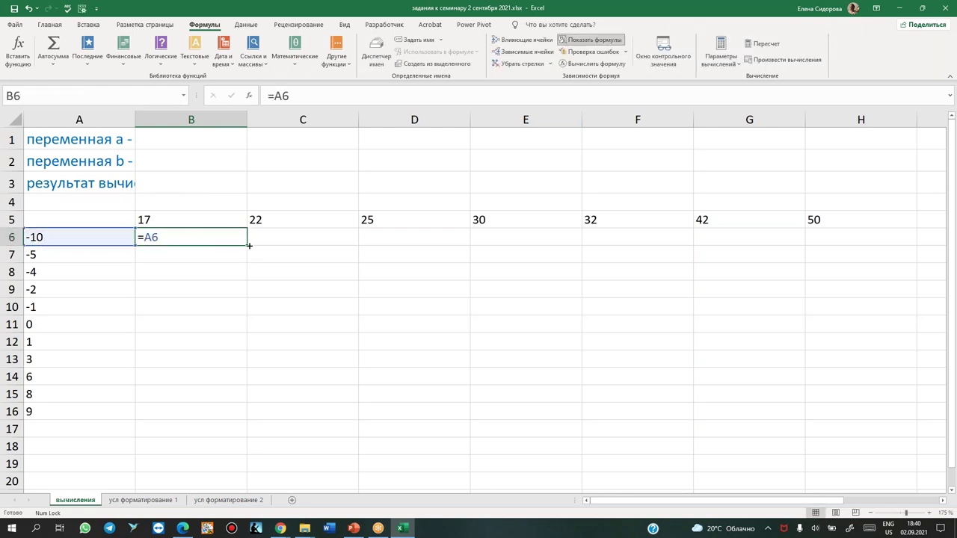
pyautogui.moveTo(247, 245); pyautogui.dragTo(229, 412)
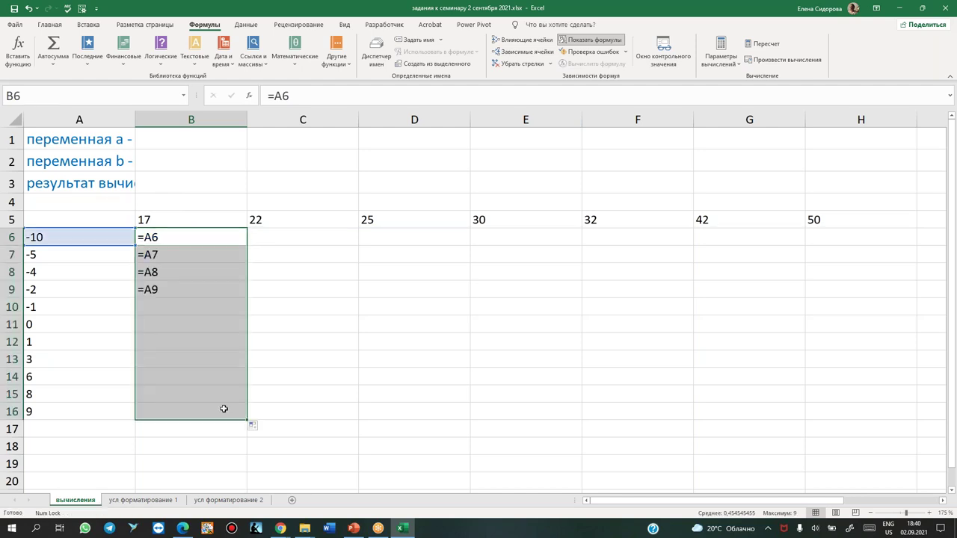
pyautogui.click(216, 241)
pyautogui.moveTo(249, 246); pyautogui.dragTo(921, 249)
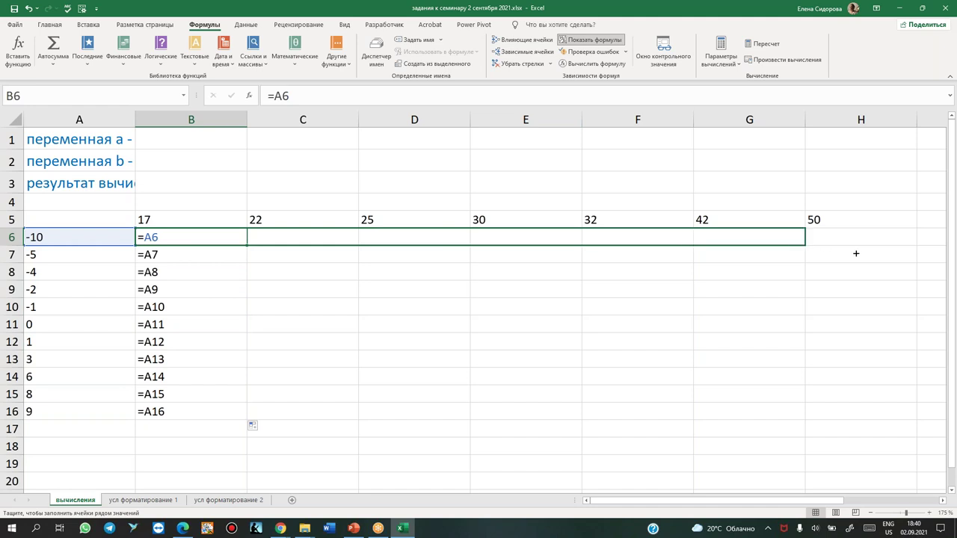
pyautogui.click(203, 236)
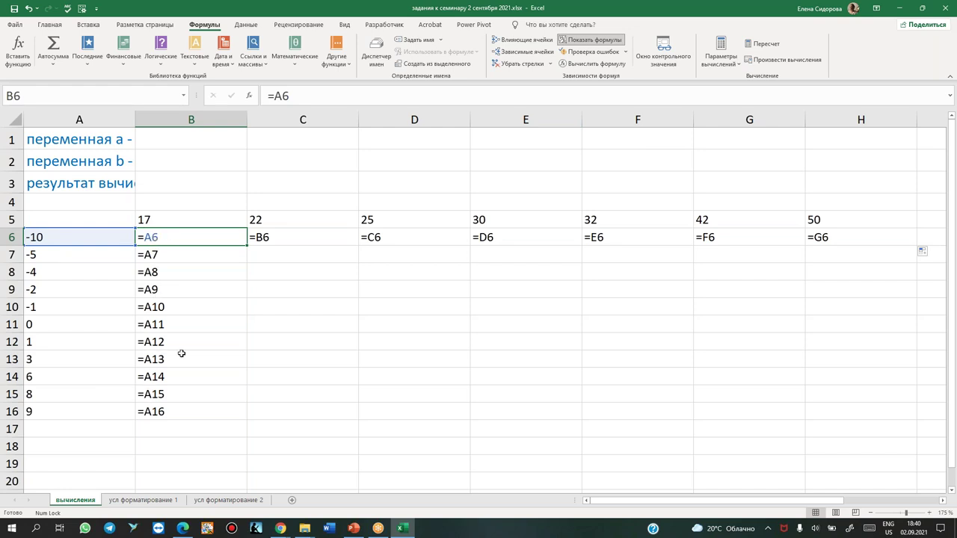
pyautogui.doubleClick(155, 237)
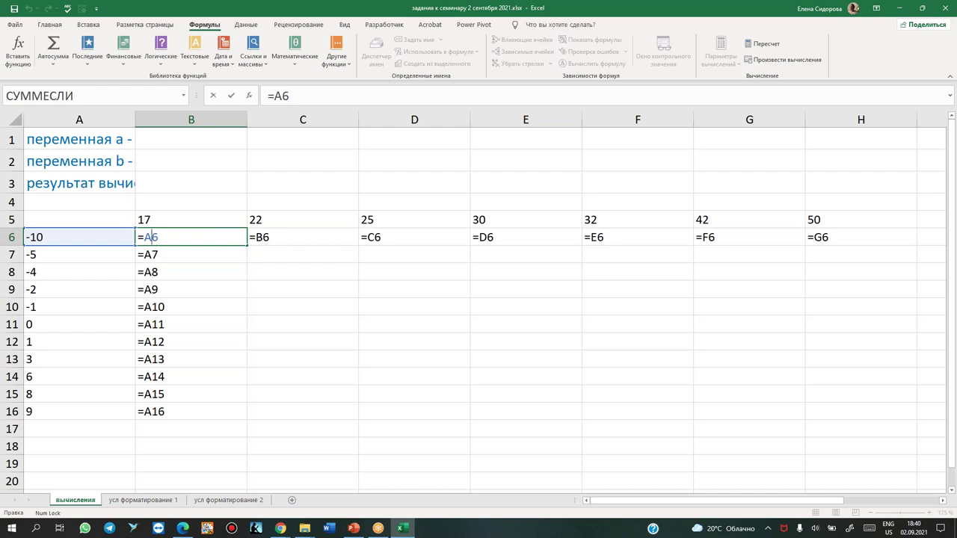
# Cycle B6's reference with F4 to the column-locked form =$A6
pyautogui.press('F4')
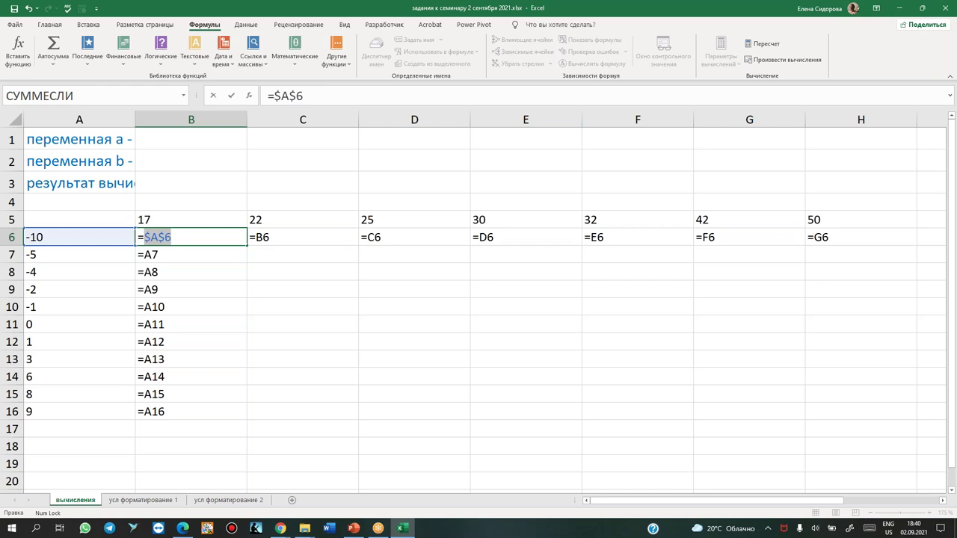
pyautogui.press('F4')
pyautogui.press('F4')
pyautogui.press('F4')
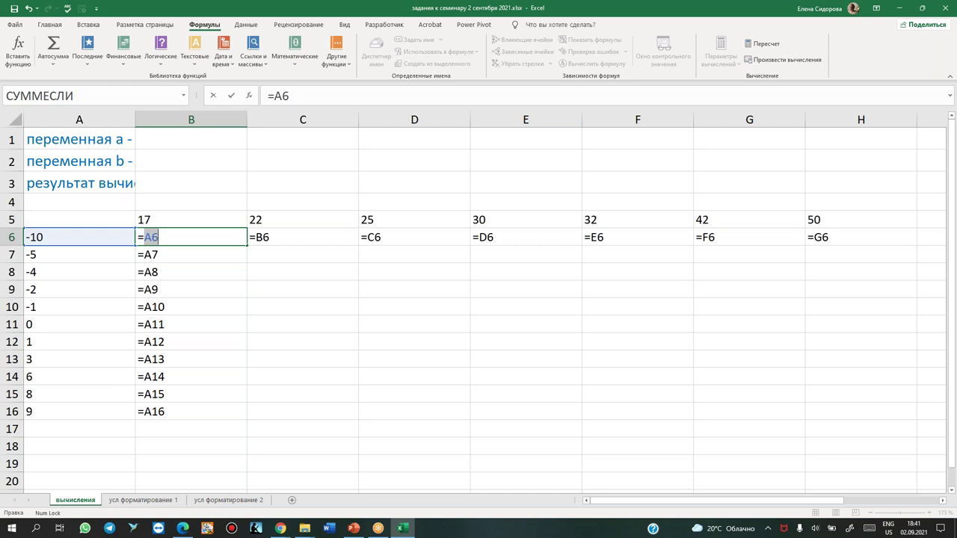
pyautogui.press('F4')
pyautogui.press('F4')
pyautogui.press('F4')
pyautogui.press('F4')
pyautogui.press('F4')
pyautogui.press('F4')
pyautogui.press('F4')
pyautogui.press('Escape')
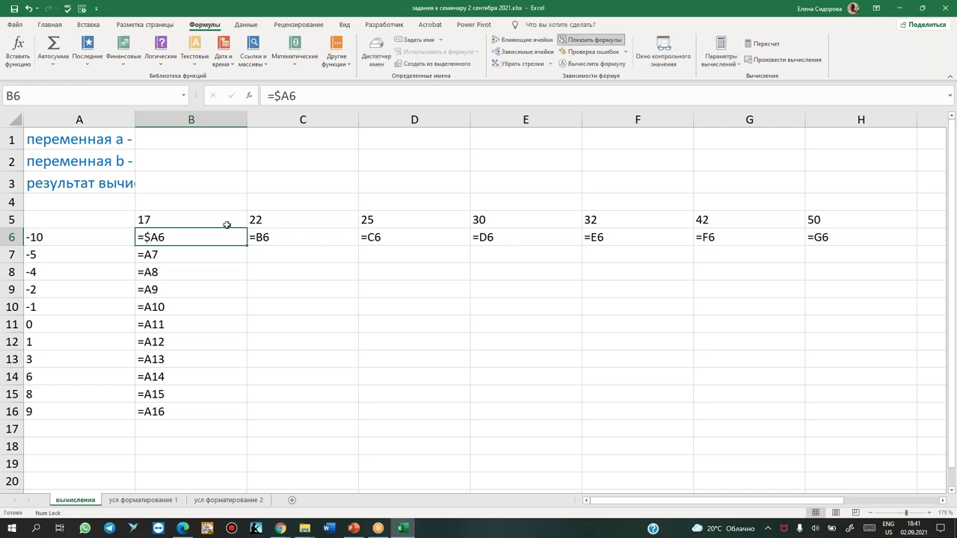
pyautogui.click(216, 240)
# Fill =$A6 down to B16 and check that rows 7–16 reference $A7 through $A16
pyautogui.moveTo(248, 244); pyautogui.dragTo(214, 419)
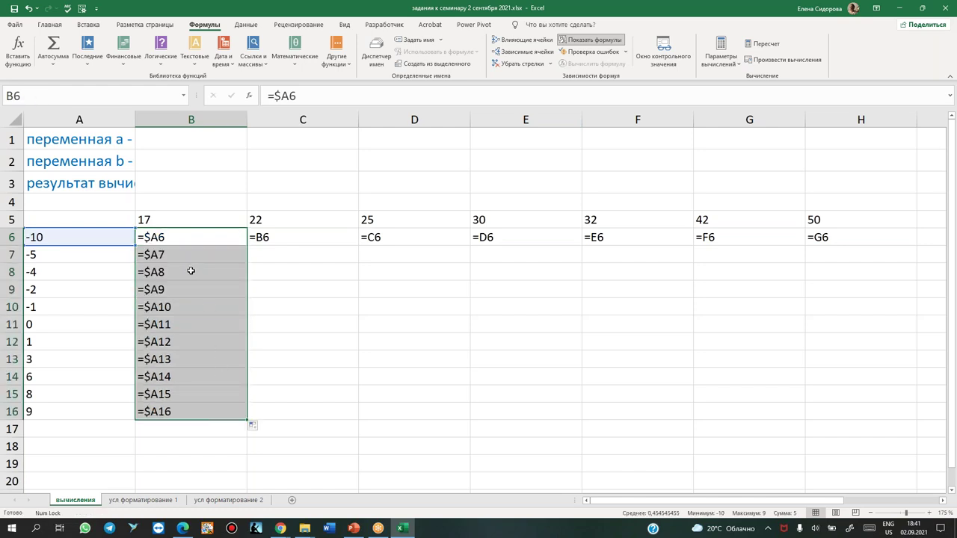
pyautogui.click(180, 238)
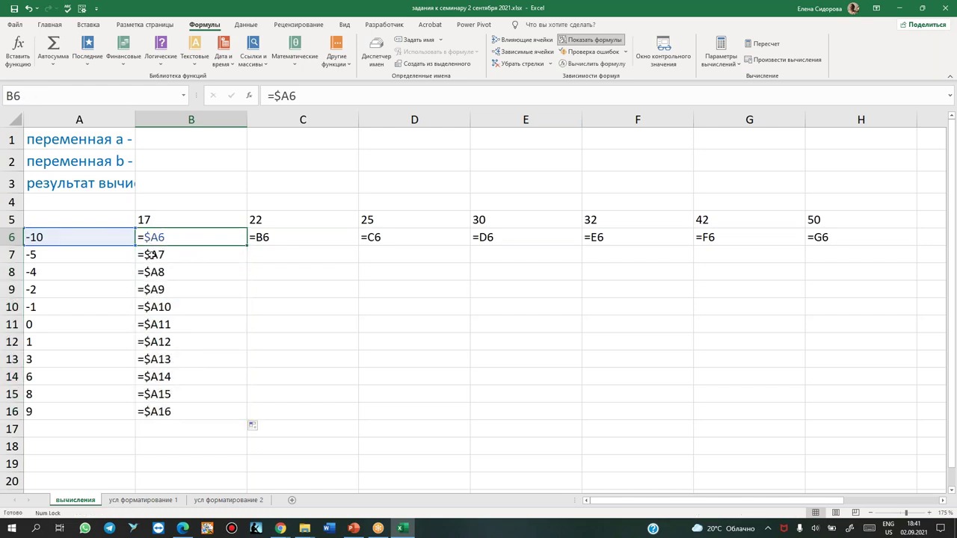
pyautogui.click(198, 257)
pyautogui.click(196, 276)
pyautogui.click(197, 305)
pyautogui.click(198, 341)
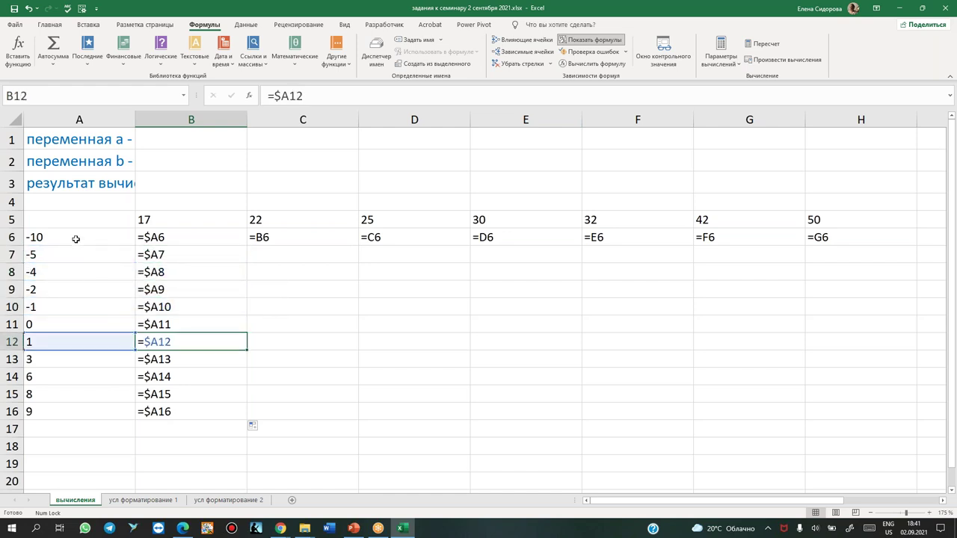
pyautogui.moveTo(94, 238); pyautogui.dragTo(100, 393)
# Fill =$A6 across to H6 and confirm every cell in row 6 still reads =$A6
pyautogui.click(228, 247)
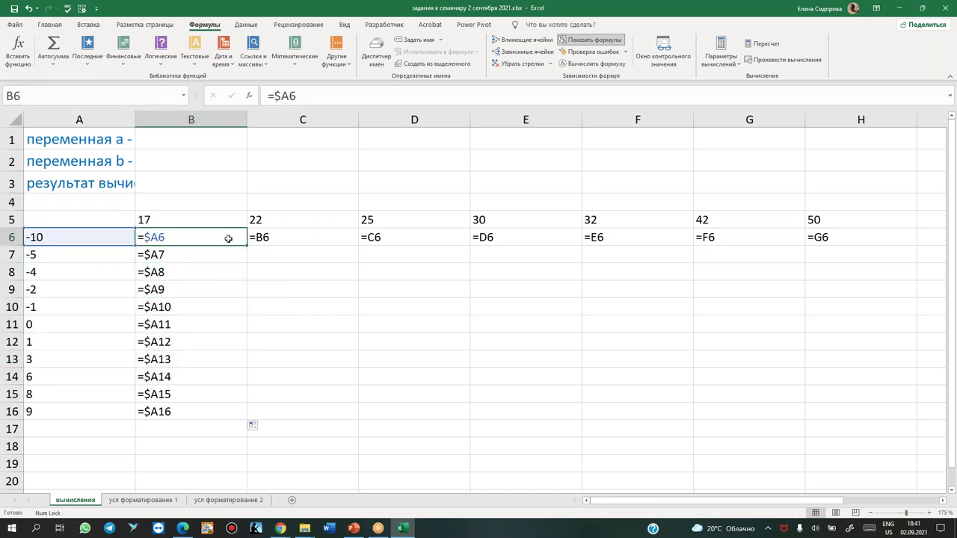
pyautogui.moveTo(246, 246); pyautogui.dragTo(878, 246)
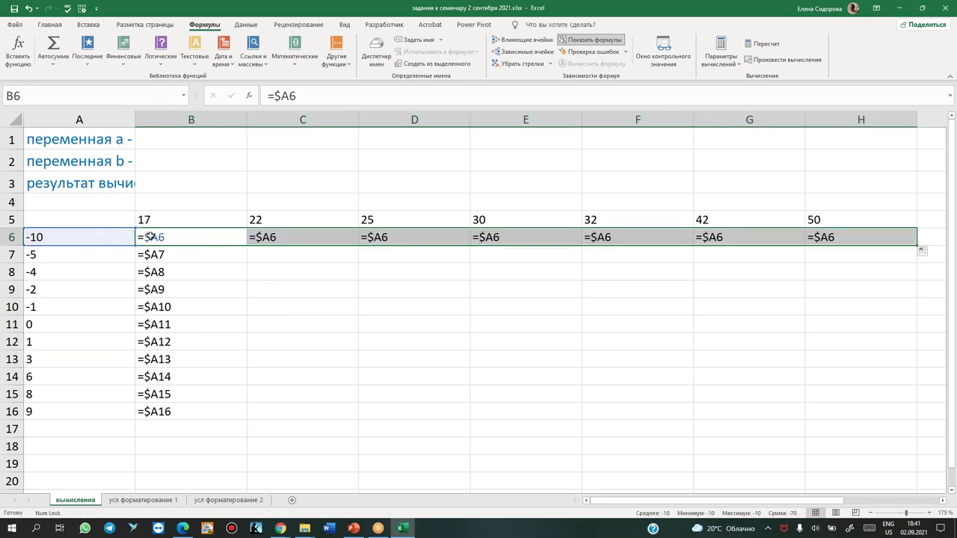
pyautogui.click(207, 241)
pyautogui.click(294, 237)
pyautogui.click(419, 236)
pyautogui.click(510, 237)
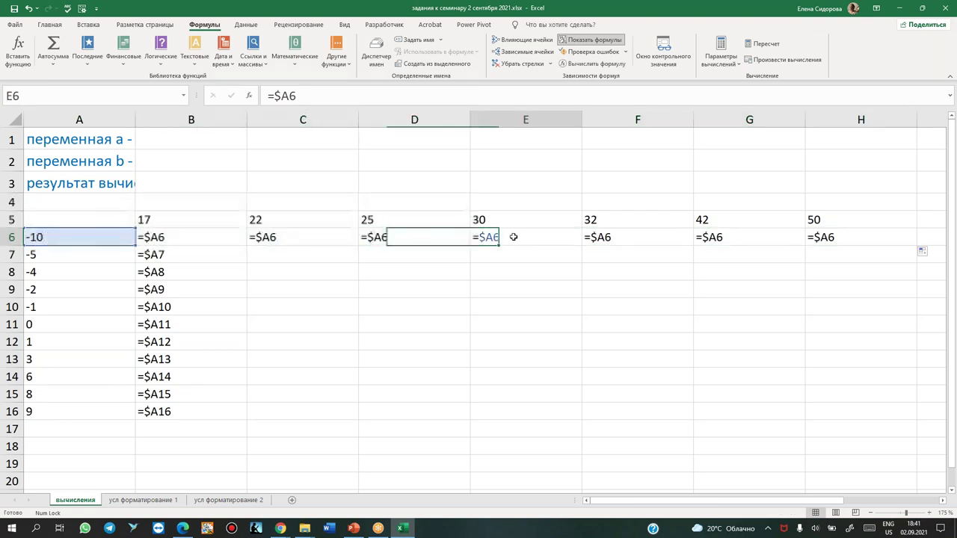
pyautogui.click(636, 237)
pyautogui.click(748, 237)
pyautogui.click(834, 234)
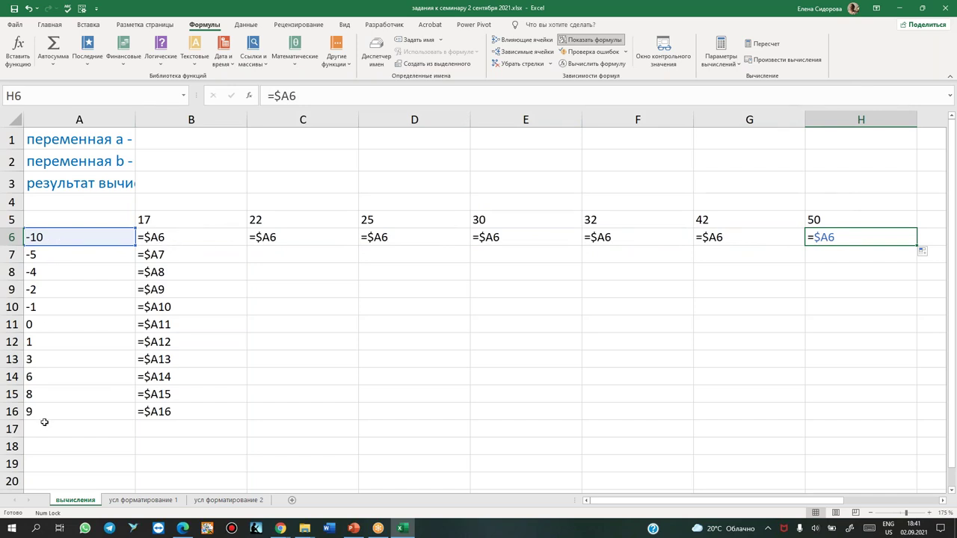
pyautogui.click(173, 237)
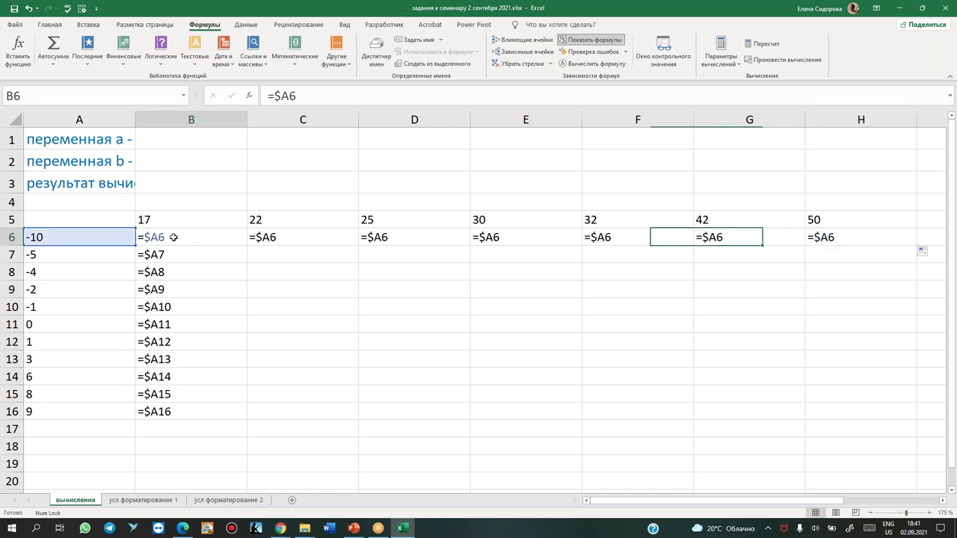
# Enter the formula =B5 in cell B6
pyautogui.write('=')
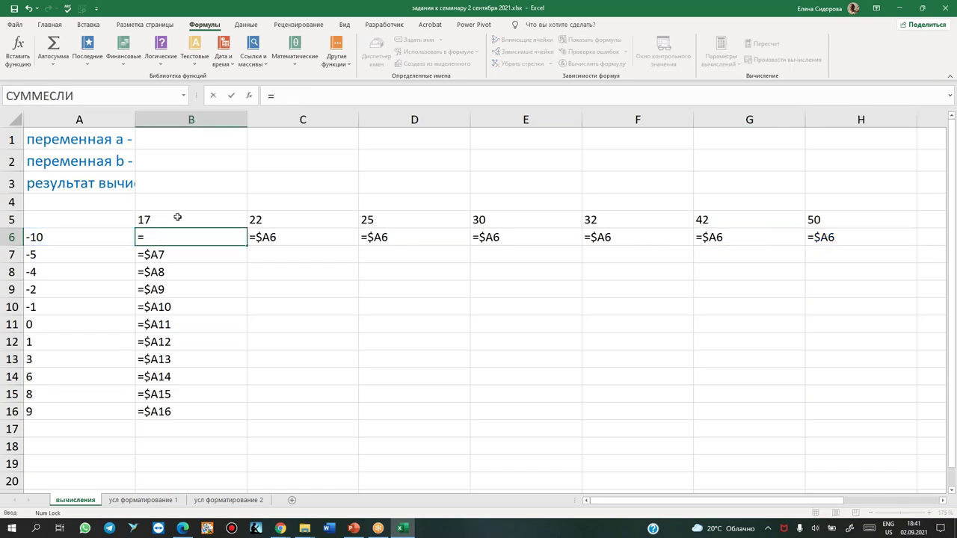
pyautogui.click(160, 220)
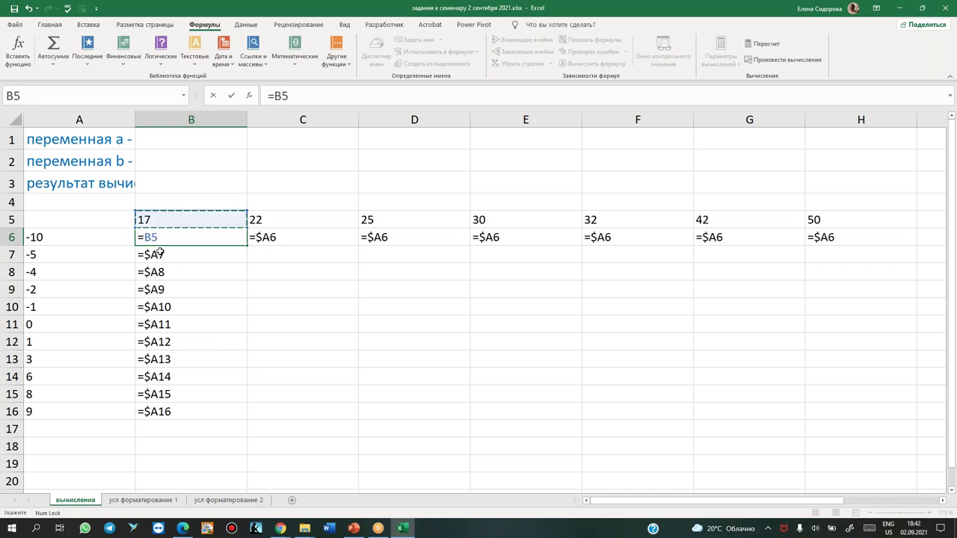
pyautogui.press('Return')
# Clear the copied formulas from B7:B16 and C6:H6
pyautogui.moveTo(188, 254); pyautogui.dragTo(192, 412)
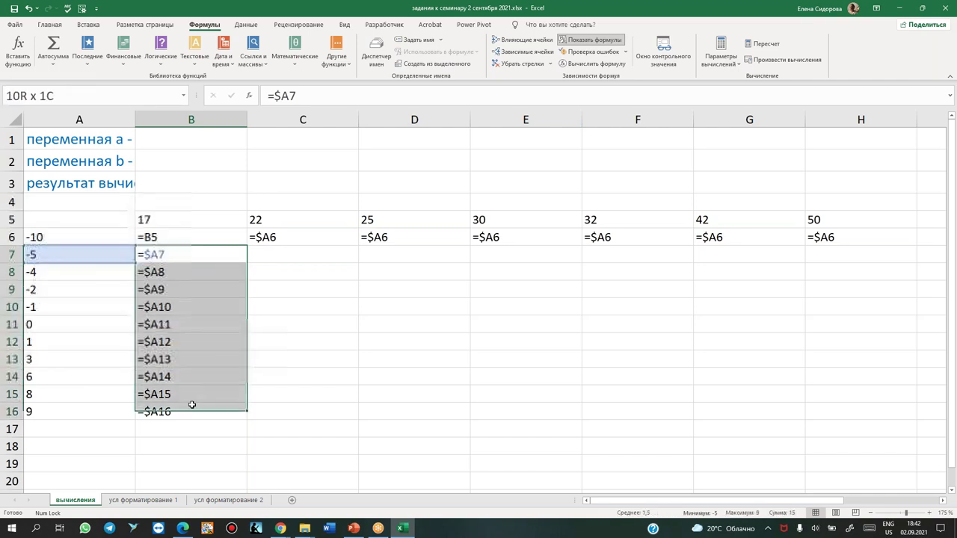
pyautogui.press('Delete')
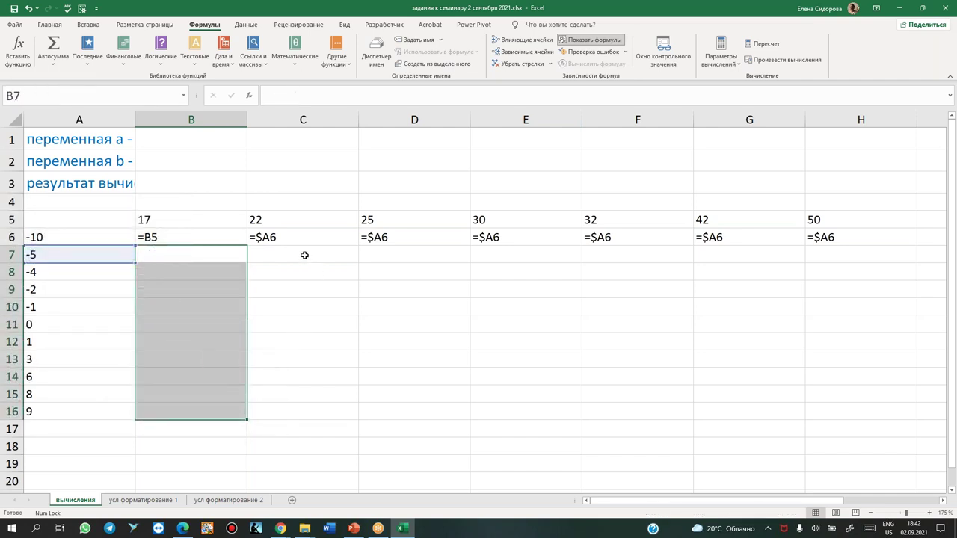
pyautogui.moveTo(282, 238); pyautogui.dragTo(827, 238)
pyautogui.press('Delete')
# Review the header values in row 5 (17 in B5, 30 in E5) and select B5:H5
pyautogui.moveTo(191, 237)
pyautogui.mouseDown()
pyautogui.moveTo(172, 221)
pyautogui.moveTo(161, 410)
pyautogui.mouseUp()
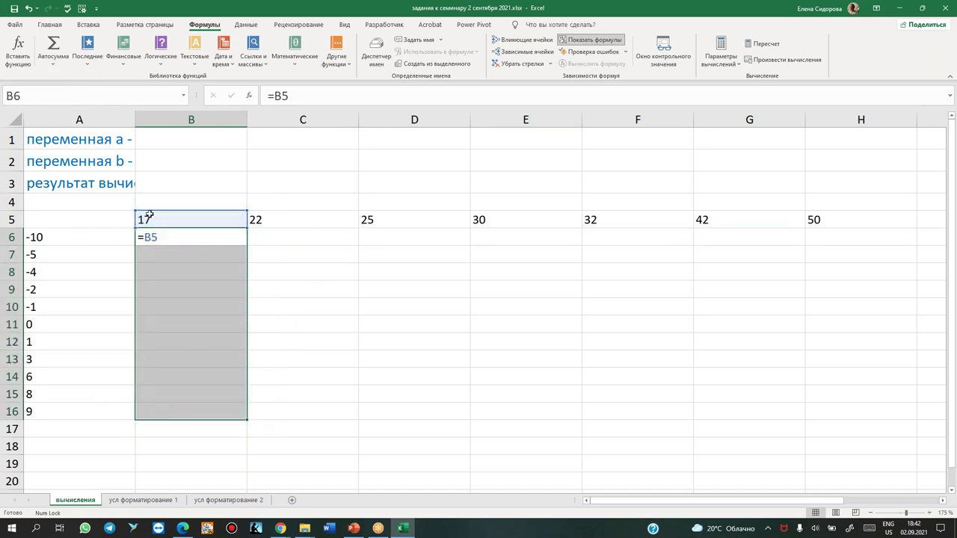
pyautogui.click(180, 240)
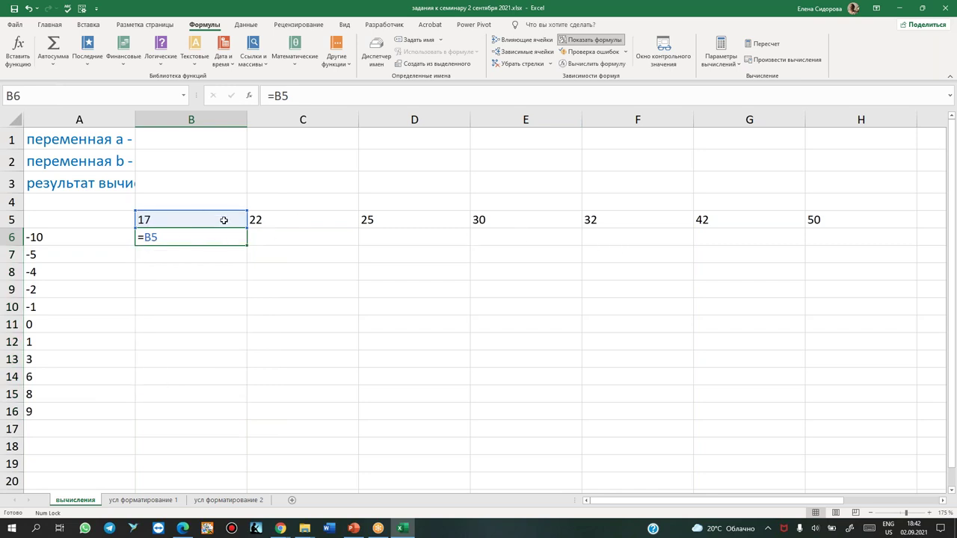
pyautogui.click(242, 223)
pyautogui.click(285, 219)
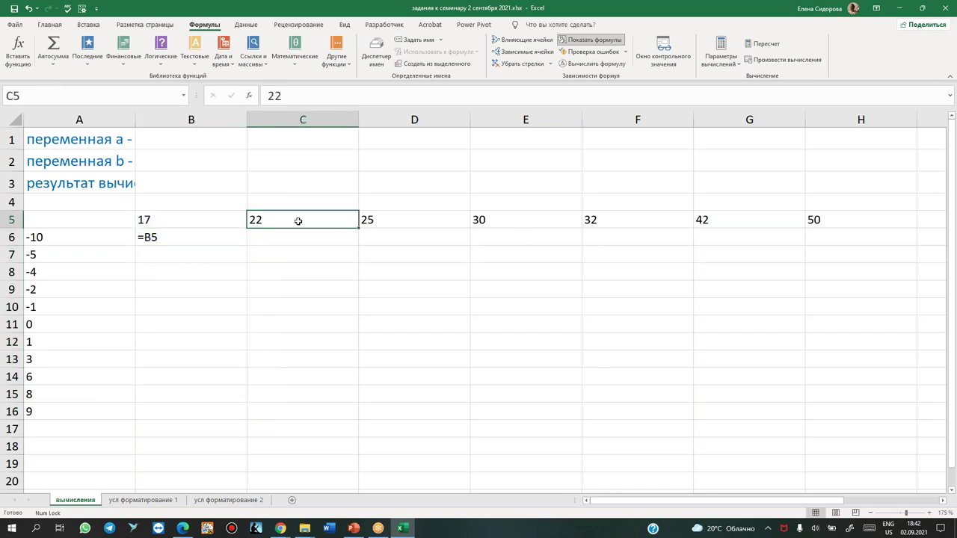
pyautogui.click(415, 219)
pyautogui.click(518, 221)
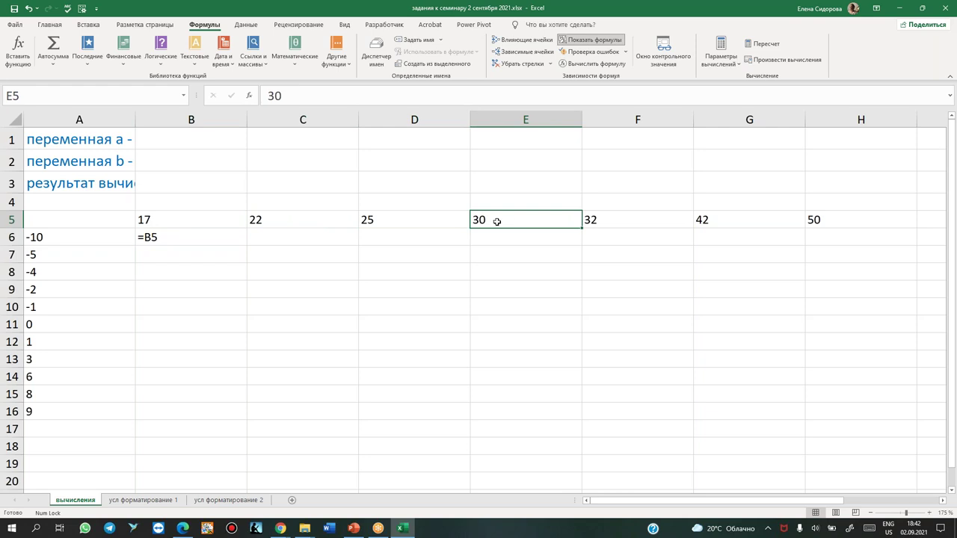
pyautogui.moveTo(161, 220); pyautogui.dragTo(833, 222)
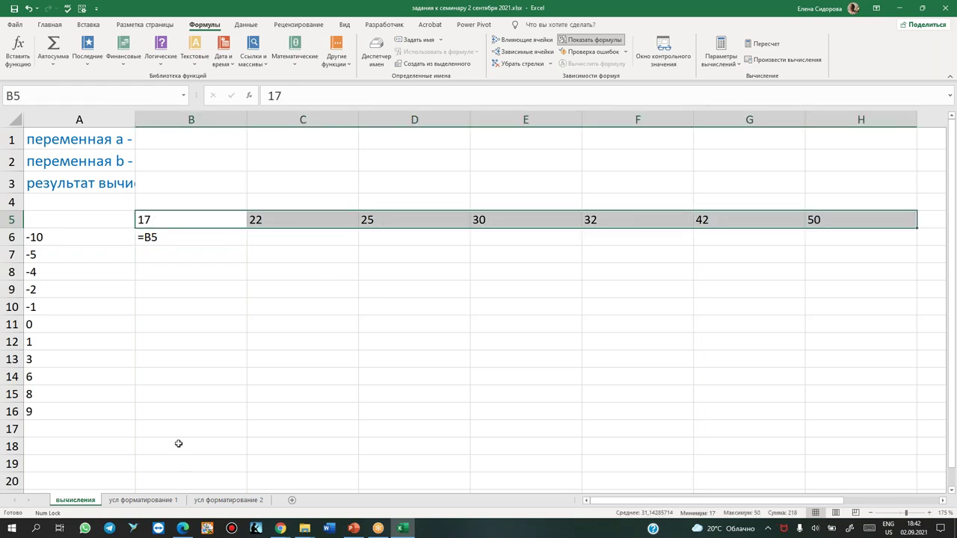
# Change B6 to the row-locked =B$5 and fill it down to B16
pyautogui.doubleClick(179, 237)
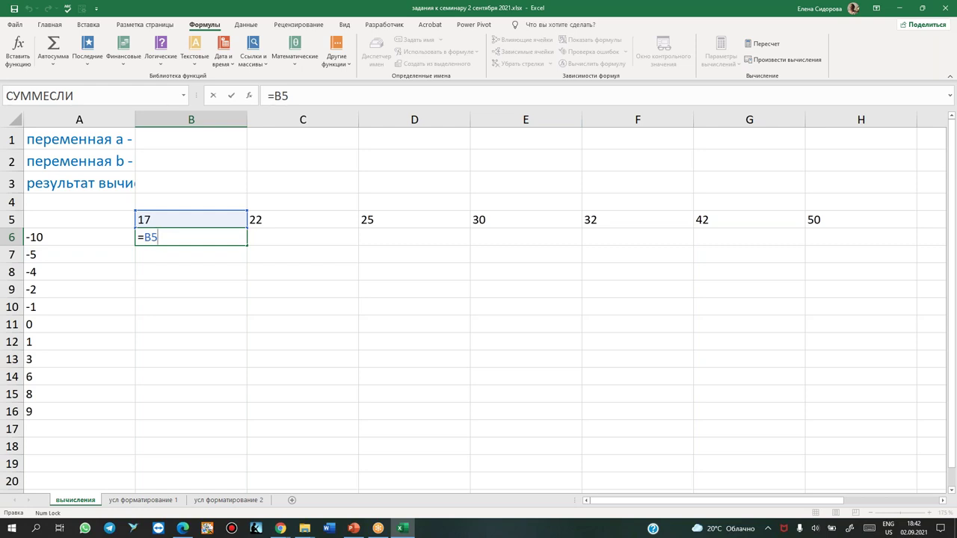
pyautogui.press('F4')
pyautogui.press('F4')
pyautogui.press('Return')
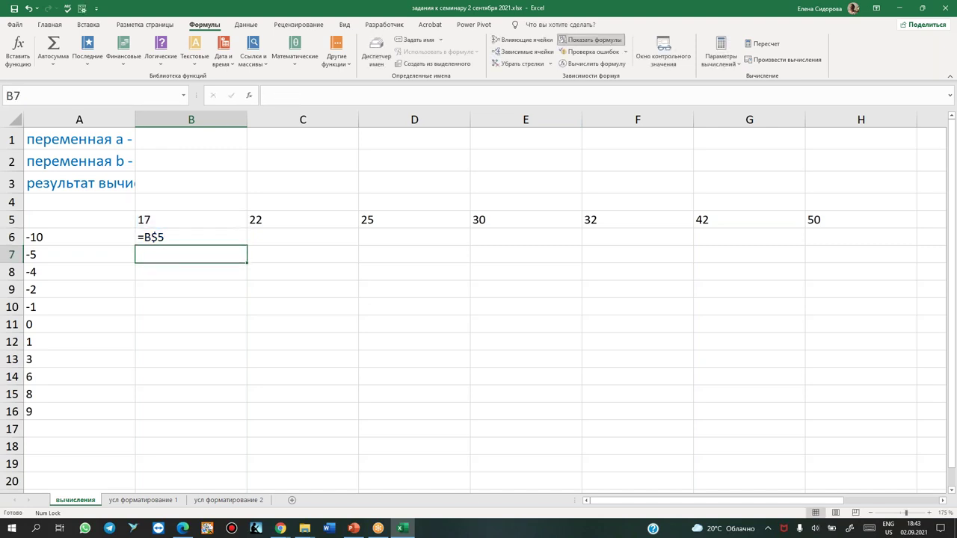
pyautogui.click(216, 238)
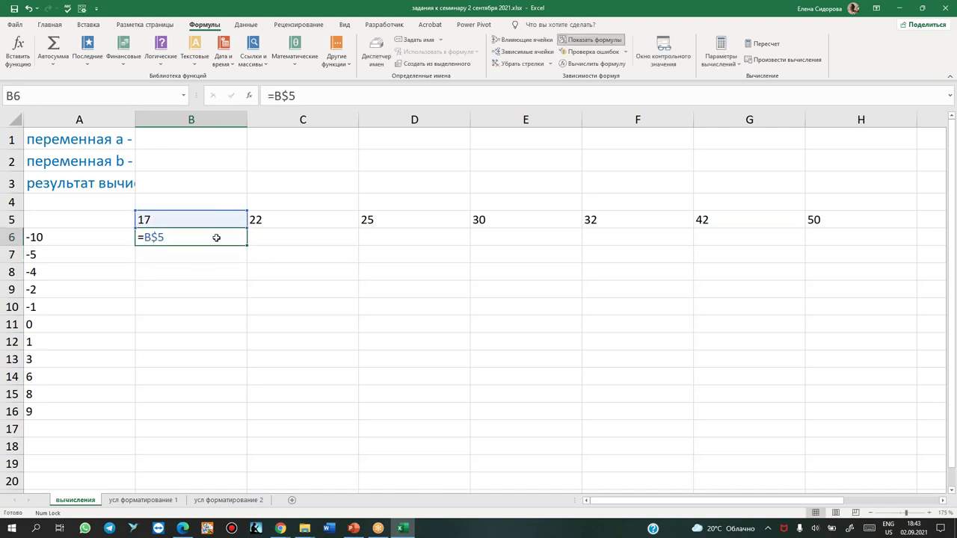
pyautogui.moveTo(247, 245); pyautogui.dragTo(225, 419)
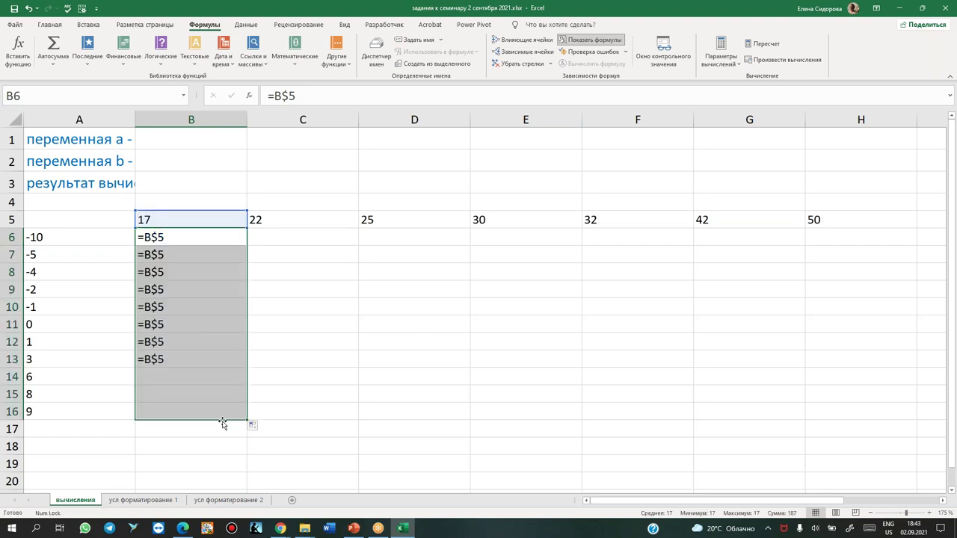
pyautogui.click(165, 219)
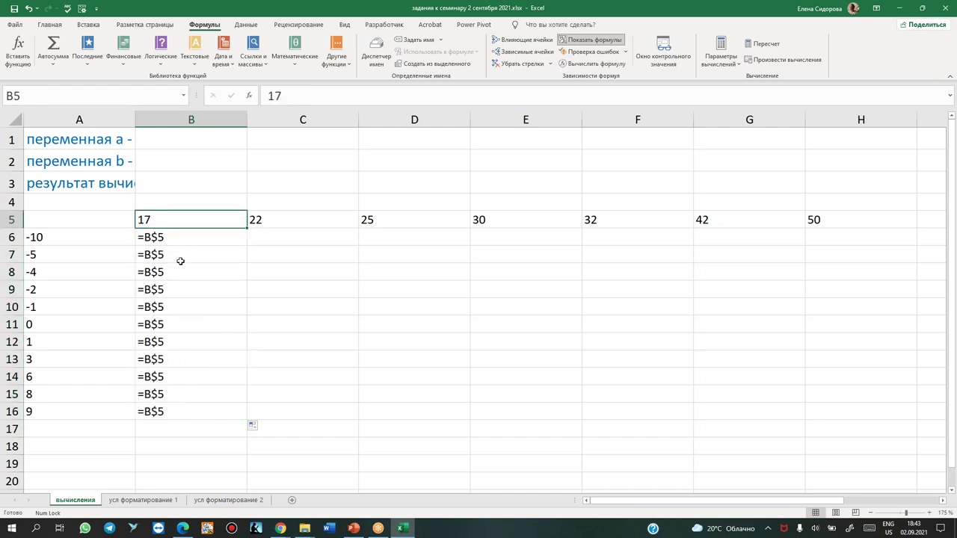
pyautogui.click(192, 236)
# Fill =B$5 across to H6 and check how each copied reference shifts column
pyautogui.moveTo(247, 246)
pyautogui.mouseDown()
pyautogui.moveTo(667, 246)
pyautogui.moveTo(937, 263)
pyautogui.mouseUp()
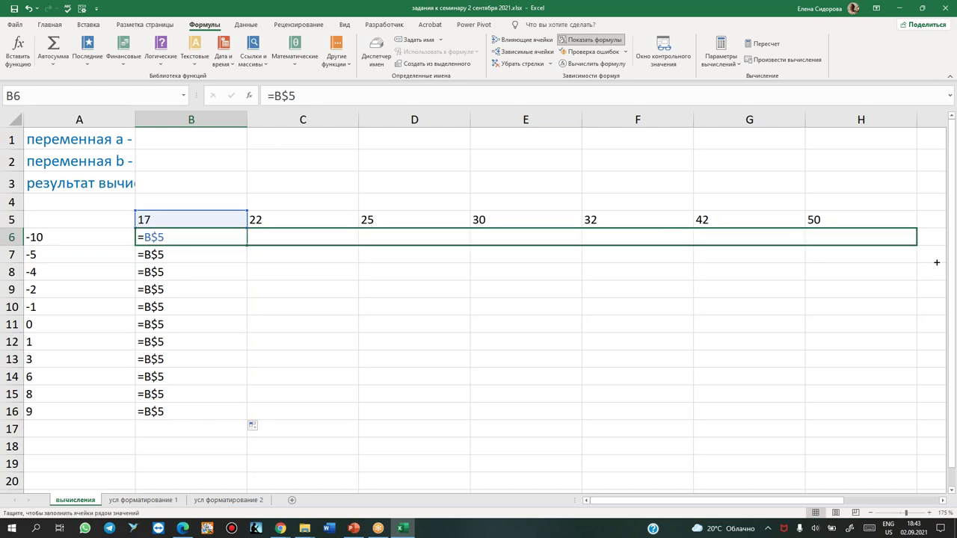
pyautogui.moveTo(937, 263); pyautogui.dragTo(937, 263)
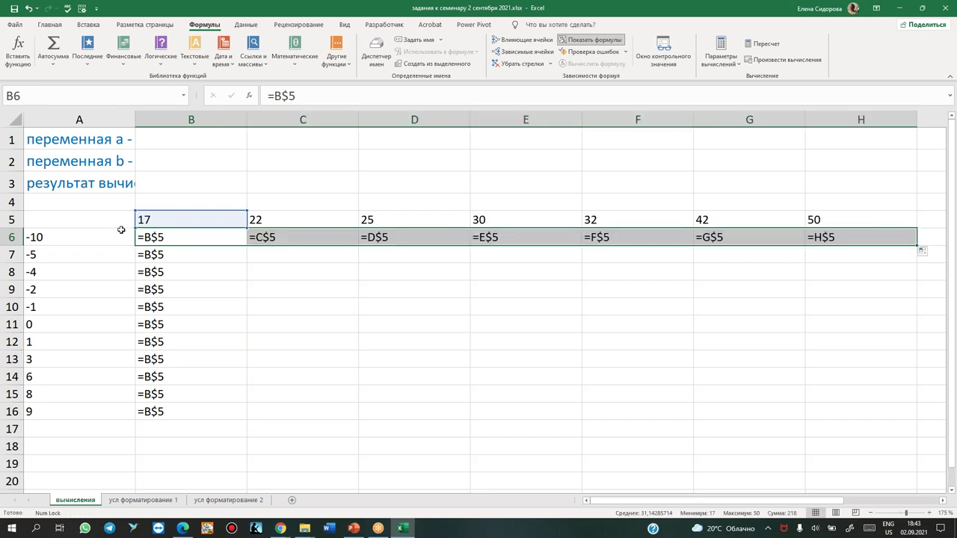
pyautogui.click(196, 236)
pyautogui.click(282, 235)
pyautogui.click(463, 235)
pyautogui.click(553, 237)
pyautogui.click(624, 241)
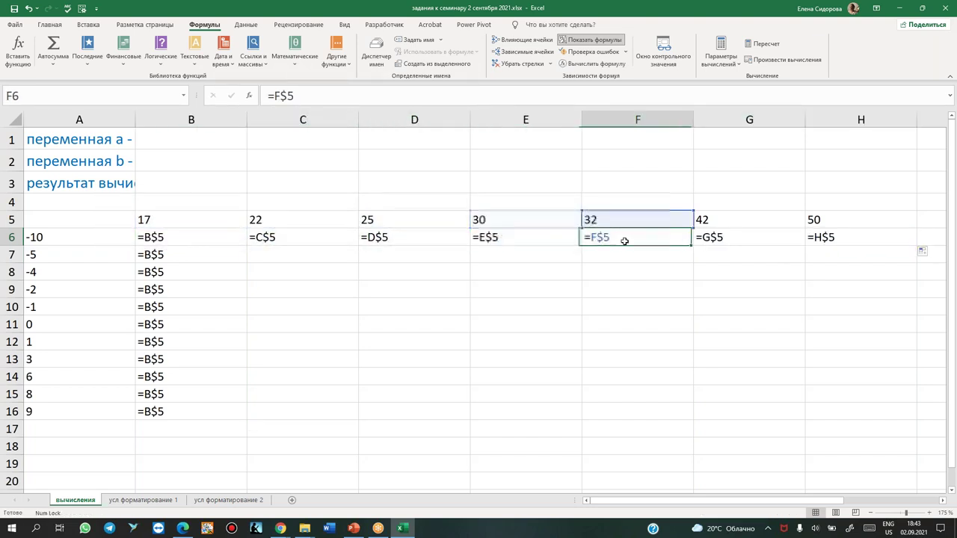
pyautogui.click(726, 241)
pyautogui.click(827, 237)
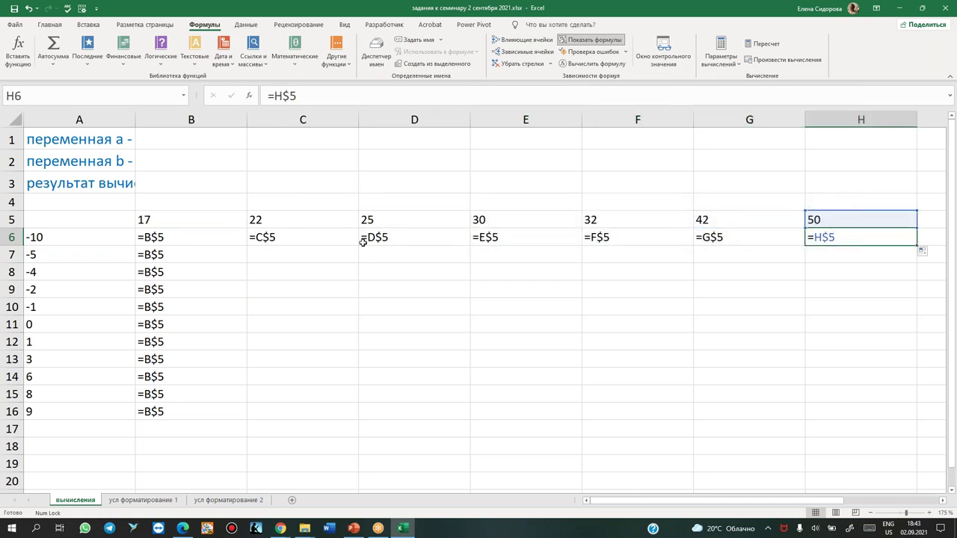
# Clear all formulas from B6:H16 and turn Show Formulas off
pyautogui.click(140, 219)
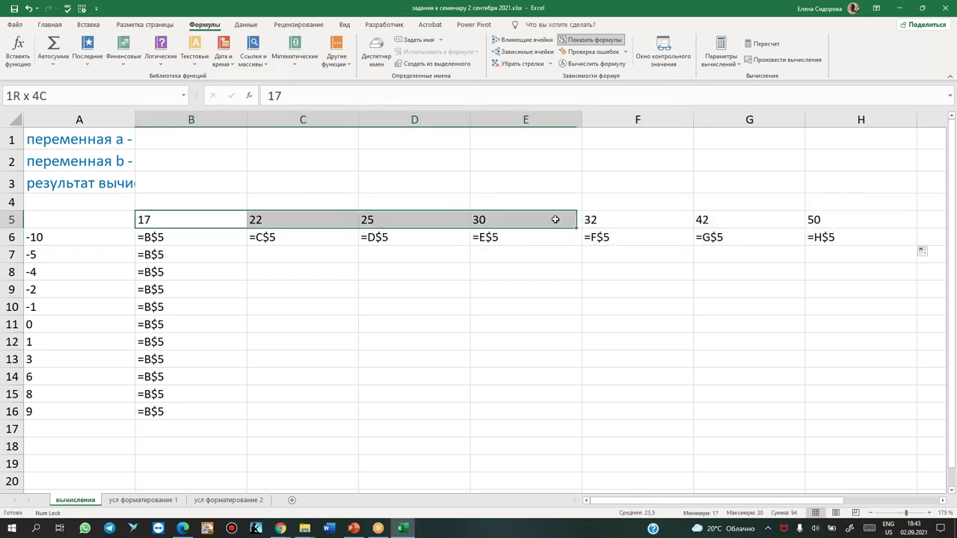
pyautogui.moveTo(140, 218); pyautogui.dragTo(815, 217)
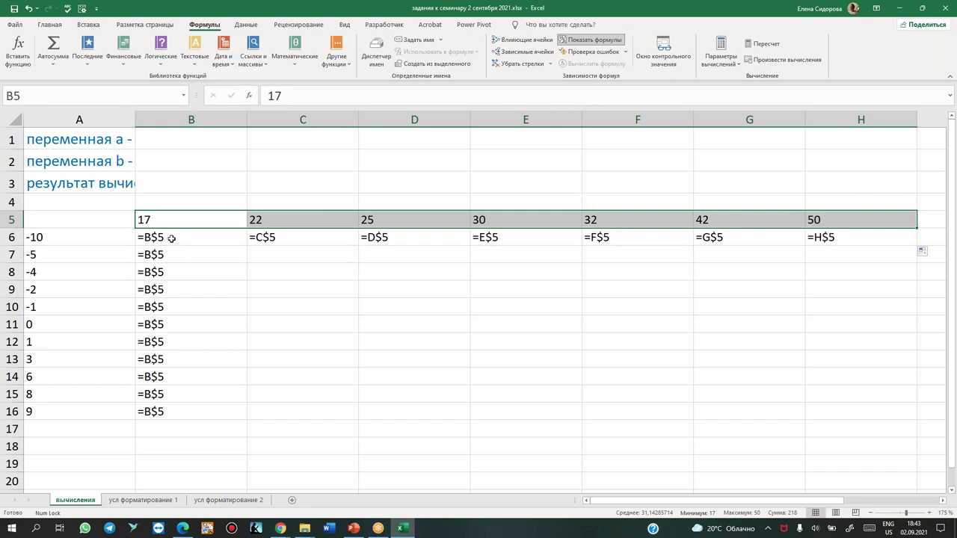
pyautogui.moveTo(172, 237)
pyautogui.mouseDown()
pyautogui.moveTo(824, 387)
pyautogui.moveTo(829, 405)
pyautogui.mouseUp()
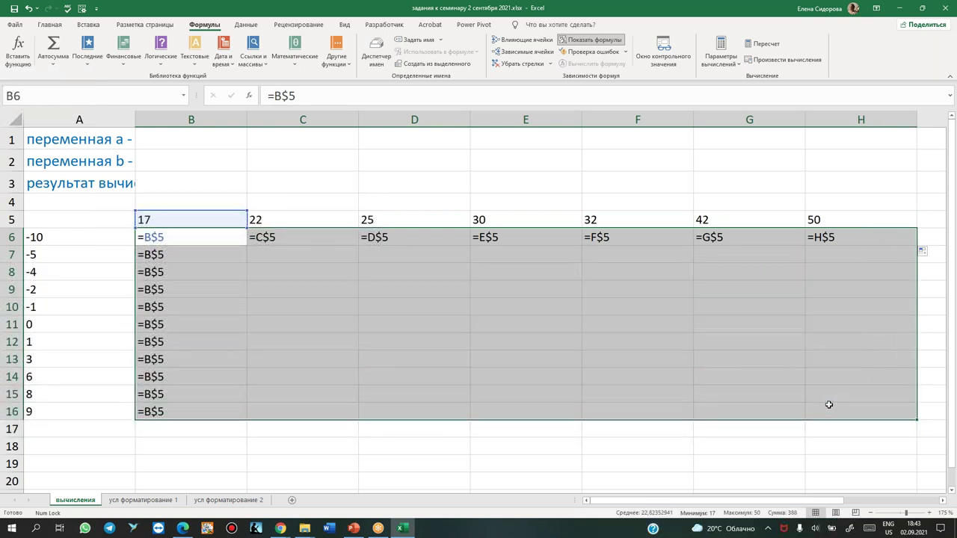
pyautogui.press('Delete')
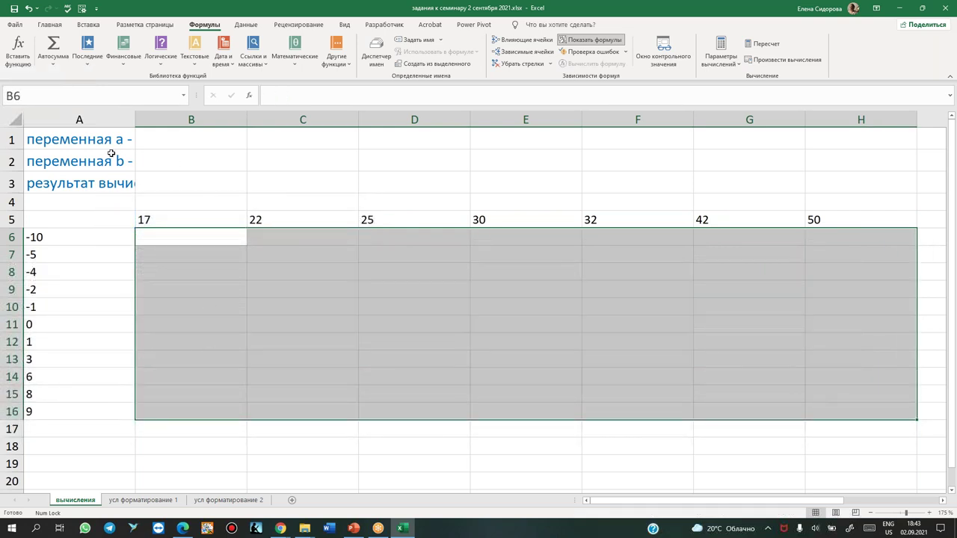
pyautogui.click(575, 41)
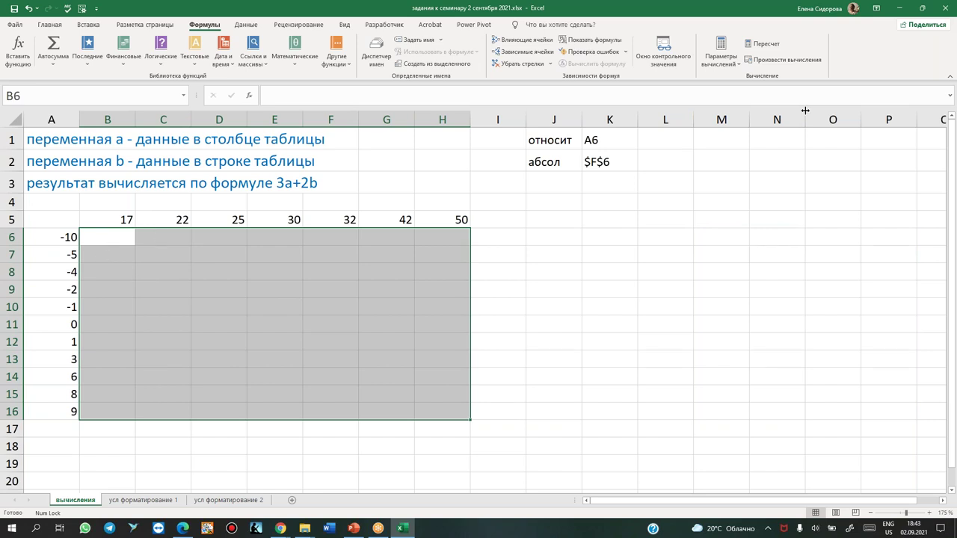
# Enter the label ФИКС СТОЛБЕЦ in M1, correcting the mistyped text first
pyautogui.click(723, 138)
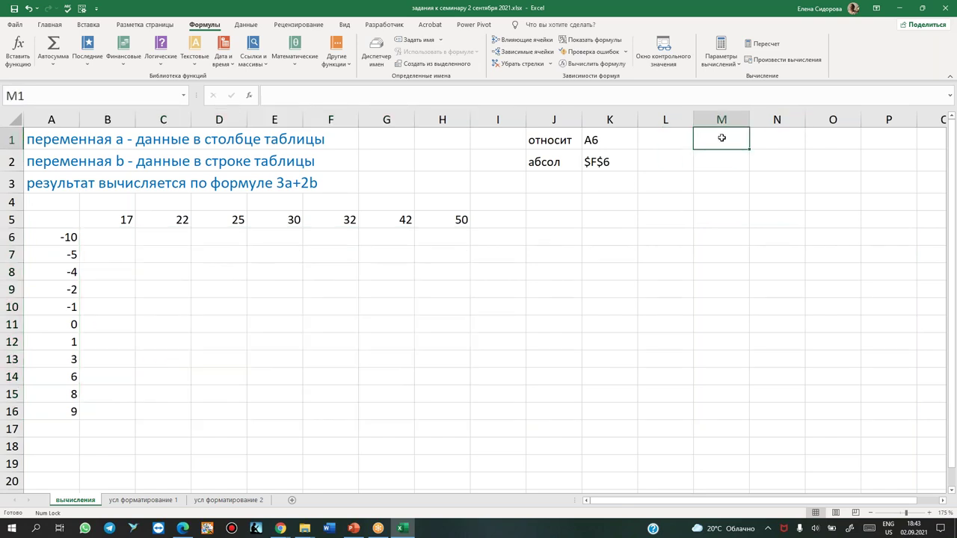
pyautogui.write('cvti')
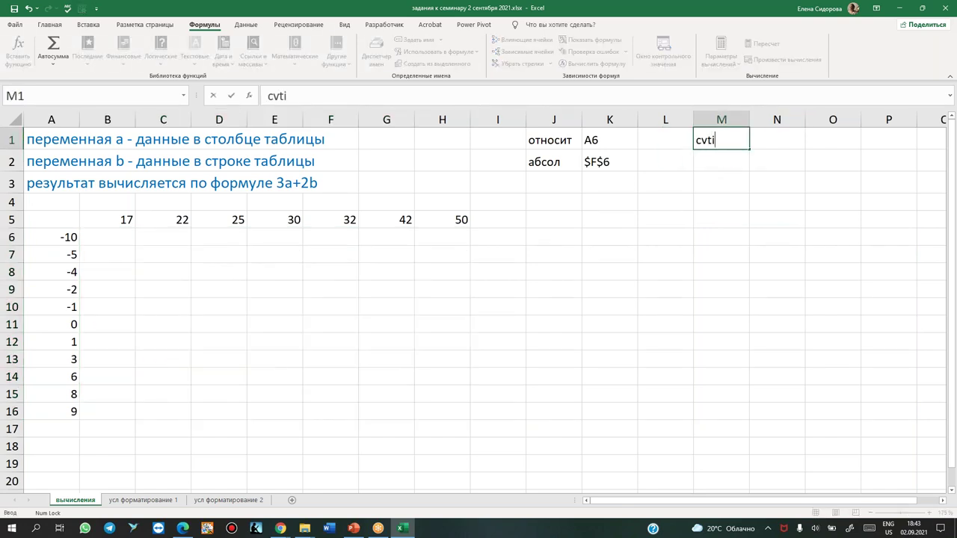
pyautogui.press('BackSpace')
pyautogui.press('BackSpace')
pyautogui.press('BackSpace')
pyautogui.press('BackSpace')
pyautogui.press('Escape')
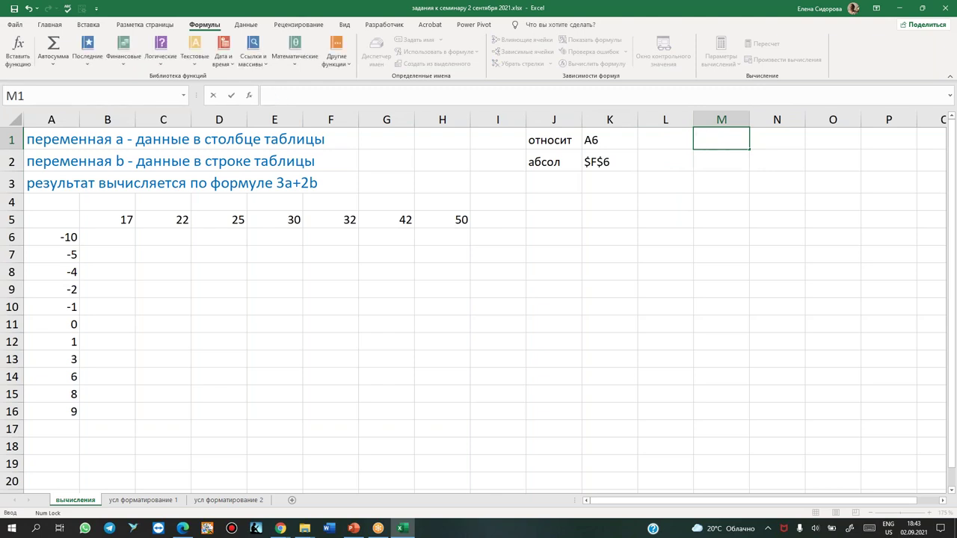
pyautogui.press('super+space')
pyautogui.write('abr')
pyautogui.press('BackSpace')
pyautogui.press('BackSpace')
pyautogui.press('BackSpace')
pyautogui.press('super+space')
pyautogui.press('capslock')
pyautogui.write('ФИК')
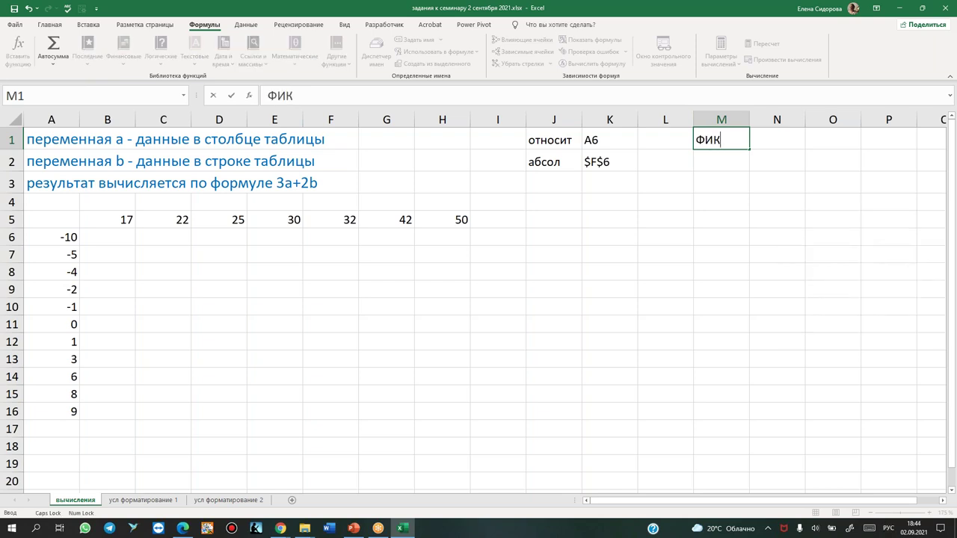
pyautogui.write('С СТОЛБЕЦ')
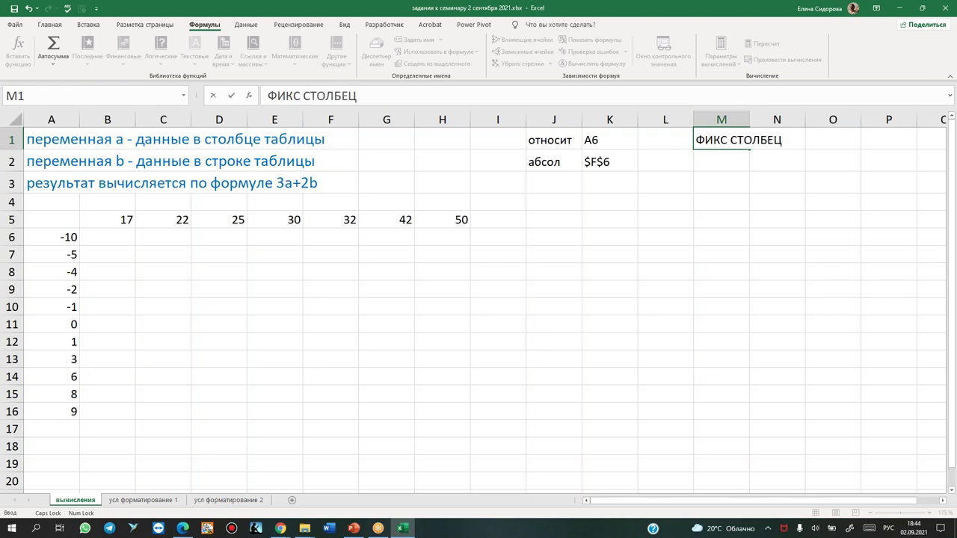
pyautogui.press('Tab')
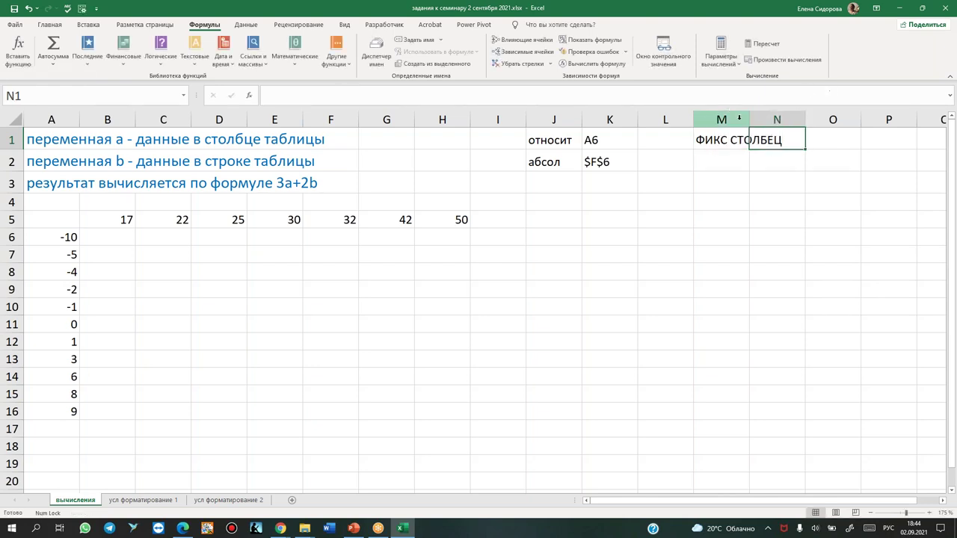
# Widen column M to fit the label and enter the example $A6 in N1
pyautogui.moveTo(750, 119); pyautogui.dragTo(787, 120)
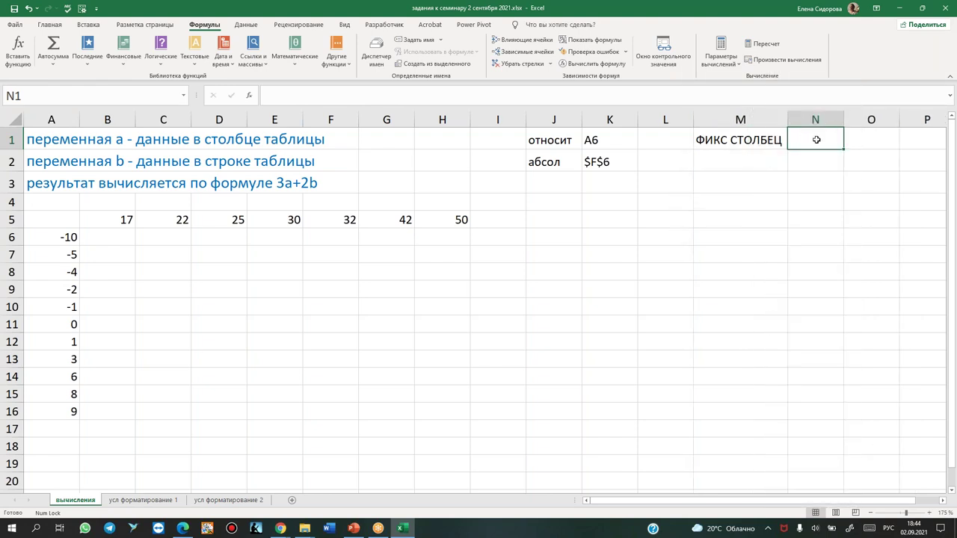
pyautogui.press('super+space')
pyautogui.write('$')
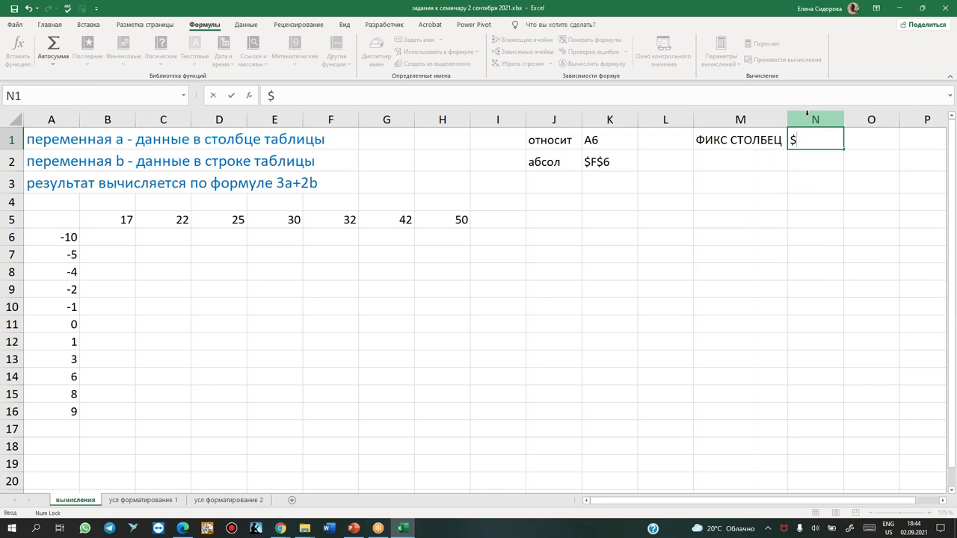
pyautogui.write('A')
pyautogui.write('6')
pyautogui.press('Return')
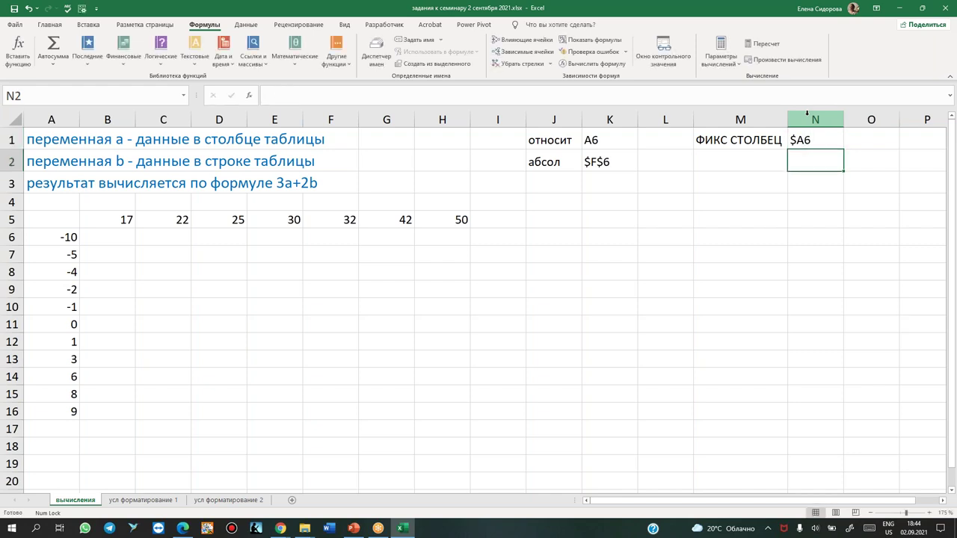
pyautogui.click(761, 151)
# Enter the label ФИКС СТРОКА in M2
pyautogui.press('super+space')
pyautogui.press('capslock')
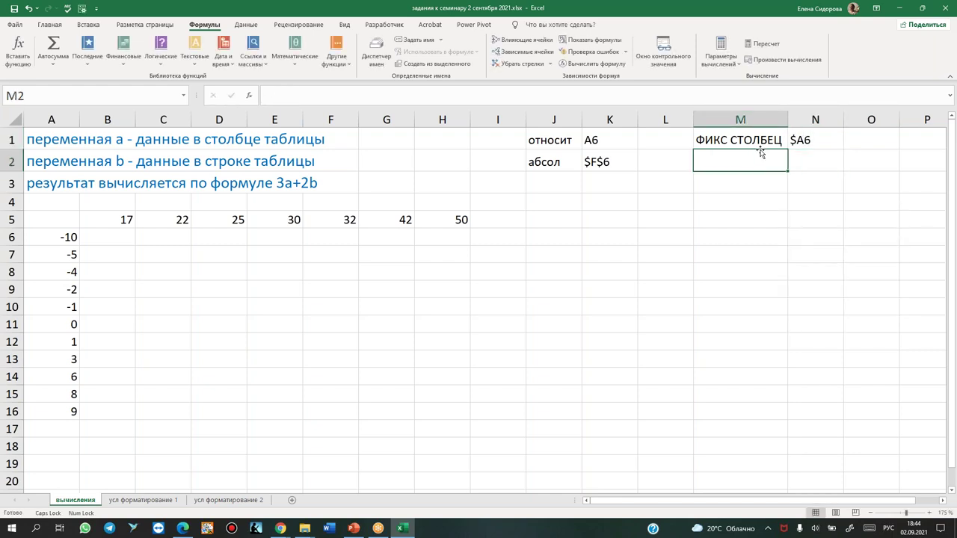
pyautogui.write('ФИКС СТРОКА')
pyautogui.click(815, 161)
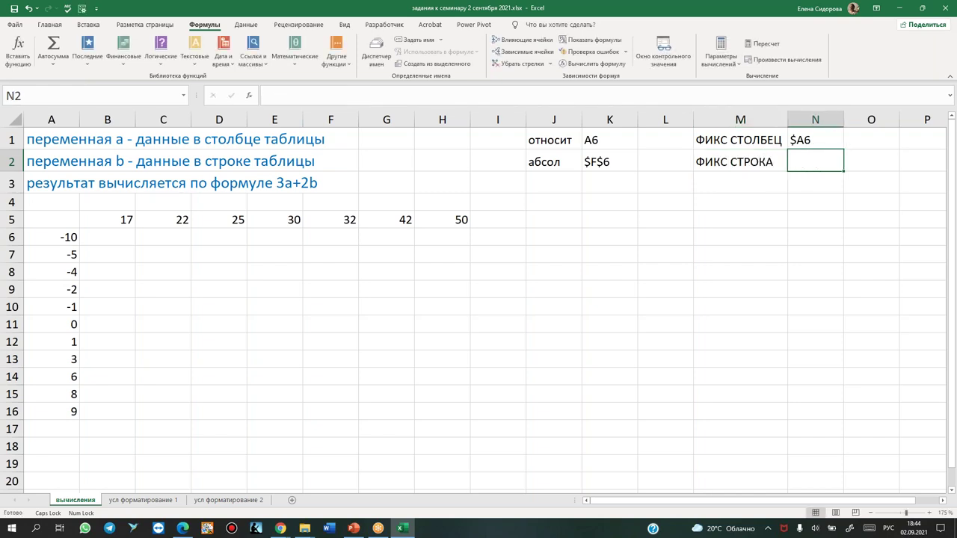
# Enter the row-locked example B$5 in N2
pyautogui.press('capslock')
pyautogui.hotkey('alt', 'shift')
pyautogui.write('B')
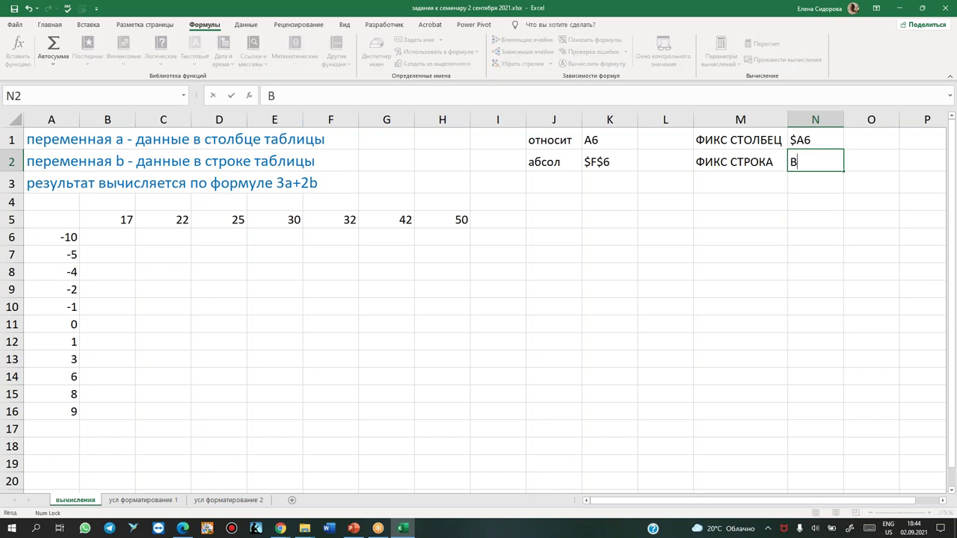
pyautogui.write('$5')
pyautogui.press('Return')
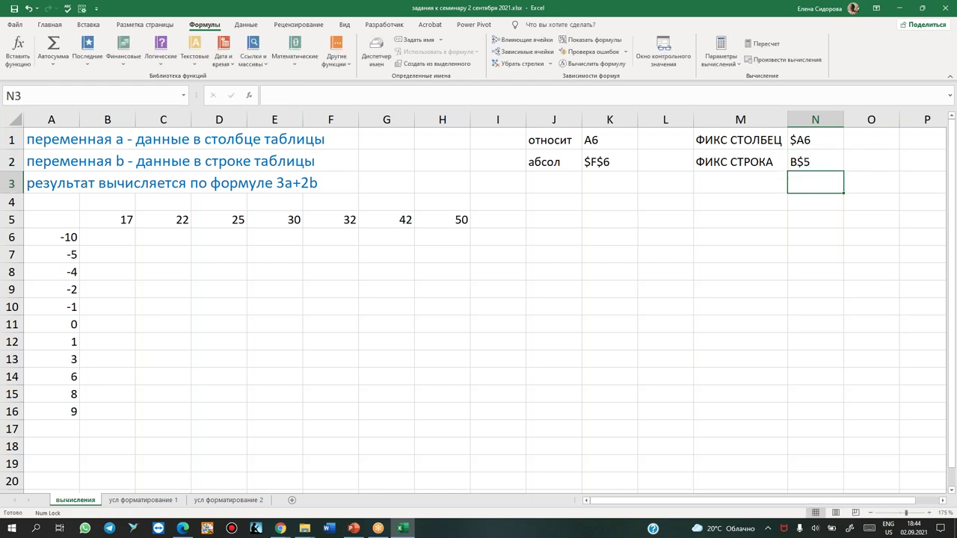
pyautogui.press('Up')
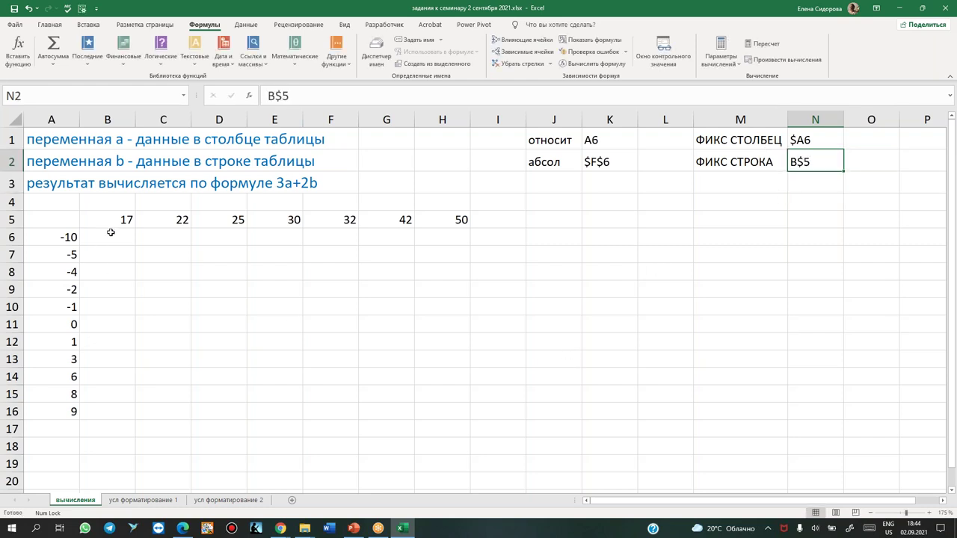
pyautogui.click(103, 238)
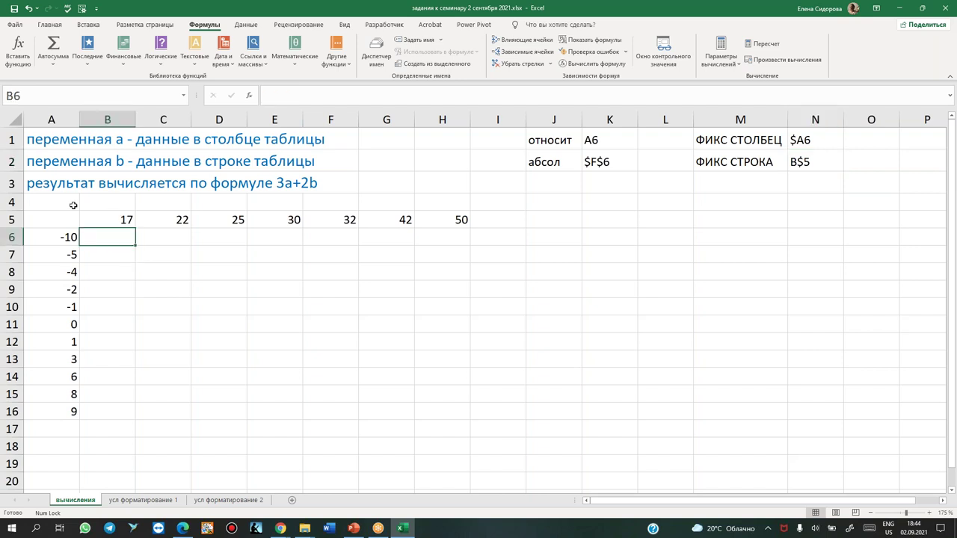
# Enter =3*$A6+2*B$5 in B6 using F4 for the locks, giving the result 4
pyautogui.write('=')
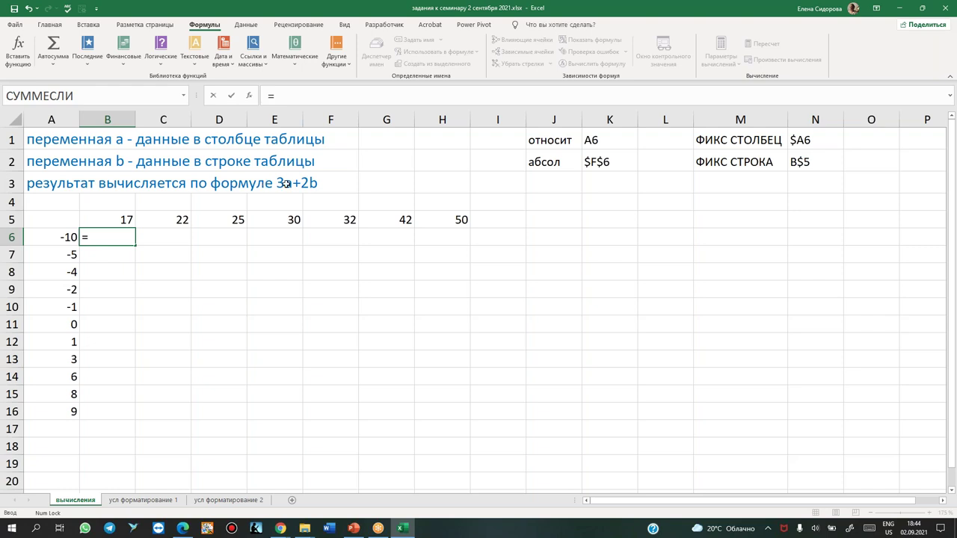
pyautogui.write('3*')
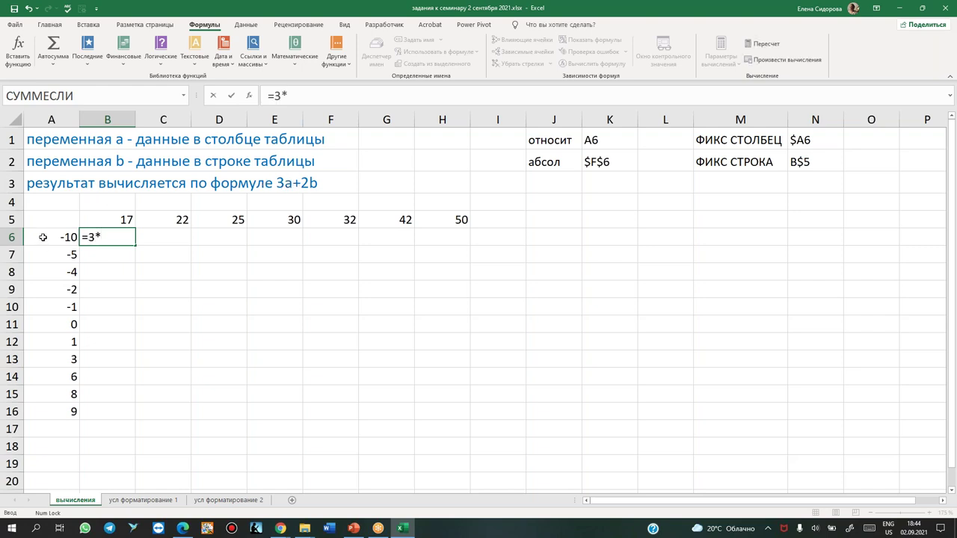
pyautogui.click(42, 237)
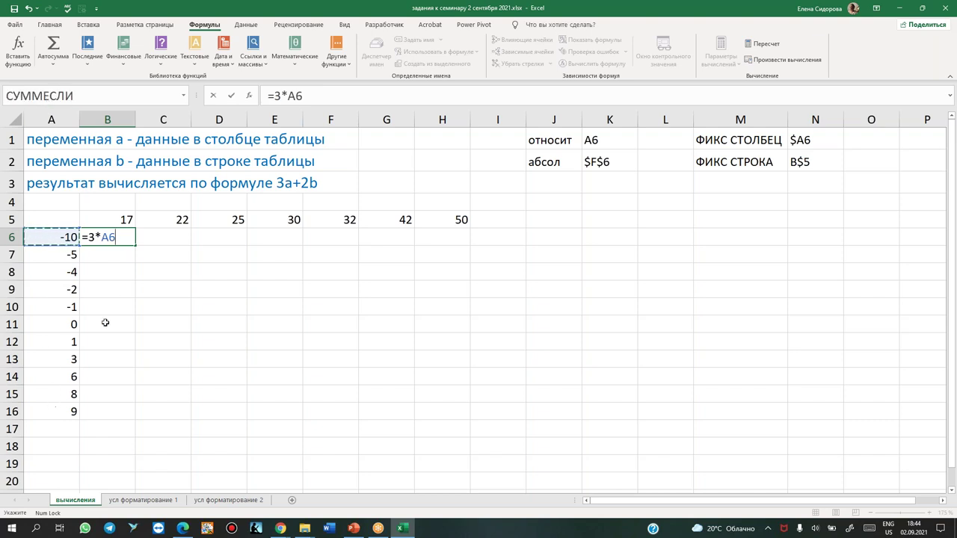
pyautogui.press('F4')
pyautogui.press('F4')
pyautogui.press('F4')
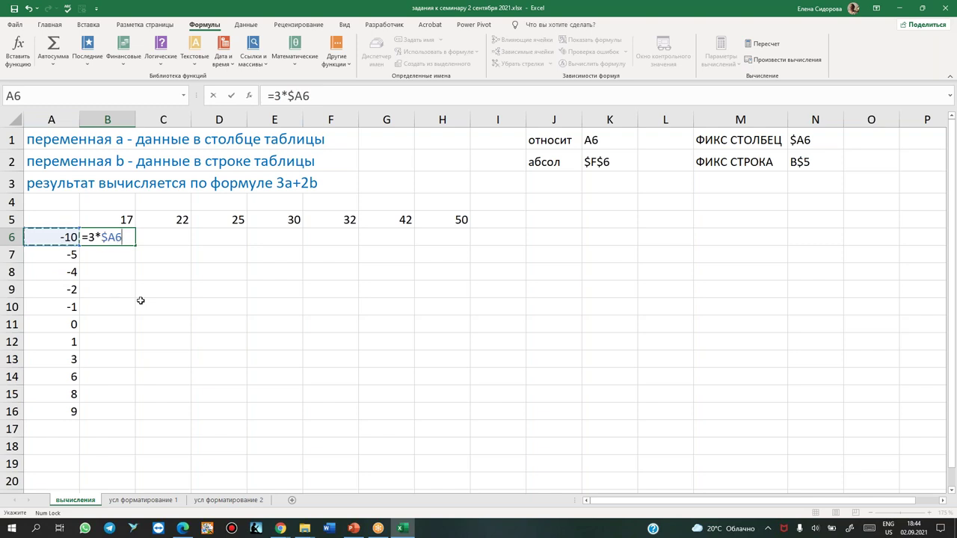
pyautogui.write('+2*')
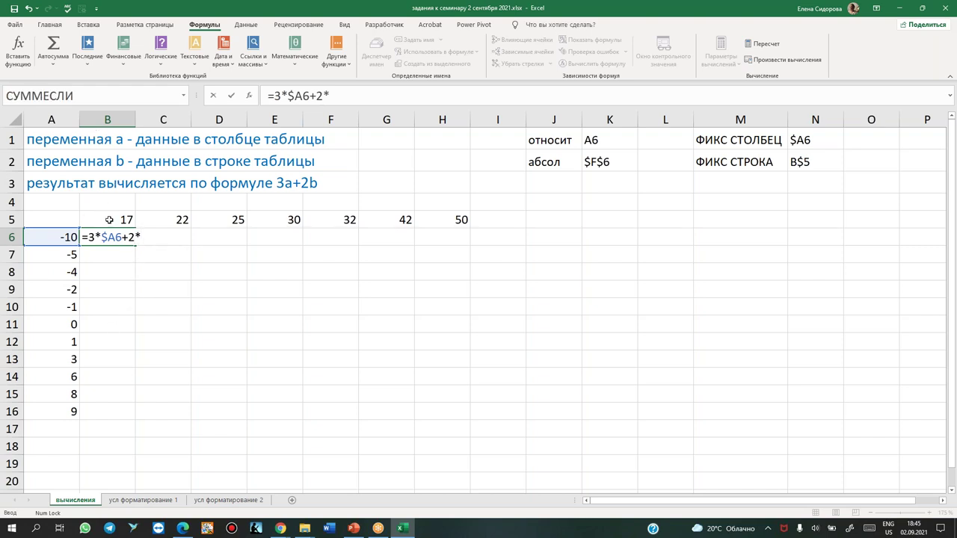
pyautogui.click(111, 219)
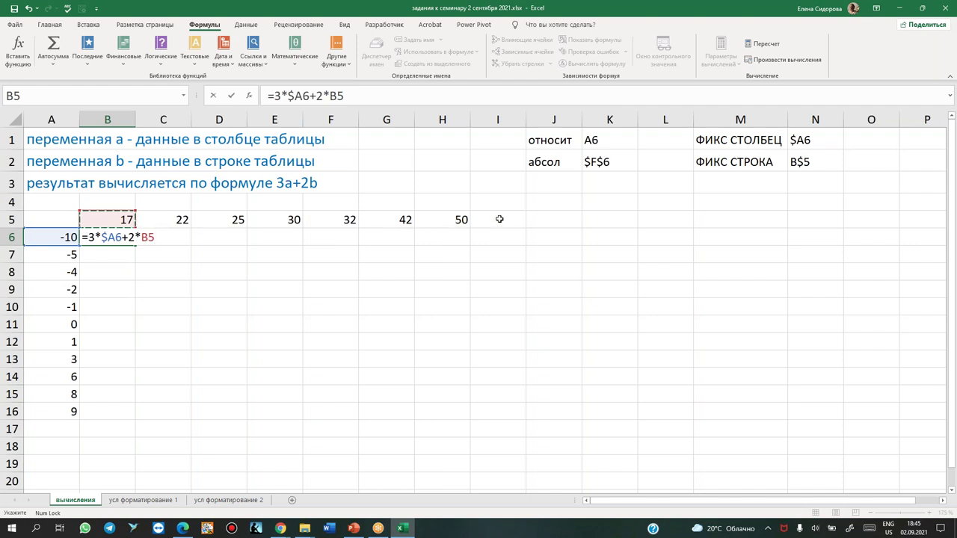
pyautogui.press('F4')
pyautogui.press('F4')
pyautogui.hotkey('ctrl', 'Return')
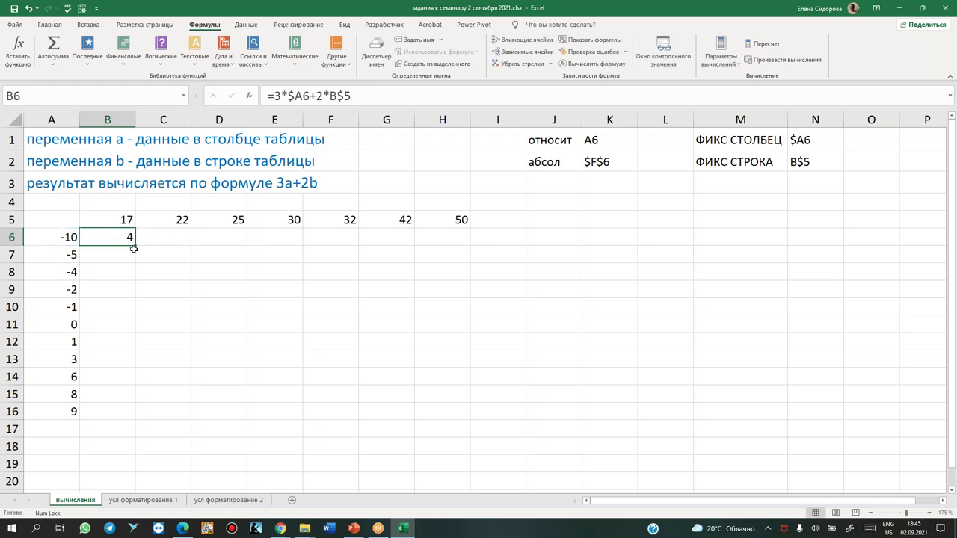
pyautogui.moveTo(136, 245); pyautogui.dragTo(137, 420)
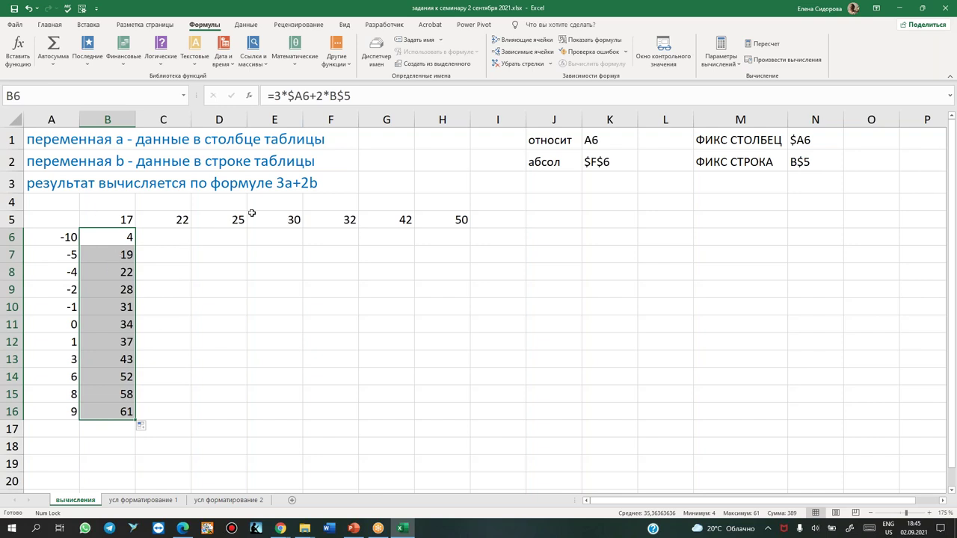
pyautogui.click(111, 255)
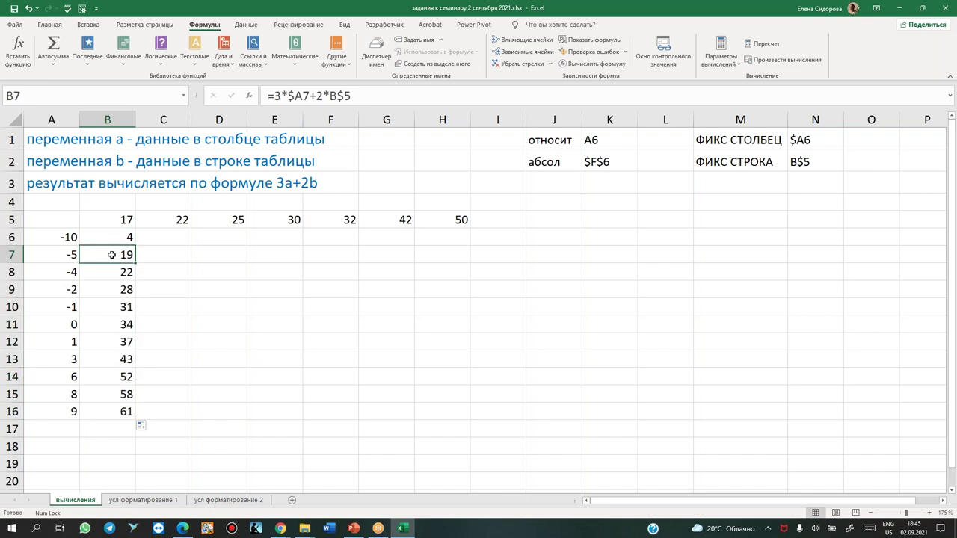
pyautogui.click(105, 237)
pyautogui.moveTo(134, 246); pyautogui.dragTo(478, 247)
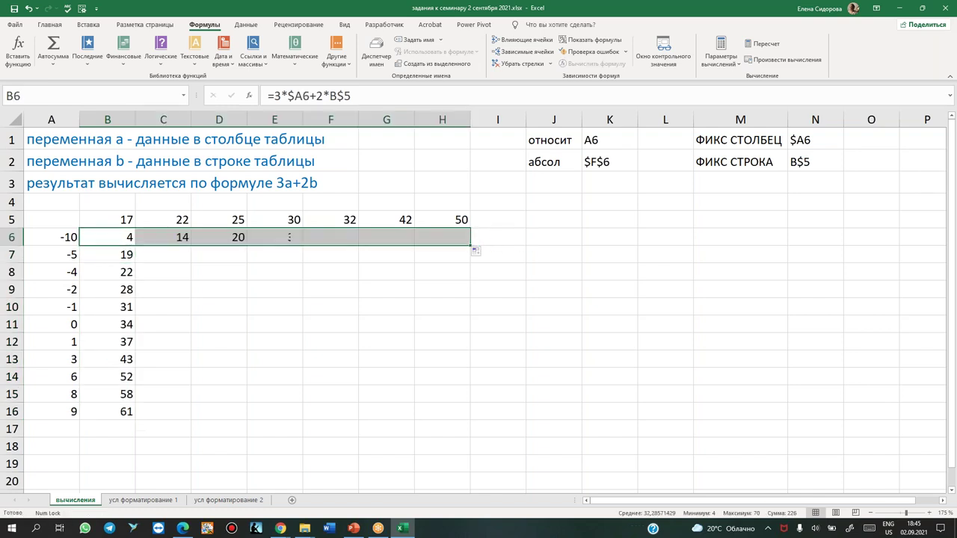
pyautogui.click(170, 237)
pyautogui.doubleClick(170, 237)
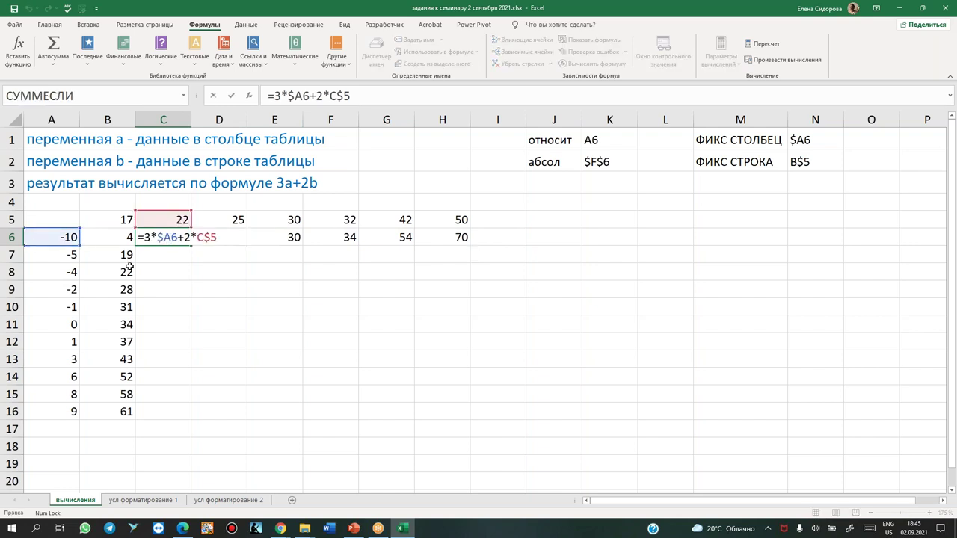
pyautogui.press('Escape')
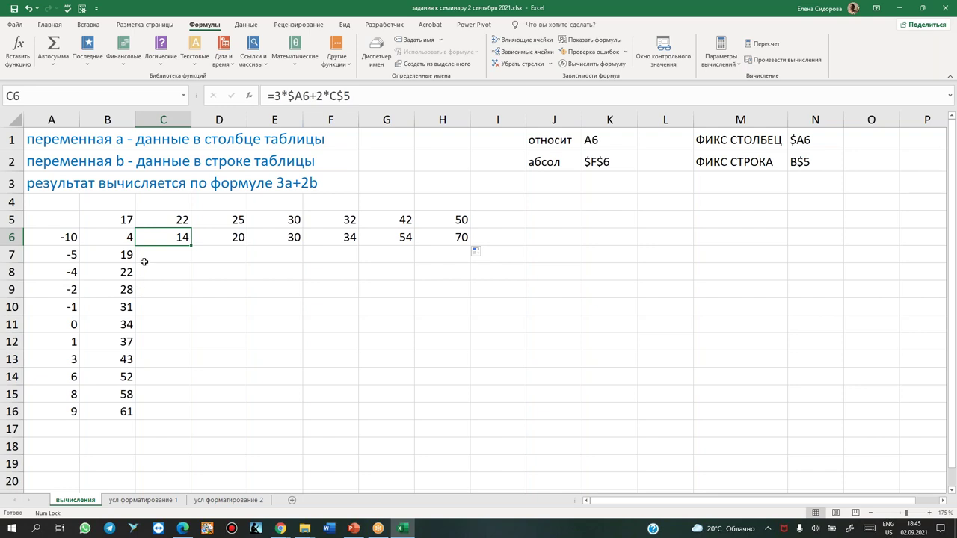
pyautogui.moveTo(171, 236); pyautogui.dragTo(466, 293)
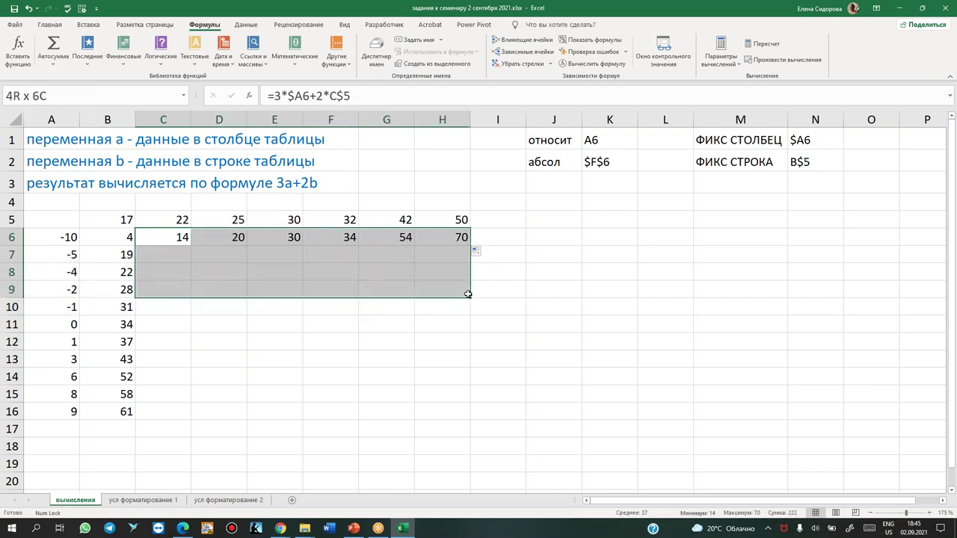
pyautogui.press('Delete')
pyautogui.moveTo(116, 258); pyautogui.dragTo(127, 411)
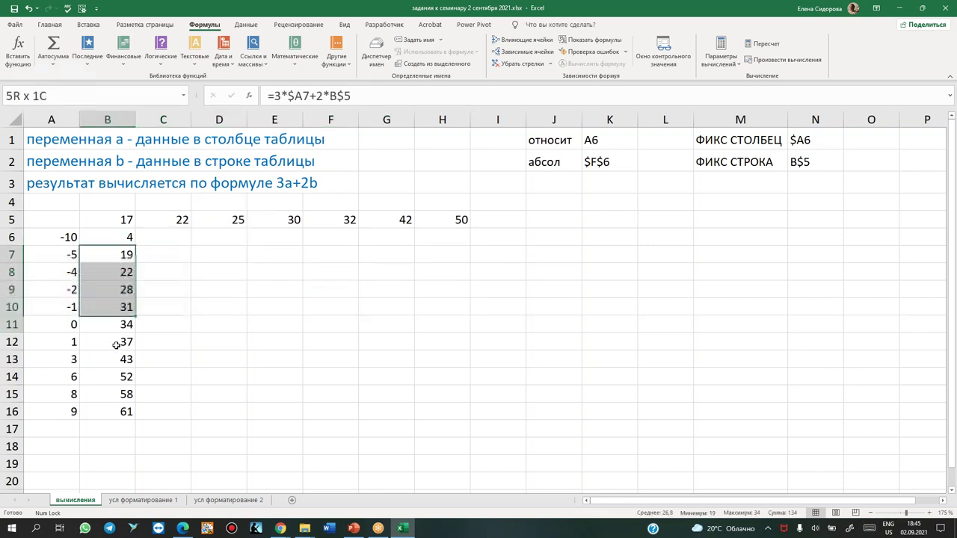
pyautogui.press('Delete')
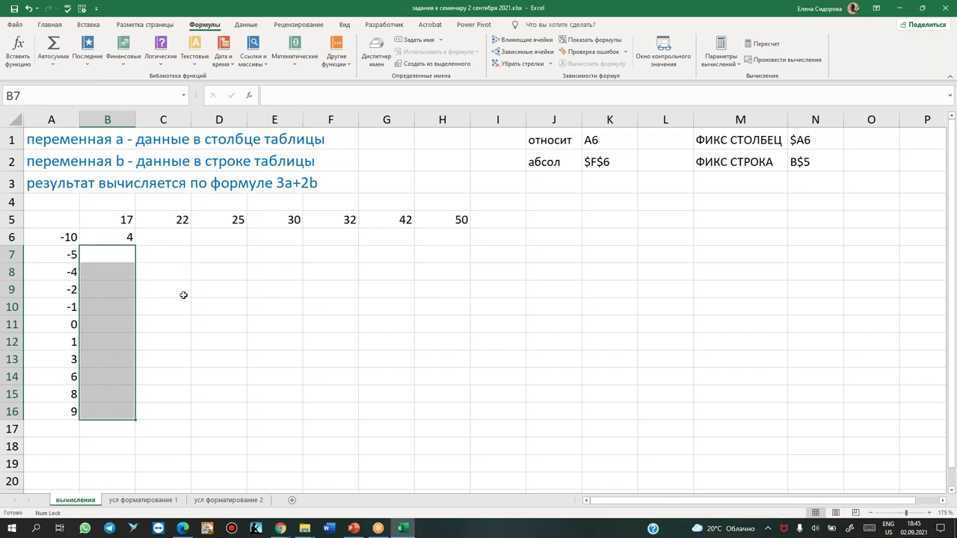
pyautogui.click(94, 239)
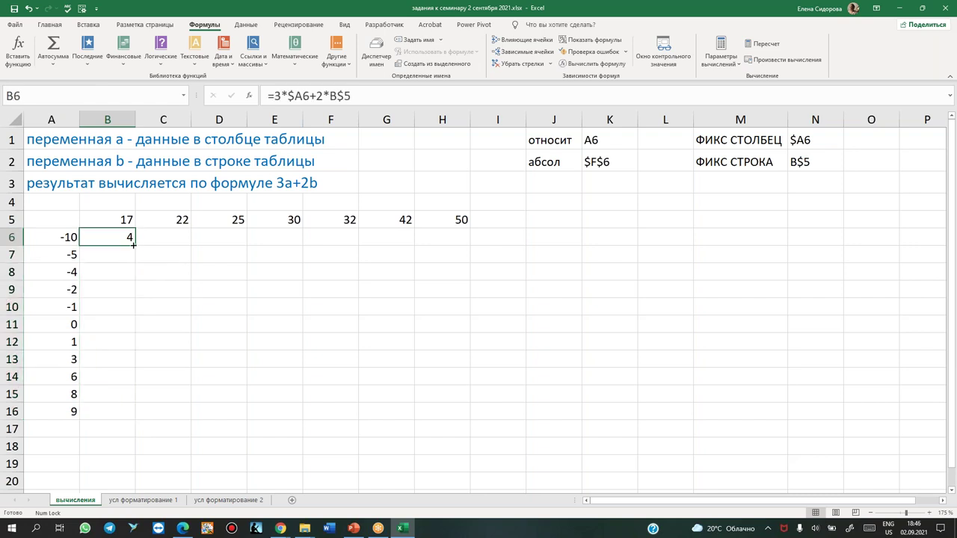
pyautogui.moveTo(136, 245)
pyautogui.mouseDown()
pyautogui.moveTo(468, 246)
pyautogui.moveTo(472, 416)
pyautogui.mouseUp()
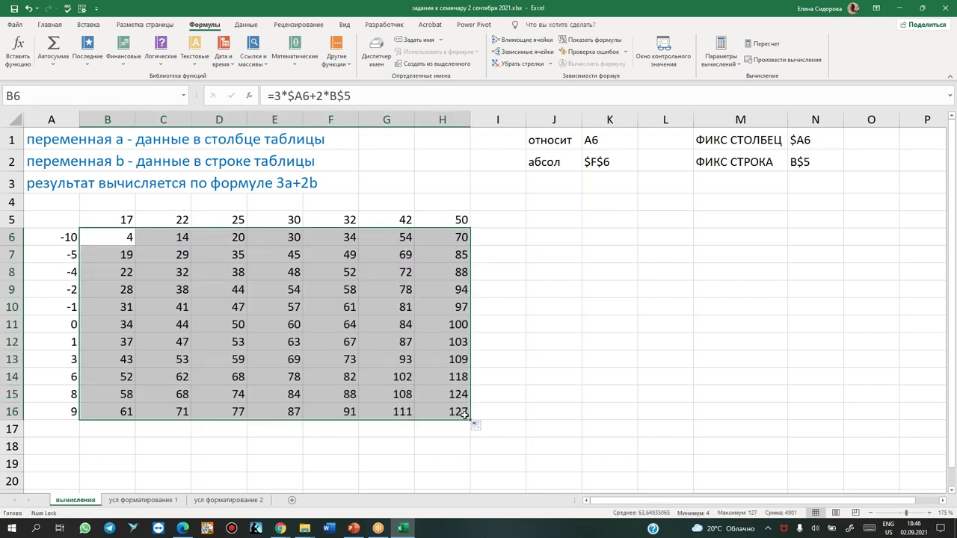
pyautogui.hotkey('ctrl', 'z')
pyautogui.hotkey('ctrl', 'z')
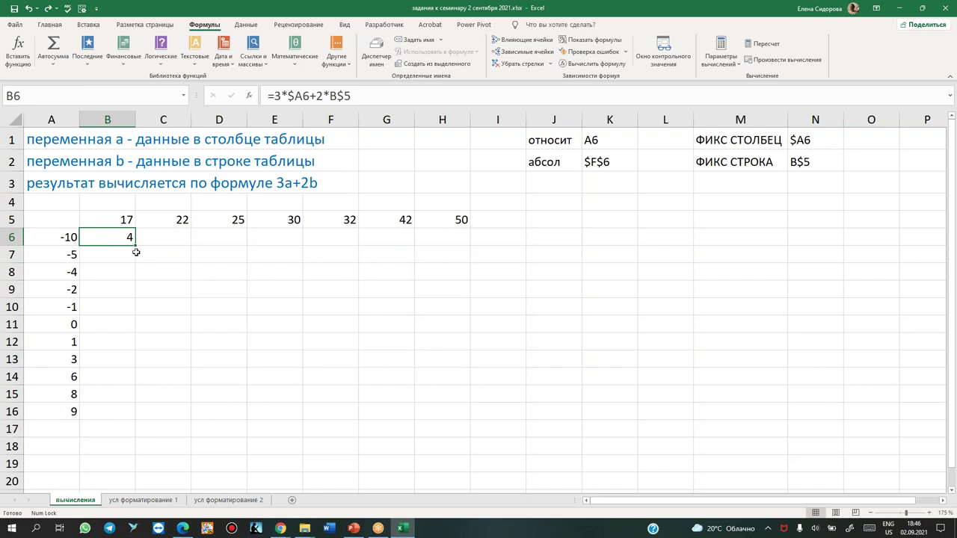
pyautogui.moveTo(90, 237)
pyautogui.mouseDown()
pyautogui.moveTo(470, 237)
pyautogui.moveTo(453, 408)
pyautogui.mouseUp()
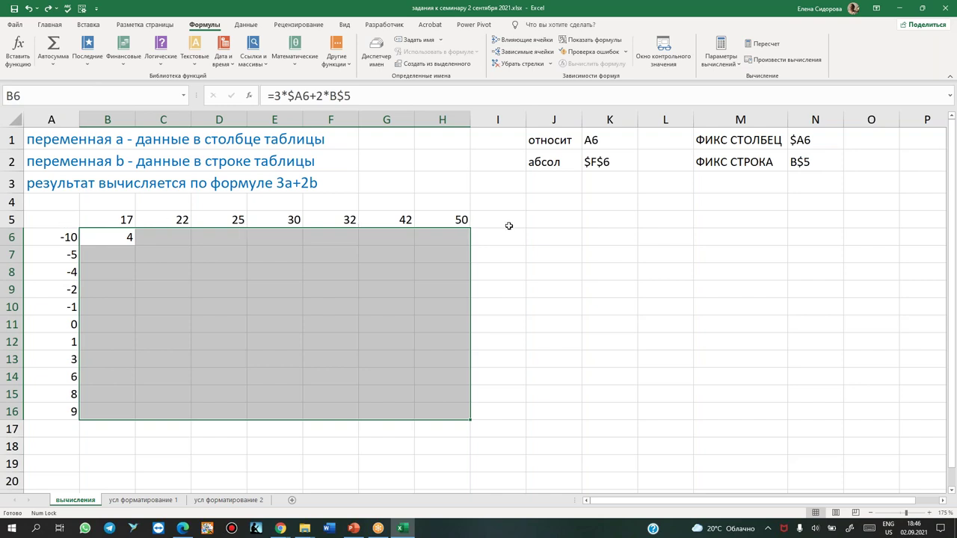
# Type the notes Ctrl+R in M4 and Ctrl+D in M5, overriding AutoComplete
pyautogui.click(610, 220)
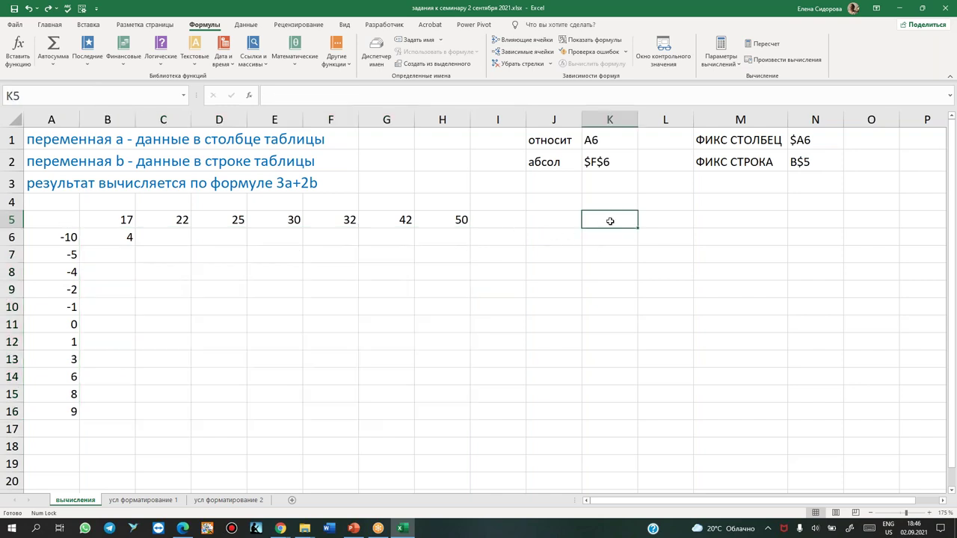
pyautogui.click(723, 204)
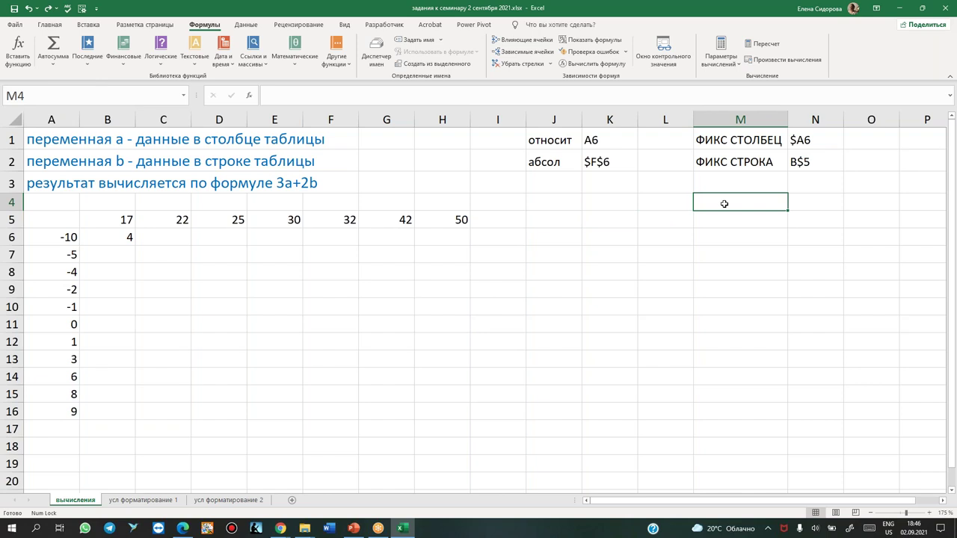
pyautogui.write('Ctrl+R')
pyautogui.press('Return')
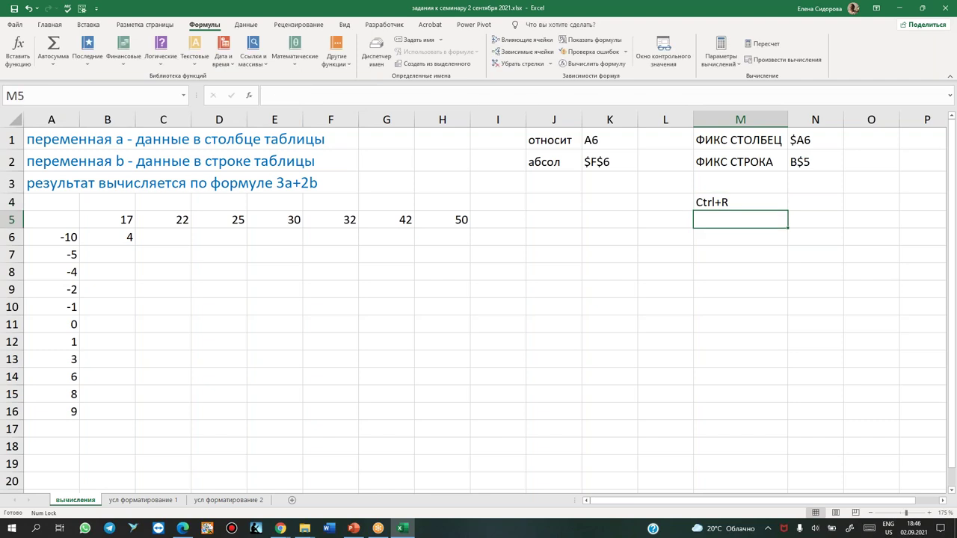
pyautogui.write('Ctrl')
pyautogui.press('BackSpace')
pyautogui.press('BackSpace')
pyautogui.write('l+D')
pyautogui.press('Return')
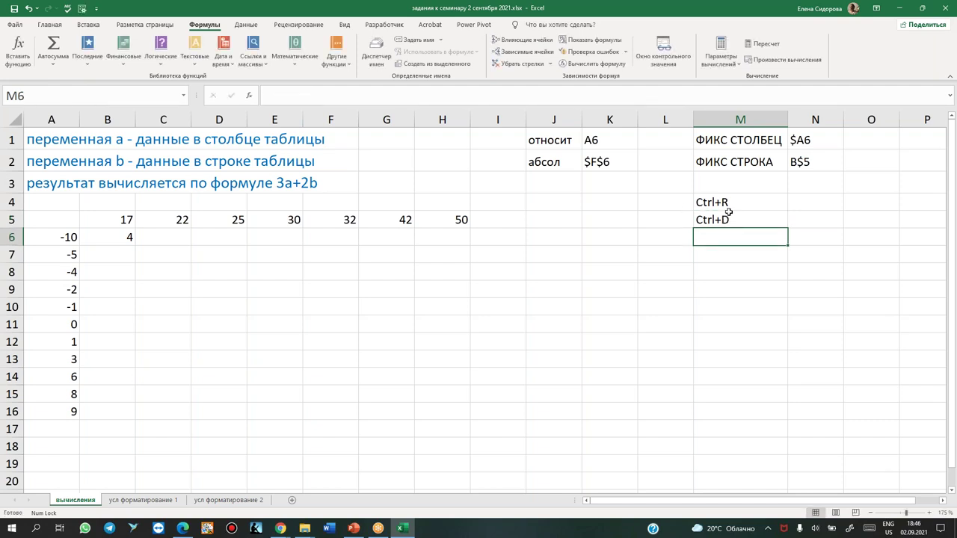
# Fill B6:H16 with the 3a+2b formula, giving values 4 to 127, and inspect F11
pyautogui.moveTo(105, 237)
pyautogui.mouseDown()
pyautogui.moveTo(240, 258)
pyautogui.moveTo(444, 385)
pyautogui.mouseUp()
pyautogui.moveTo(450, 415); pyautogui.dragTo(451, 405)
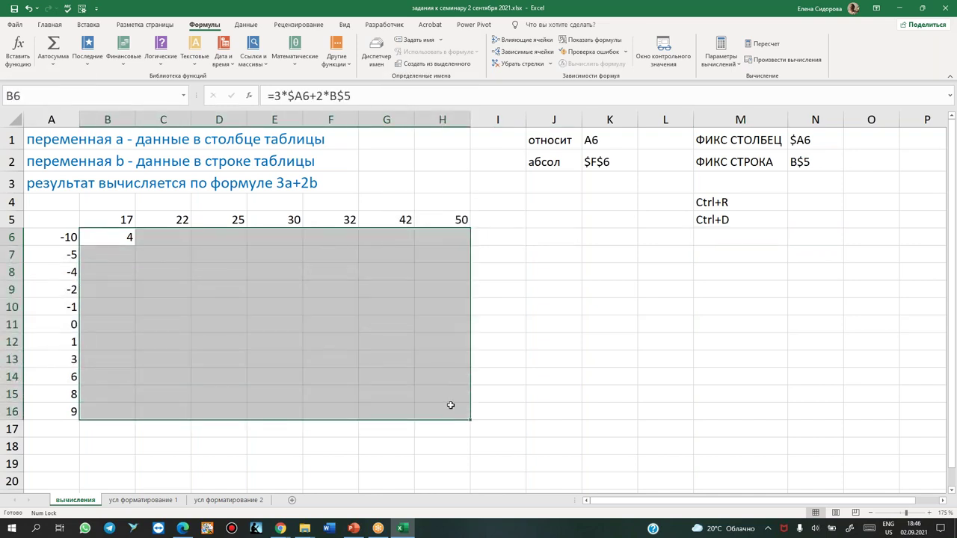
pyautogui.hotkey('ctrl', 'r')
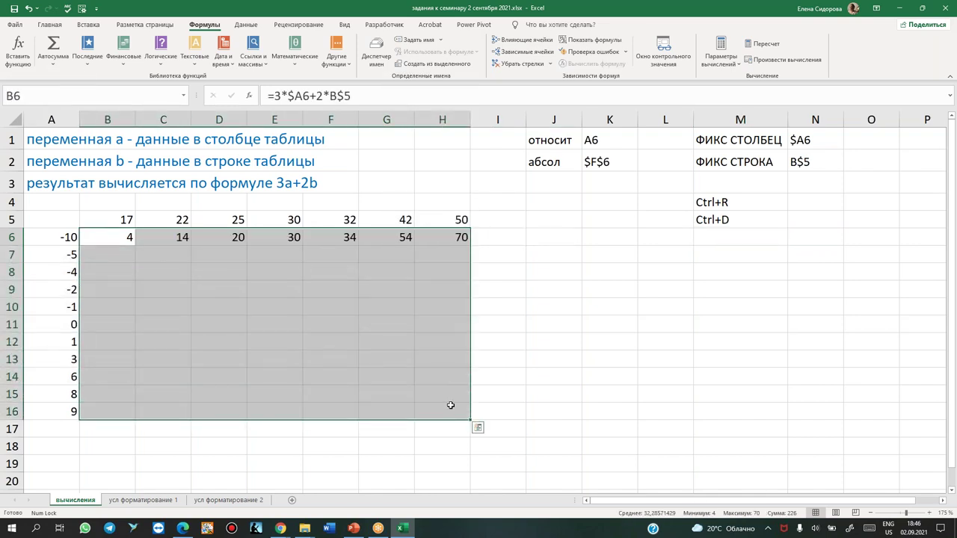
pyautogui.hotkey('ctrl', 'd')
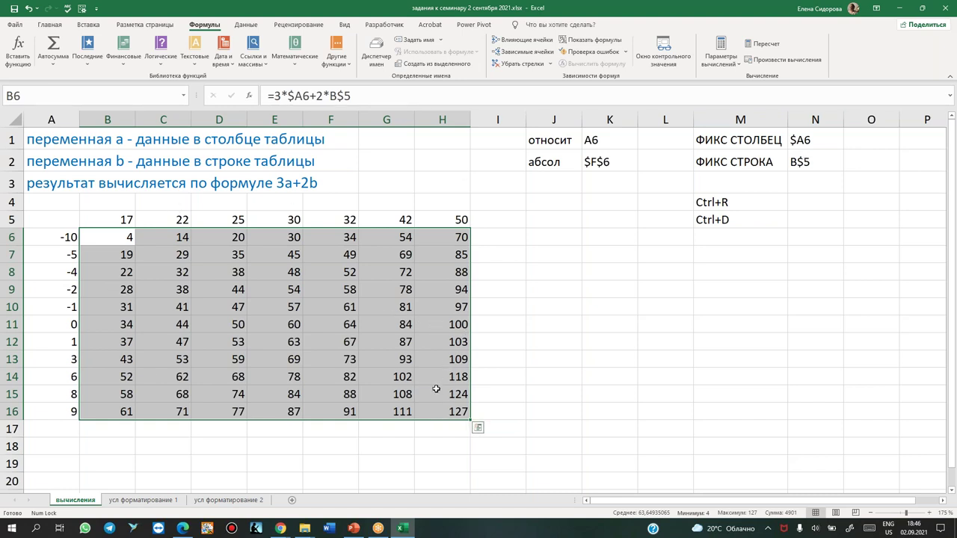
pyautogui.click(335, 325)
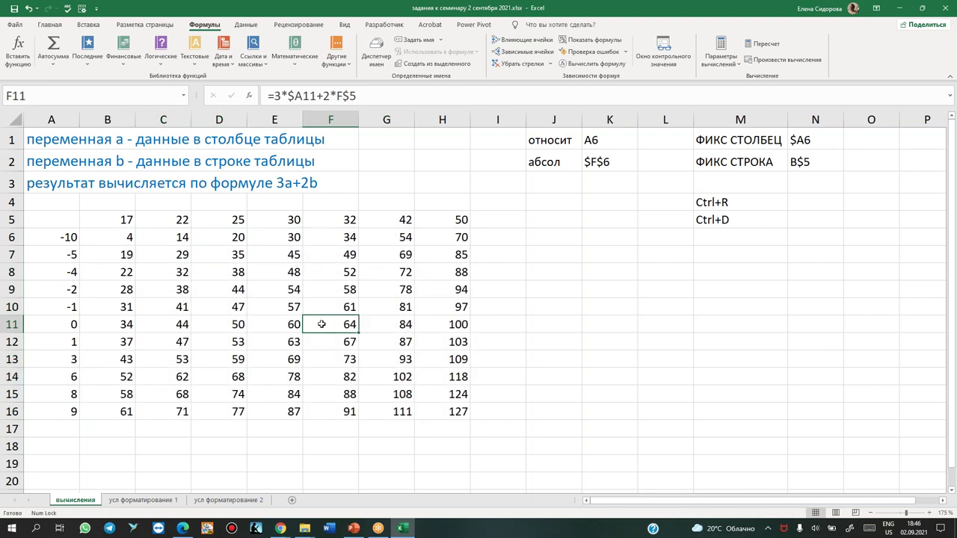
pyautogui.doubleClick(321, 324)
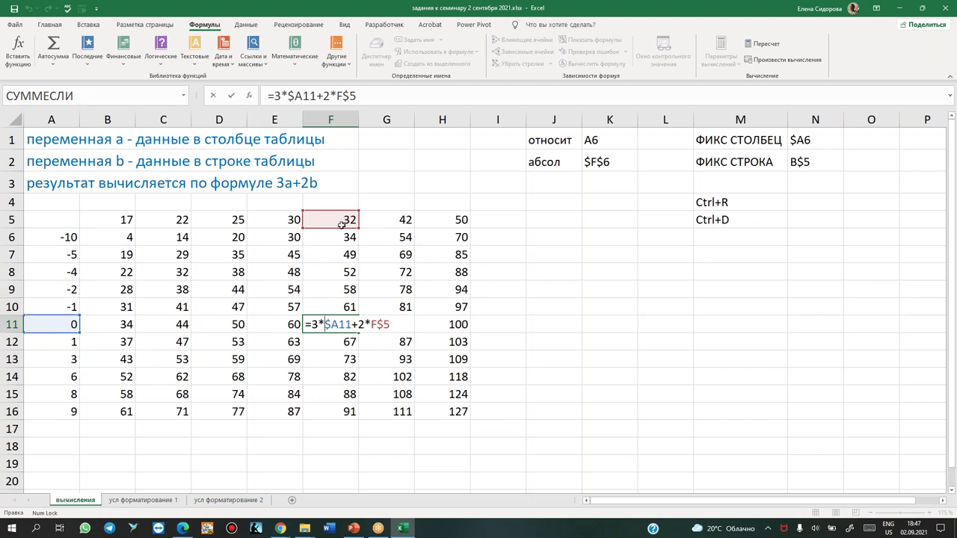
pyautogui.press('Escape')
pyautogui.doubleClick(208, 356)
pyautogui.press('Escape')
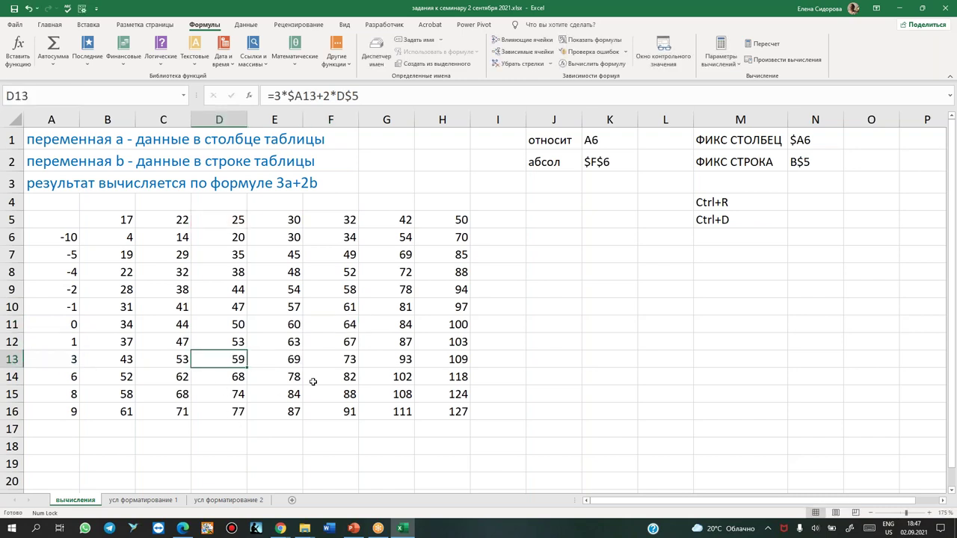
pyautogui.doubleClick(406, 378)
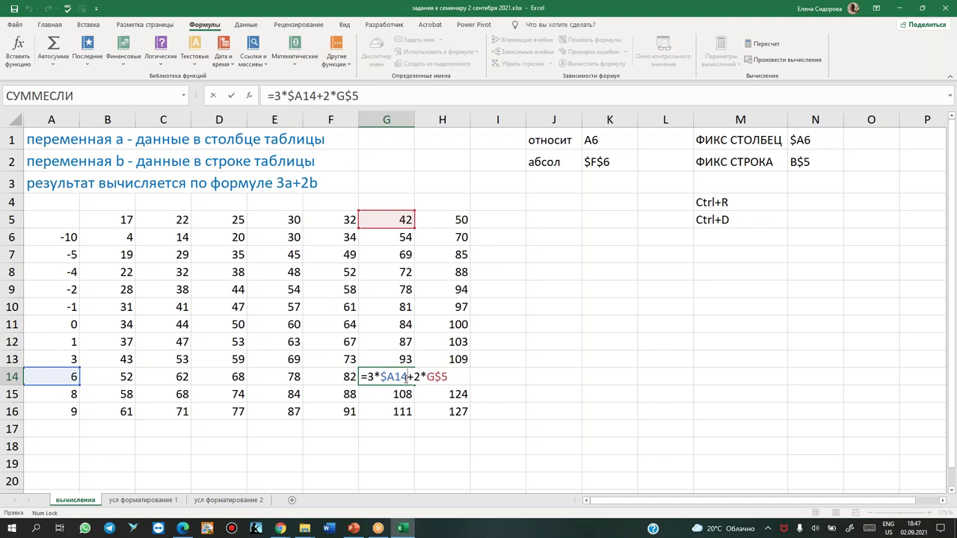
pyautogui.press('Escape')
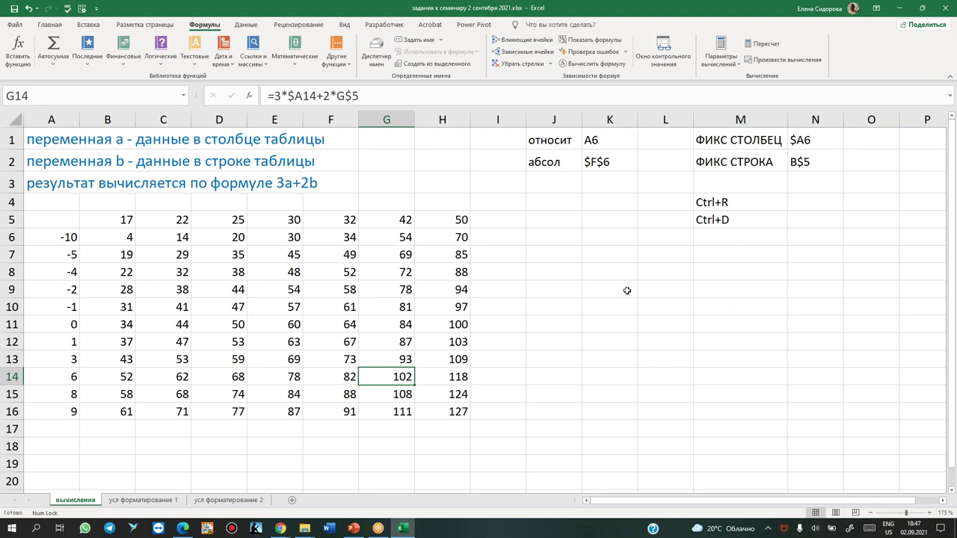
pyautogui.click(739, 255)
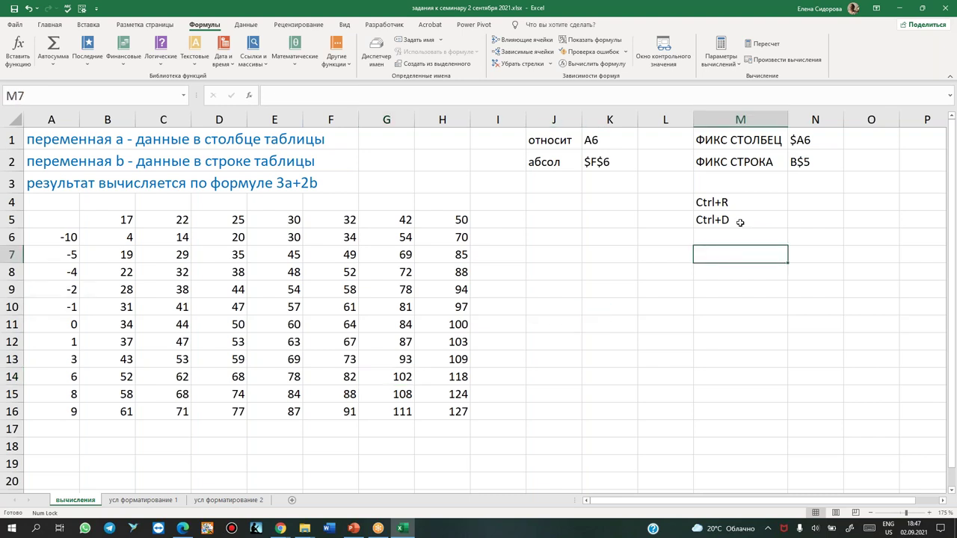
# Write «при копировании формулы» in M7 and «в двух направлениях» in M8 in Russian
pyautogui.press('super+space')
pyautogui.press('super+space')
pyautogui.write('к')
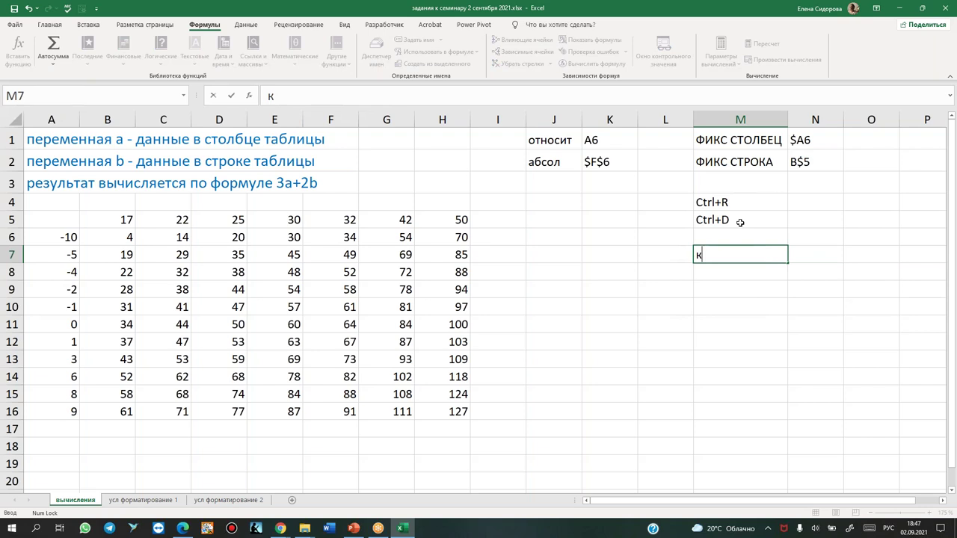
pyautogui.press('BackSpace')
pyautogui.write('при копировании формулы')
pyautogui.press('Return')
pyautogui.write('в двух направлениях')
pyautogui.press('Return')
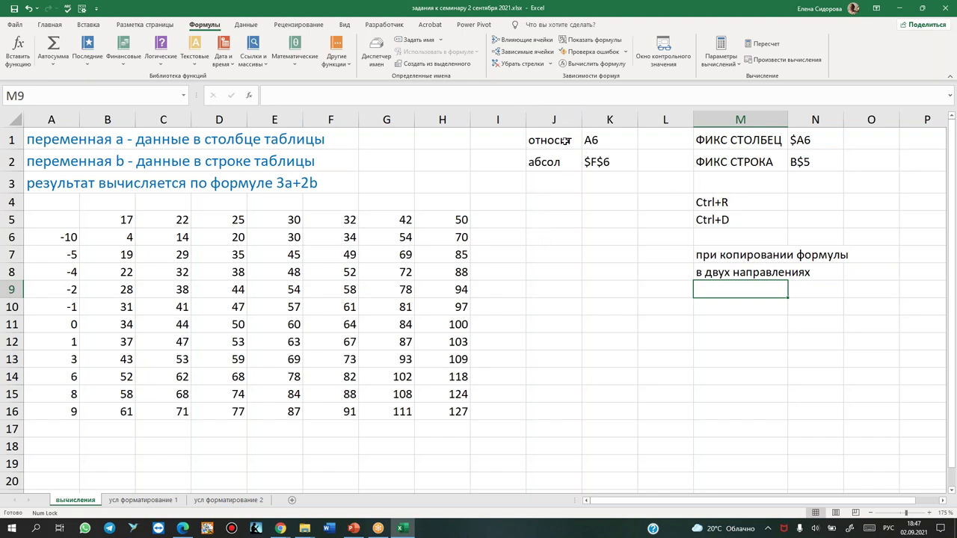
pyautogui.moveTo(540, 140); pyautogui.dragTo(602, 163)
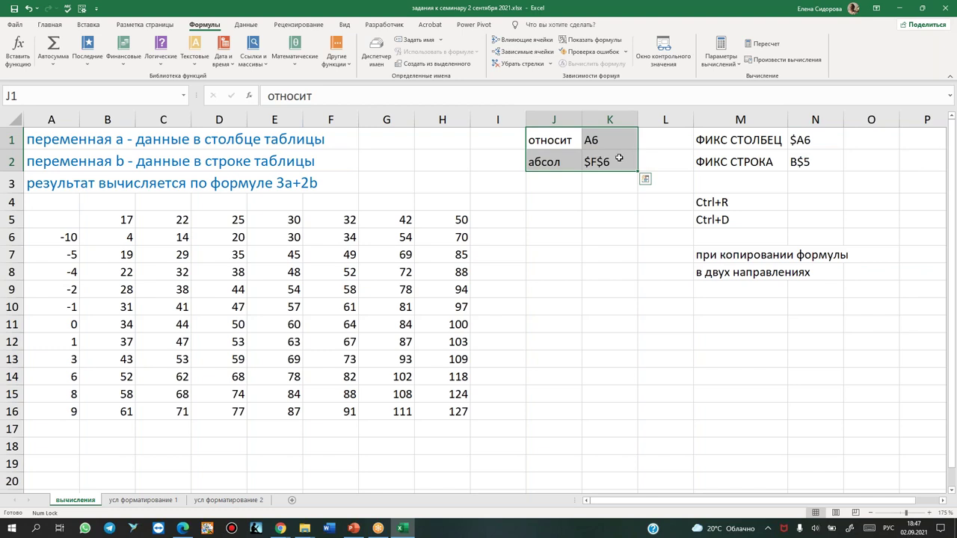
# Shade Q4:Q14 yellow and label Q3 «столбец»
pyautogui.click(744, 306)
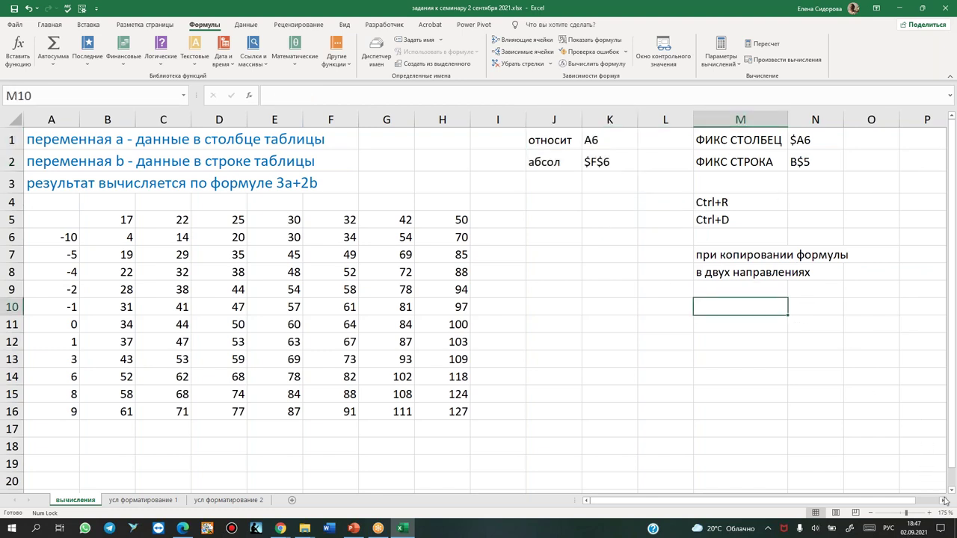
pyautogui.click(943, 504)
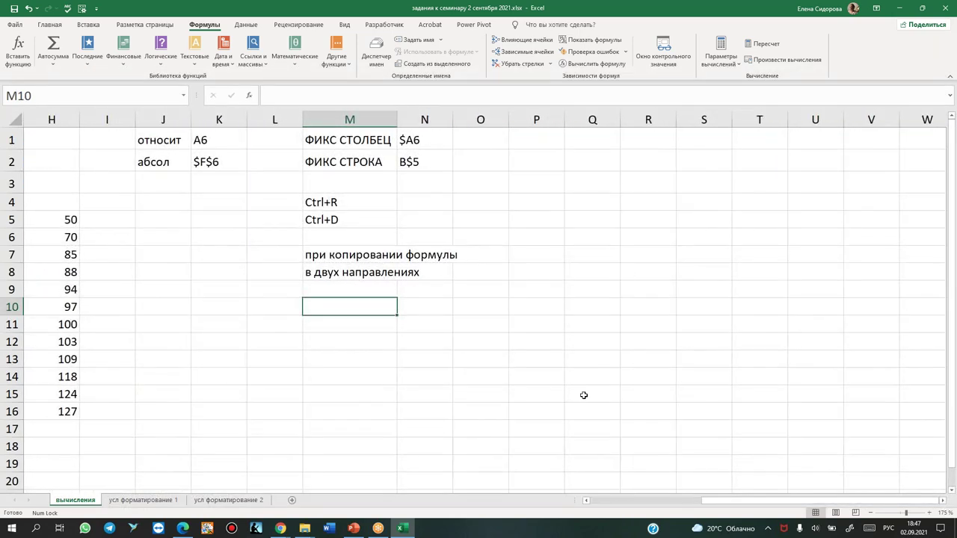
pyautogui.moveTo(583, 199); pyautogui.dragTo(600, 385)
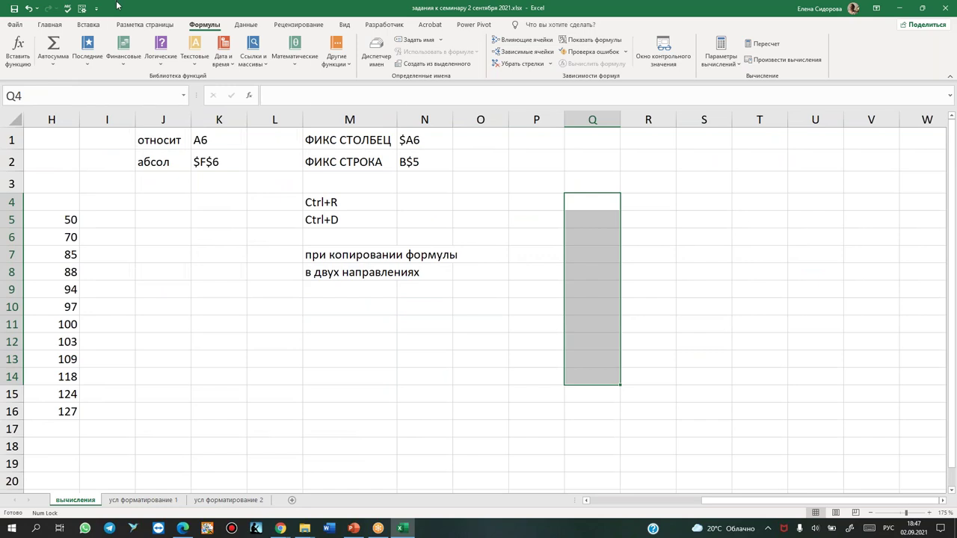
pyautogui.click(49, 25)
pyautogui.click(181, 60)
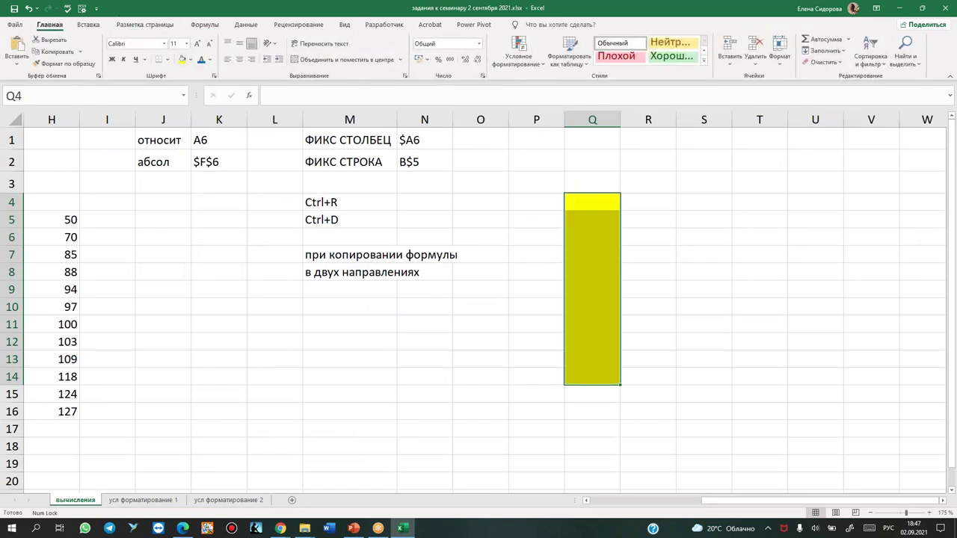
pyautogui.click(602, 184)
pyautogui.write('столбец')
pyautogui.press('Return')
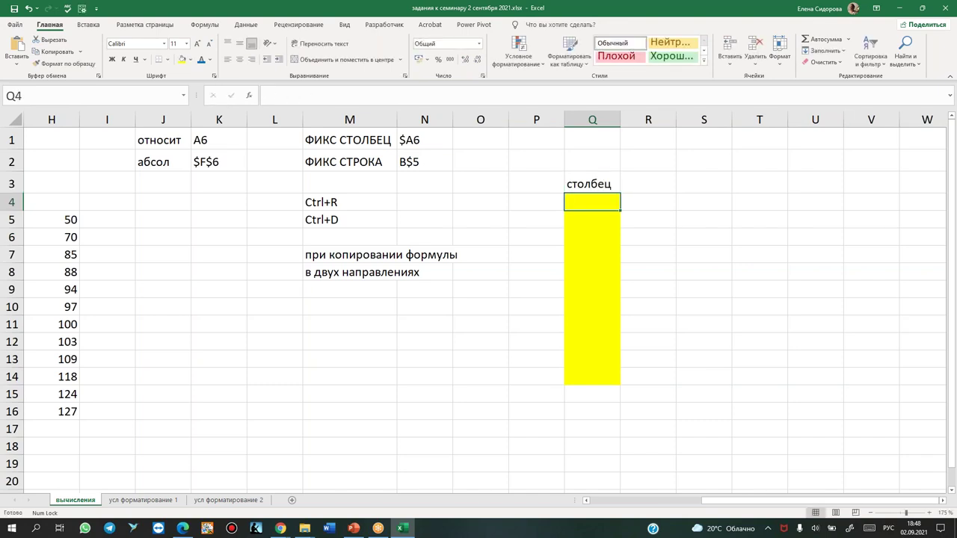
# Copy the $A6 text from N1 into Q4 as a value only, keeping its yellow fill
pyautogui.click(420, 137)
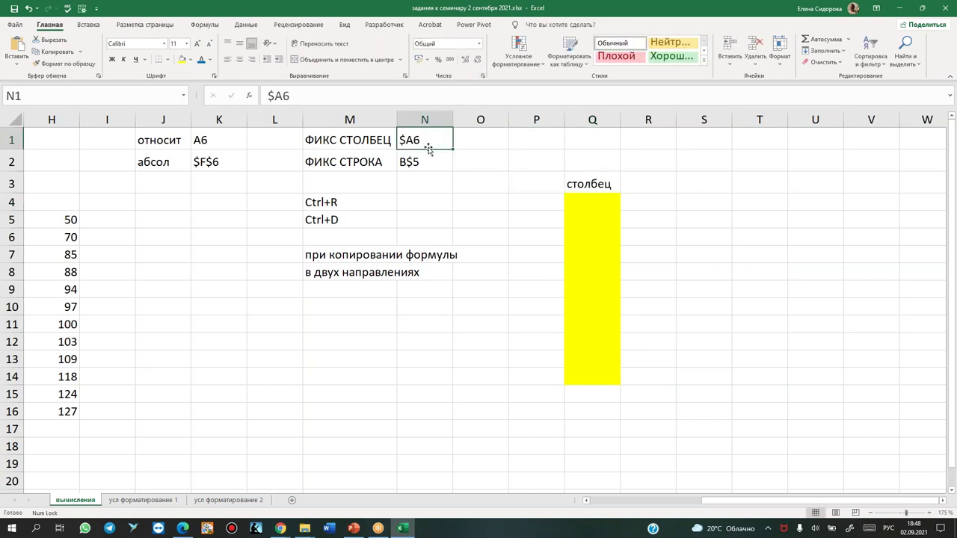
pyautogui.hotkey('ctrl', 'c')
pyautogui.click(648, 197)
pyautogui.click(633, 187)
pyautogui.click(602, 201)
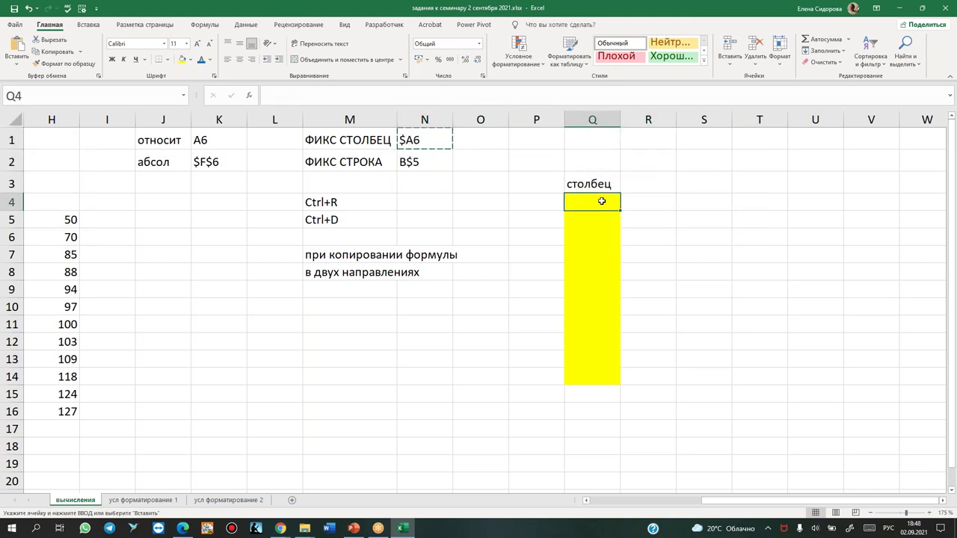
pyautogui.hotkey('ctrl', 'v')
pyautogui.click(639, 217)
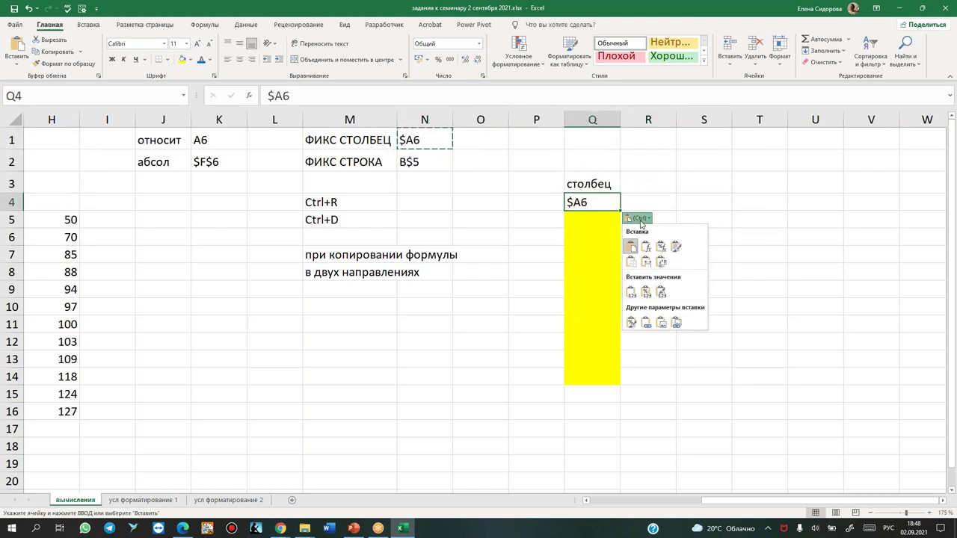
pyautogui.click(631, 291)
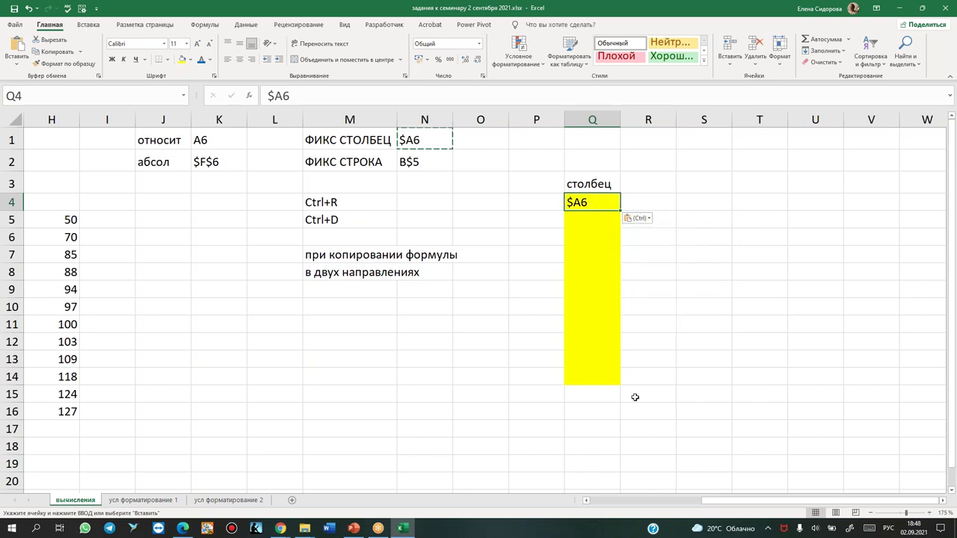
# Shade M17:S17 light blue and label L17 «строка»
pyautogui.moveTo(331, 427); pyautogui.dragTo(715, 430)
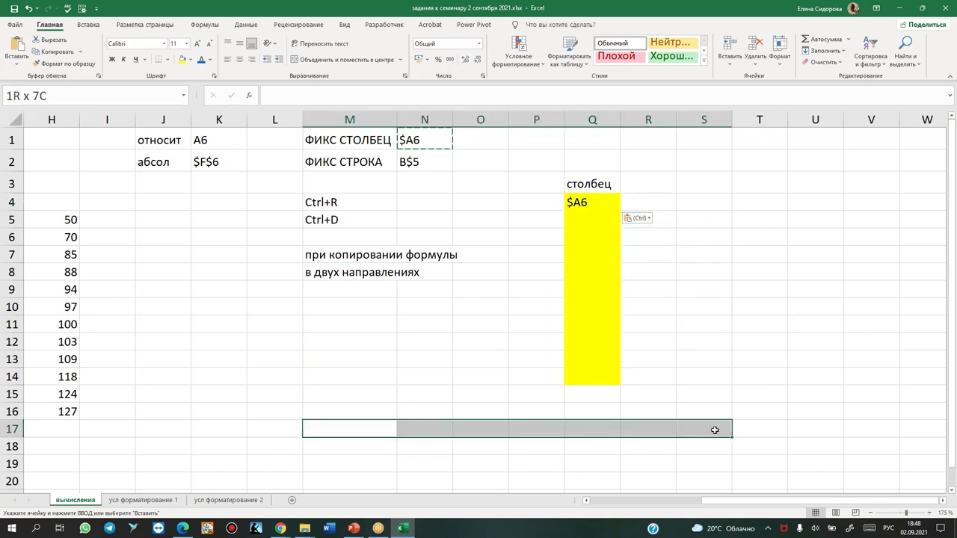
pyautogui.click(191, 60)
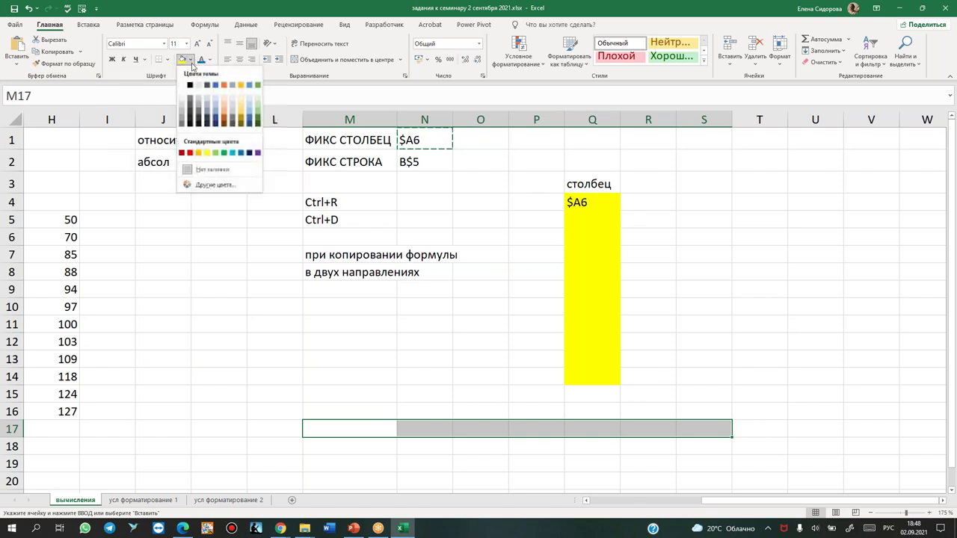
pyautogui.click(216, 95)
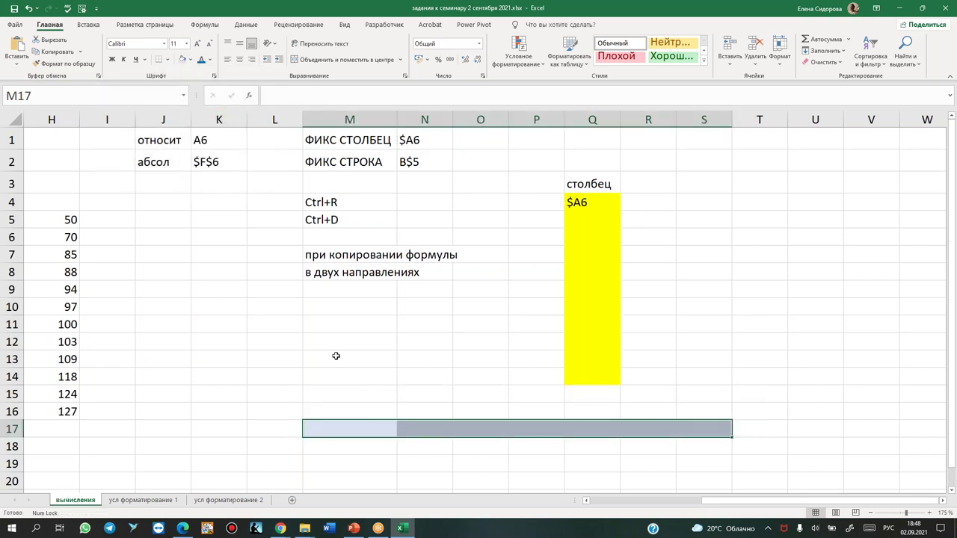
pyautogui.click(252, 423)
pyautogui.write('строка')
pyautogui.press('Tab')
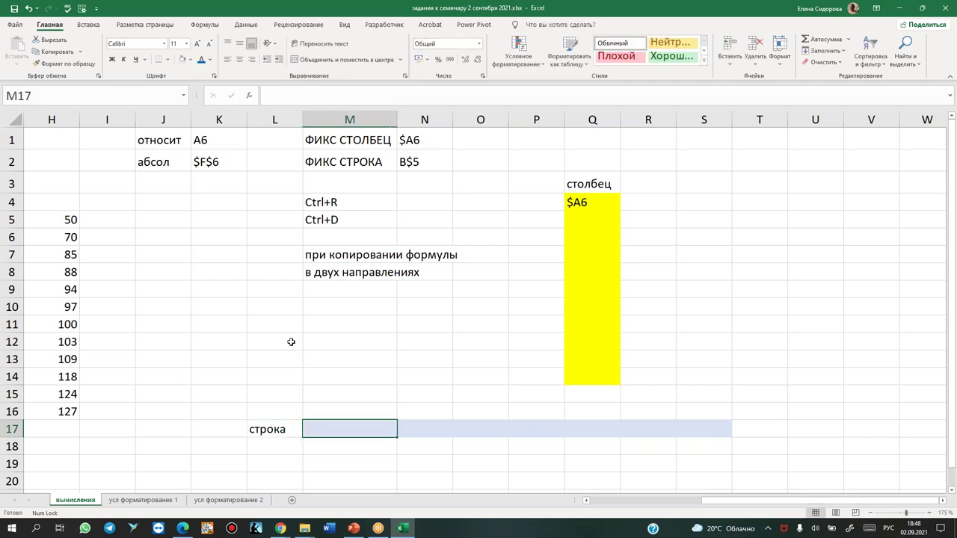
# Copy the B$5 text from N2 into M17, keeping its fill
pyautogui.click(421, 163)
pyautogui.hotkey('ctrl', 'c')
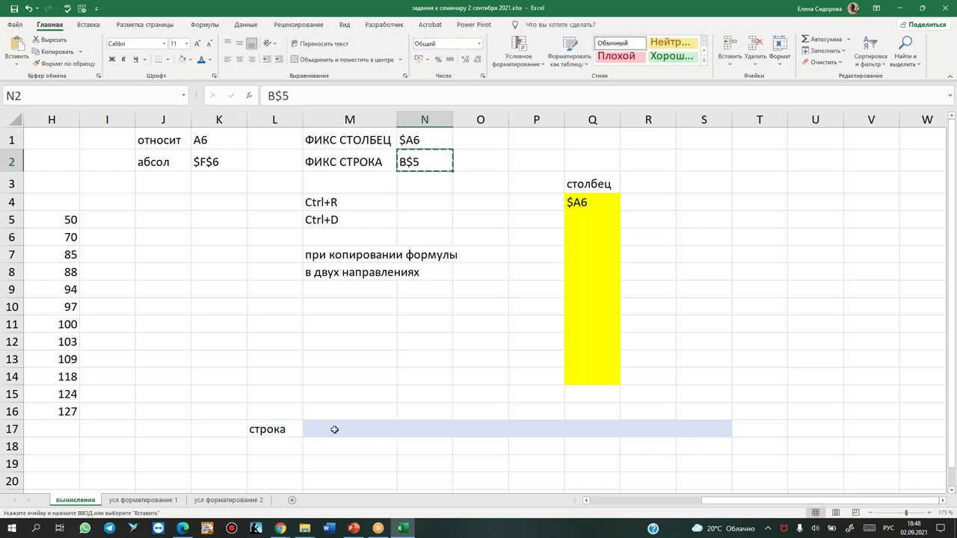
pyautogui.click(335, 429)
pyautogui.rightClick(338, 431)
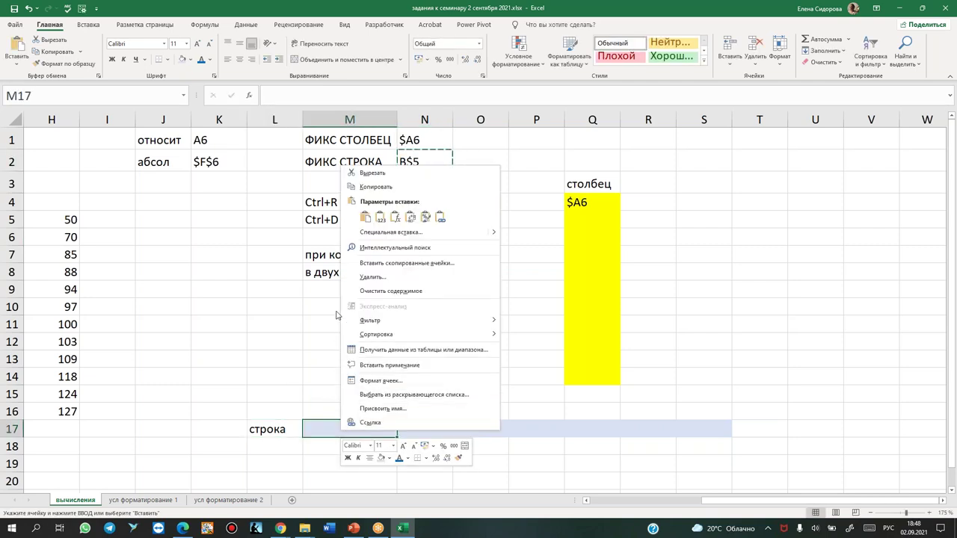
pyautogui.click(380, 217)
# Review Q4 and the $F$6 reference in K2, then select the empty block T4:W11
pyautogui.press('Up')
pyautogui.press('Up')
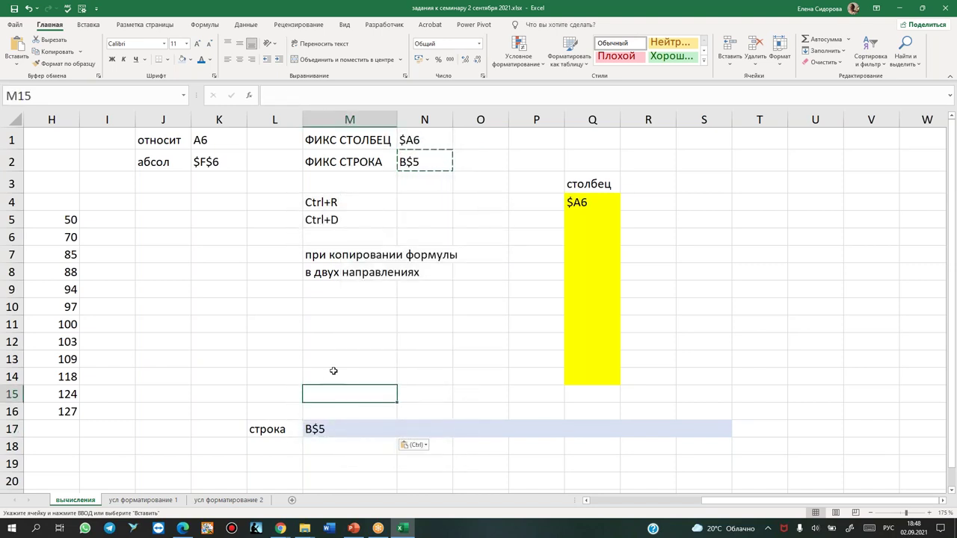
pyautogui.click(600, 200)
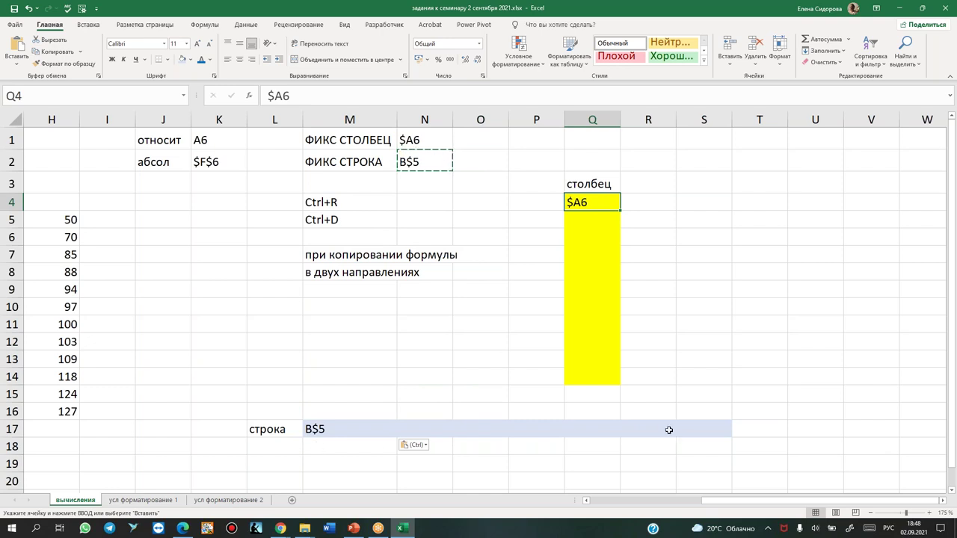
pyautogui.click(420, 356)
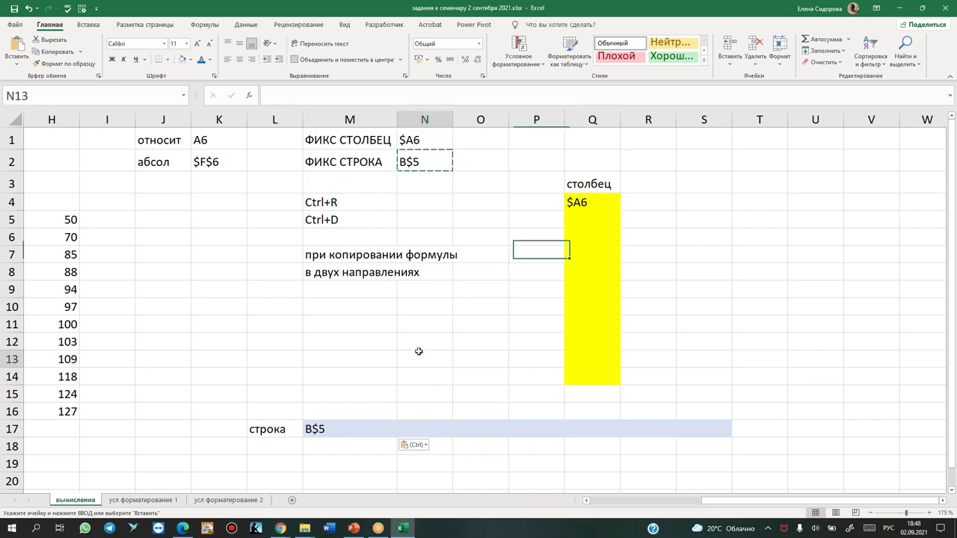
pyautogui.click(200, 160)
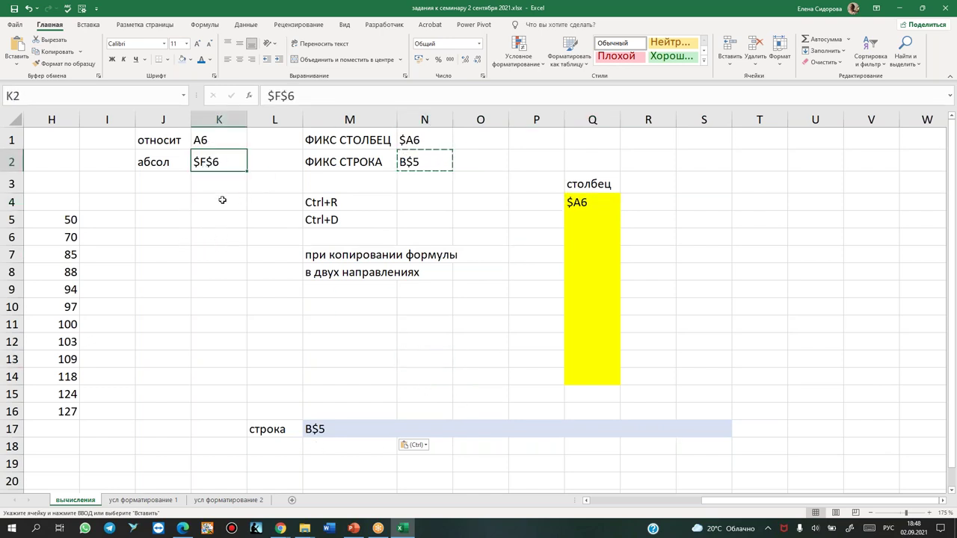
pyautogui.moveTo(758, 207); pyautogui.dragTo(908, 322)
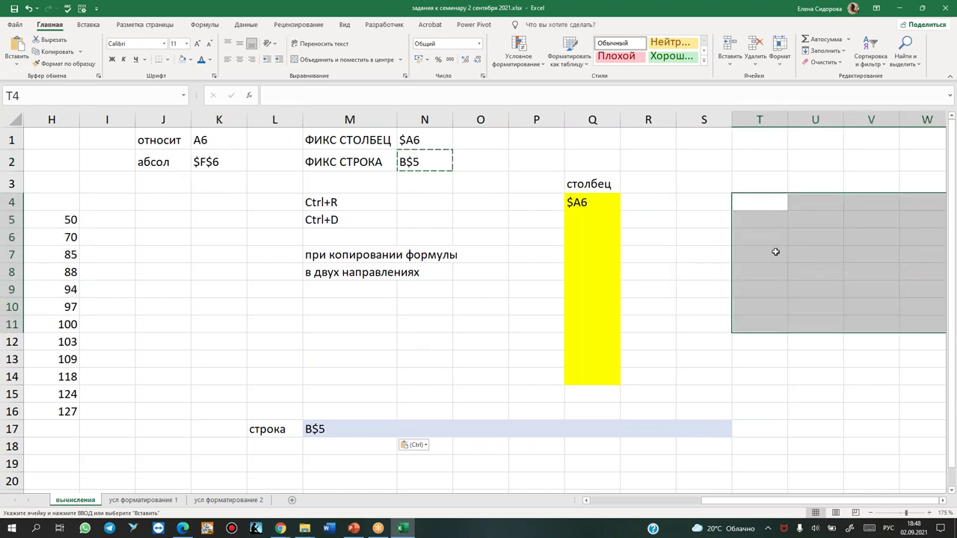
# Highlight the B6:H16 results, then move to the «усл форматирование 1» sheet
pyautogui.click(288, 312)
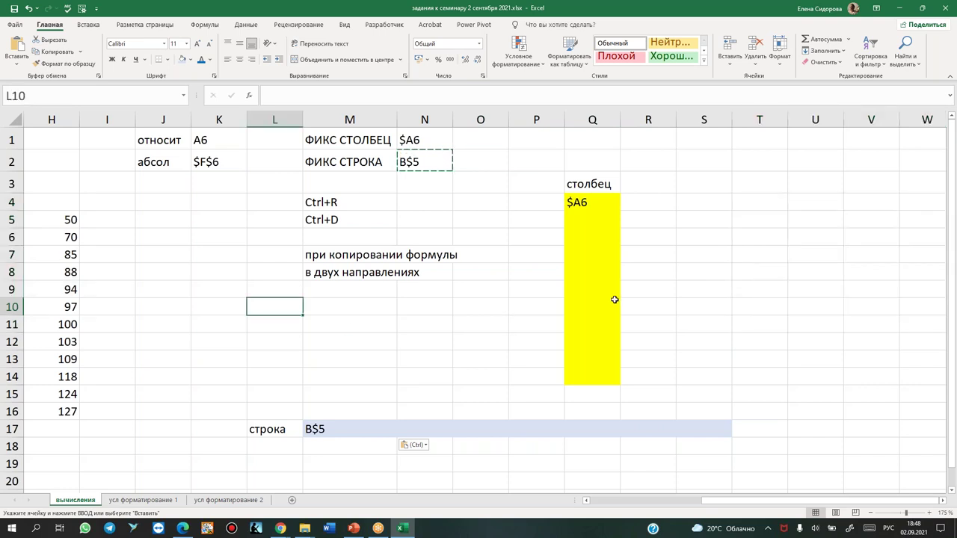
pyautogui.click(231, 307)
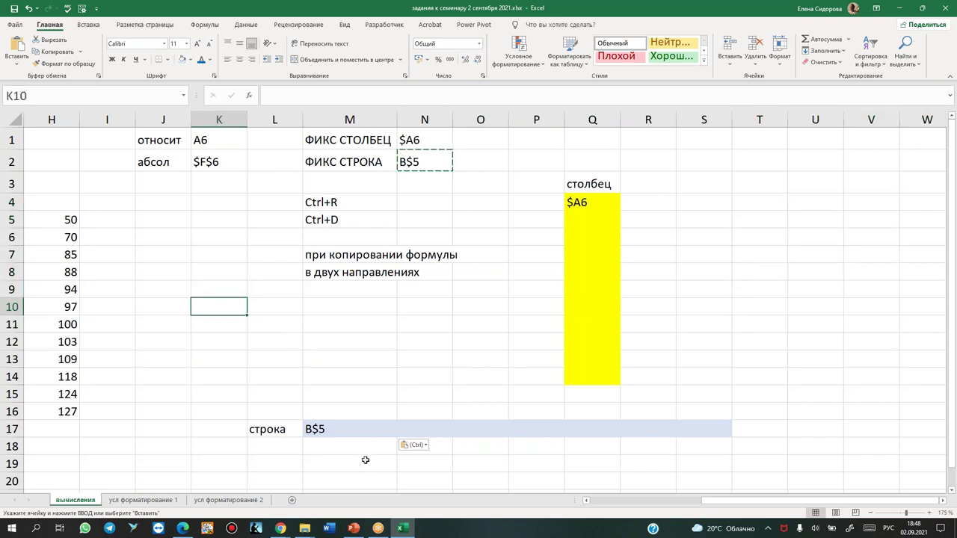
pyautogui.moveTo(696, 508); pyautogui.dragTo(643, 508)
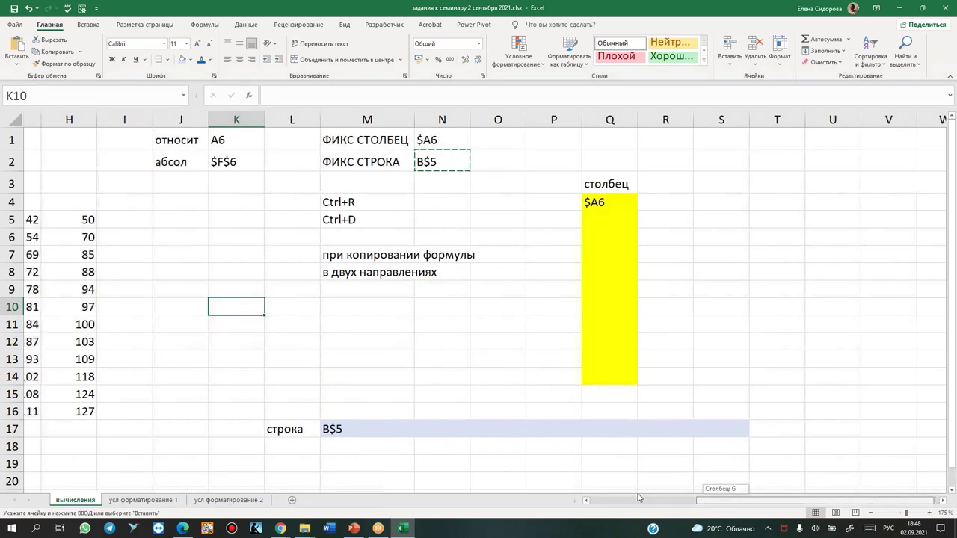
pyautogui.moveTo(97, 239); pyautogui.dragTo(440, 412)
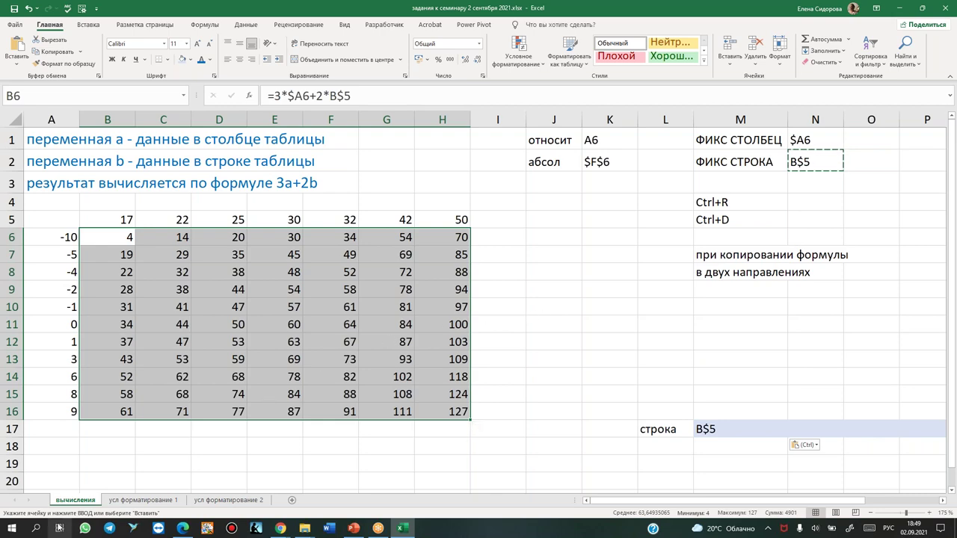
pyautogui.click(142, 499)
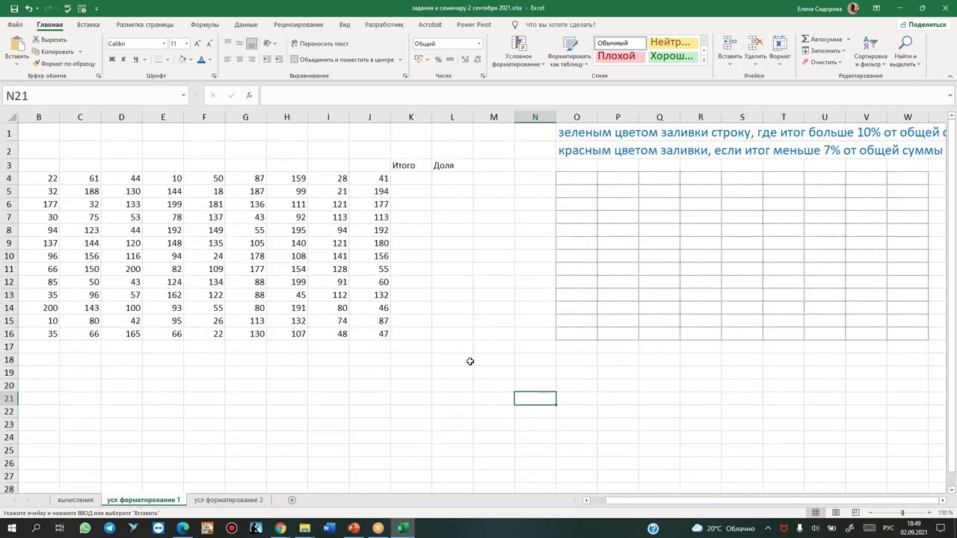
pyautogui.keyDown('ctrl'); pyautogui.scroll(3, 469, 363); pyautogui.keyUp('ctrl')
pyautogui.keyDown('ctrl'); pyautogui.scroll(-2, 469, 360); pyautogui.keyUp('ctrl')
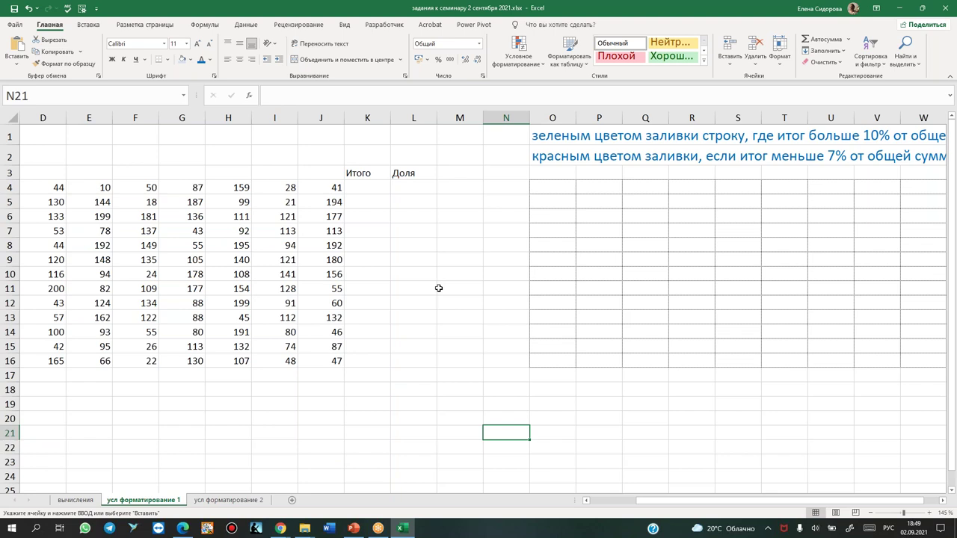
pyautogui.moveTo(33, 184); pyautogui.dragTo(322, 360)
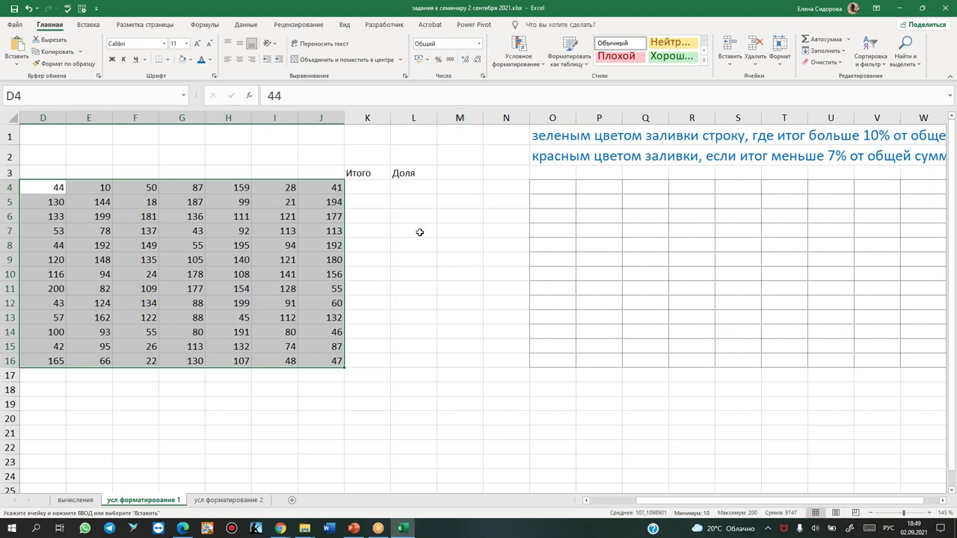
pyautogui.click(374, 191)
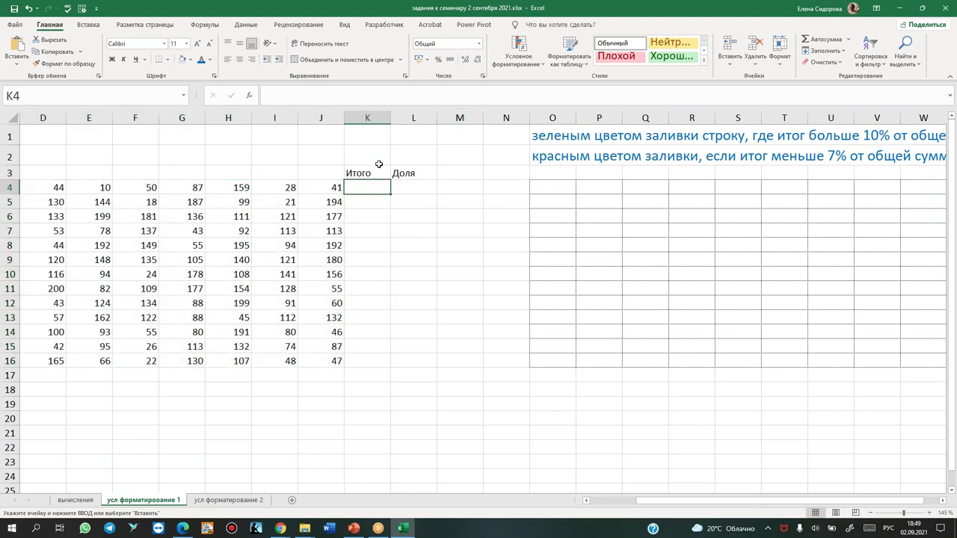
# AutoSum row 4 into K4, giving 502, and copy the total down to K16
pyautogui.hotkey('alt', '=')
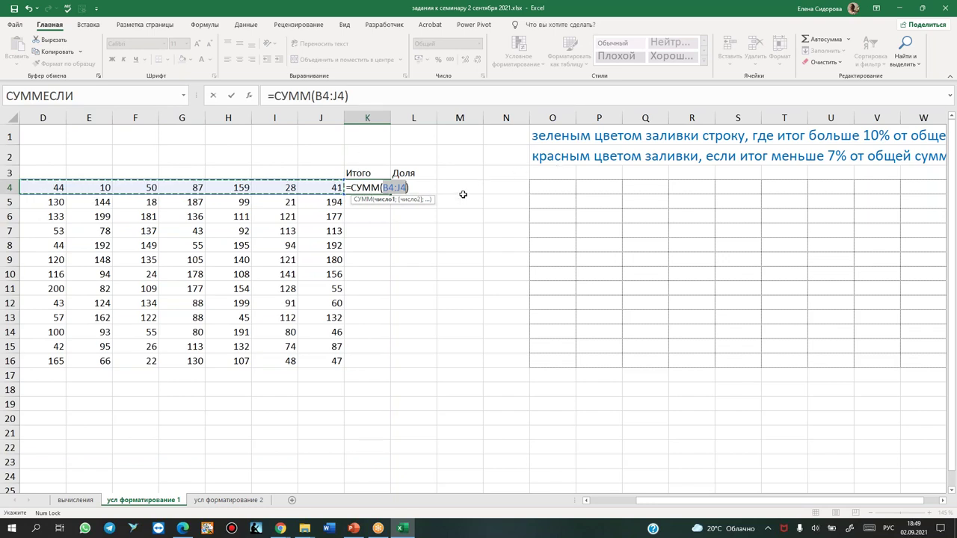
pyautogui.press('Return')
pyautogui.click(363, 188)
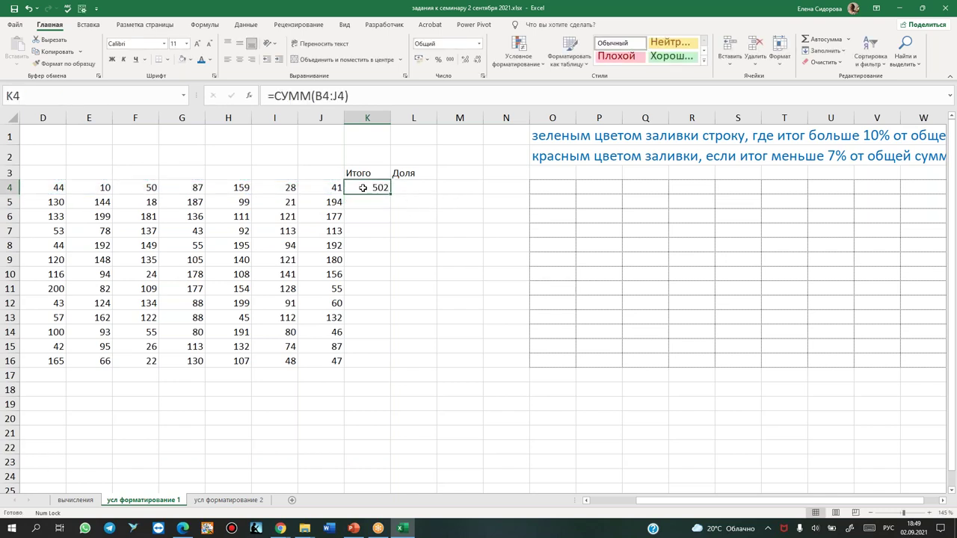
pyautogui.moveTo(45, 188); pyautogui.dragTo(321, 190)
pyautogui.click(379, 187)
pyautogui.moveTo(391, 193); pyautogui.dragTo(383, 362)
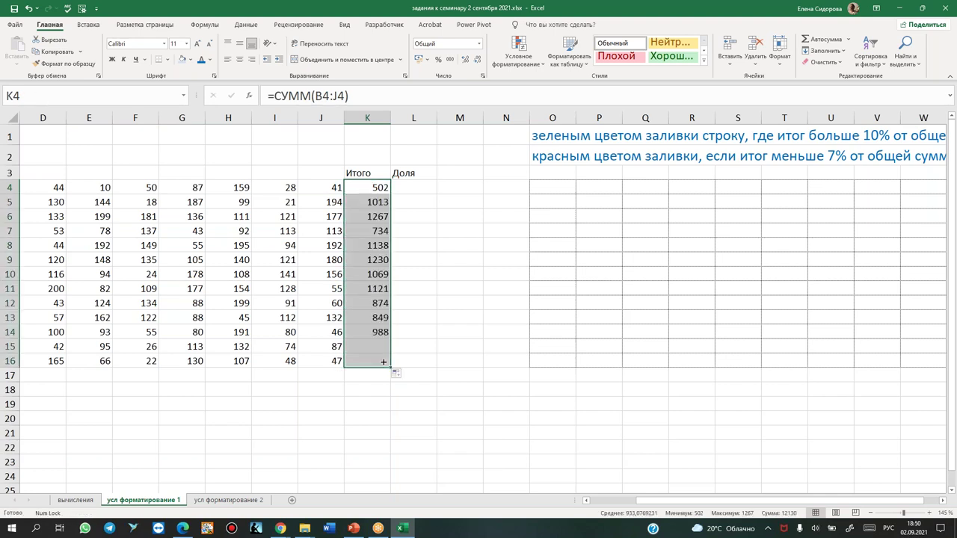
# Verify the K9 and K13 sums, then total K4:K16 into K17, giving 12130
pyautogui.doubleClick(366, 261)
pyautogui.press('Escape')
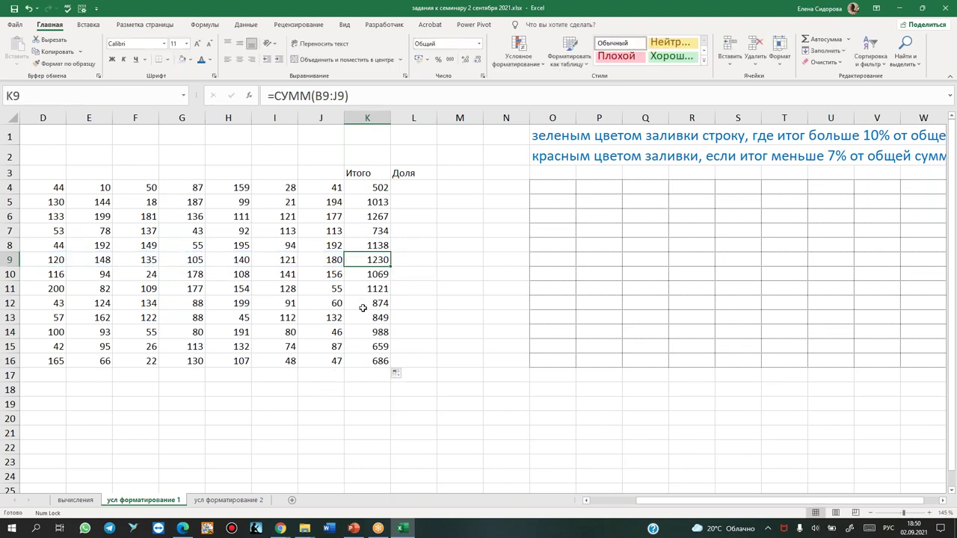
pyautogui.doubleClick(362, 317)
pyautogui.press('Escape')
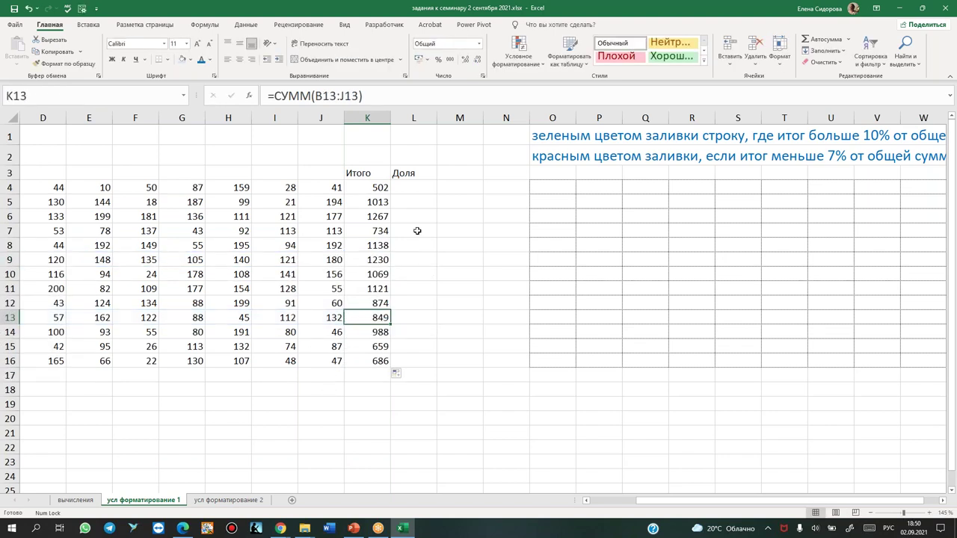
pyautogui.click(365, 186)
pyautogui.moveTo(366, 187); pyautogui.dragTo(368, 360)
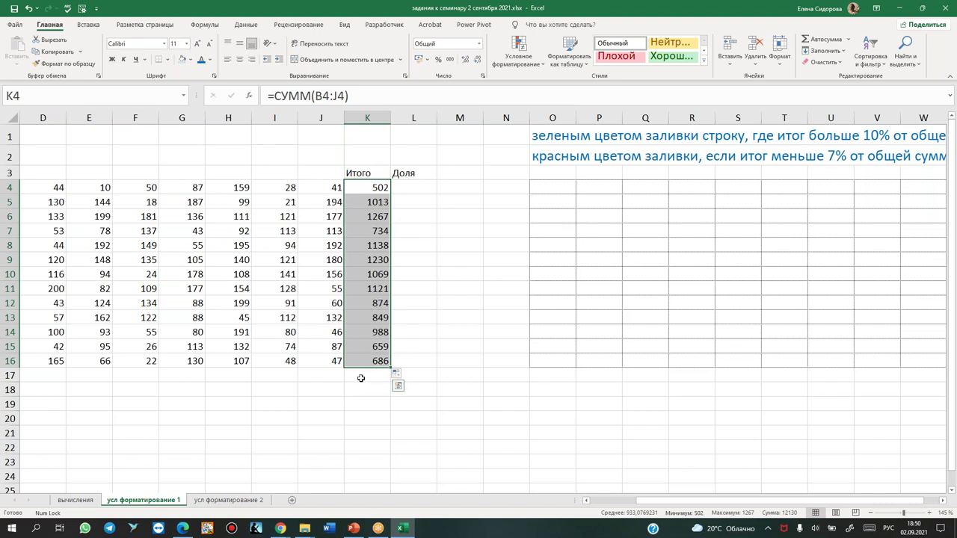
pyautogui.click(365, 375)
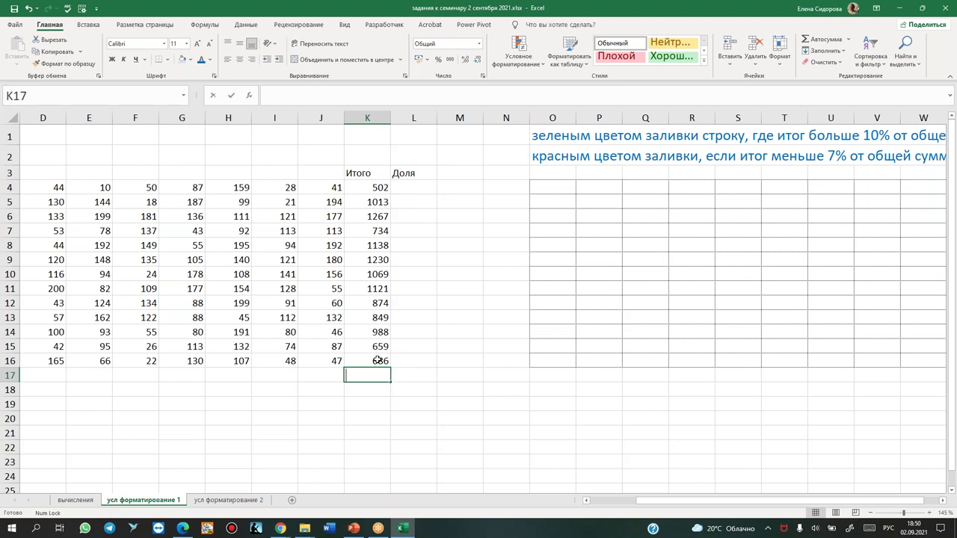
pyautogui.hotkey('alt', '=')
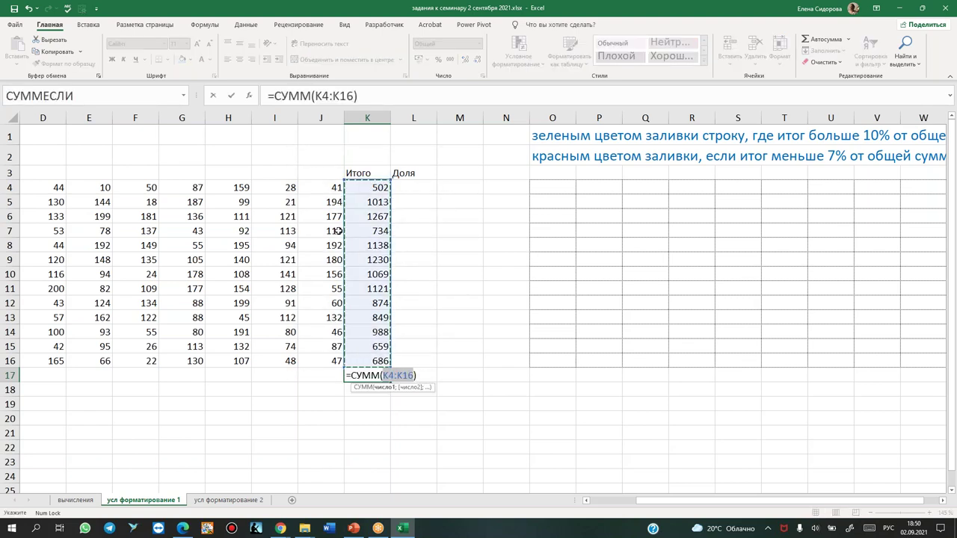
pyautogui.press('Return')
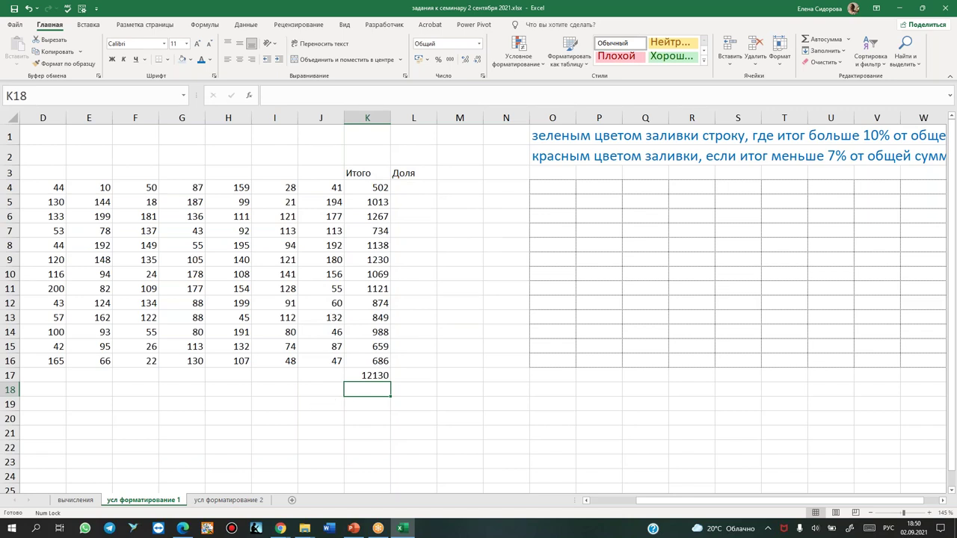
pyautogui.press('Up')
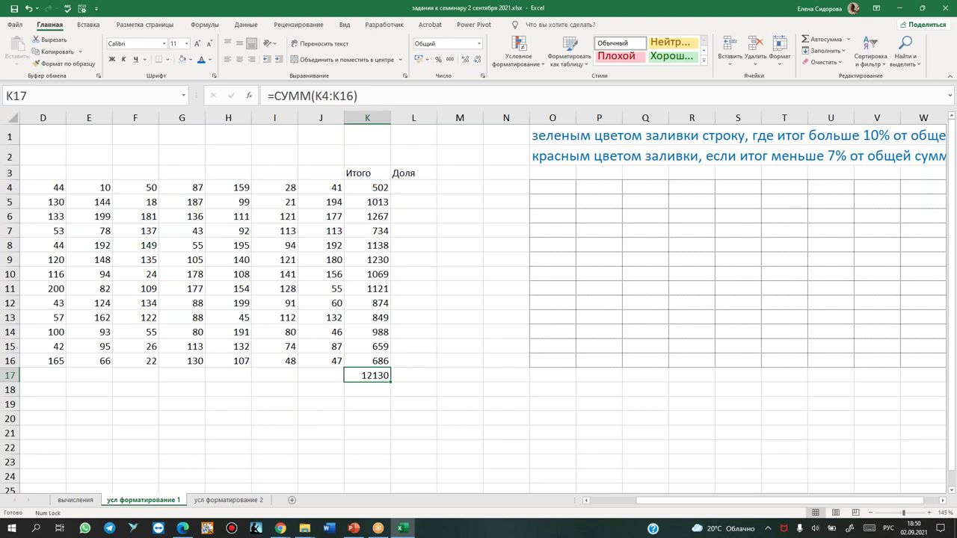
pyautogui.moveTo(367, 187)
pyautogui.mouseDown()
pyautogui.moveTo(380, 317)
pyautogui.moveTo(370, 362)
pyautogui.mouseUp()
# Enter =K4/$K$17 in L4 and copy it down to L16
pyautogui.click(360, 375)
pyautogui.click(412, 187)
pyautogui.write('=')
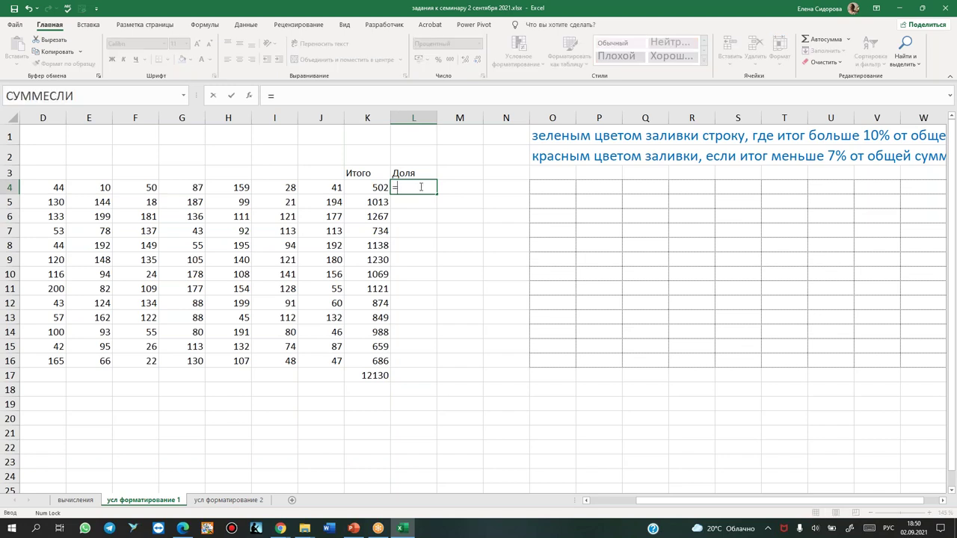
pyautogui.click(361, 188)
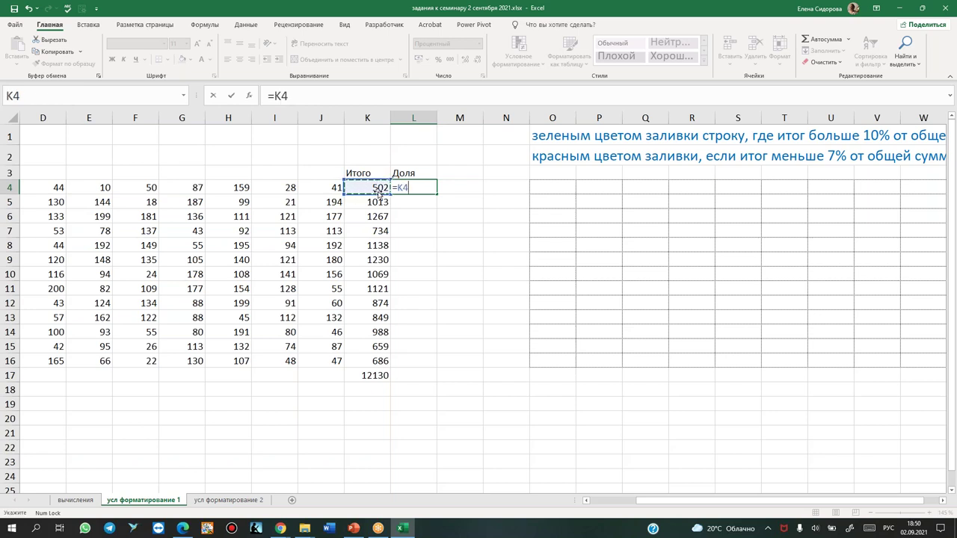
pyautogui.write('/')
pyautogui.click(363, 373)
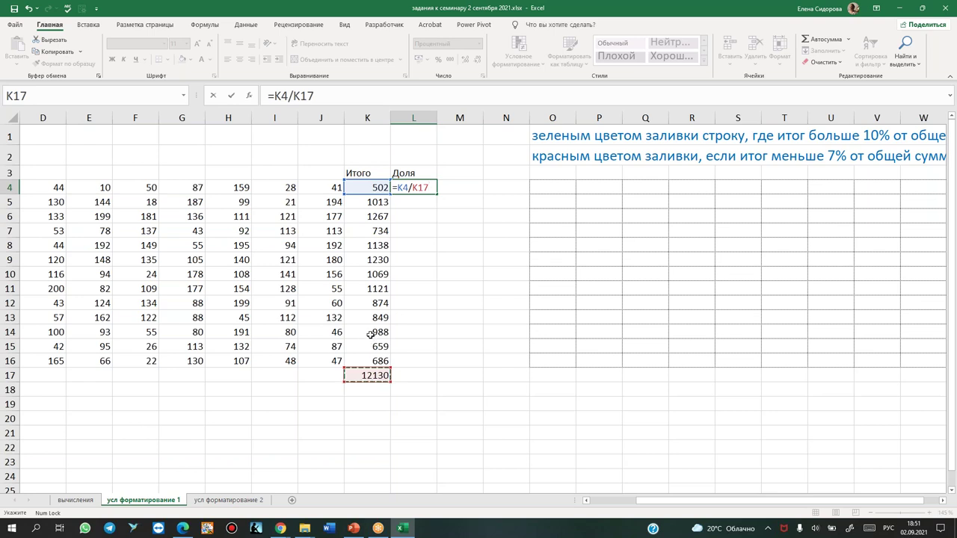
pyautogui.press('F4')
pyautogui.hotkey('ctrl', 'Return')
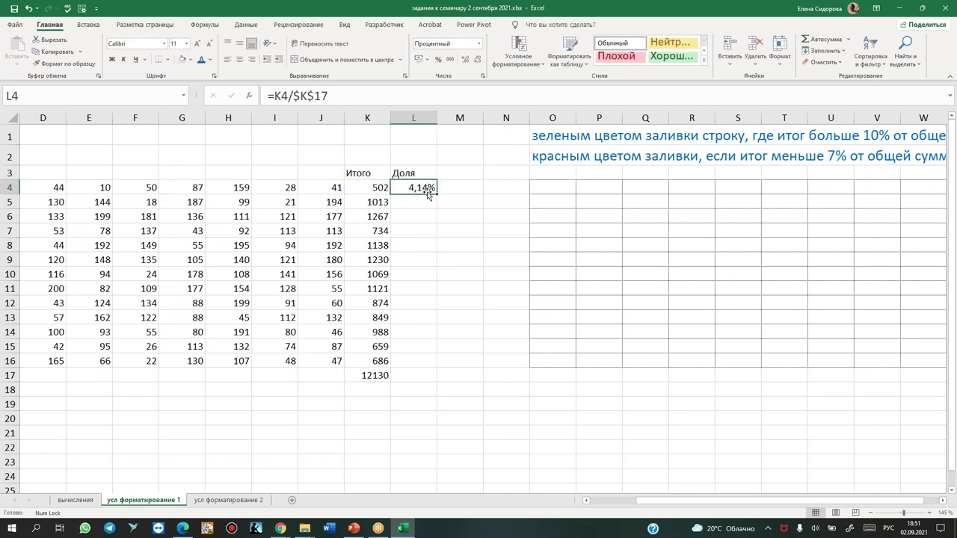
pyautogui.moveTo(437, 207); pyautogui.dragTo(438, 365)
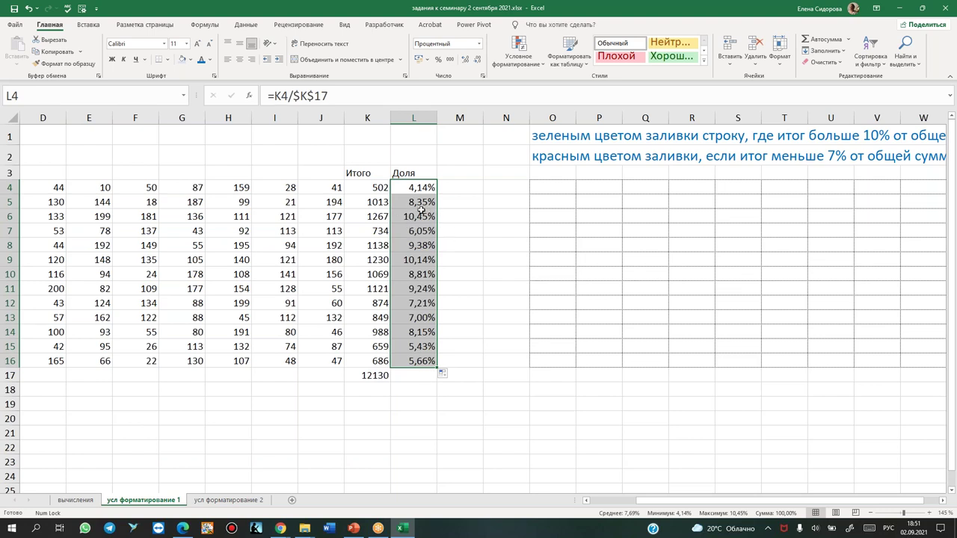
# Review the shares in L6 and L9, then highlight data rows and the O4:W16 helper grid
pyautogui.click(398, 218)
pyautogui.click(401, 259)
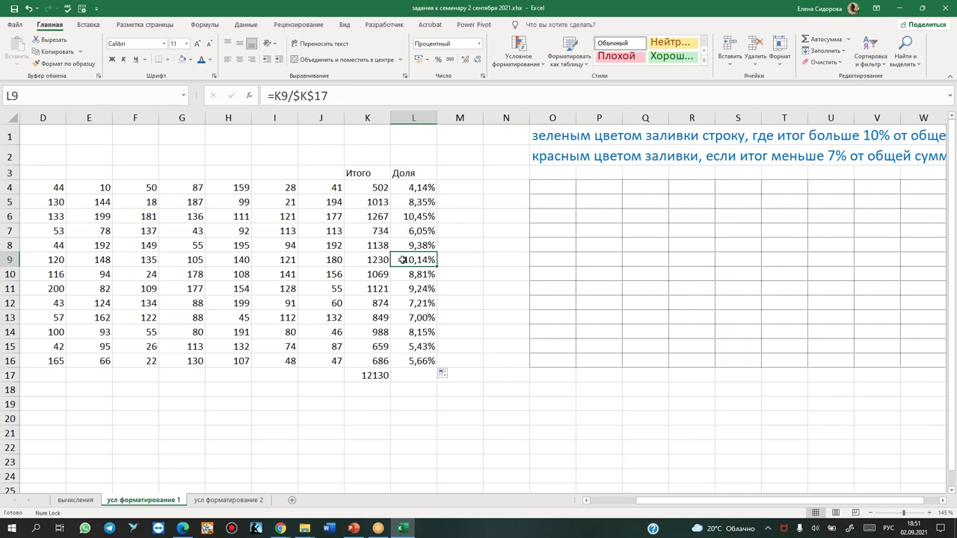
pyautogui.moveTo(405, 259); pyautogui.dragTo(37, 260)
pyautogui.moveTo(382, 200); pyautogui.dragTo(228, 217)
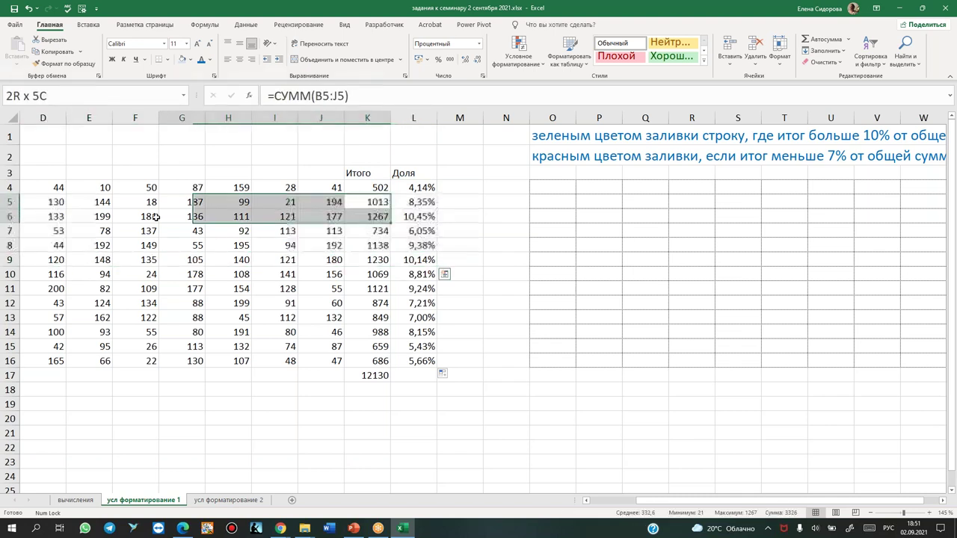
pyautogui.moveTo(377, 217); pyautogui.dragTo(46, 217)
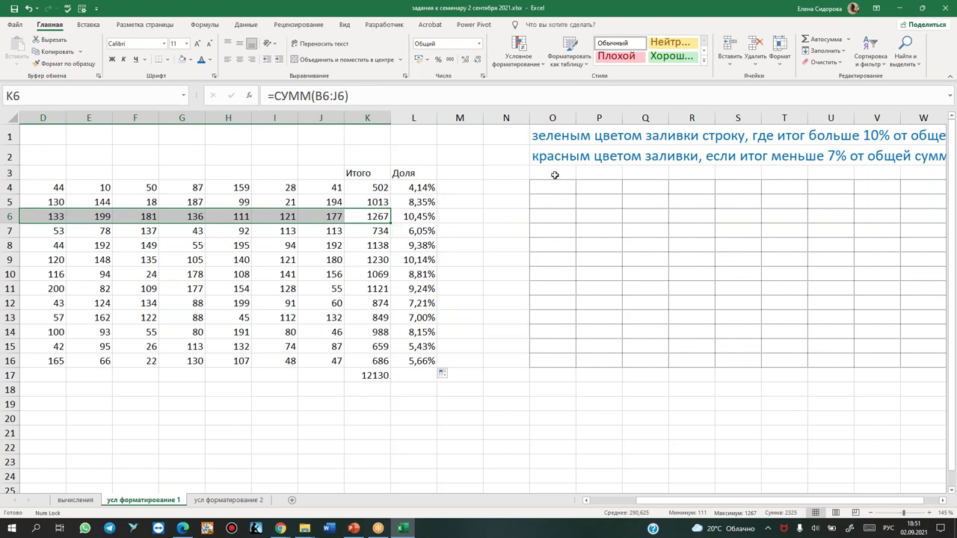
pyautogui.moveTo(540, 186); pyautogui.dragTo(905, 188)
pyautogui.click(411, 188)
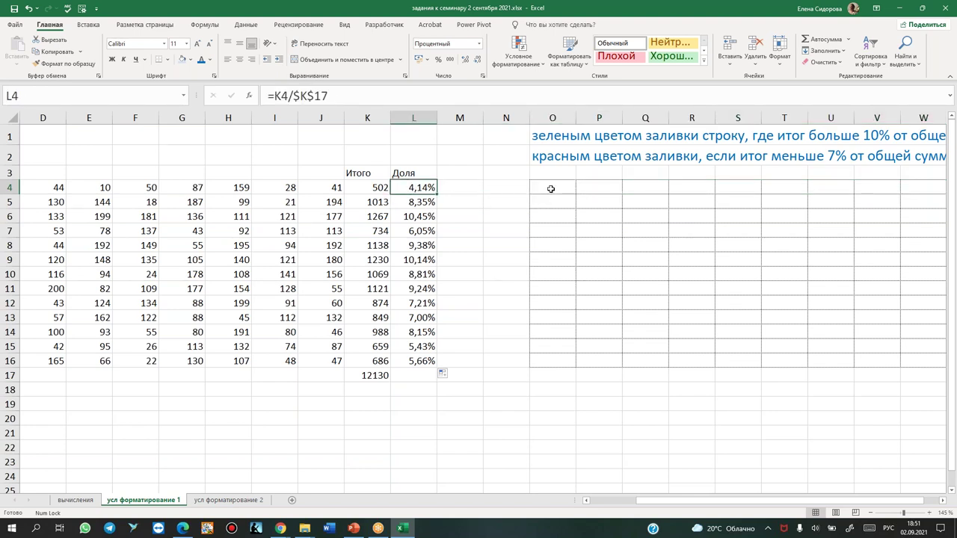
pyautogui.moveTo(551, 189); pyautogui.dragTo(545, 371)
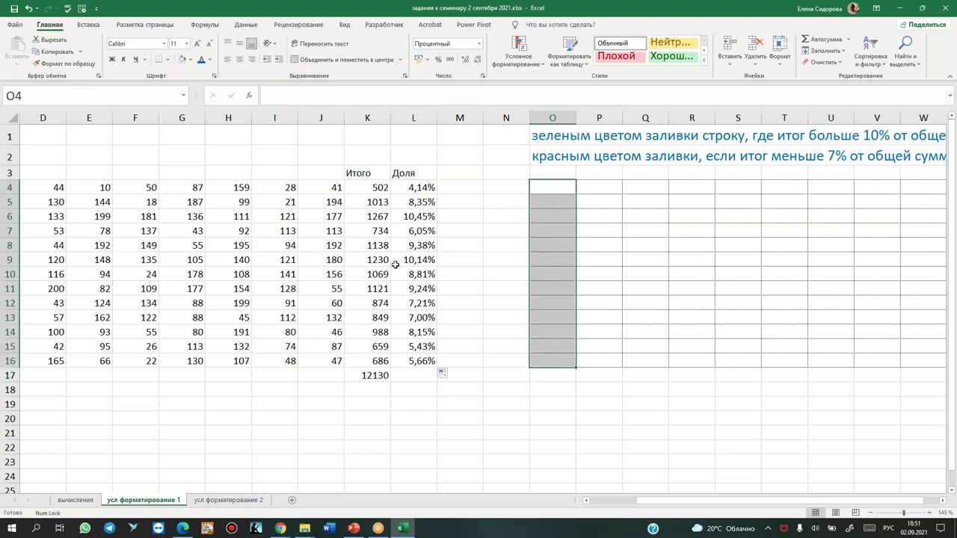
pyautogui.moveTo(420, 187); pyautogui.dragTo(415, 363)
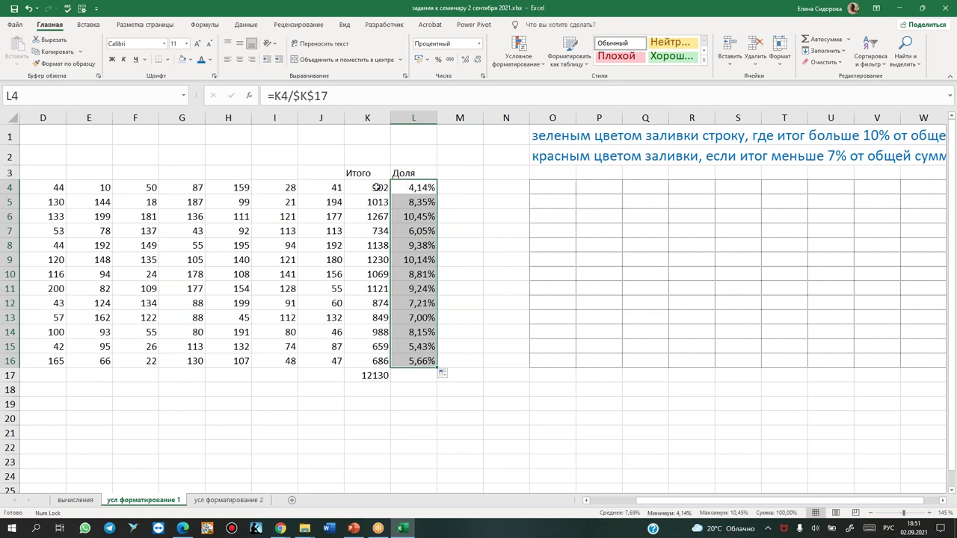
pyautogui.moveTo(546, 186)
pyautogui.mouseDown()
pyautogui.moveTo(905, 345)
pyautogui.moveTo(905, 360)
pyautogui.mouseUp()
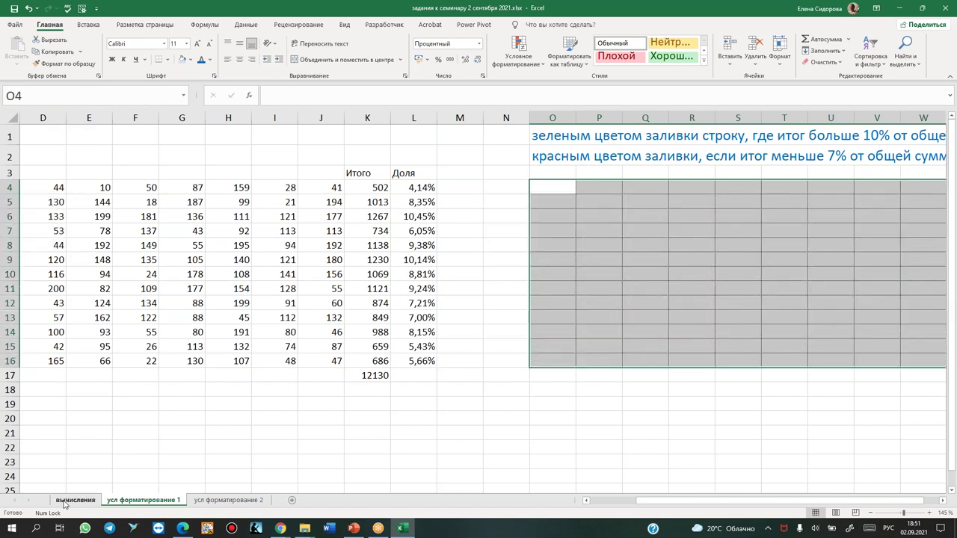
pyautogui.click(65, 501)
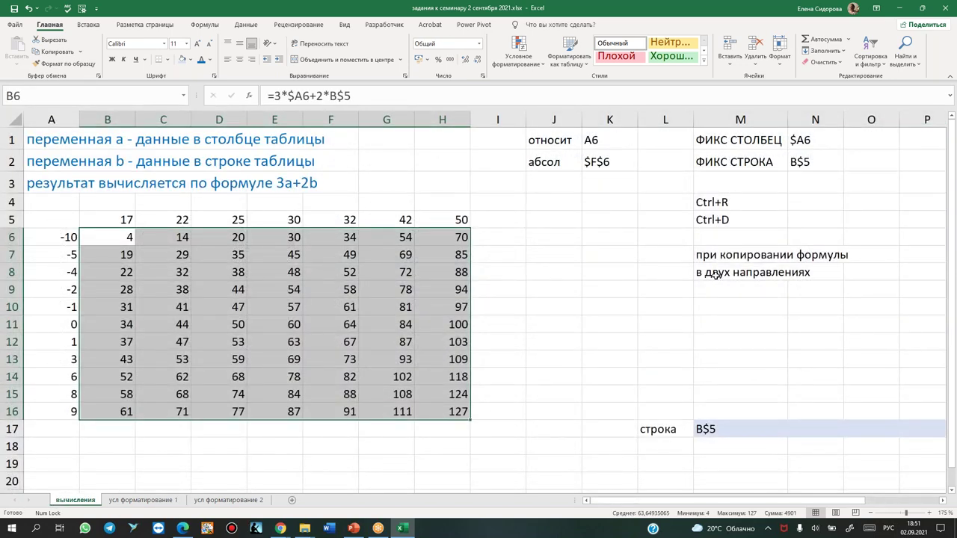
pyautogui.moveTo(716, 275); pyautogui.dragTo(706, 256)
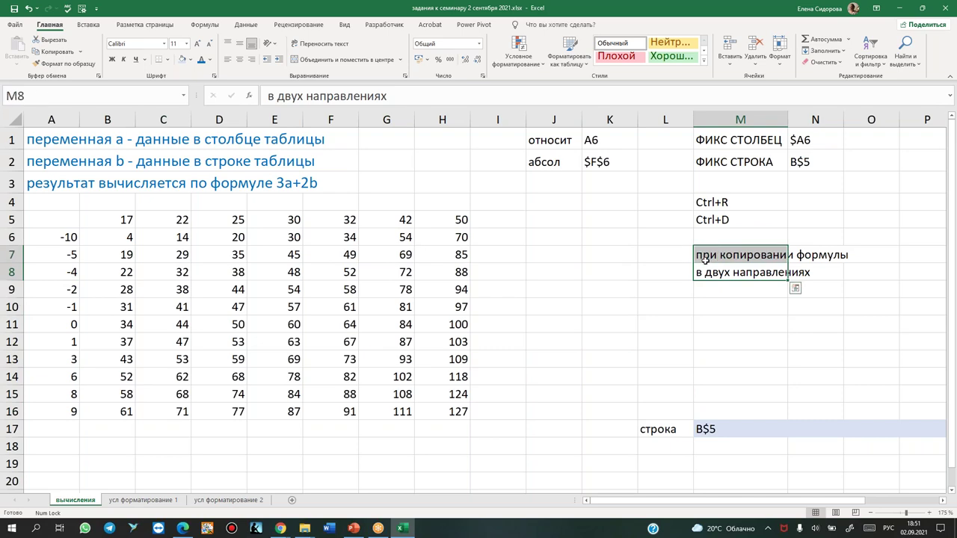
pyautogui.click(945, 501)
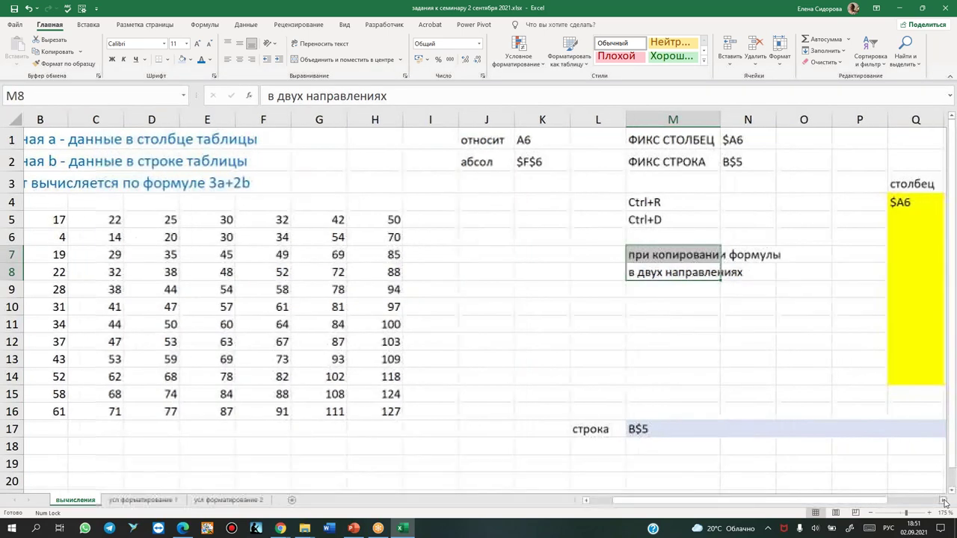
pyautogui.click(944, 502)
pyautogui.click(945, 502)
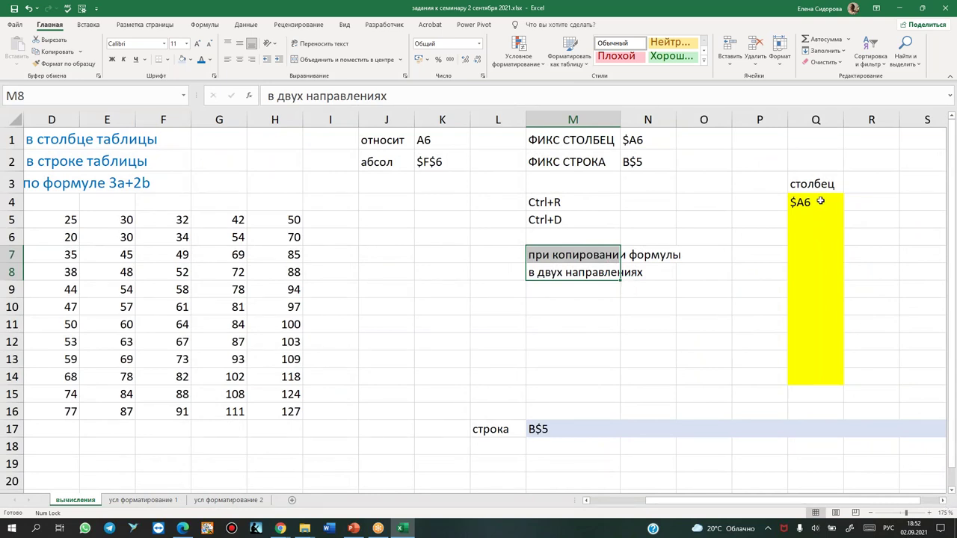
pyautogui.moveTo(819, 202); pyautogui.dragTo(820, 378)
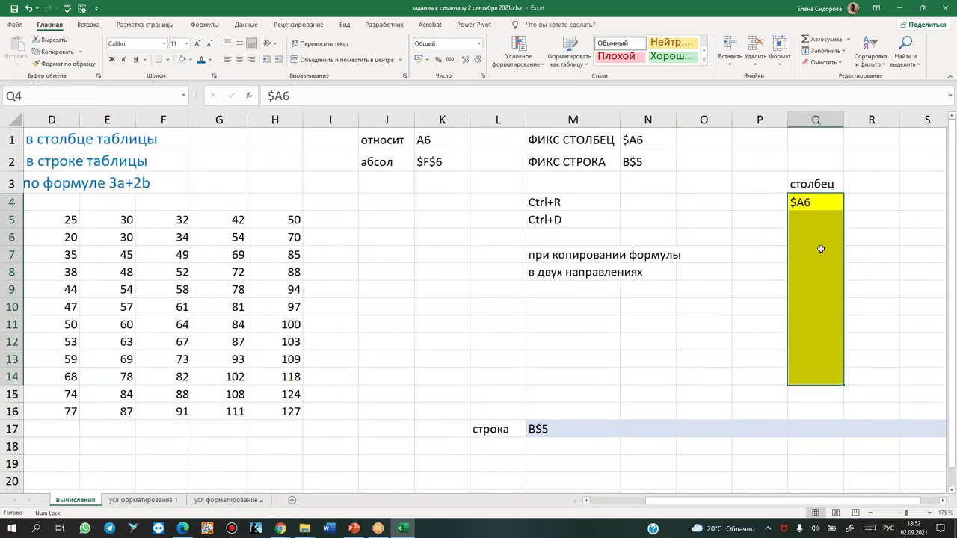
pyautogui.click(817, 199)
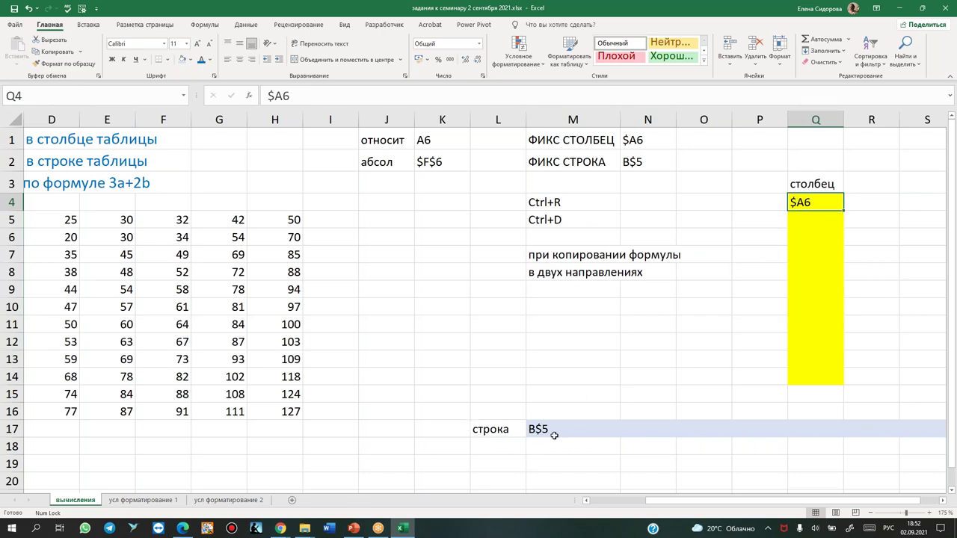
pyautogui.click(146, 501)
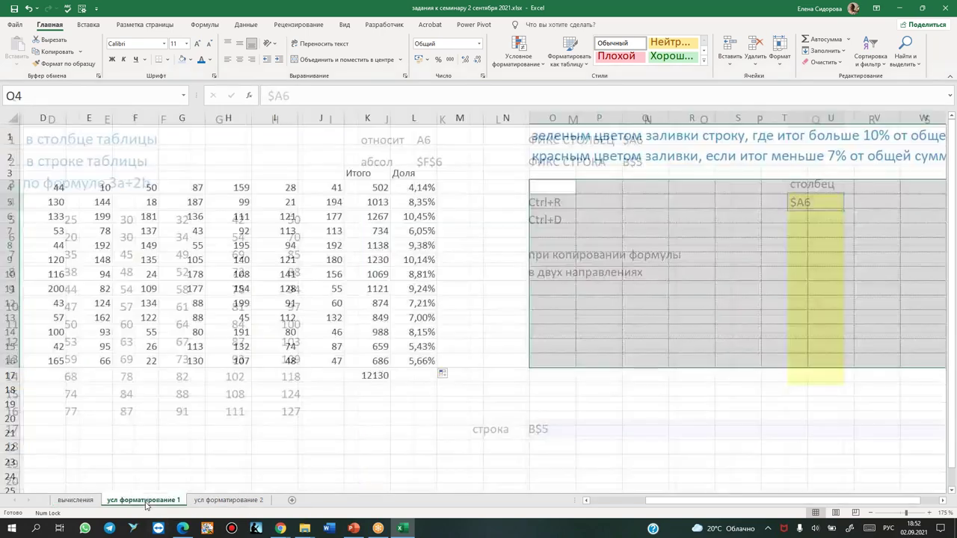
# In O4, begin =СУММ(D4:J4 using the СУММ autocomplete and row 4's values
pyautogui.click(548, 188)
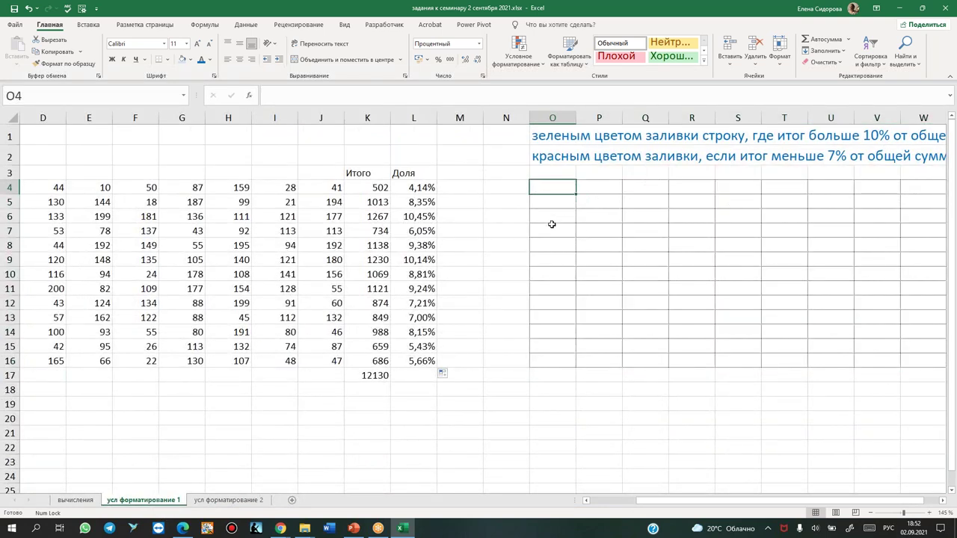
pyautogui.moveTo(367, 187)
pyautogui.mouseDown()
pyautogui.moveTo(388, 379)
pyautogui.moveTo(434, 378)
pyautogui.mouseUp()
pyautogui.click(551, 188)
pyautogui.click(409, 187)
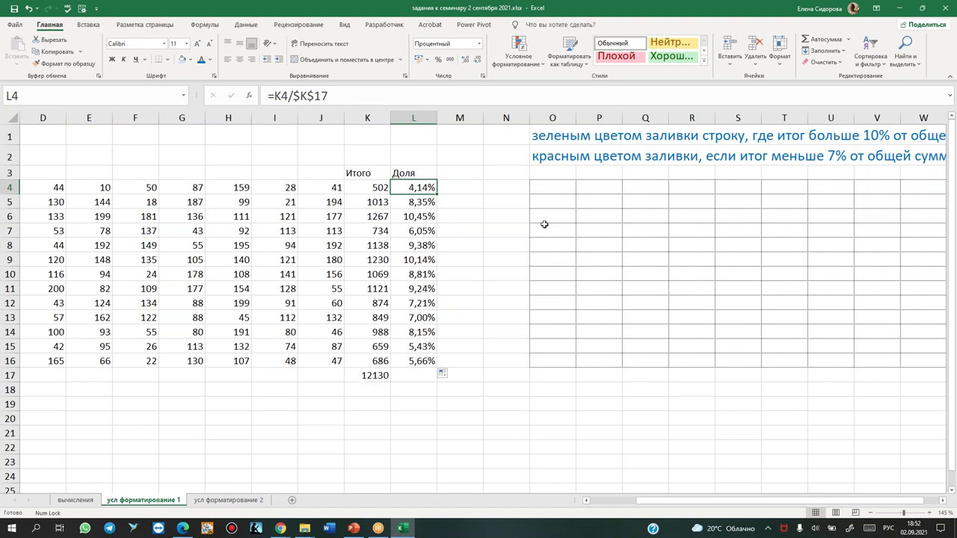
pyautogui.click(551, 186)
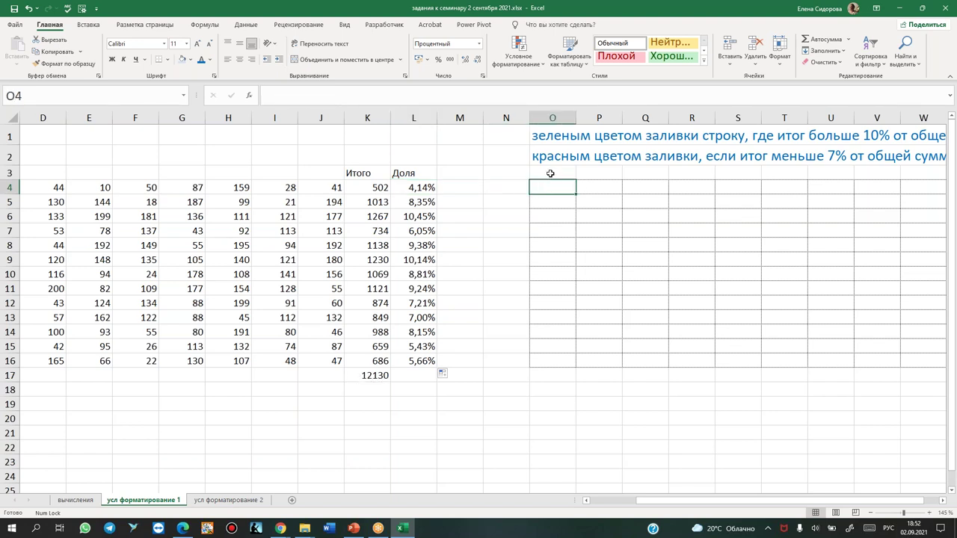
pyautogui.write('=')
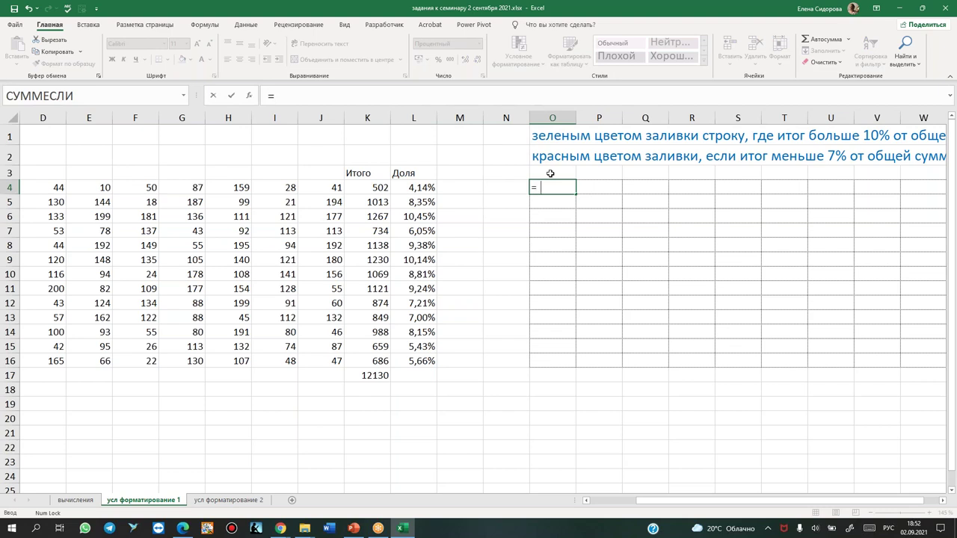
pyautogui.write('сум')
pyautogui.press('Tab')
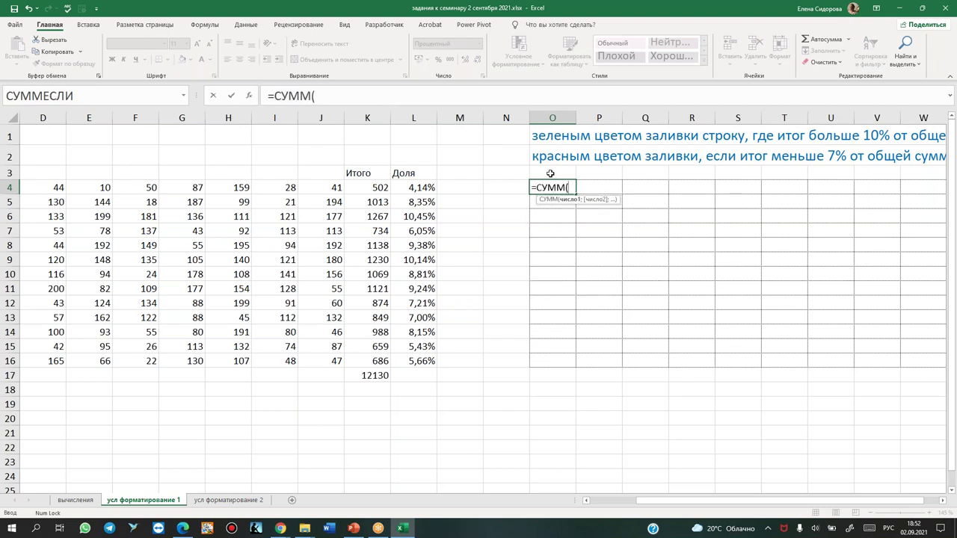
pyautogui.moveTo(30, 187); pyautogui.dragTo(325, 187)
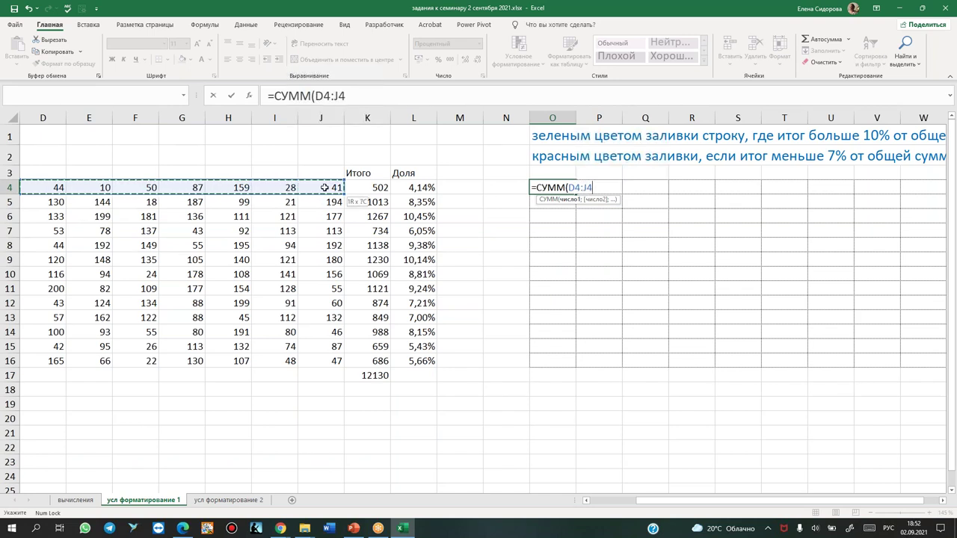
pyautogui.moveTo(324, 188); pyautogui.dragTo(325, 188)
pyautogui.moveTo(880, 186); pyautogui.dragTo(533, 187)
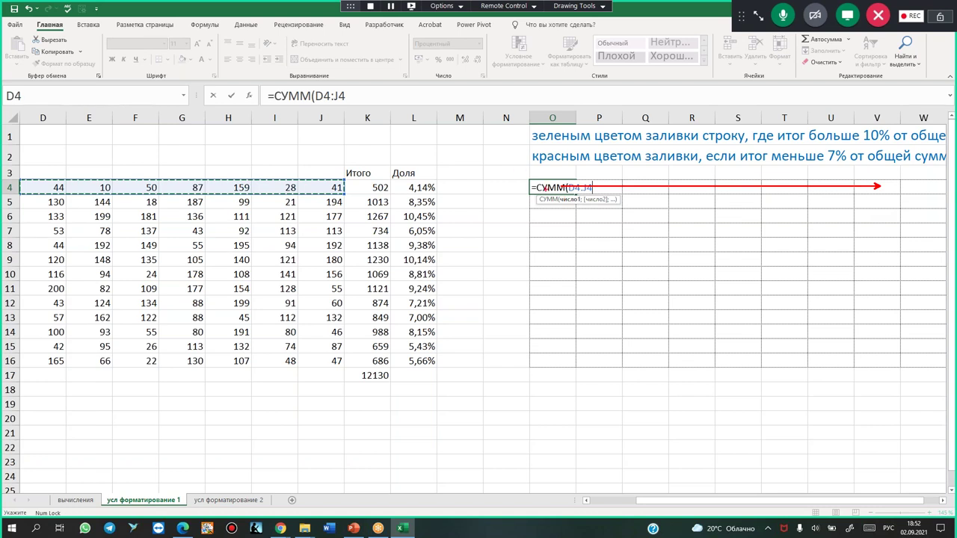
pyautogui.moveTo(554, 357); pyautogui.dragTo(554, 202)
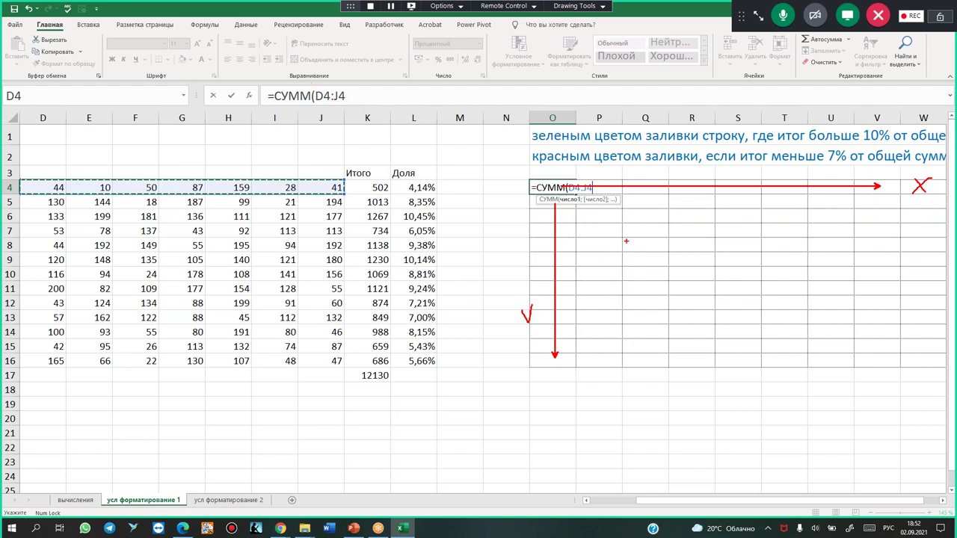
pyautogui.moveTo(608, 250); pyautogui.dragTo(612, 261)
pyautogui.moveTo(667, 260); pyautogui.dragTo(639, 235)
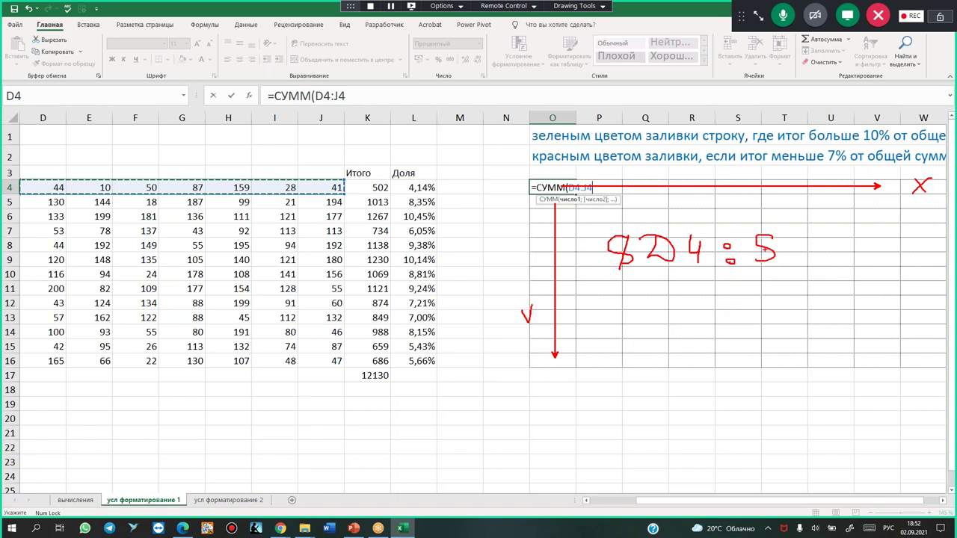
pyautogui.moveTo(766, 233); pyautogui.dragTo(761, 271)
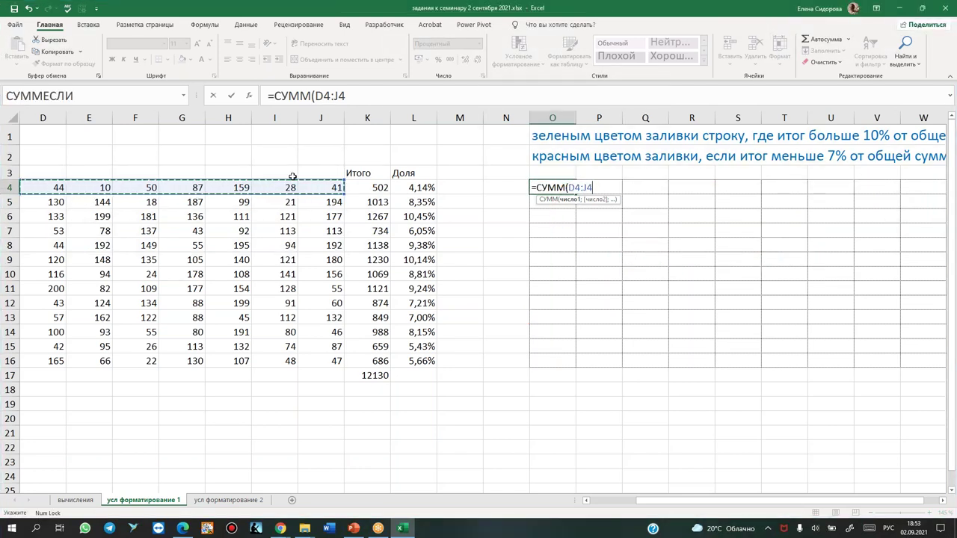
# Lock the columns to make O4 =СУММ($D4:$J4) and commit it
pyautogui.press('F4')
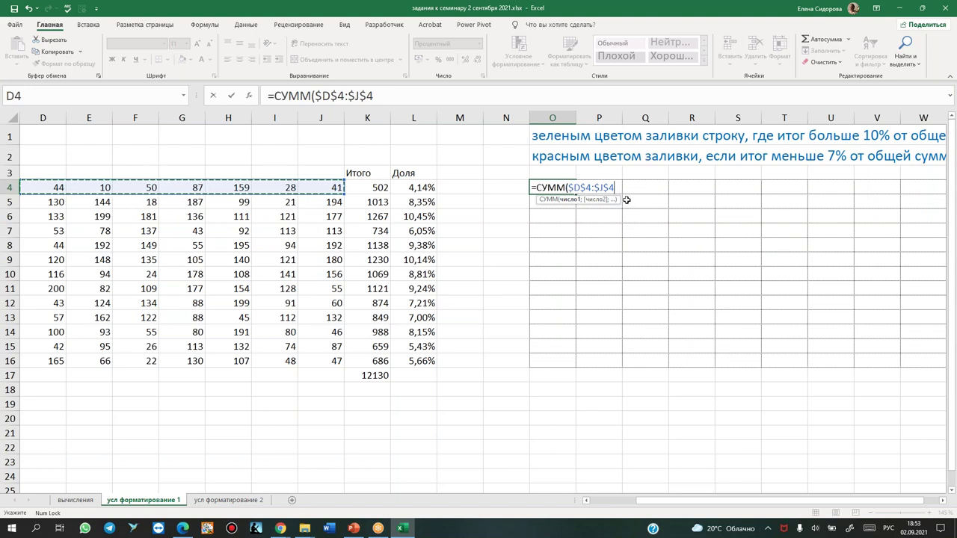
pyautogui.press('F4')
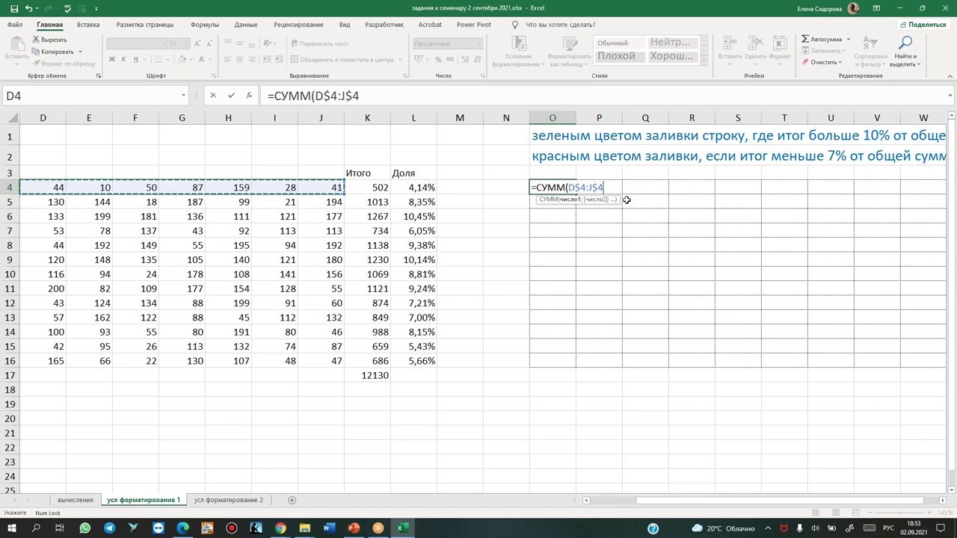
pyautogui.press('F4')
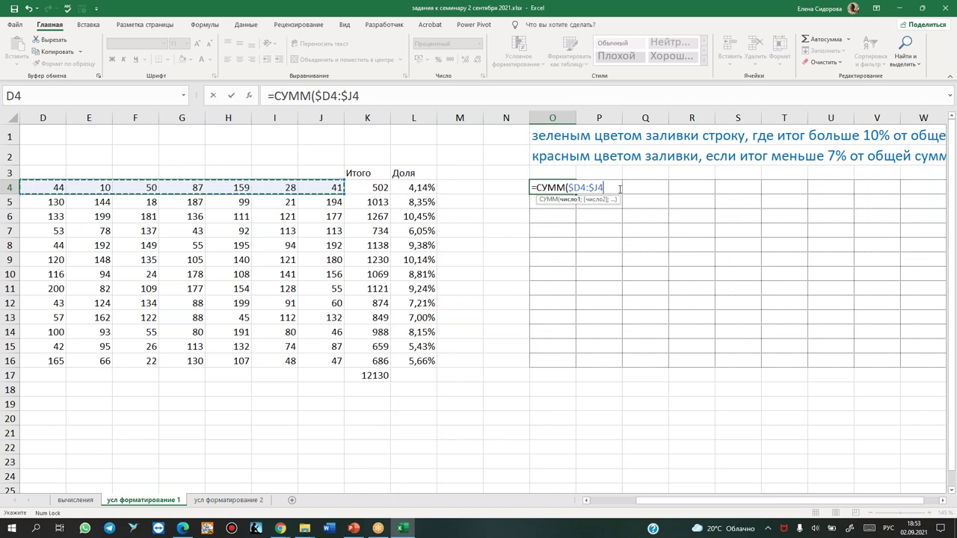
pyautogui.write(')')
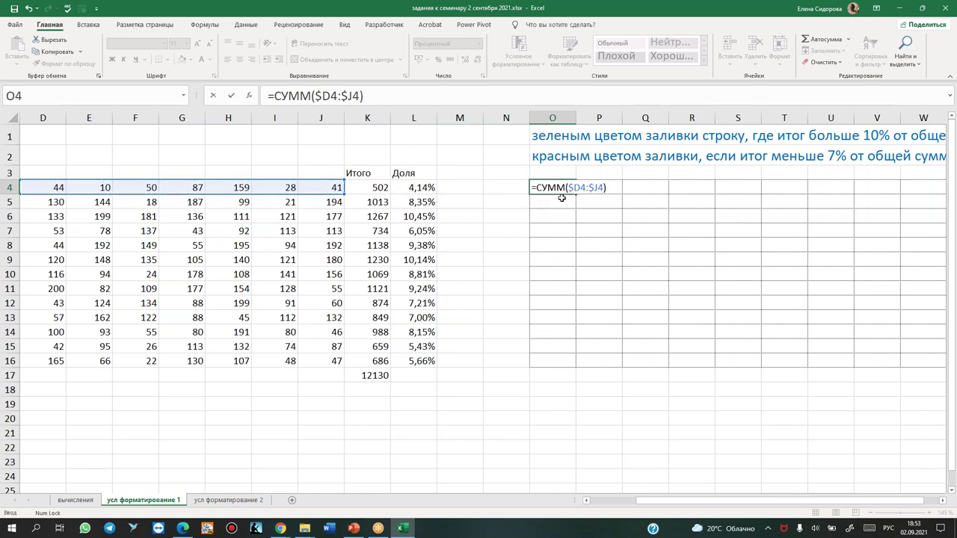
pyautogui.press('Return')
# Set O4:W16 to General format and copy the O4 formula across the grid
pyautogui.click(570, 189)
pyautogui.moveTo(548, 187); pyautogui.dragTo(935, 359)
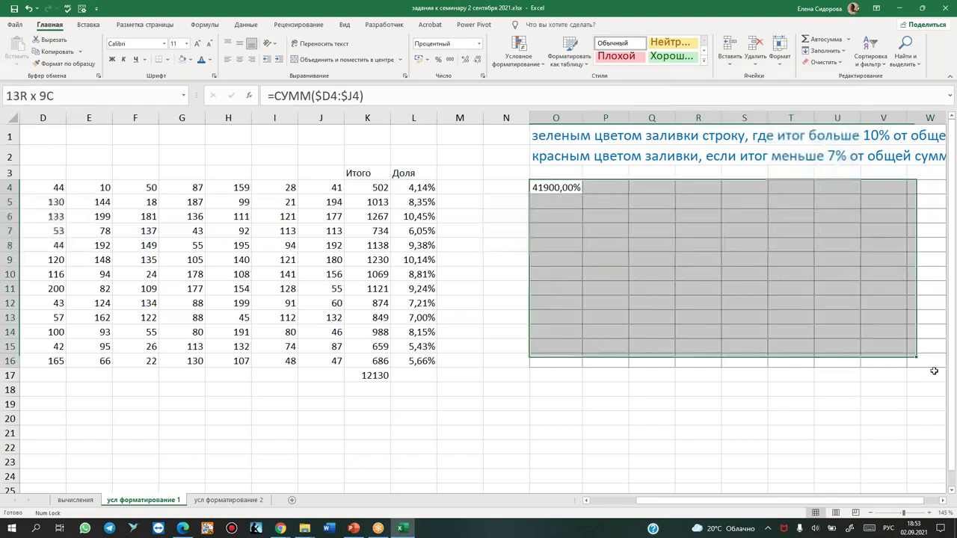
pyautogui.click(479, 43)
pyautogui.click(441, 60)
pyautogui.click(554, 187)
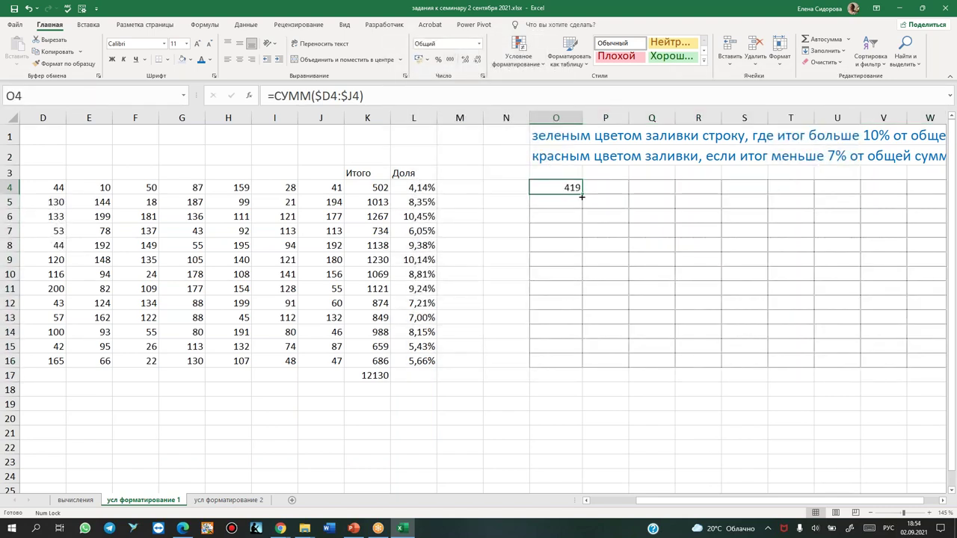
pyautogui.moveTo(582, 192)
pyautogui.mouseDown()
pyautogui.moveTo(940, 194)
pyautogui.moveTo(853, 193)
pyautogui.moveTo(850, 361)
pyautogui.mouseUp()
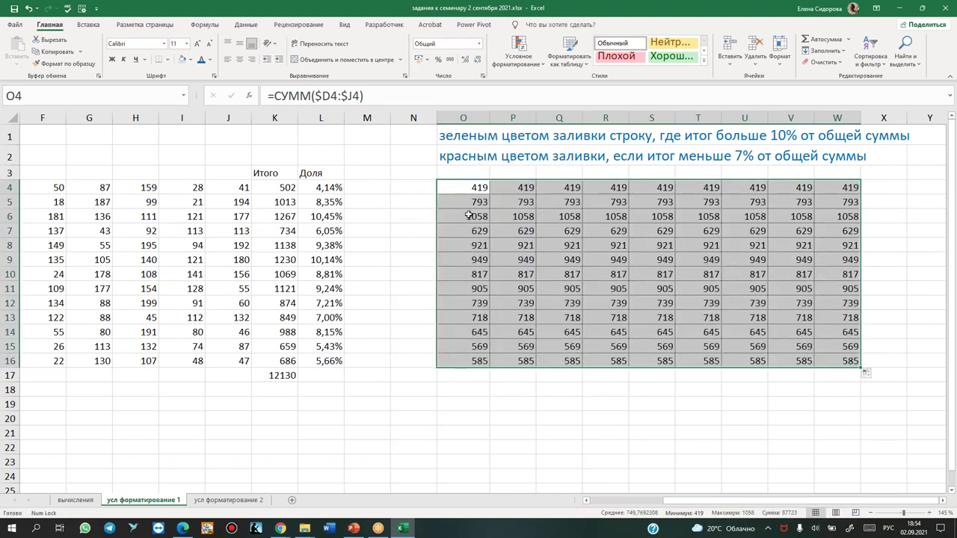
pyautogui.moveTo(275, 191); pyautogui.dragTo(279, 363)
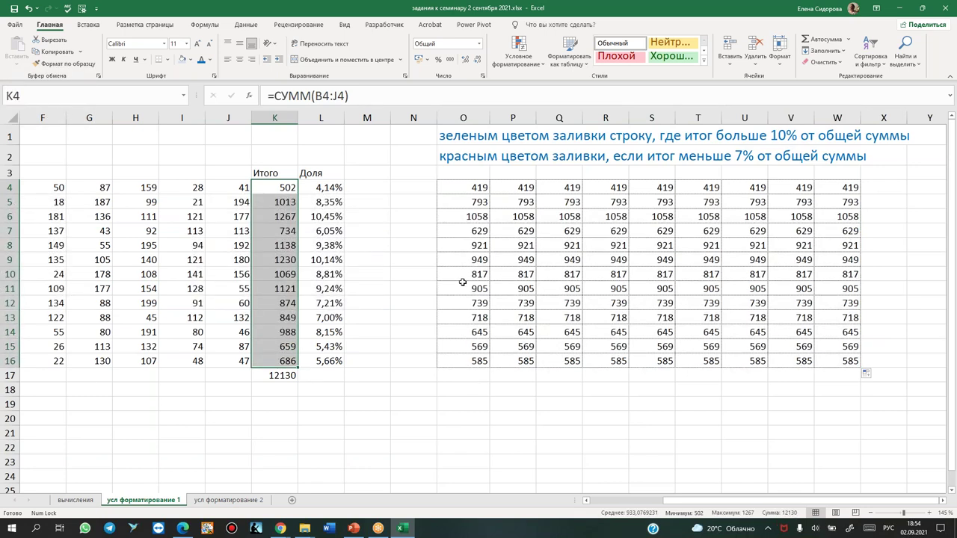
pyautogui.click(464, 186)
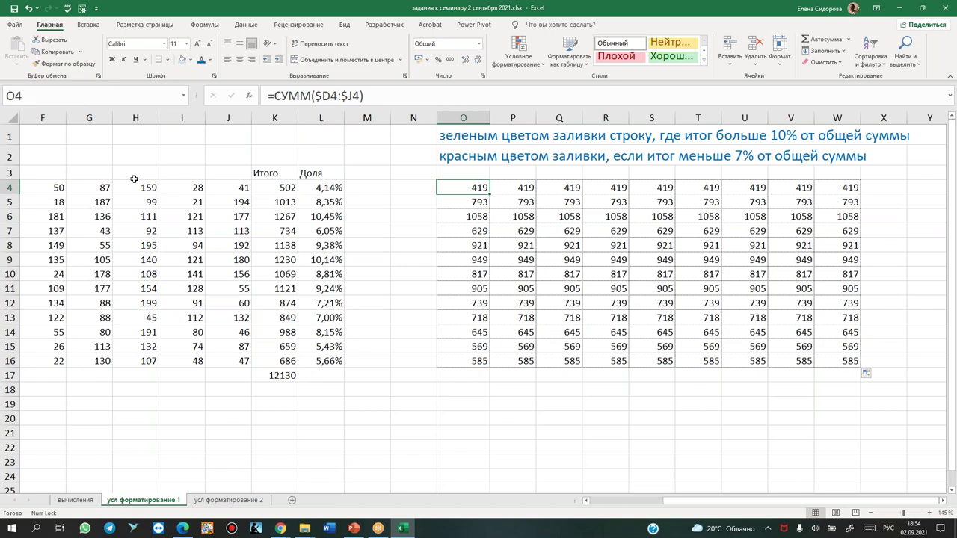
pyautogui.click(275, 202)
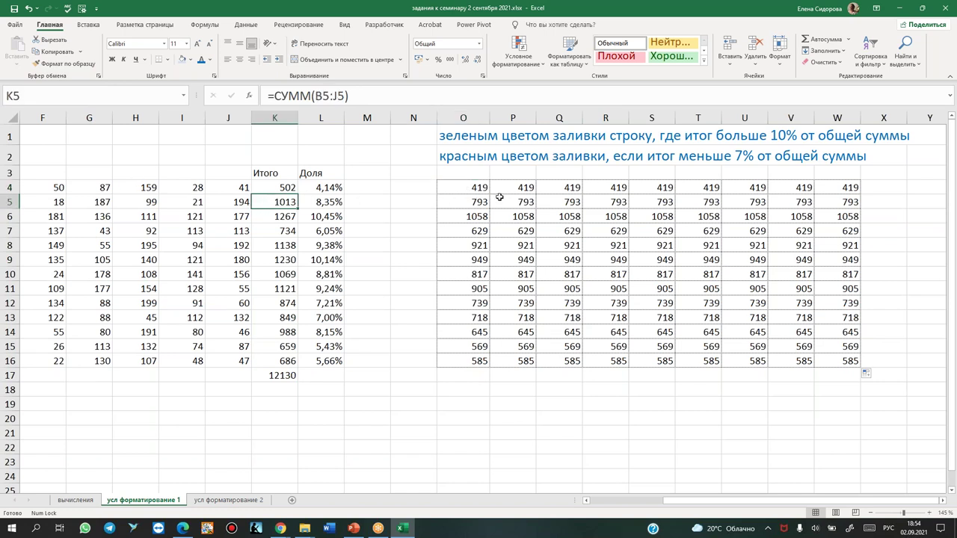
pyautogui.click(471, 187)
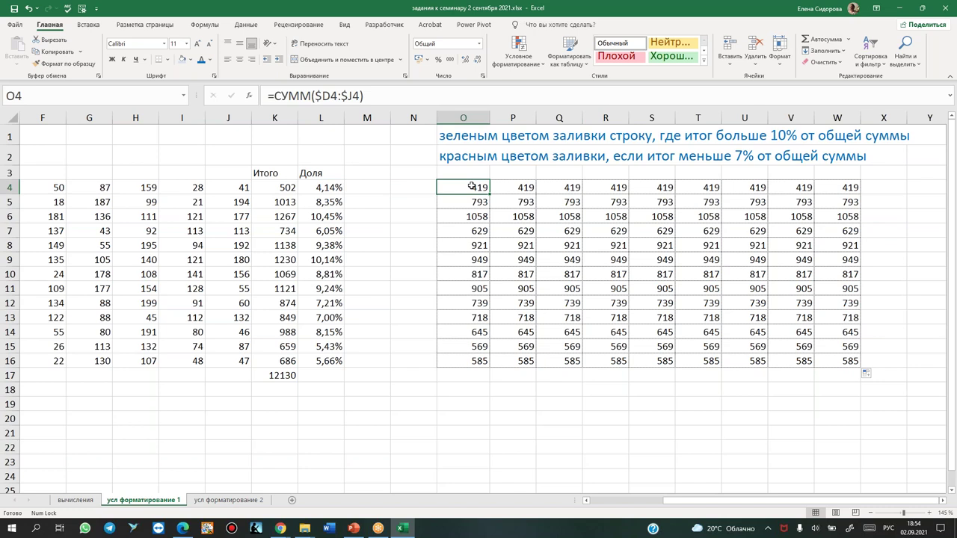
pyautogui.click(276, 189)
pyautogui.click(278, 202)
pyautogui.click(278, 186)
pyautogui.click(279, 203)
pyautogui.click(462, 189)
pyautogui.moveTo(682, 500); pyautogui.dragTo(632, 499)
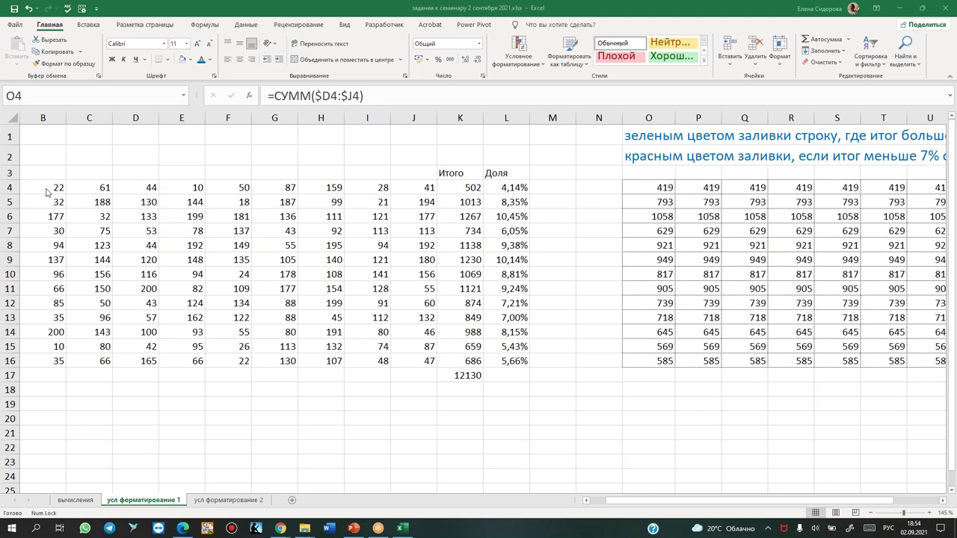
pyautogui.click(659, 198)
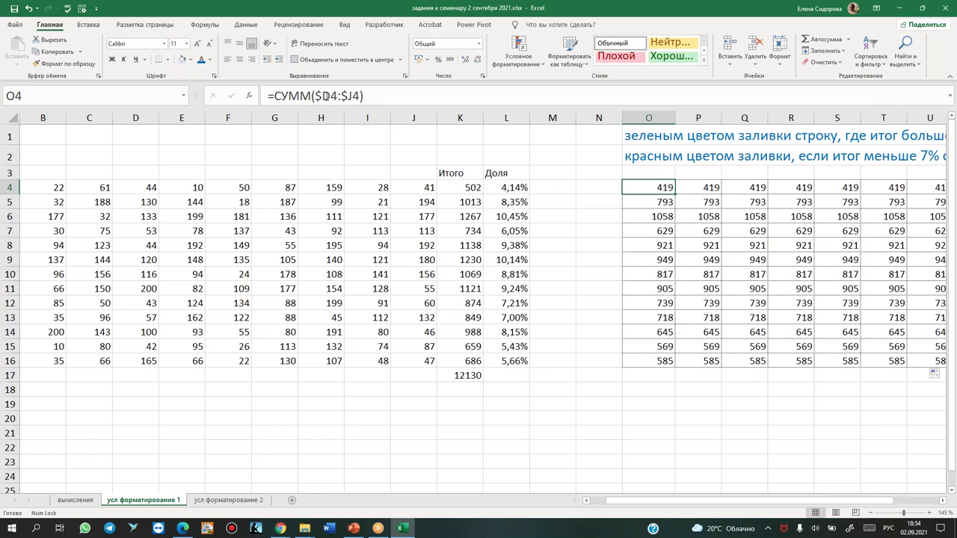
# Change O4 to =СУММ($B4:$J4) and copy it through O4:W16, matching totals 502 to 686
pyautogui.click(327, 92)
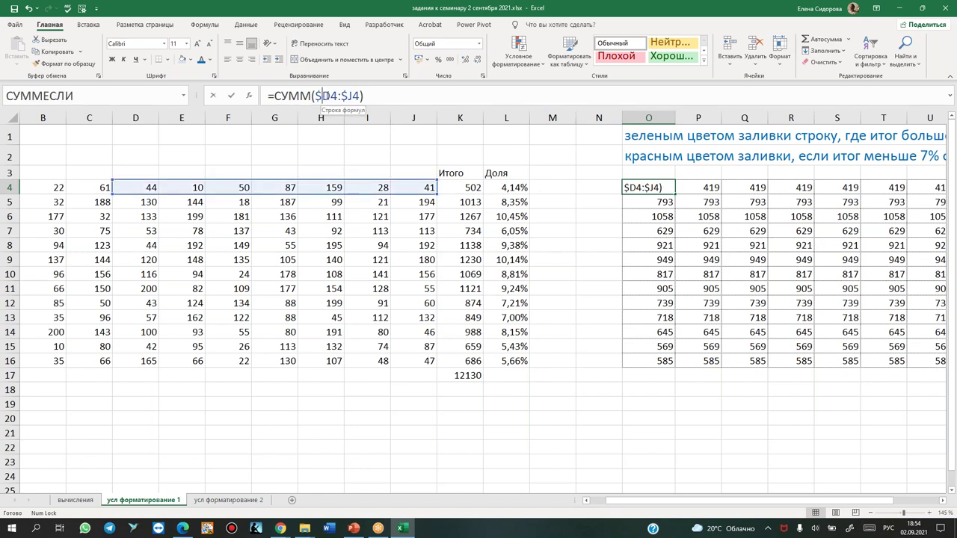
pyautogui.moveTo(112, 195); pyautogui.dragTo(23, 193)
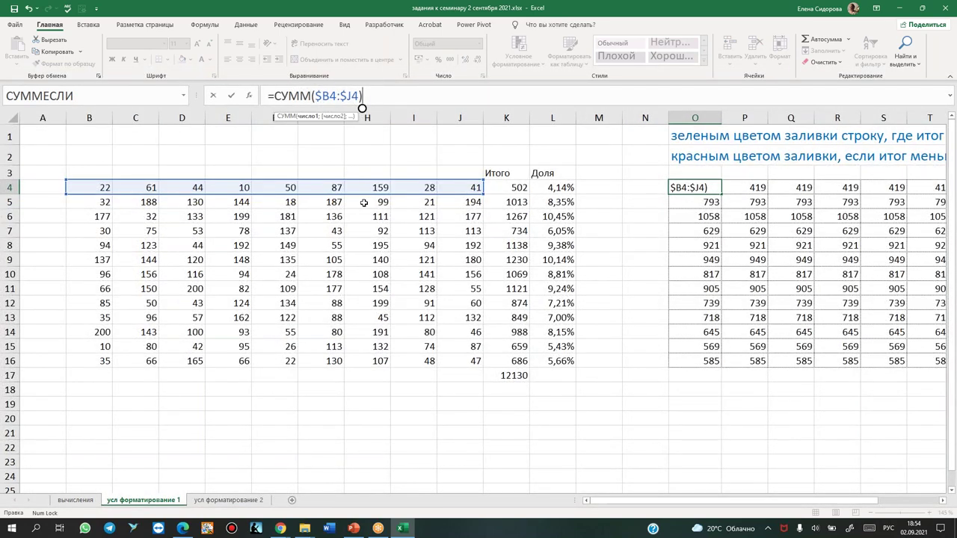
pyautogui.hotkey('ctrl', 'Return')
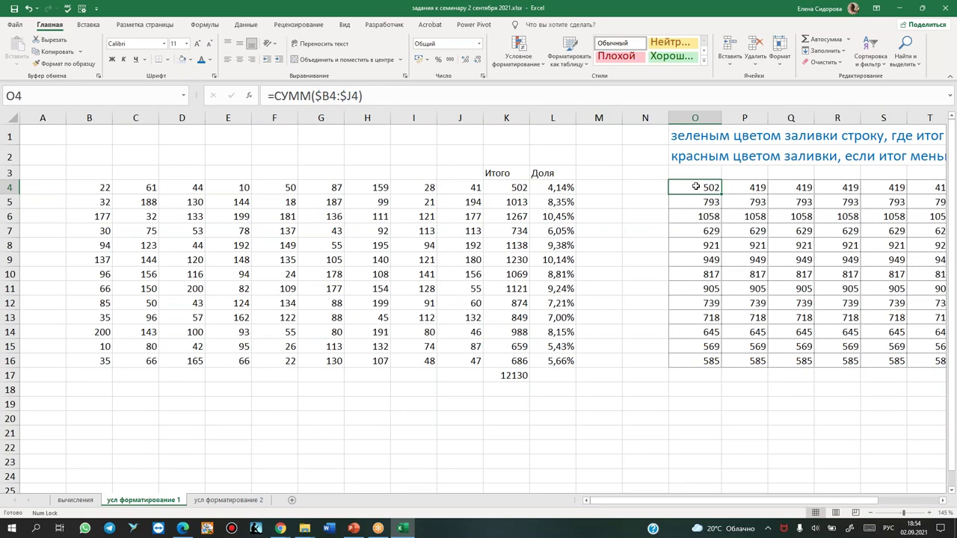
pyautogui.moveTo(695, 187); pyautogui.dragTo(829, 355)
pyautogui.press('F2')
pyautogui.hotkey('ctrl', 'Return')
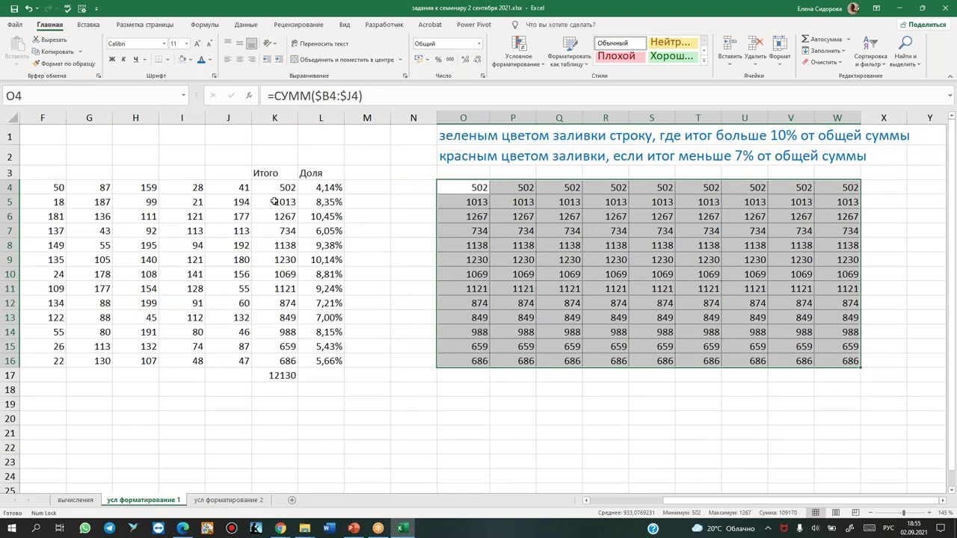
pyautogui.moveTo(274, 192)
pyautogui.mouseDown()
pyautogui.moveTo(281, 376)
pyautogui.moveTo(280, 361)
pyautogui.mouseUp()
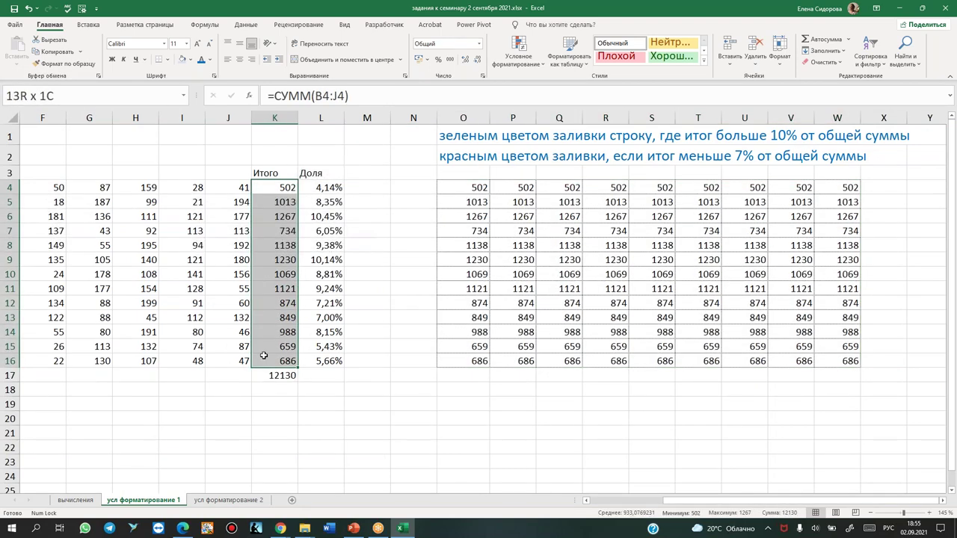
# Check the K17 grand total, then reopen the O4 formula for editing
pyautogui.click(461, 186)
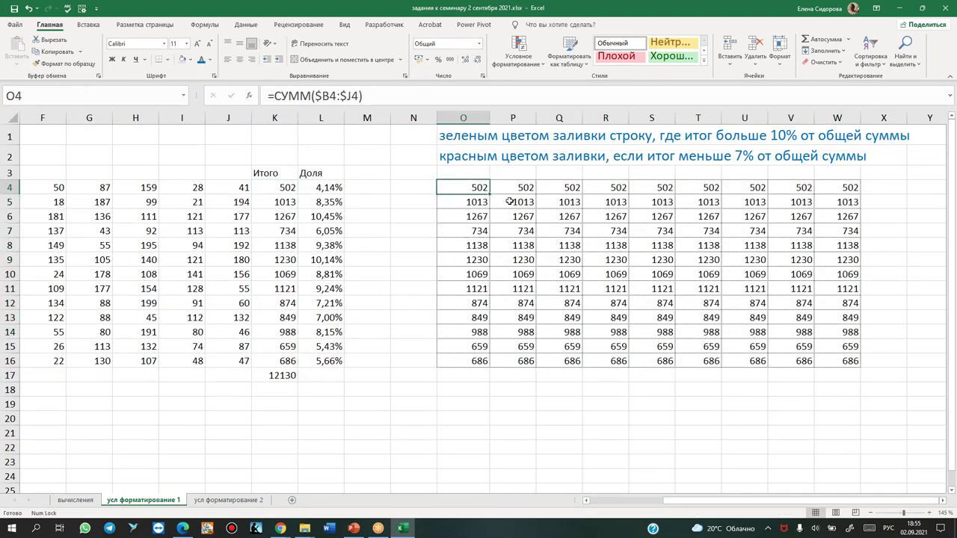
pyautogui.click(273, 375)
pyautogui.click(463, 187)
pyautogui.click(386, 95)
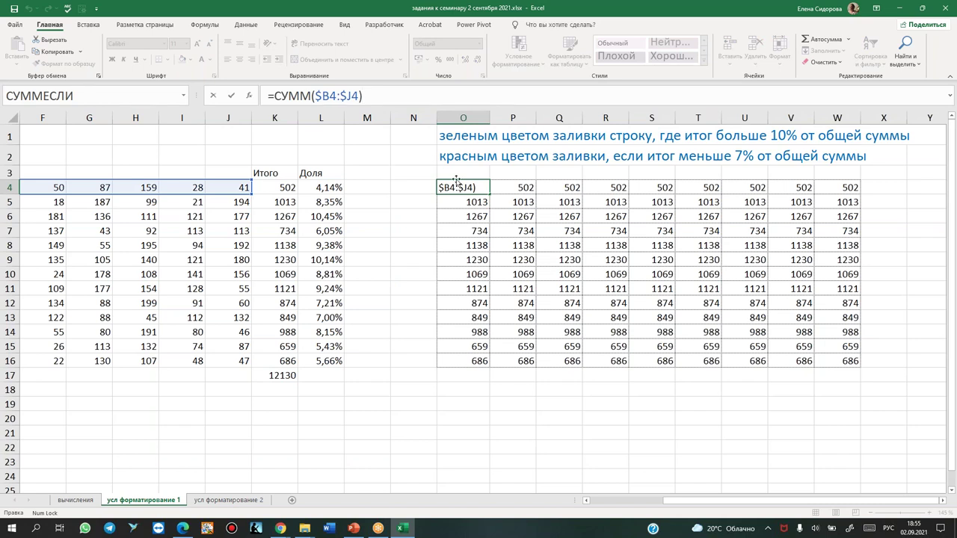
# Divide O4's row total by СУММ($B$4:$J$16) so O4 shows 0,041385
pyautogui.write('/')
pyautogui.write('сум')
pyautogui.press('Tab')
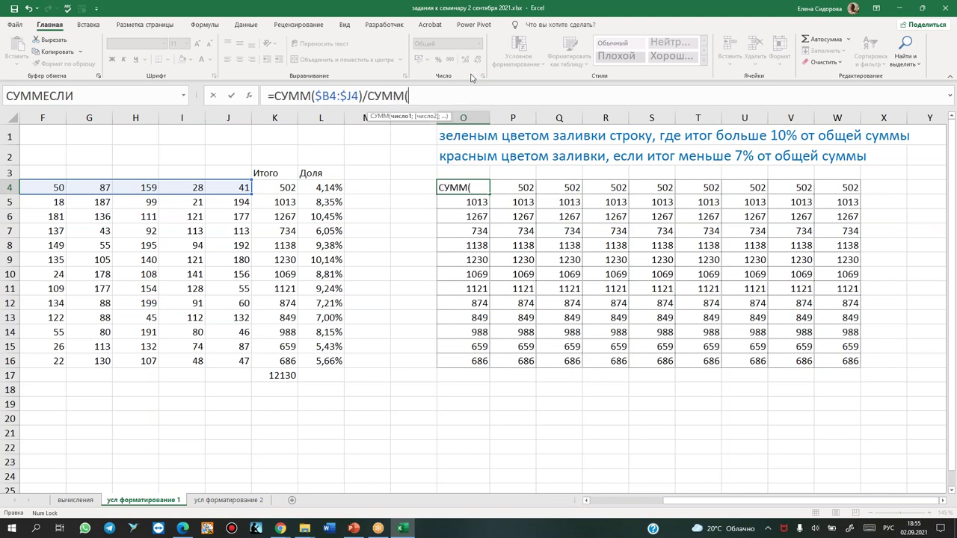
pyautogui.moveTo(697, 502); pyautogui.dragTo(625, 505)
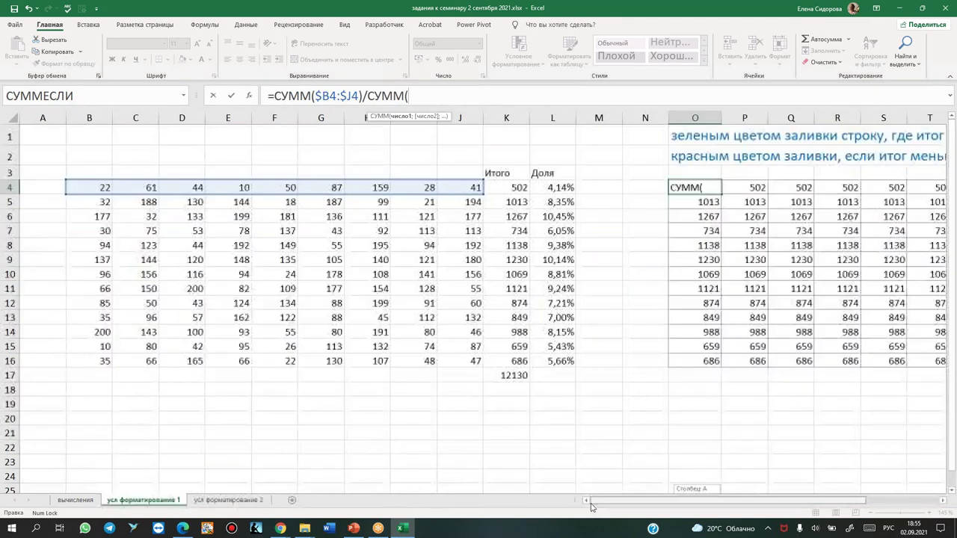
pyautogui.click(92, 186)
pyautogui.moveTo(92, 186); pyautogui.dragTo(464, 361)
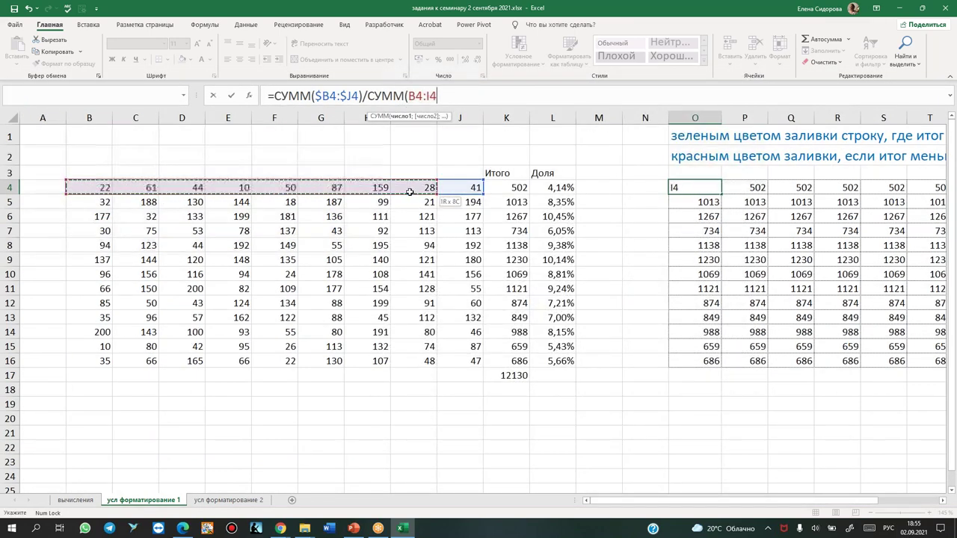
pyautogui.moveTo(463, 361); pyautogui.dragTo(464, 361)
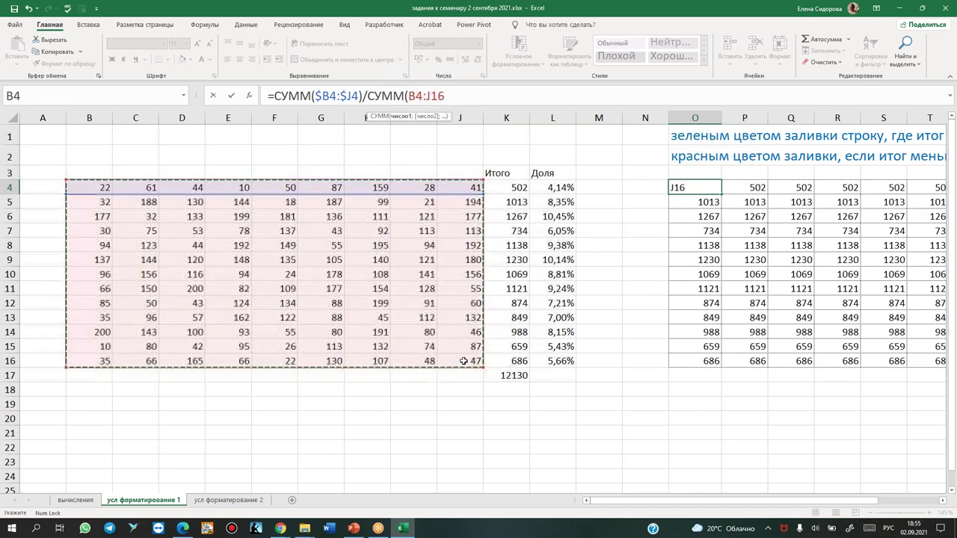
pyautogui.press('F4')
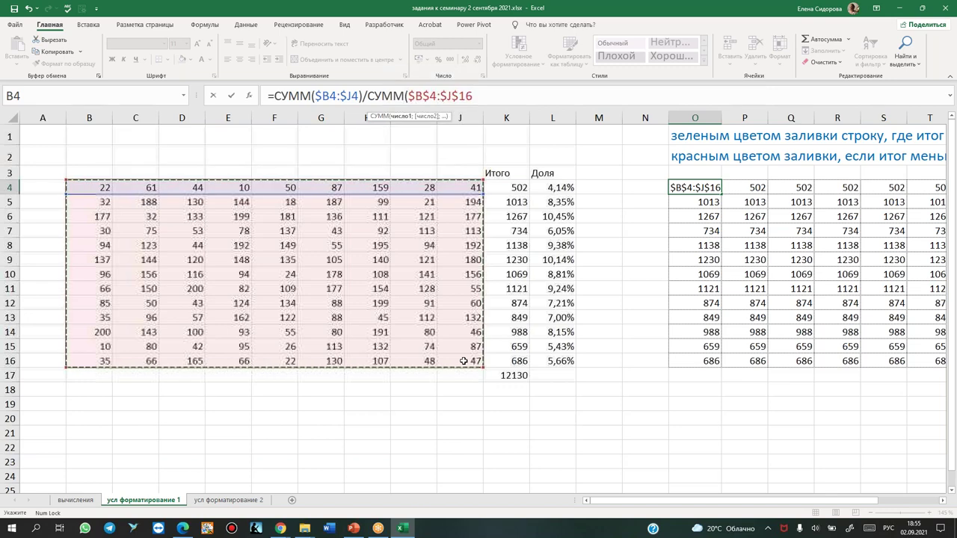
pyautogui.write(')')
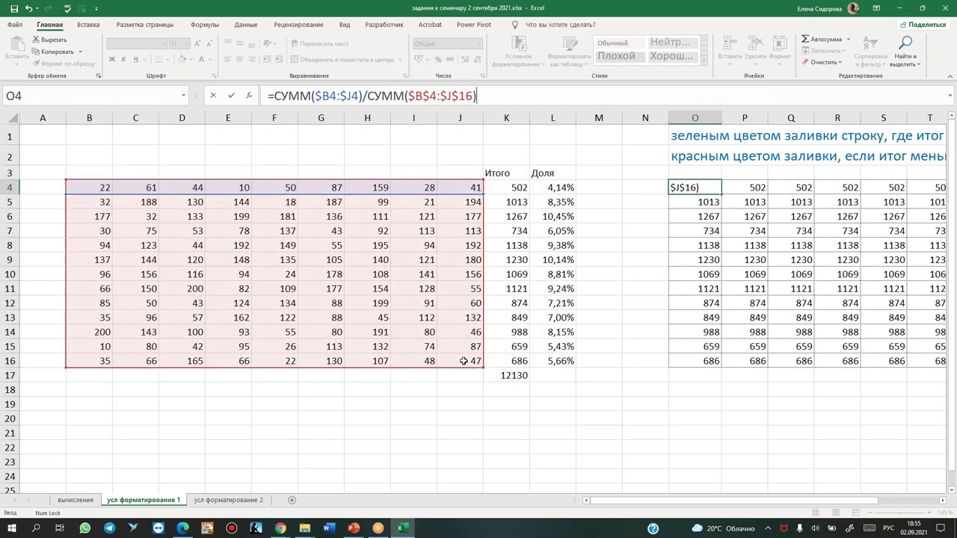
pyautogui.hotkey('ctrl', 'Return')
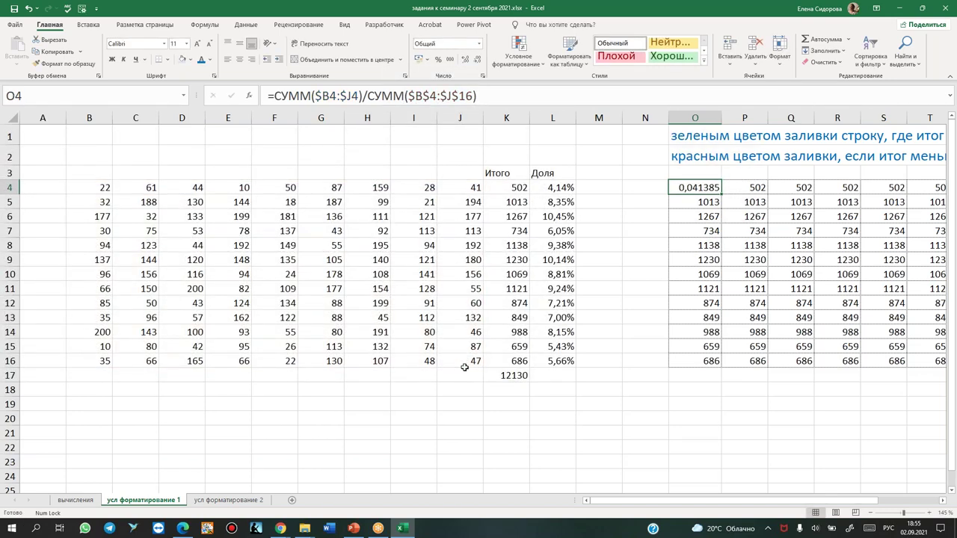
pyautogui.click(943, 501)
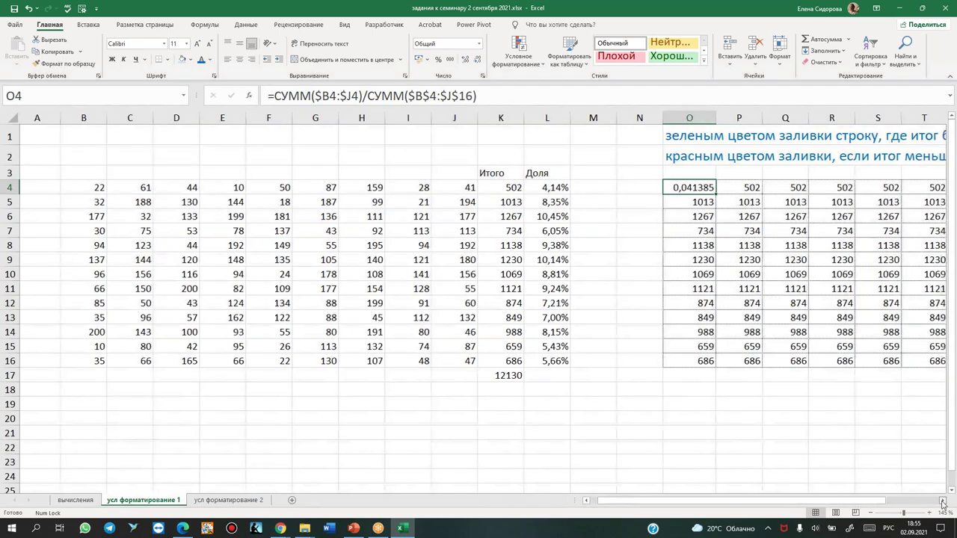
# Fill the O4 share formula across and down O4:W16 and format it as Percentage
pyautogui.moveTo(452, 188); pyautogui.dragTo(848, 362)
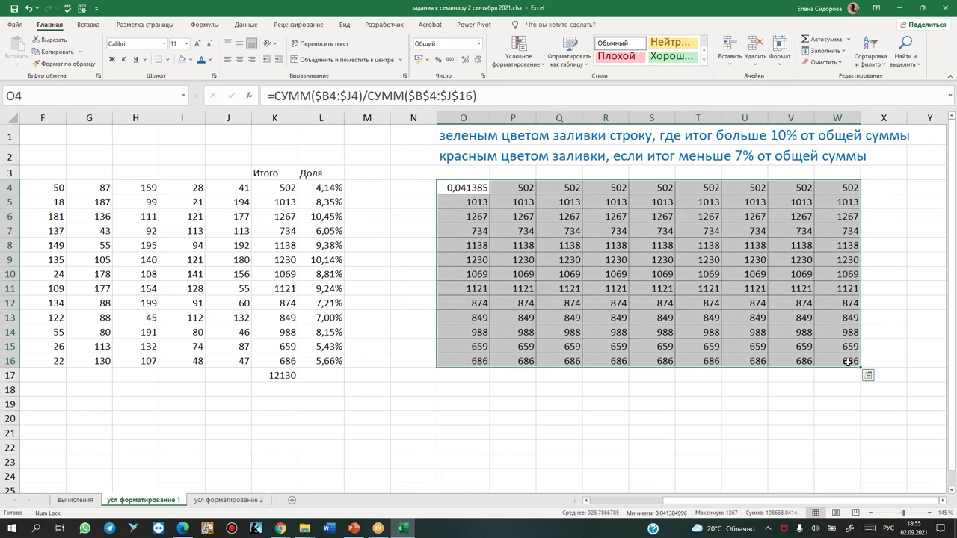
pyautogui.hotkey('ctrl', 'r')
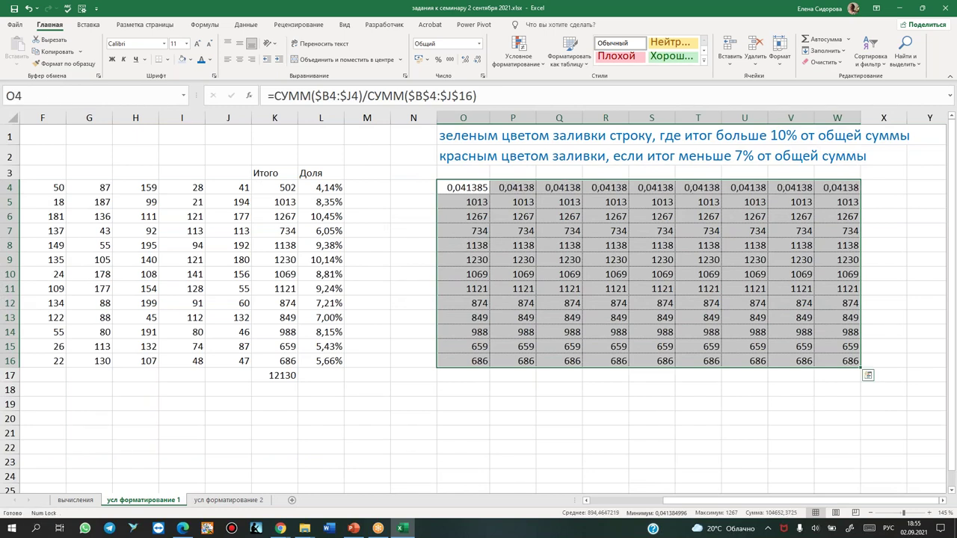
pyautogui.hotkey('ctrl', 'd')
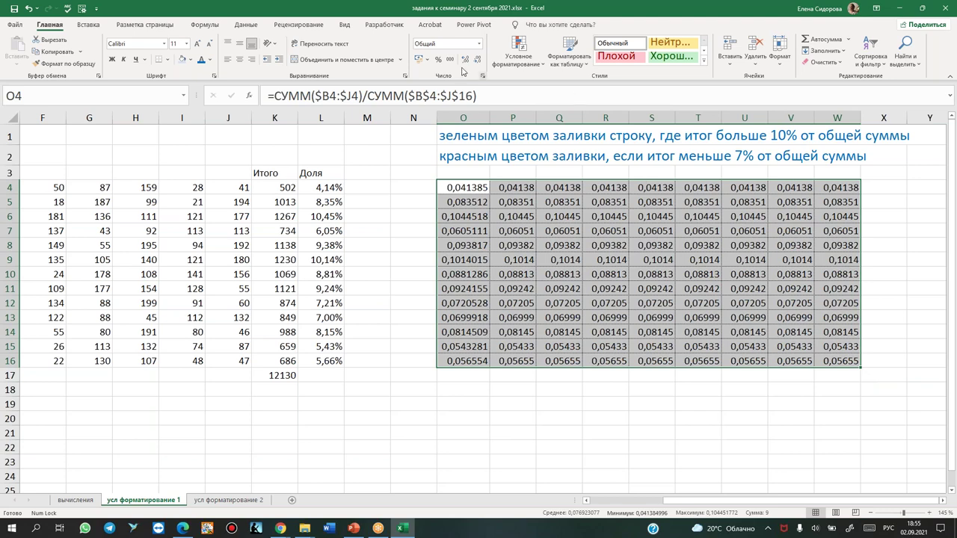
pyautogui.click(479, 45)
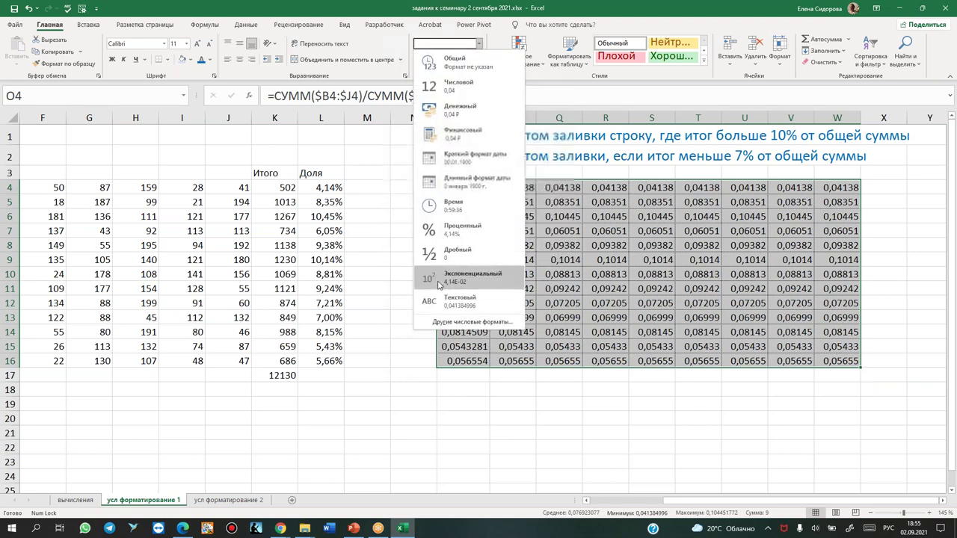
pyautogui.click(463, 229)
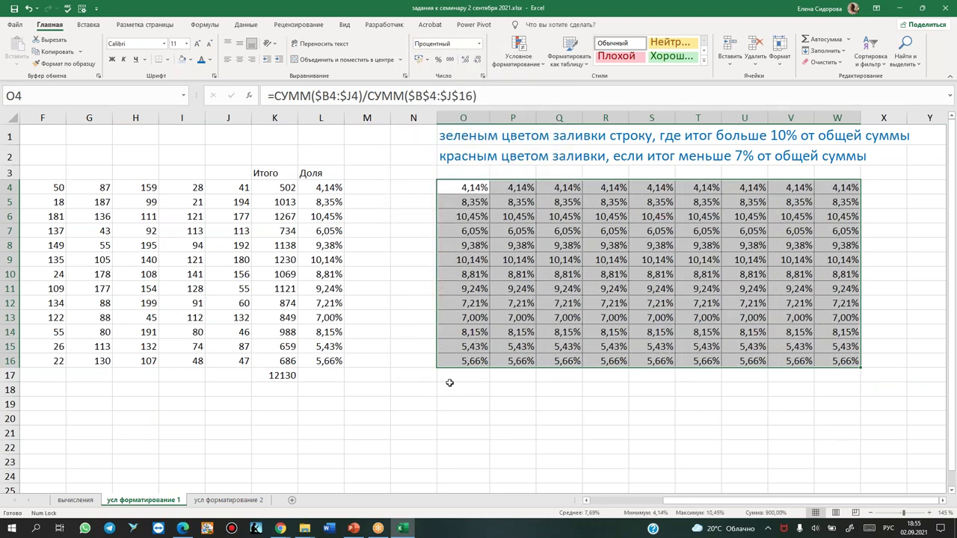
# Compare the shares for rows 6, 7 and 9 against the helper grid values
pyautogui.moveTo(329, 216); pyautogui.dragTo(524, 228)
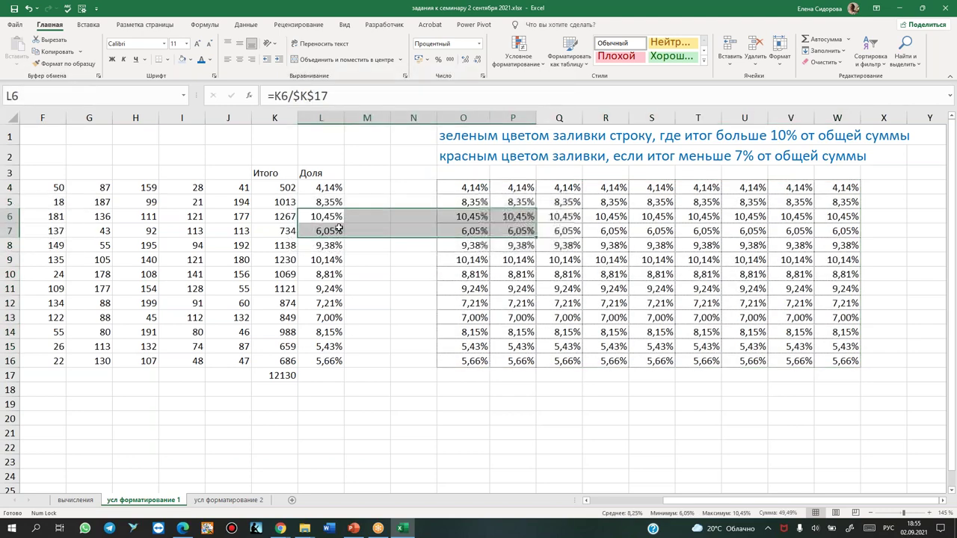
pyautogui.moveTo(326, 260); pyautogui.dragTo(564, 259)
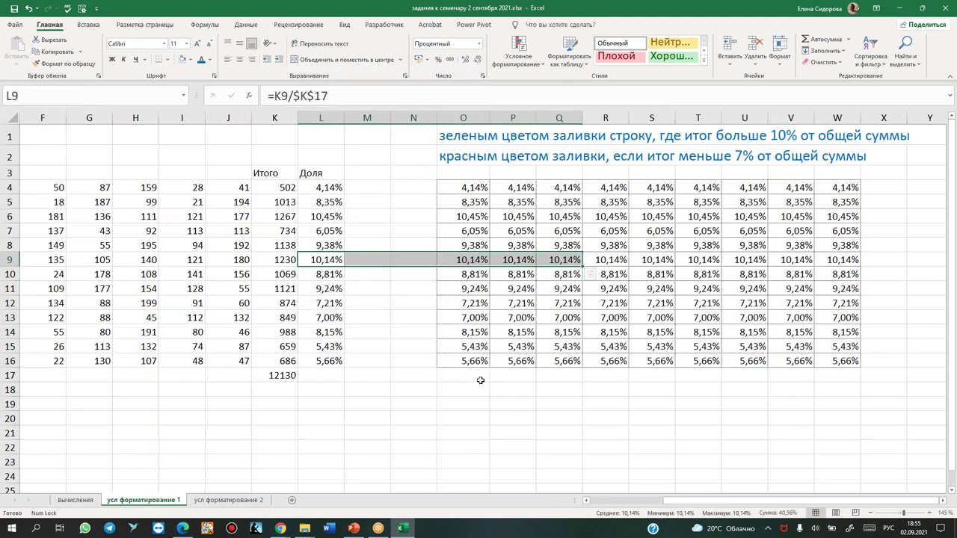
pyautogui.click(463, 188)
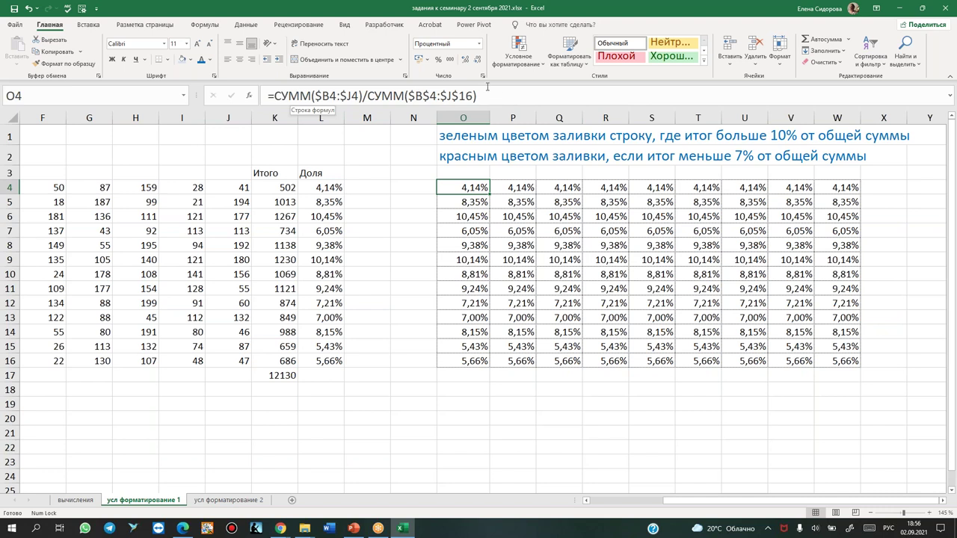
# Copy the O4 formula =СУММ($B4:$J4)/СУММ($B$4:$J$16) without changing it, and scroll back left
pyautogui.moveTo(490, 95); pyautogui.dragTo(267, 95)
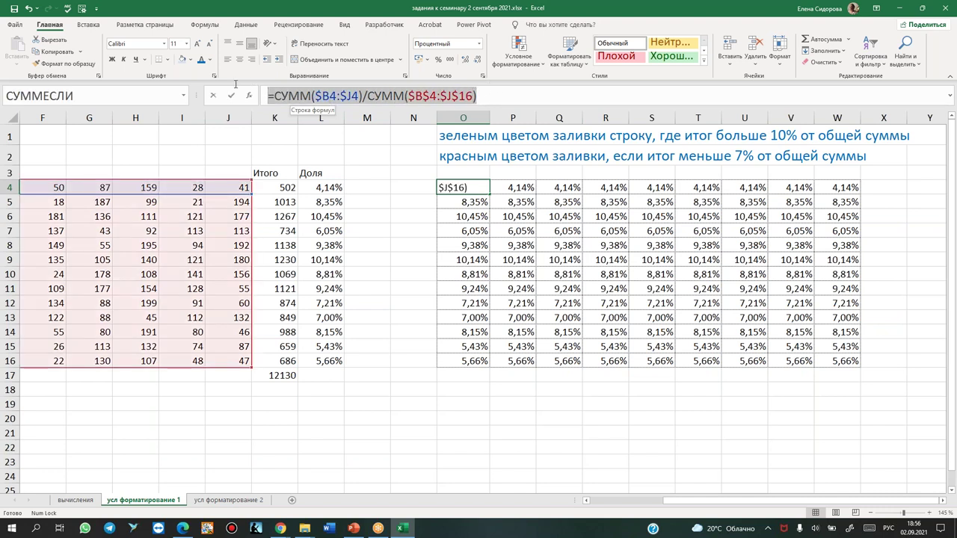
pyautogui.hotkey('ctrl', 'c')
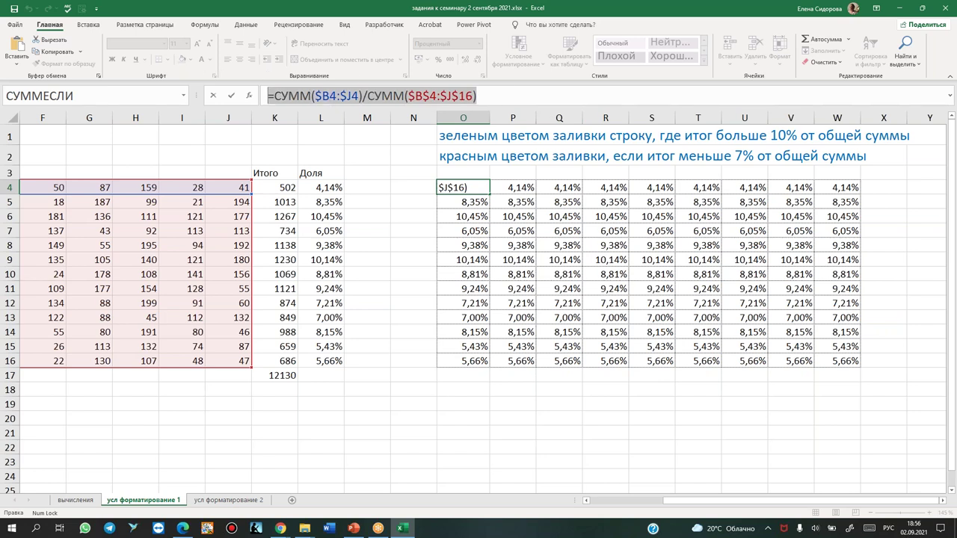
pyautogui.press('Escape')
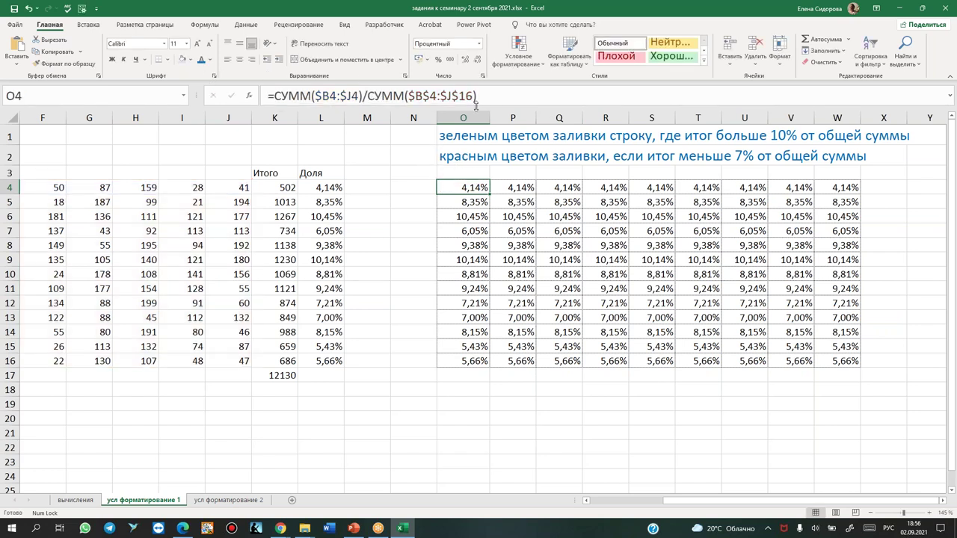
pyautogui.moveTo(701, 501); pyautogui.dragTo(602, 495)
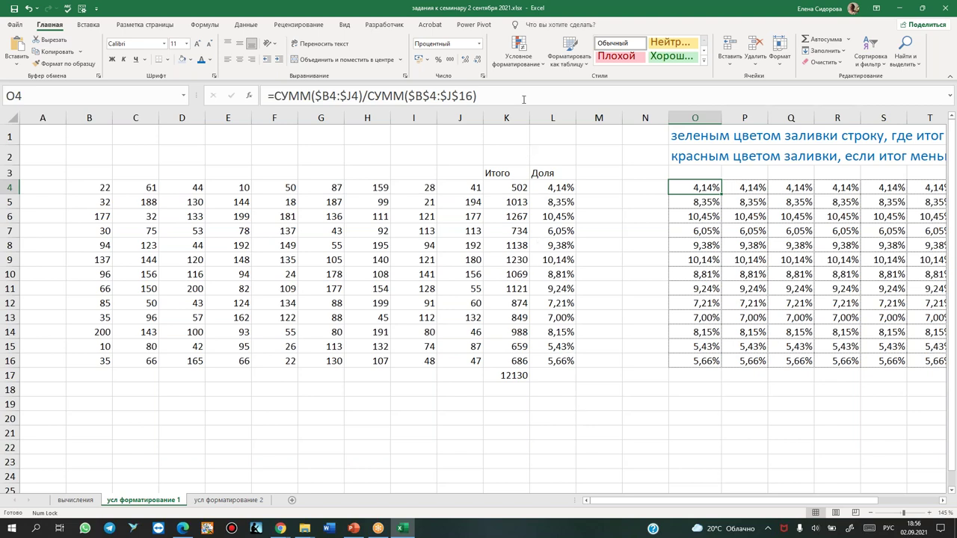
pyautogui.click(515, 57)
pyautogui.moveTo(533, 86)
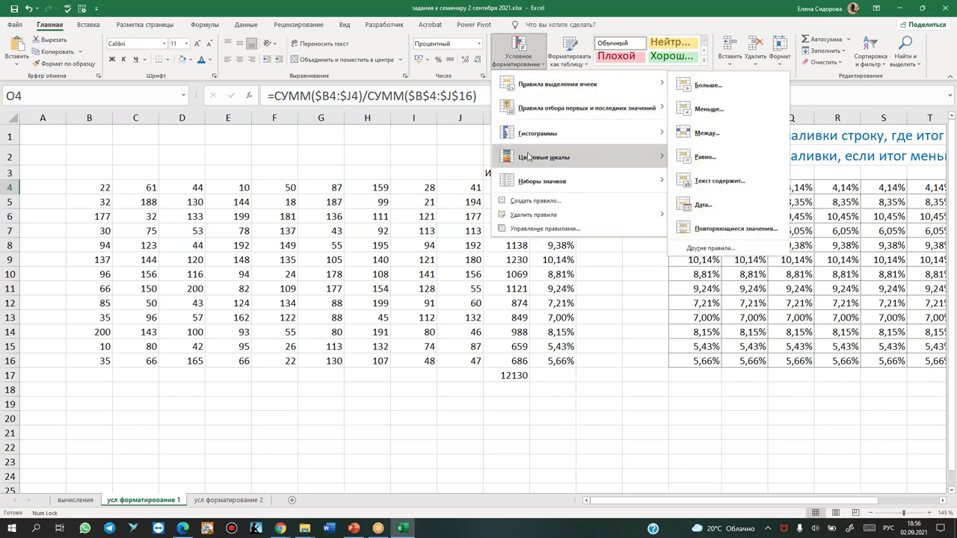
pyautogui.moveTo(542, 180)
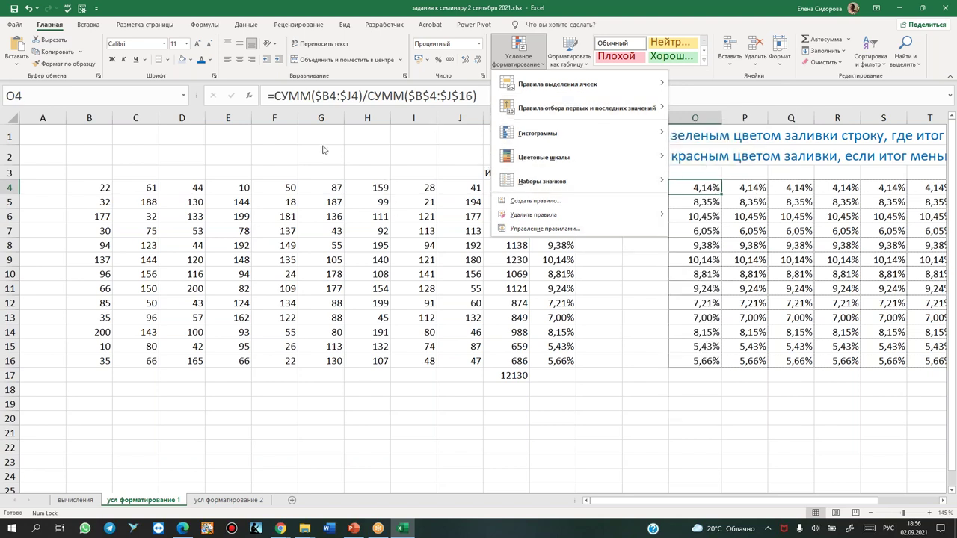
pyautogui.click(208, 149)
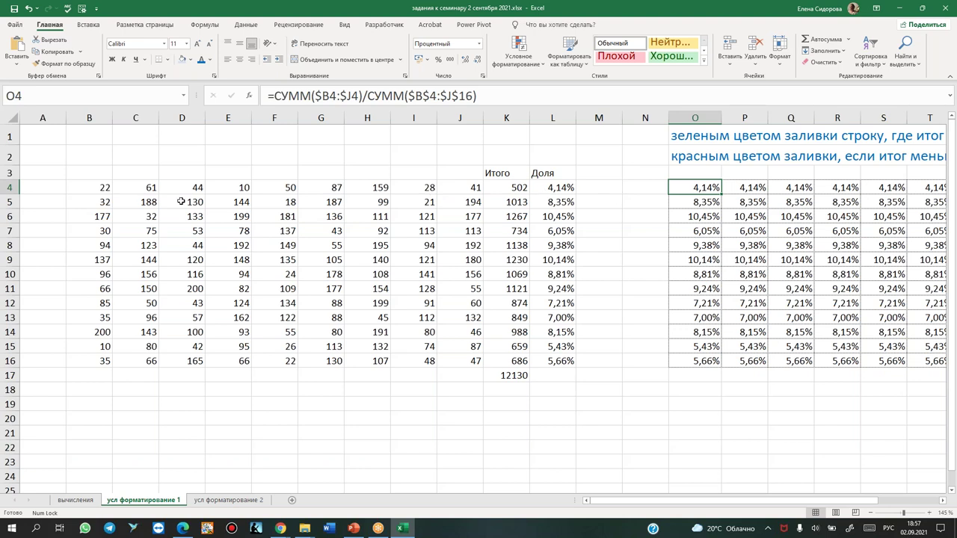
pyautogui.moveTo(76, 187); pyautogui.dragTo(457, 359)
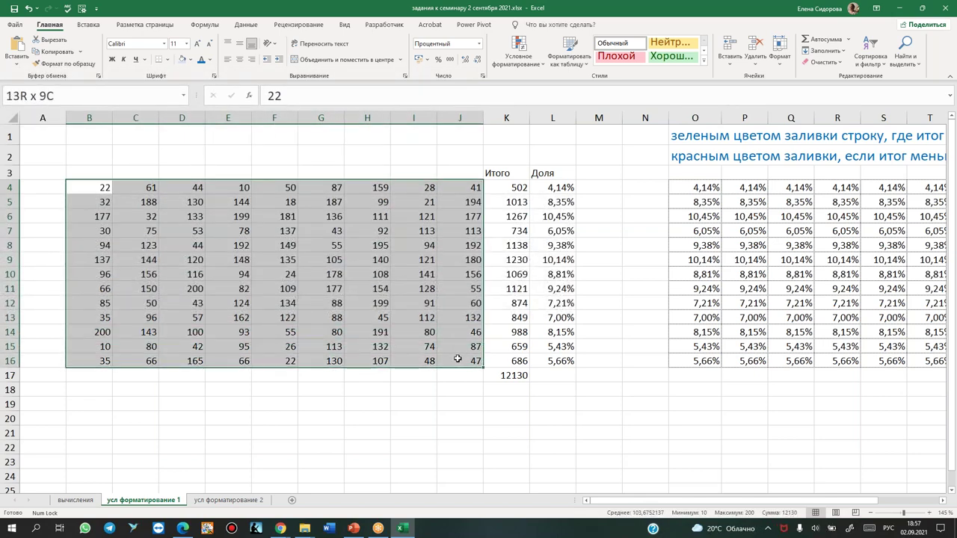
# With B4:J16 selected, start a new rule from the Conditional Formatting menu
pyautogui.moveTo(457, 360); pyautogui.dragTo(457, 360)
pyautogui.click(516, 47)
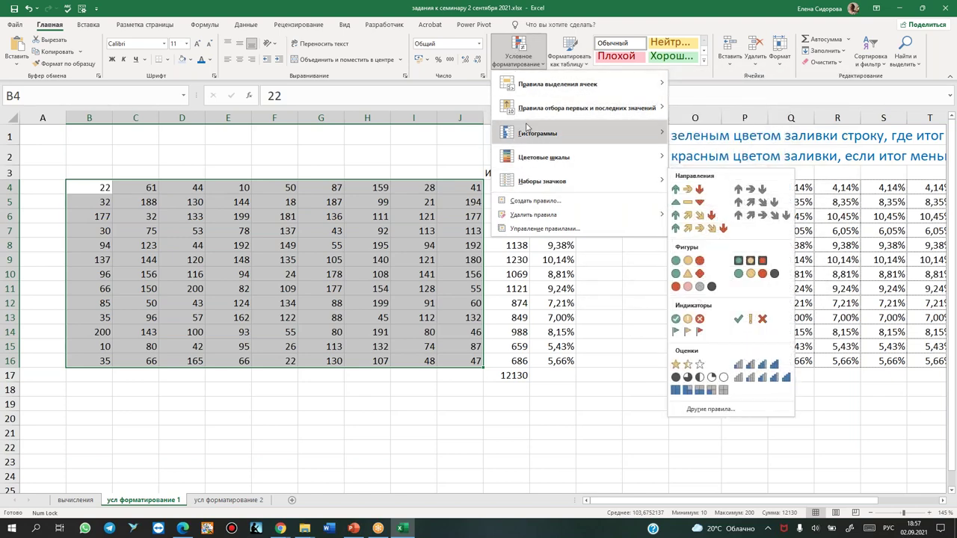
pyautogui.moveTo(537, 183)
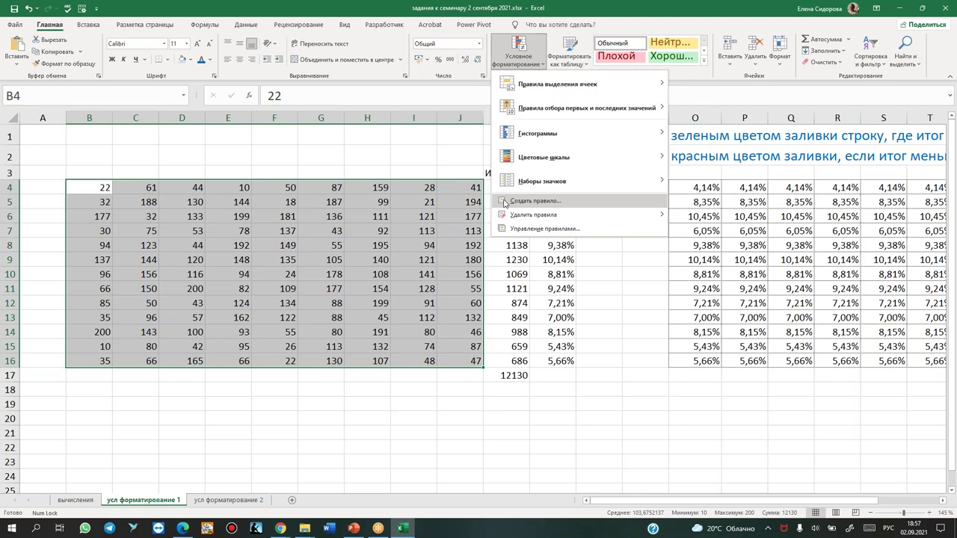
pyautogui.click(504, 202)
# Pick the 'Use a formula to determine which cells to format' rule type and focus its formula box
pyautogui.moveTo(511, 197)
pyautogui.mouseDown()
pyautogui.moveTo(567, 126)
pyautogui.moveTo(558, 134)
pyautogui.mouseUp()
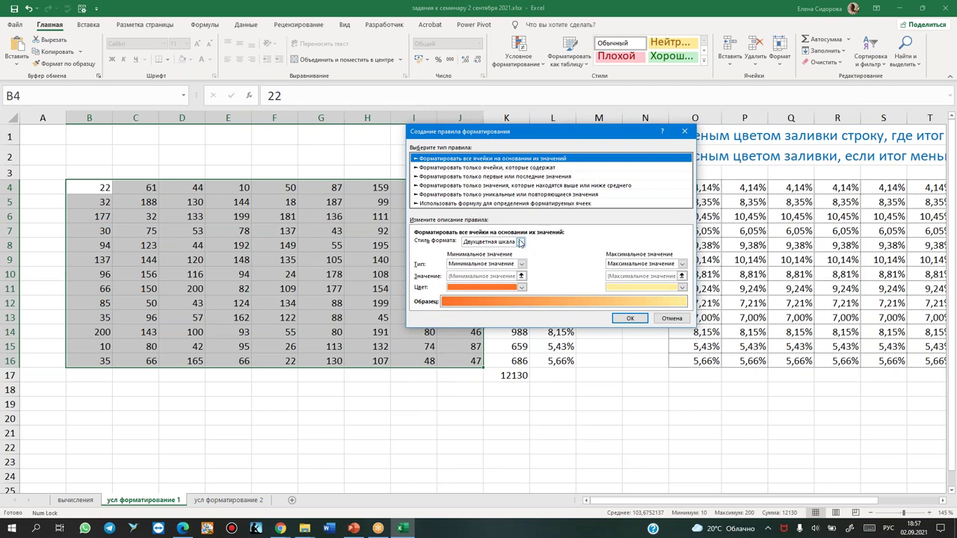
pyautogui.click(521, 242)
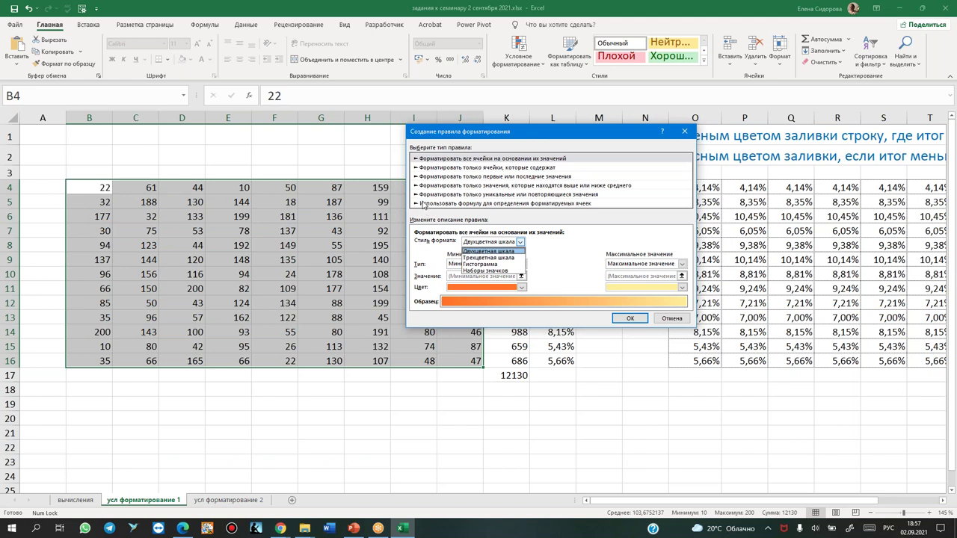
pyautogui.click(419, 206)
pyautogui.click(416, 205)
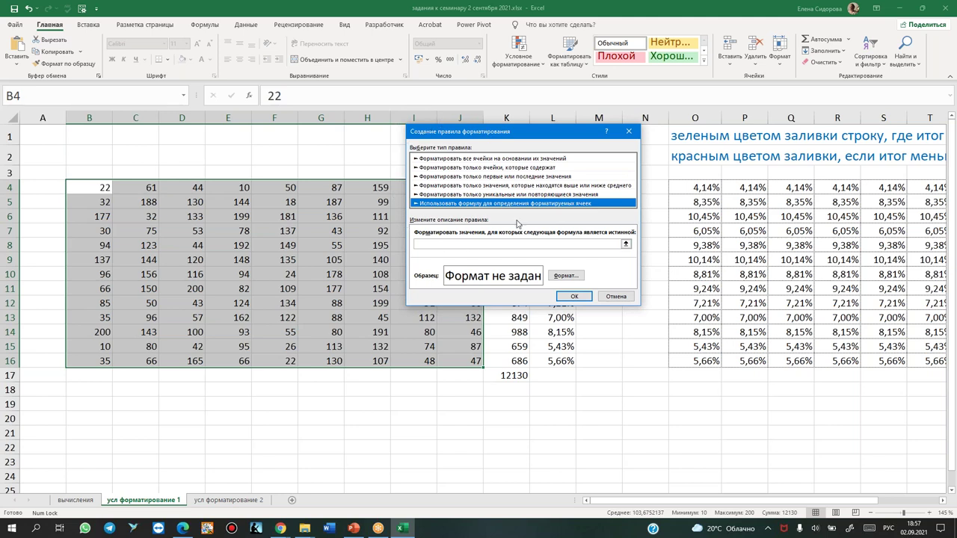
pyautogui.click(427, 243)
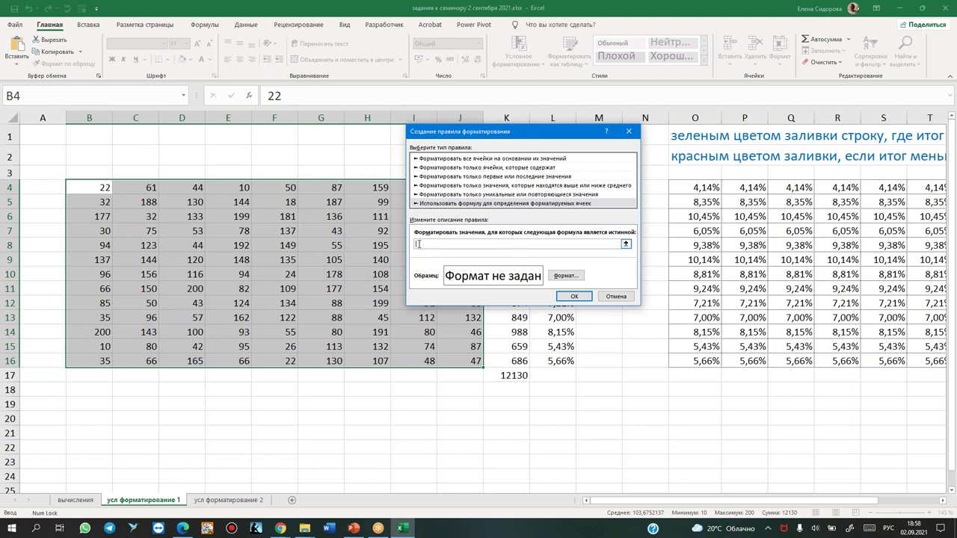
# Enter the rule formula =СУММ($B4:$J4)/СУММ($B$4:$J$16)>10% and give matching rows a green fill
pyautogui.write('=СУММ($B4:$J4)/СУММ($B$4:$J$16)')
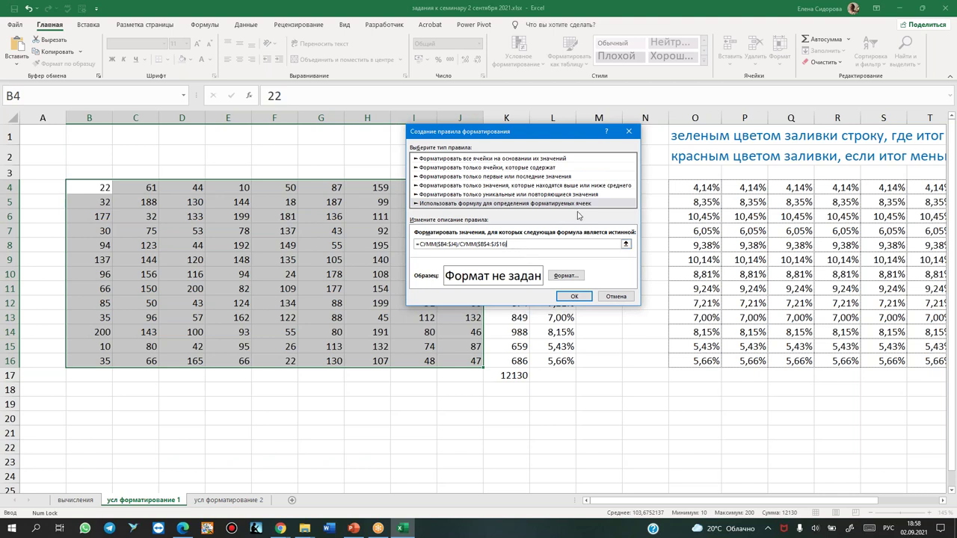
pyautogui.hotkey('alt', 'shift')
pyautogui.moveTo(535, 244); pyautogui.dragTo(416, 243)
pyautogui.hotkey('ctrl', 'c')
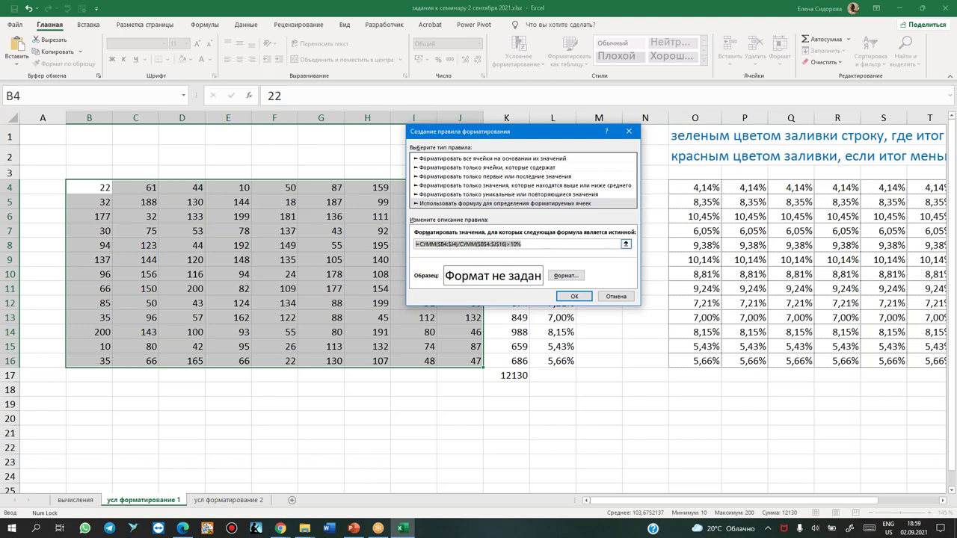
pyautogui.click(567, 276)
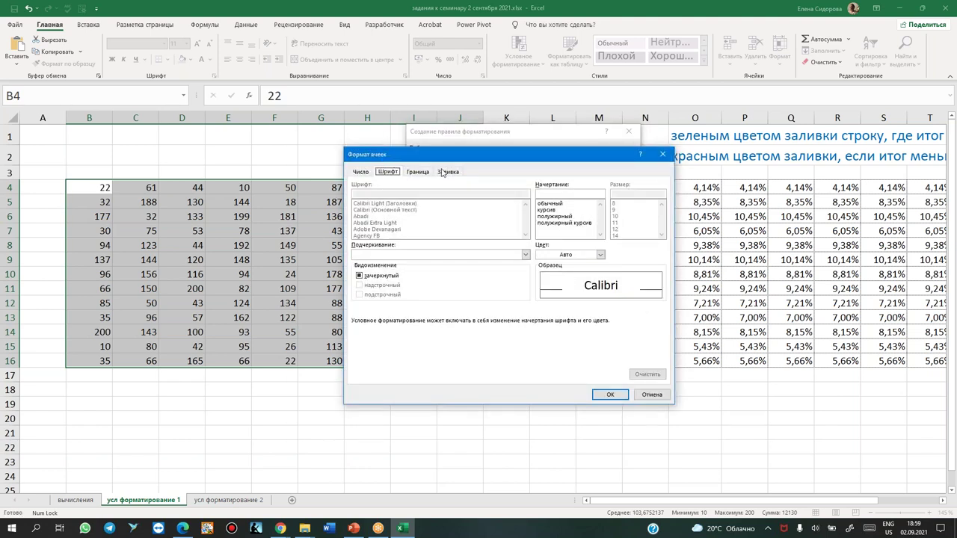
pyautogui.click(449, 172)
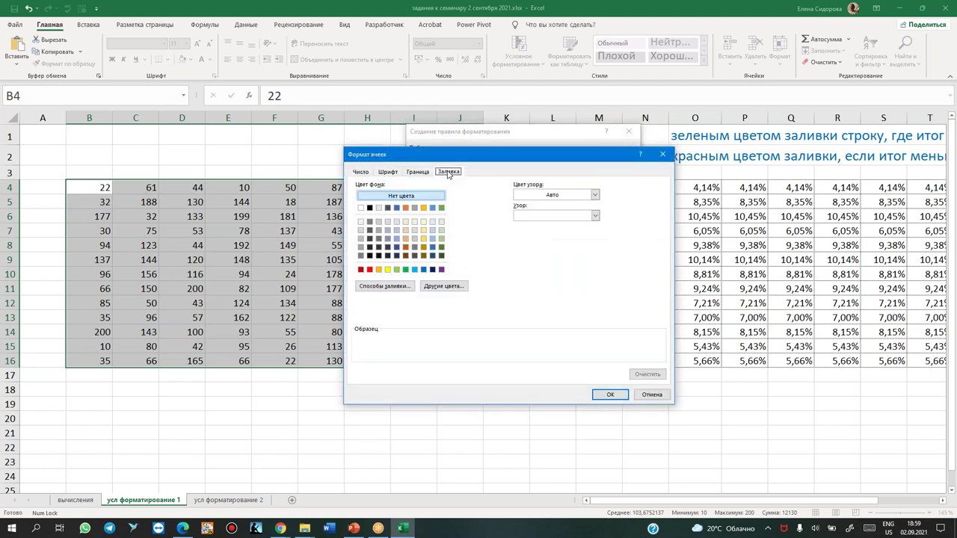
pyautogui.click(406, 270)
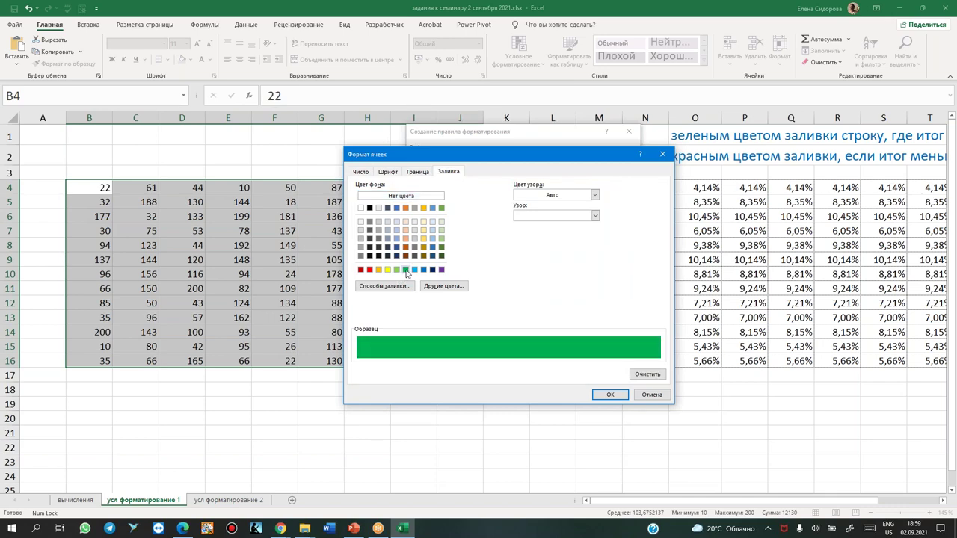
pyautogui.click(612, 396)
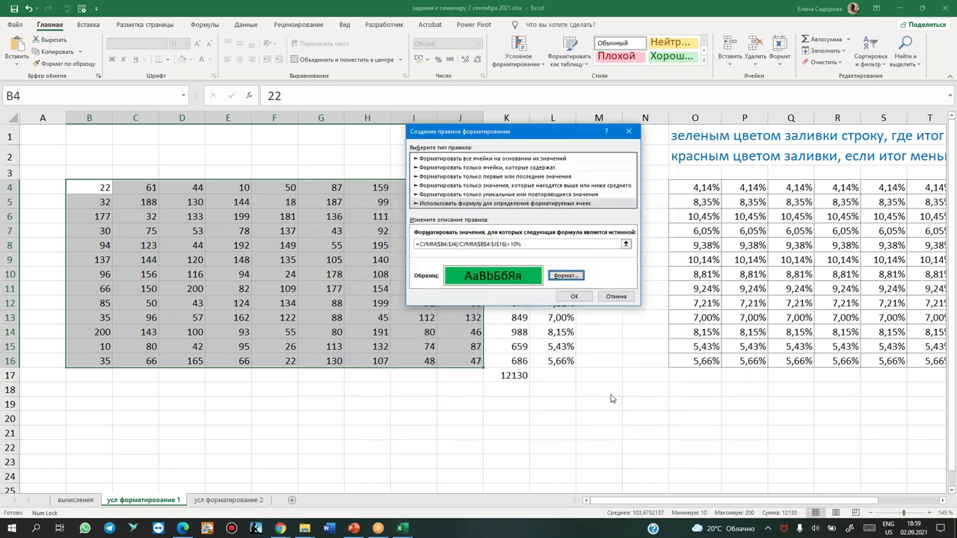
pyautogui.click(574, 298)
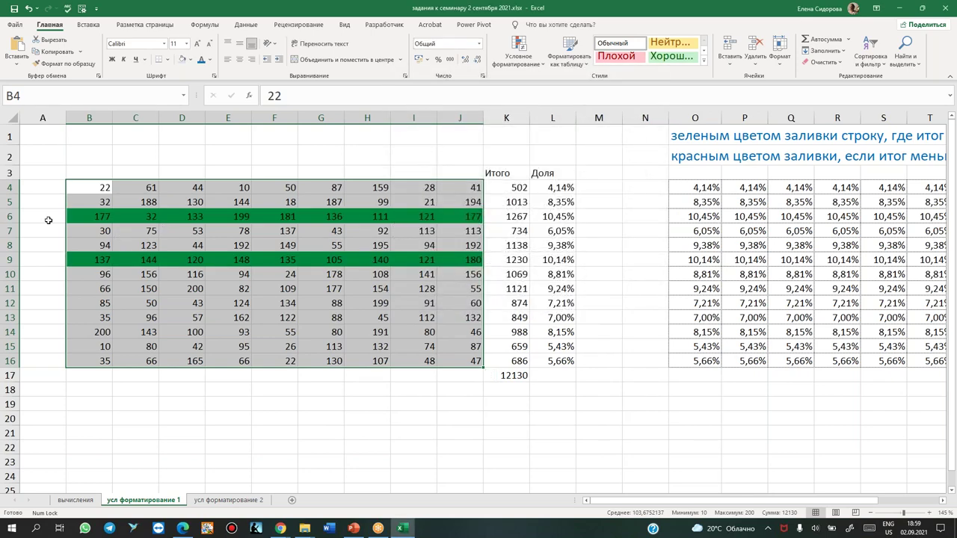
pyautogui.click(183, 403)
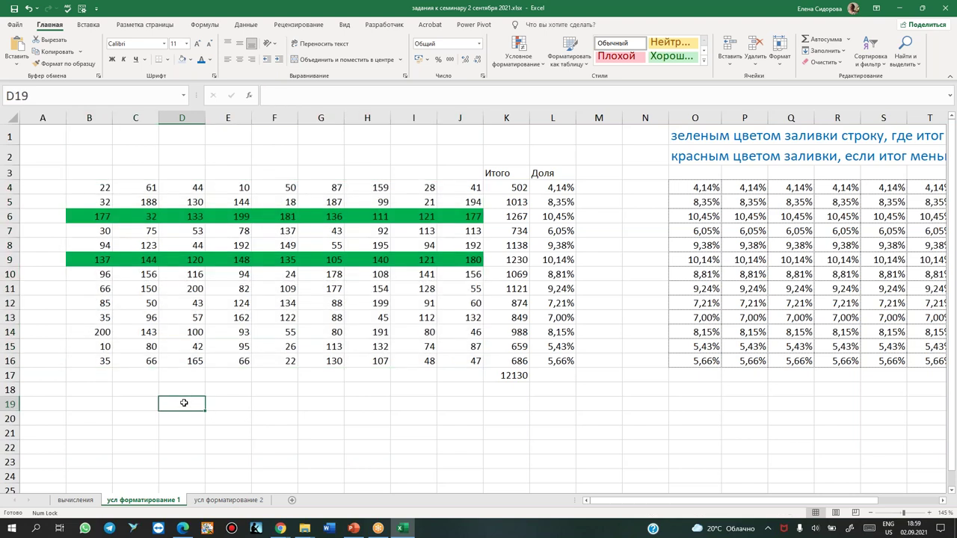
# Write the rule formula as text in D19 and enlarge its font to size 20
pyautogui.write('=СУММ($B4:$J4)/СУММ($B$4:$J$16)>10%')
pyautogui.press('Return')
pyautogui.click(169, 405)
pyautogui.click(197, 44)
pyautogui.click(197, 44)
pyautogui.click(196, 44)
pyautogui.click(196, 45)
pyautogui.click(196, 44)
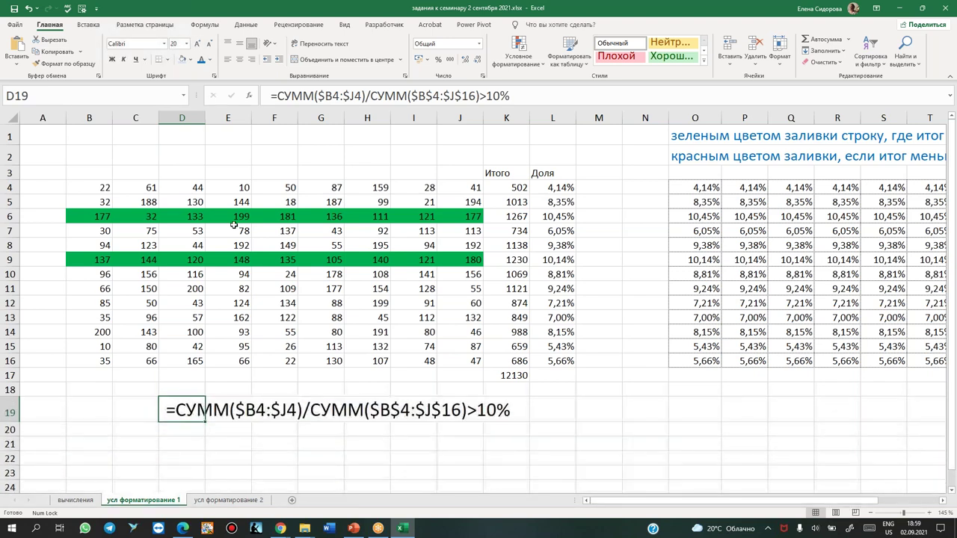
# Reselect the table range B4:J16
pyautogui.click(182, 461)
pyautogui.click(121, 409)
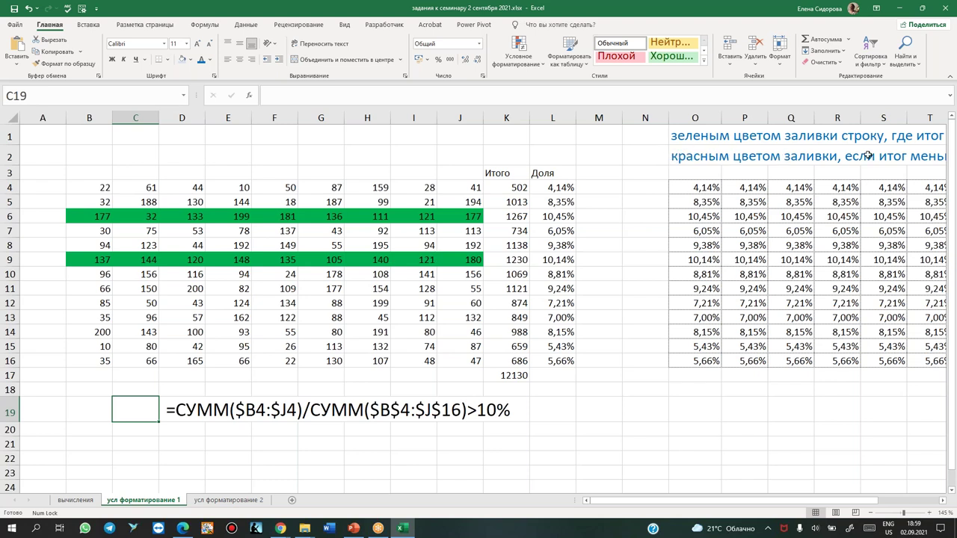
pyautogui.click(944, 502)
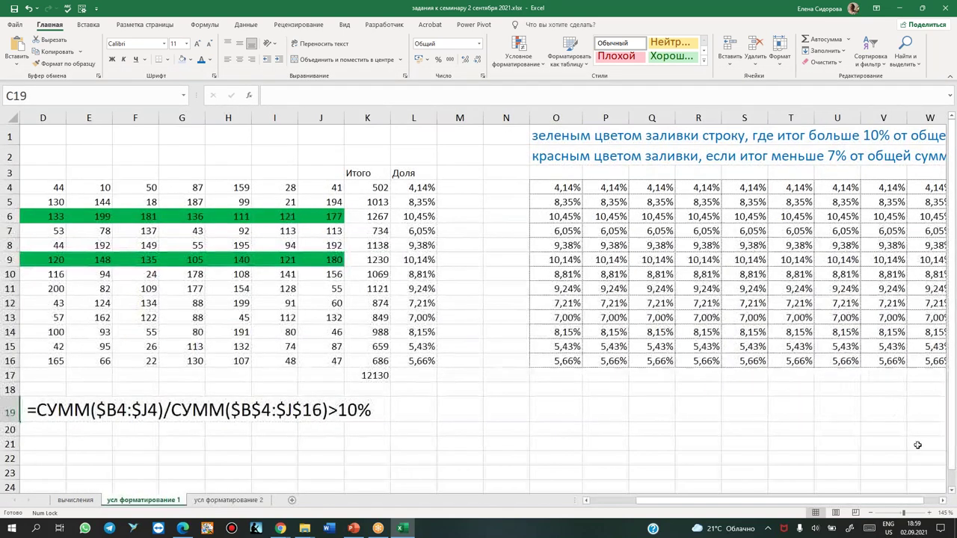
pyautogui.moveTo(815, 501); pyautogui.dragTo(770, 501)
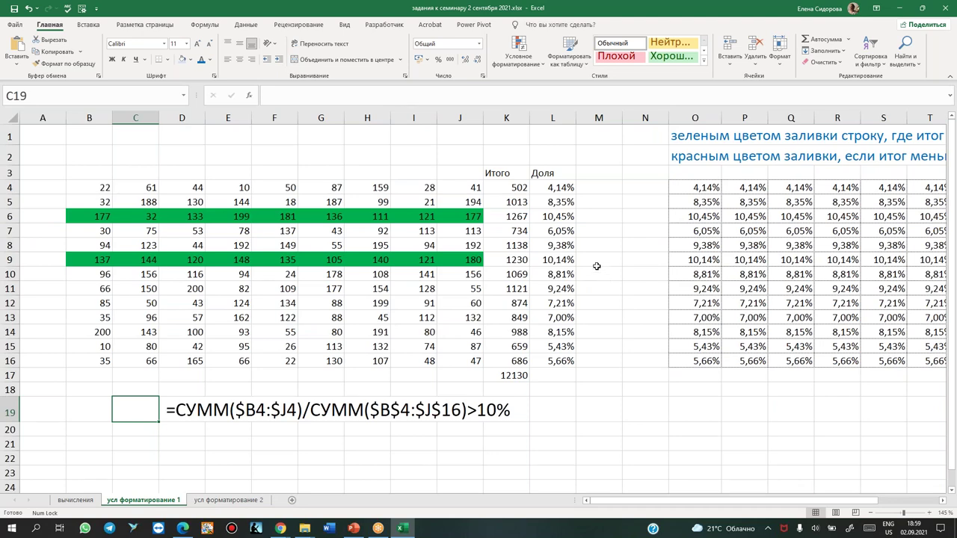
pyautogui.moveTo(78, 187); pyautogui.dragTo(455, 358)
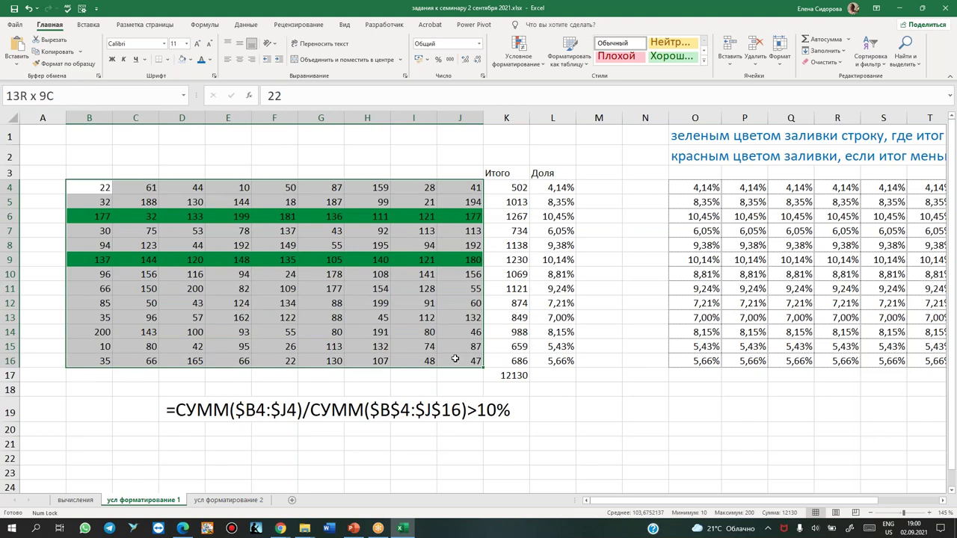
# Start a new formula-based conditional formatting rule on B4:J16 and paste in the share formula
pyautogui.moveTo(454, 358); pyautogui.dragTo(454, 358)
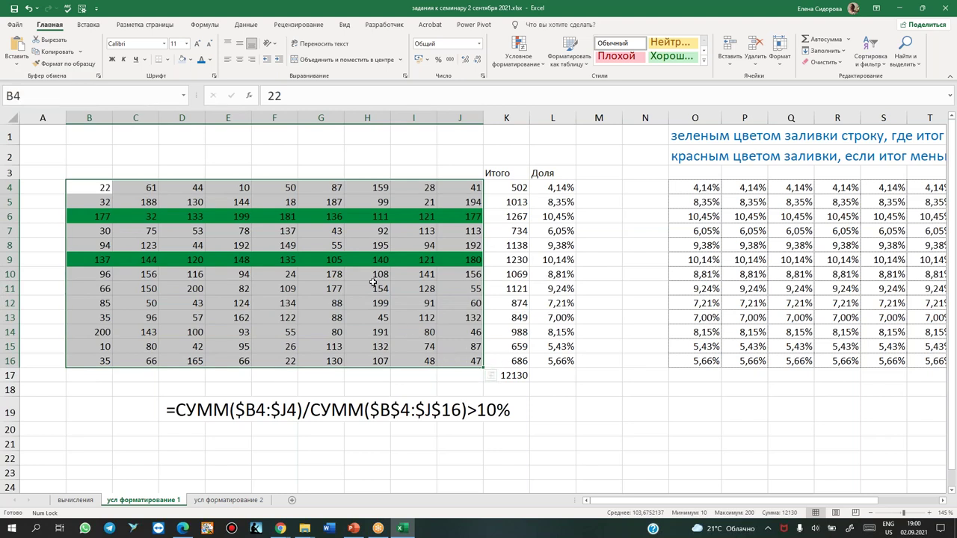
pyautogui.click(523, 50)
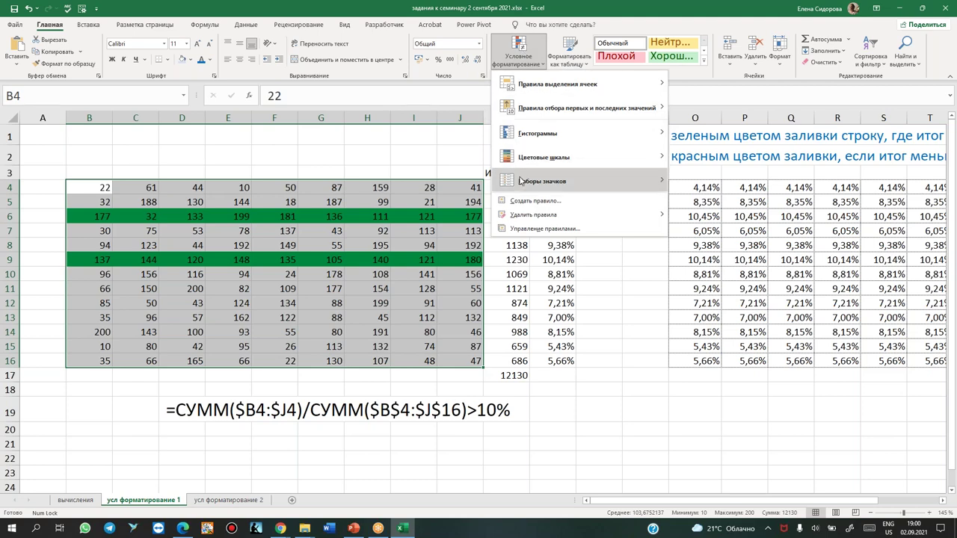
pyautogui.click(527, 202)
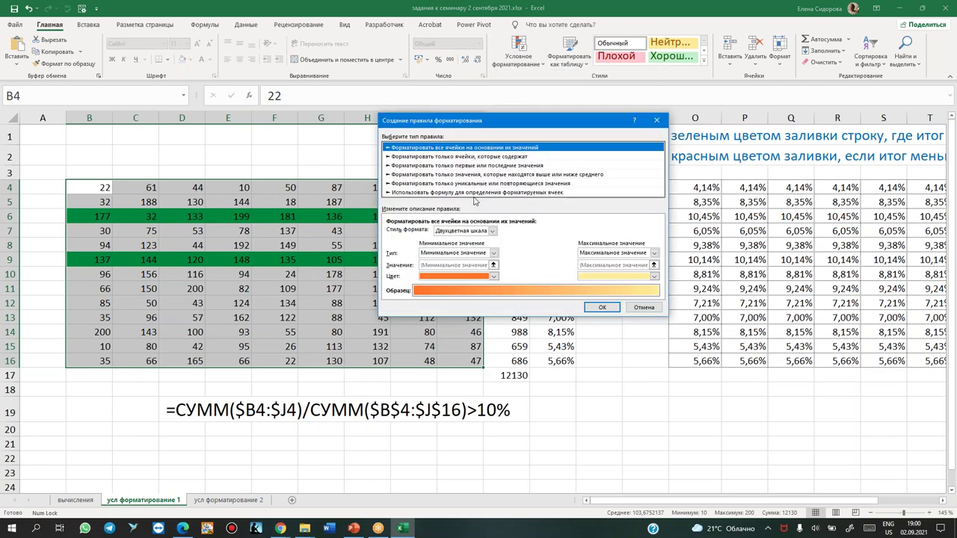
pyautogui.click(399, 193)
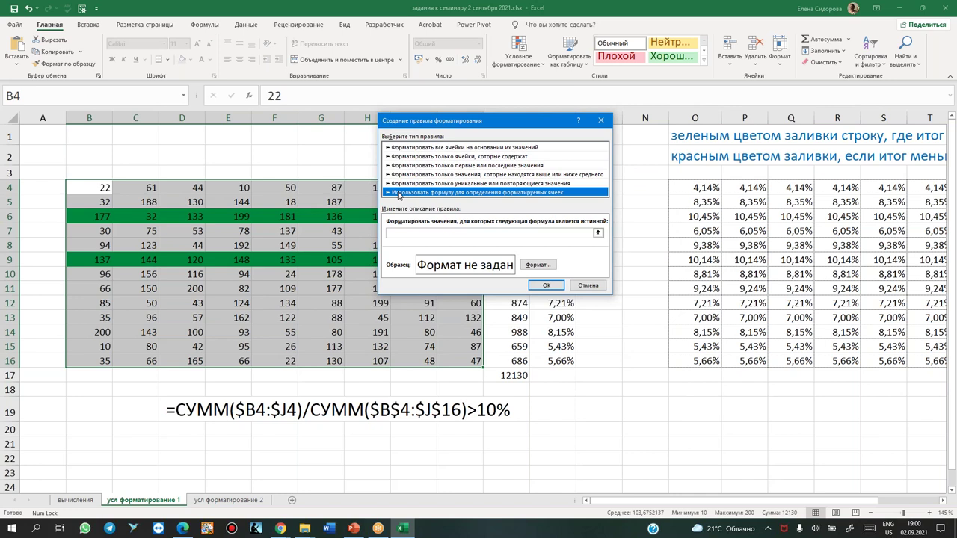
pyautogui.click(398, 232)
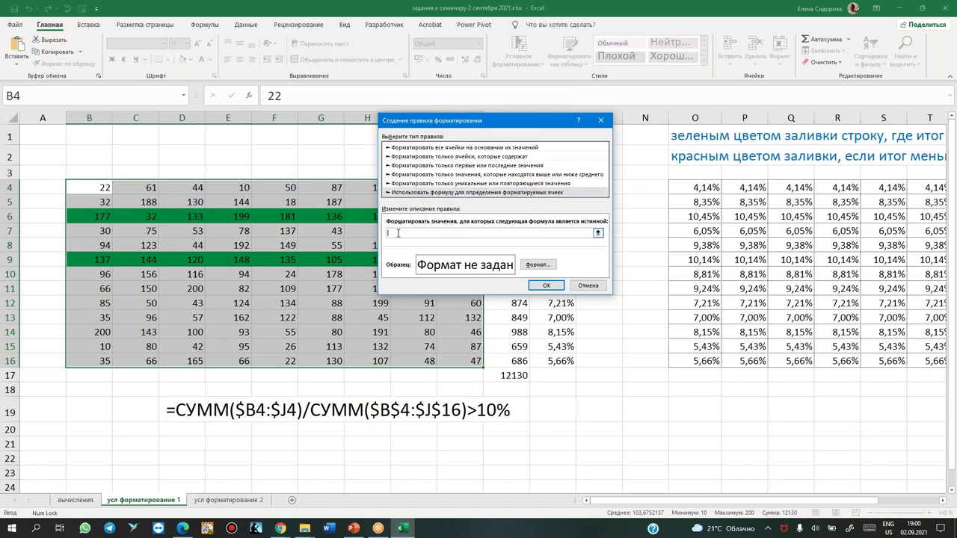
pyautogui.hotkey('ctrl', 'v')
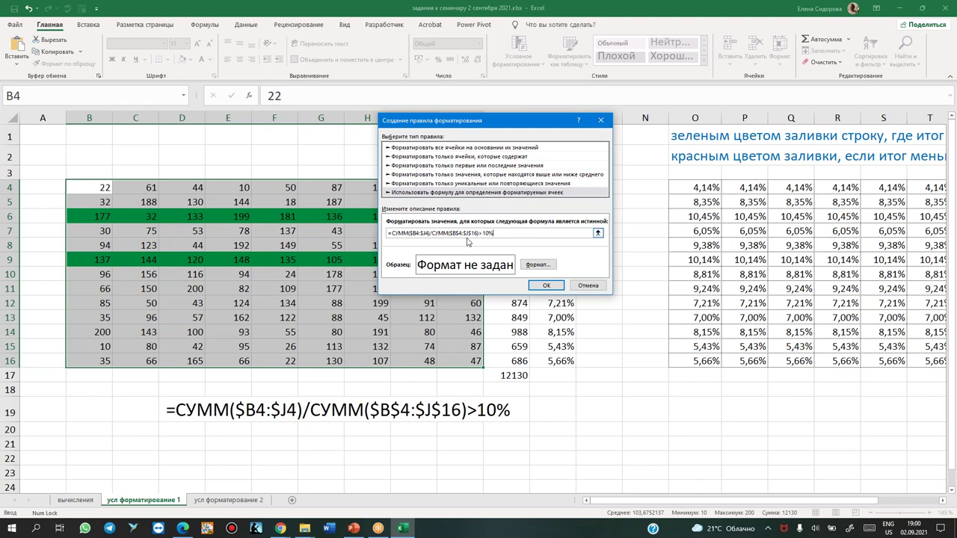
# Change the threshold to <7% and give the matching rows a red fill
pyautogui.moveTo(502, 232); pyautogui.dragTo(482, 233)
pyautogui.press('BackSpace')
pyautogui.click(532, 266)
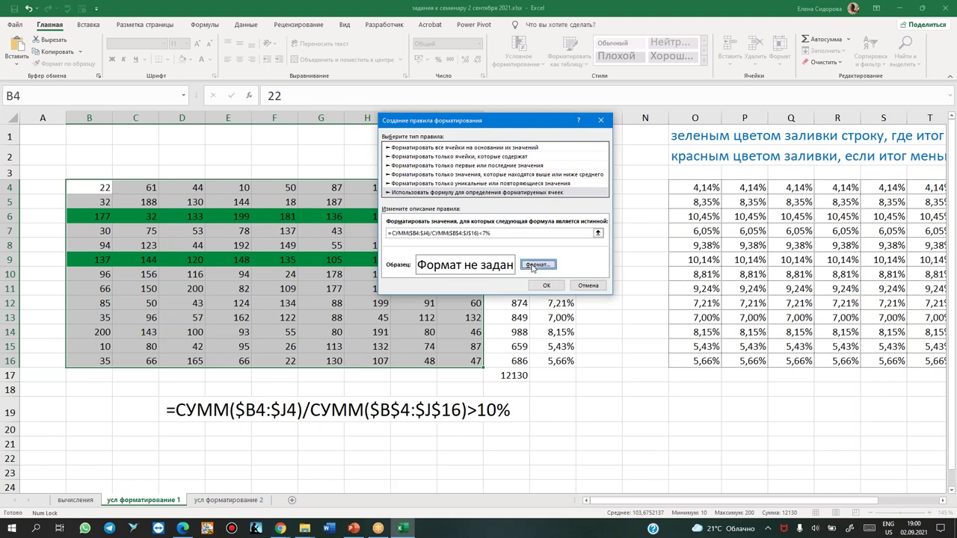
pyautogui.click(384, 191)
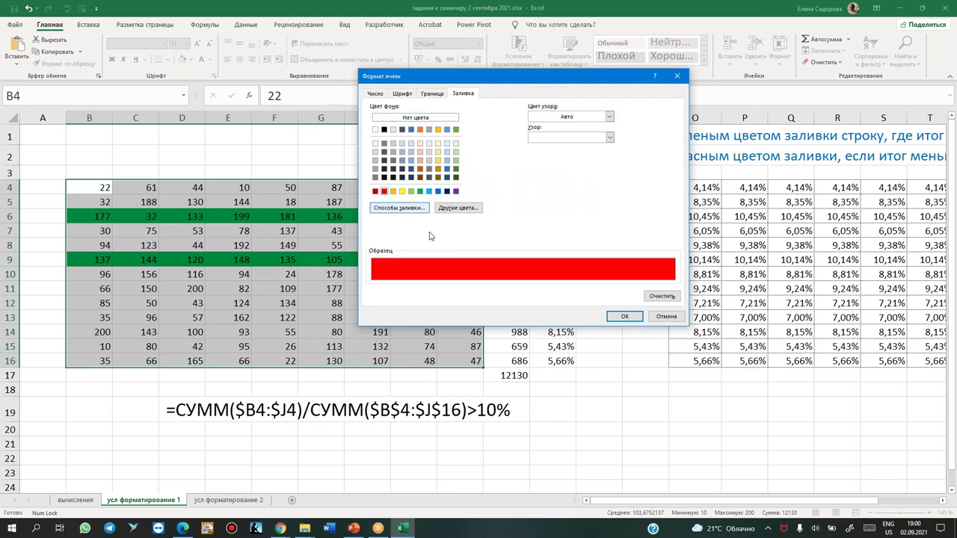
pyautogui.click(631, 317)
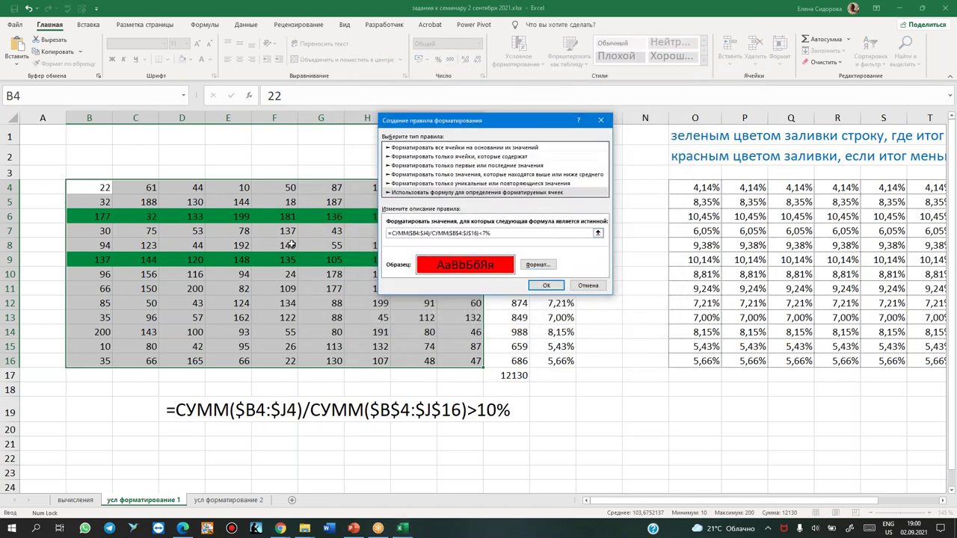
pyautogui.click(547, 285)
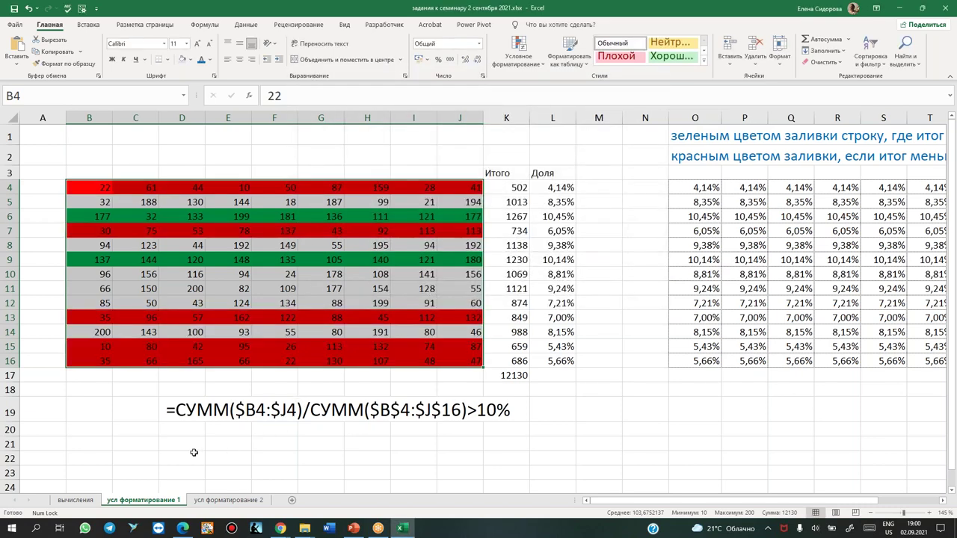
pyautogui.click(190, 454)
pyautogui.hotkey('ctrl', 'v')
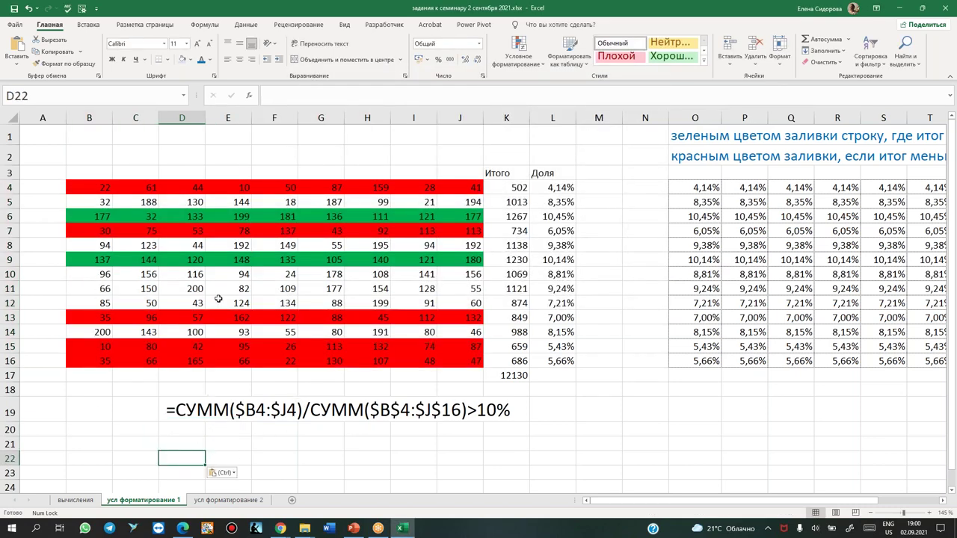
pyautogui.click(554, 190)
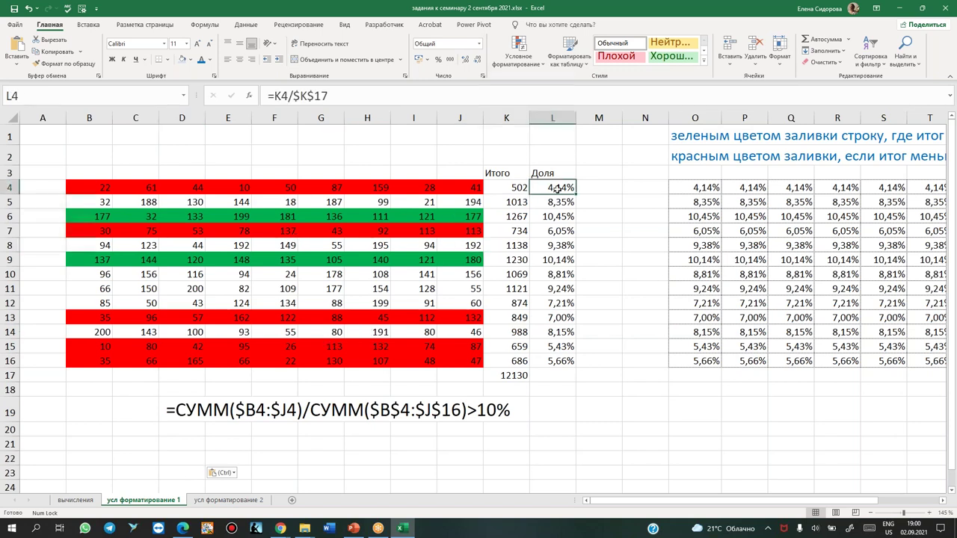
pyautogui.click(557, 231)
pyautogui.click(563, 320)
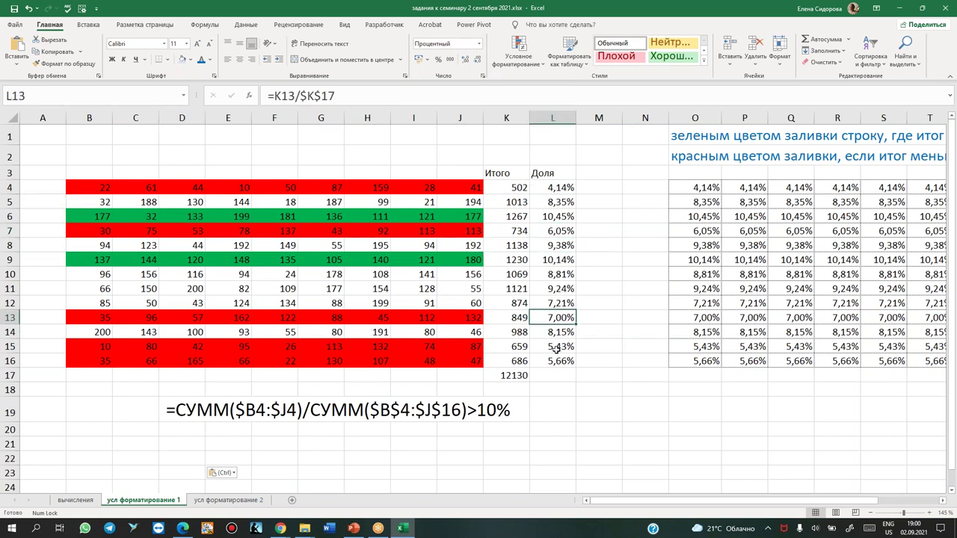
pyautogui.click(558, 334)
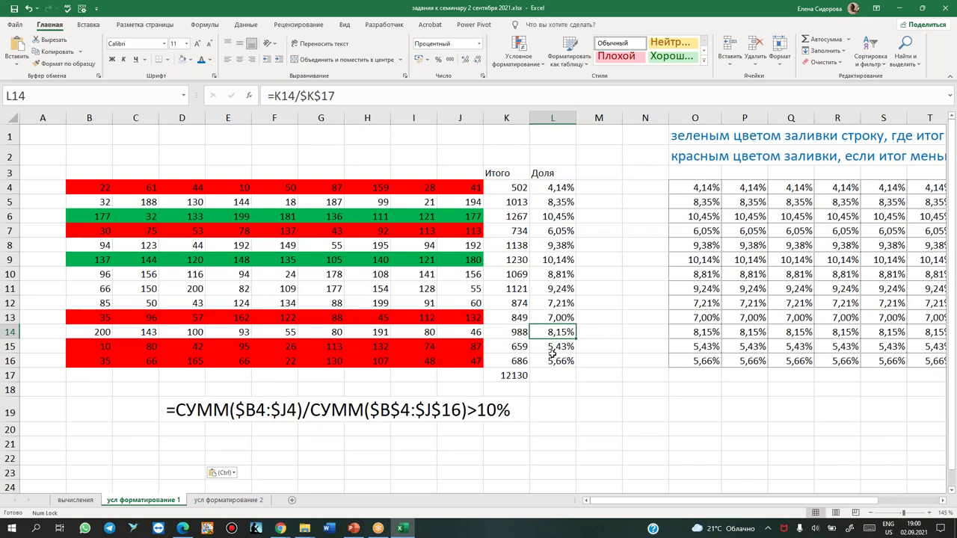
pyautogui.click(558, 346)
pyautogui.click(558, 362)
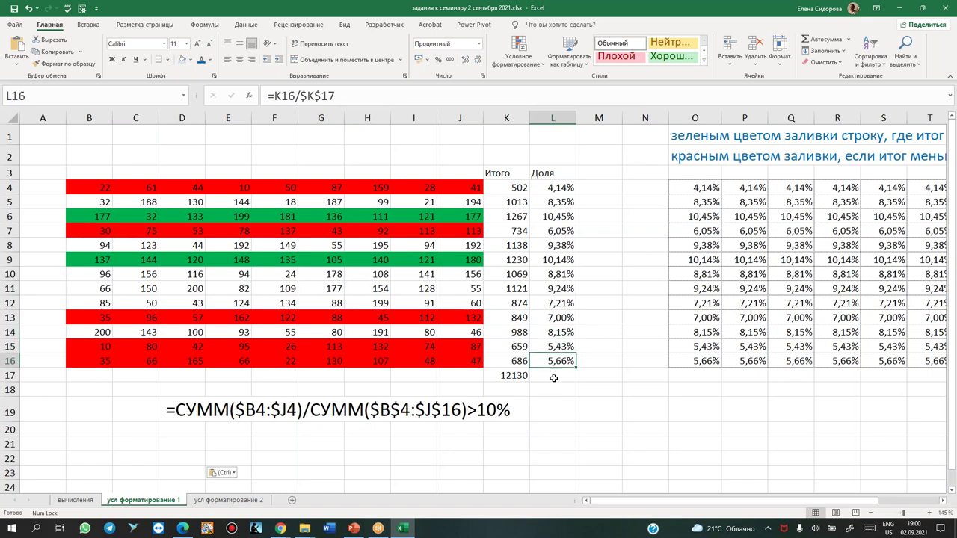
pyautogui.click(177, 432)
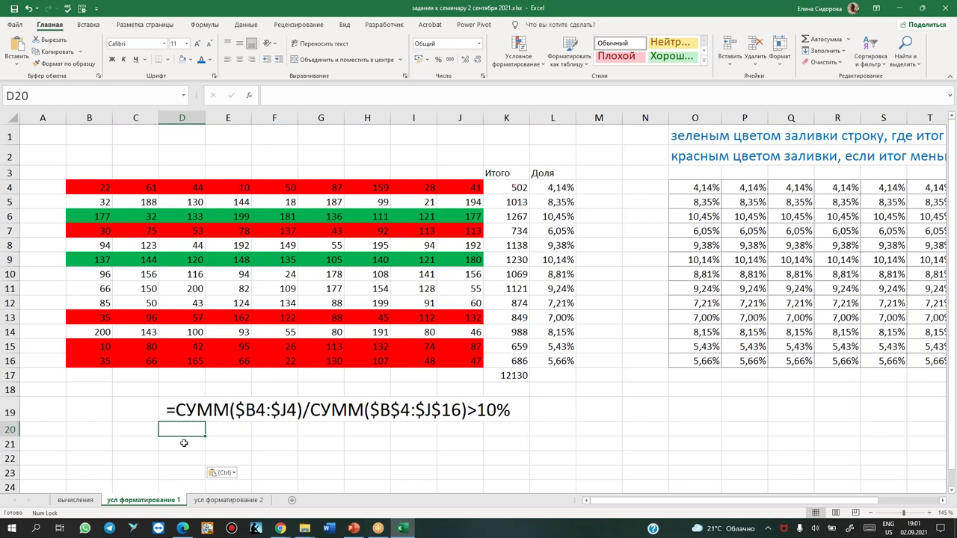
pyautogui.click(184, 445)
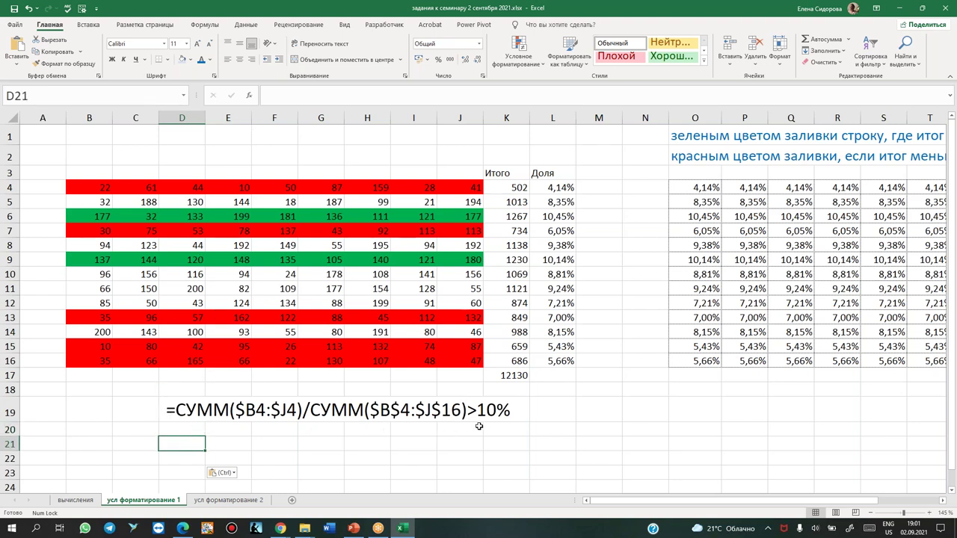
pyautogui.click(561, 318)
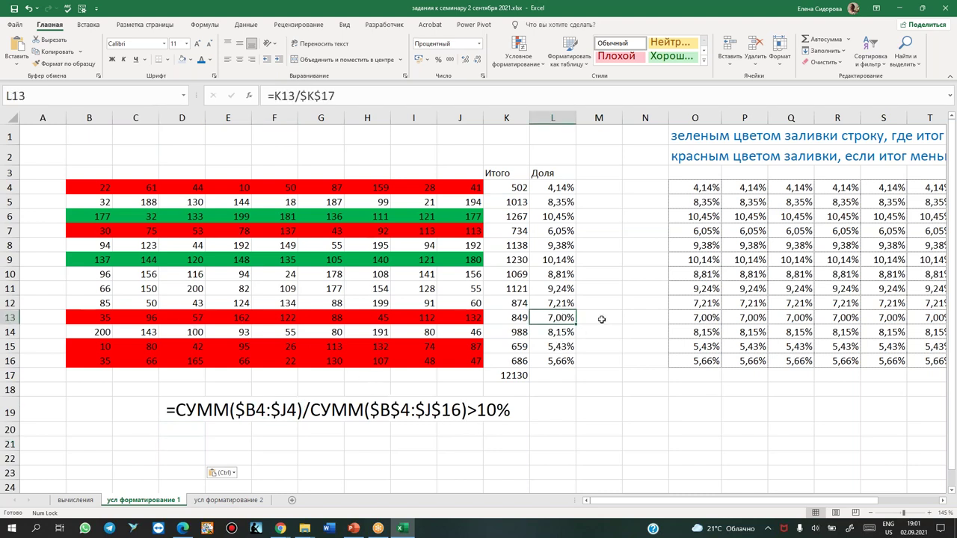
pyautogui.moveTo(694, 507)
pyautogui.mouseDown()
pyautogui.moveTo(820, 506)
pyautogui.moveTo(755, 506)
pyautogui.mouseUp()
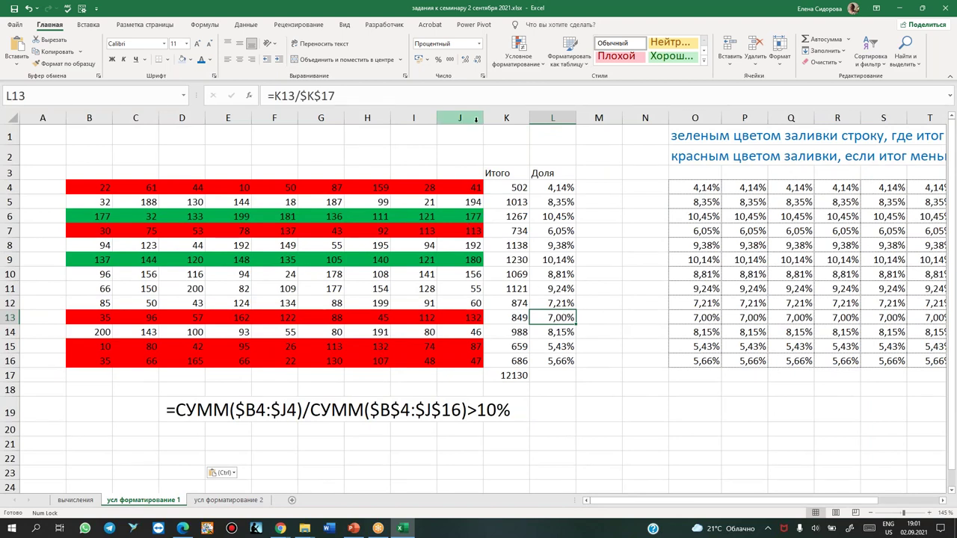
# Inspect row 13's share value by viewing it as a plain number
pyautogui.click(480, 44)
pyautogui.click(464, 64)
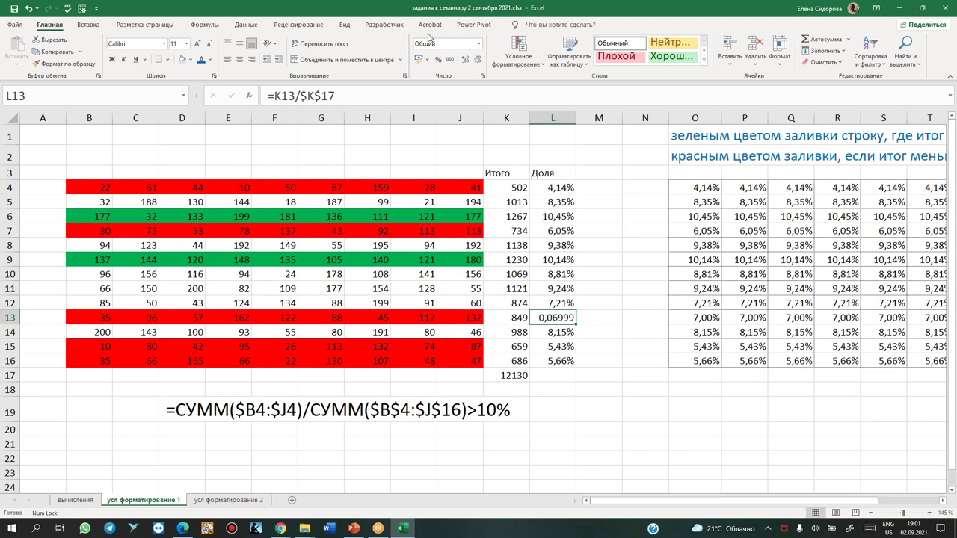
pyautogui.click(482, 47)
pyautogui.click(635, 368)
pyautogui.moveTo(33, 317); pyautogui.dragTo(604, 318)
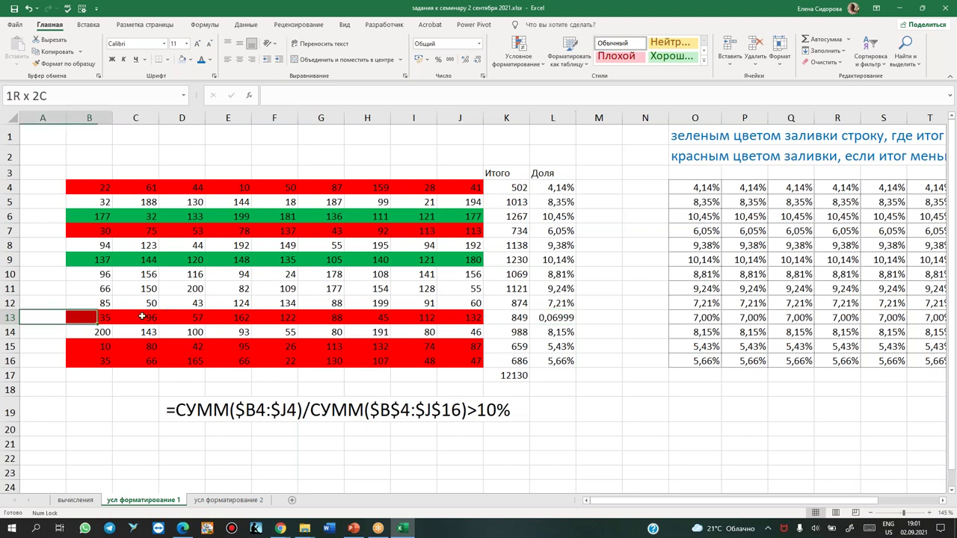
pyautogui.click(591, 319)
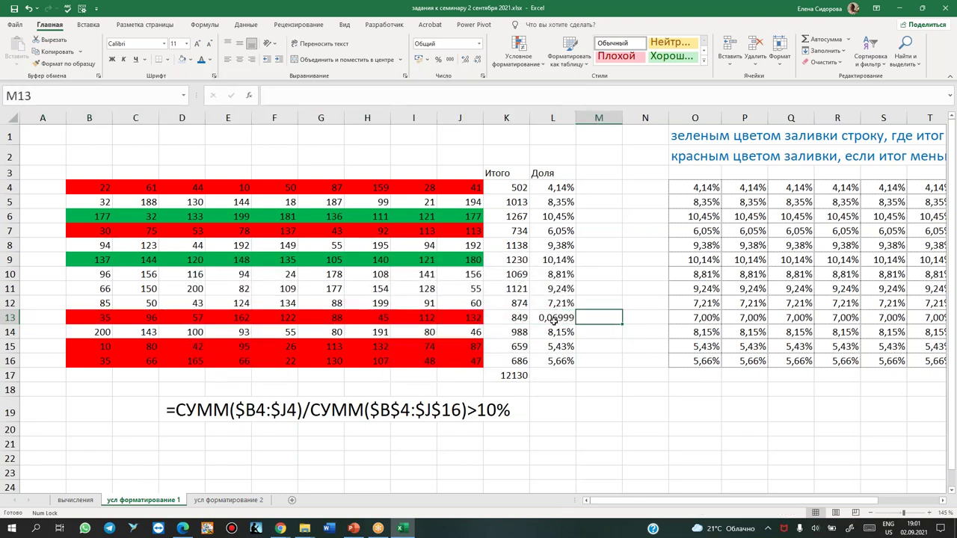
pyautogui.click(551, 318)
pyautogui.moveTo(551, 187); pyautogui.dragTo(551, 360)
pyautogui.click(540, 314)
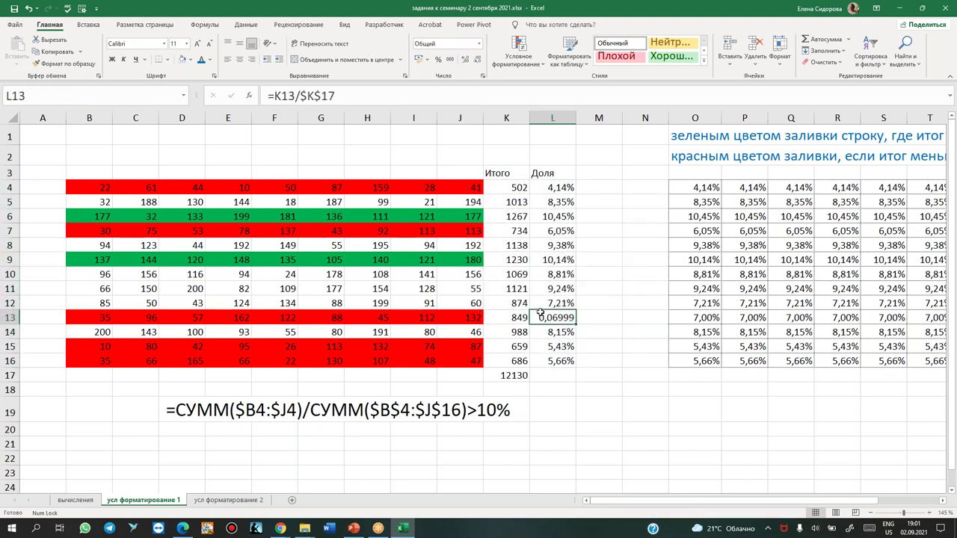
# Format the shares in L4:L16 as percentages with three decimal places
pyautogui.moveTo(550, 188); pyautogui.dragTo(562, 364)
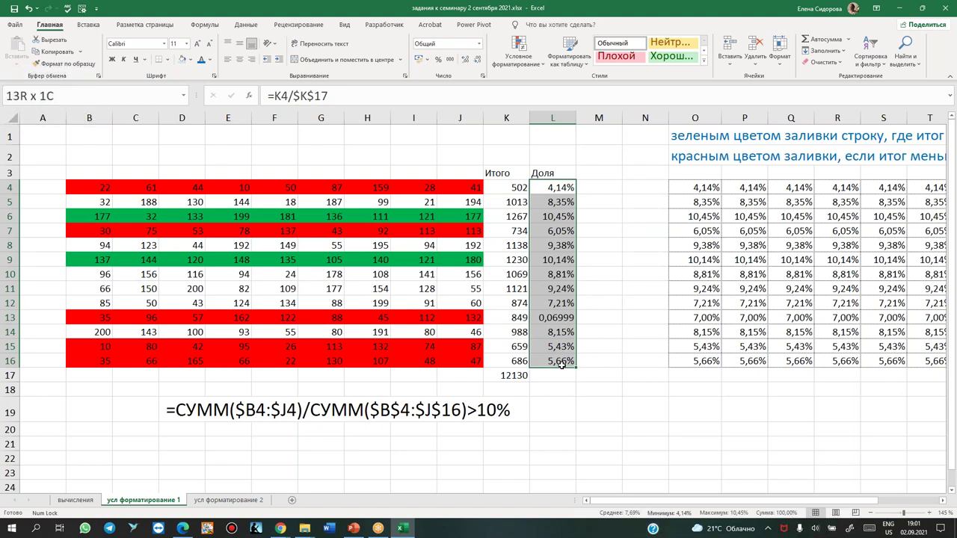
pyautogui.click(483, 77)
pyautogui.click(362, 152)
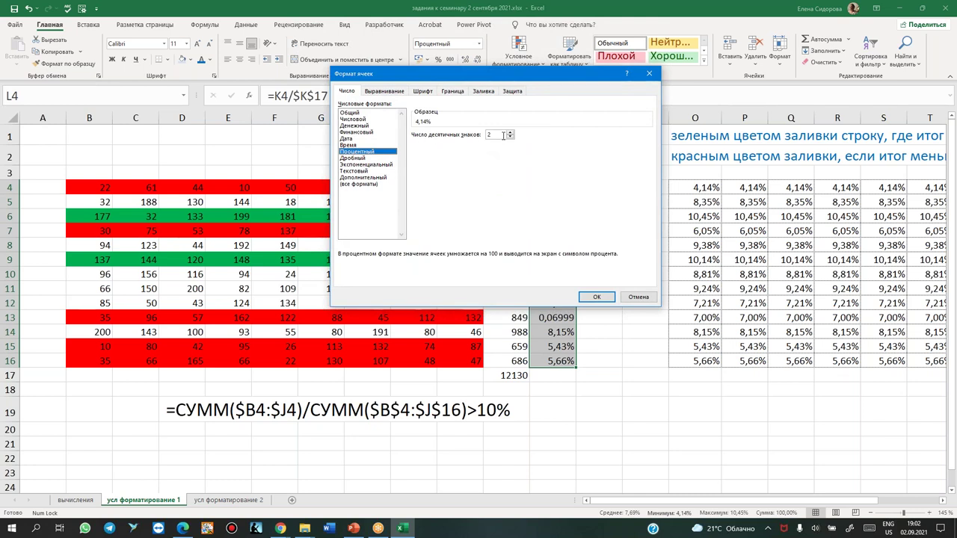
pyautogui.click(511, 132)
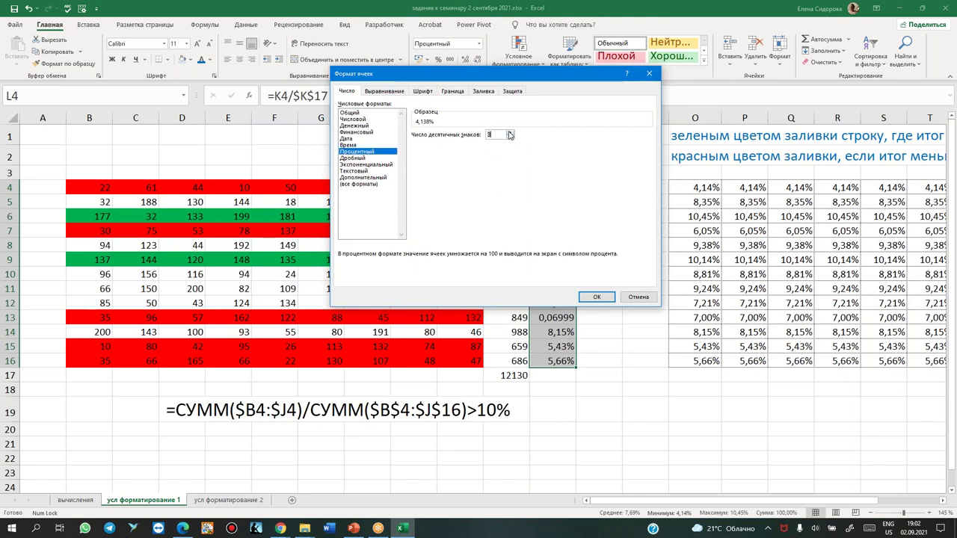
pyautogui.click(612, 301)
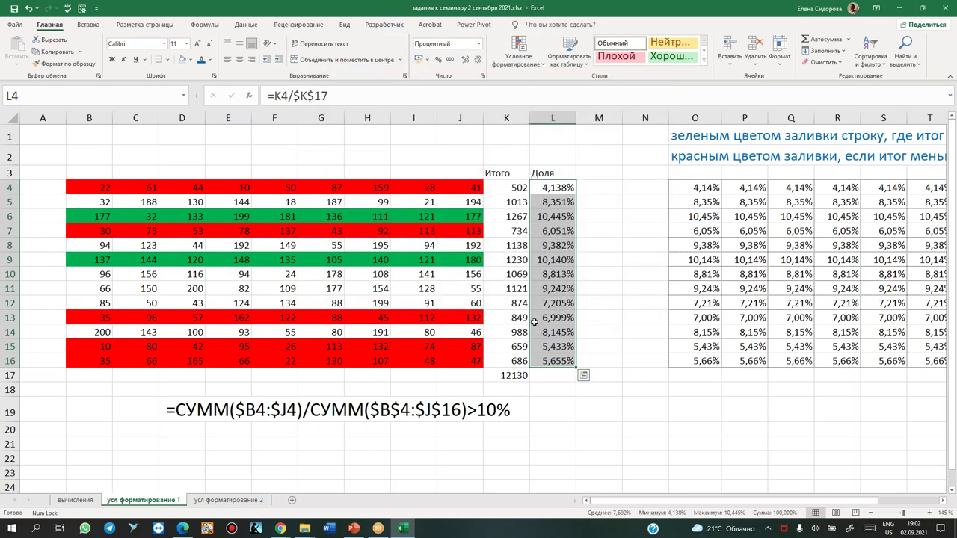
pyautogui.click(537, 318)
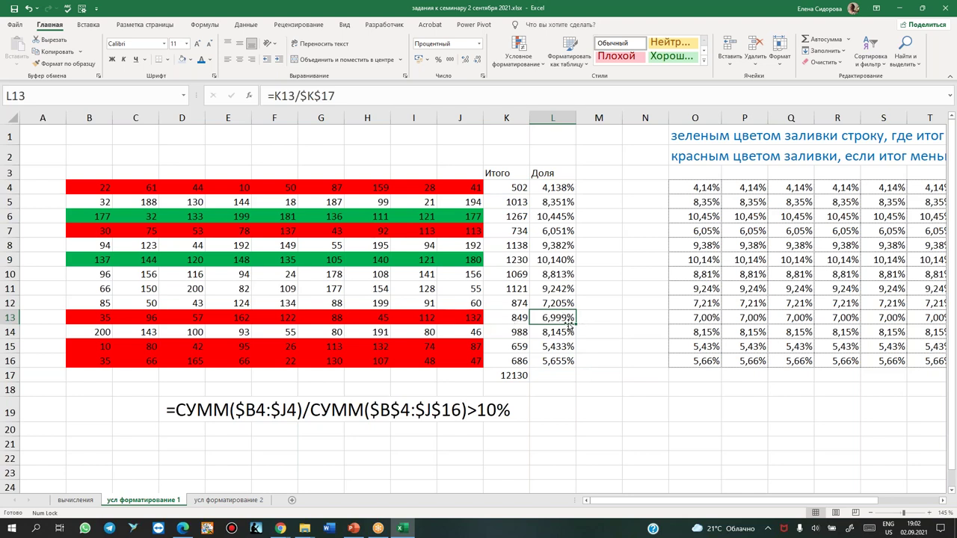
pyautogui.click(439, 316)
pyautogui.moveTo(438, 317); pyautogui.dragTo(78, 310)
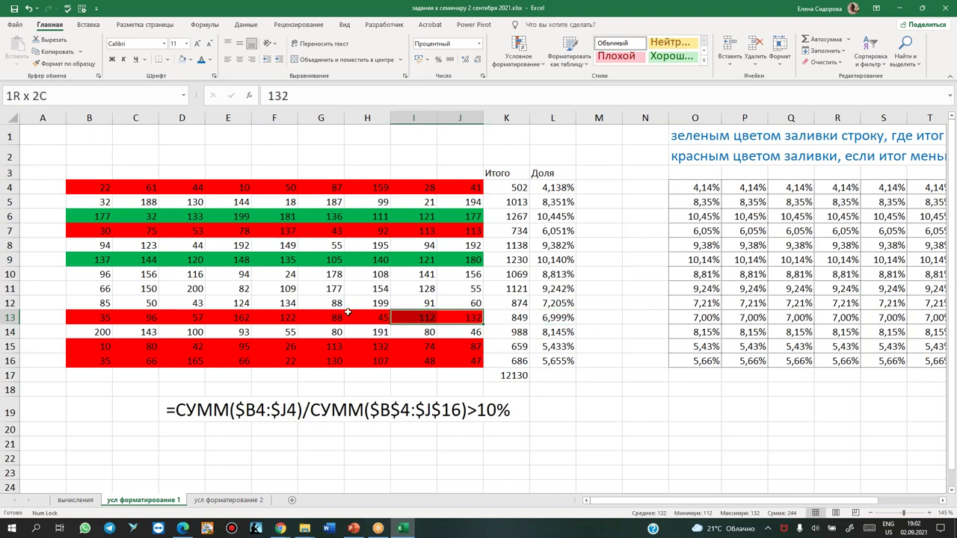
pyautogui.click(609, 315)
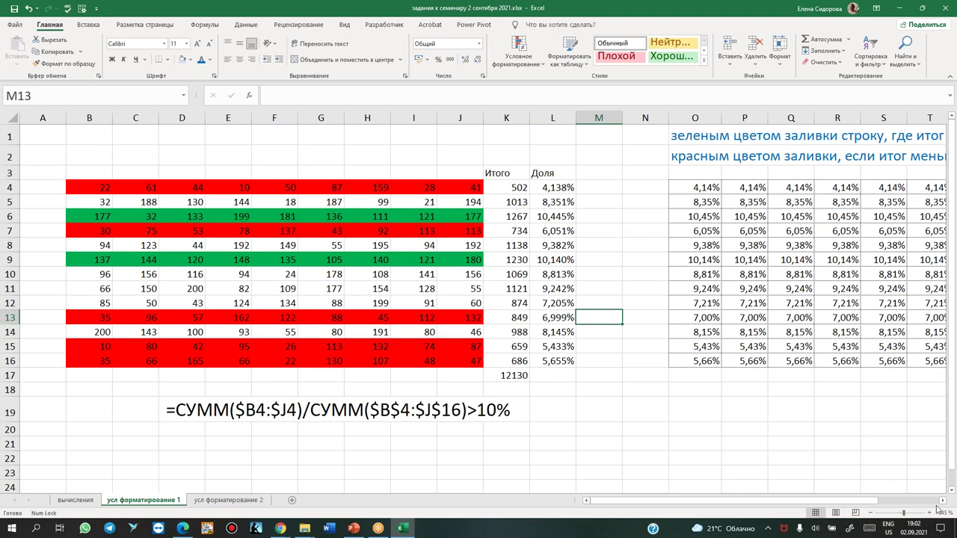
pyautogui.click(70, 503)
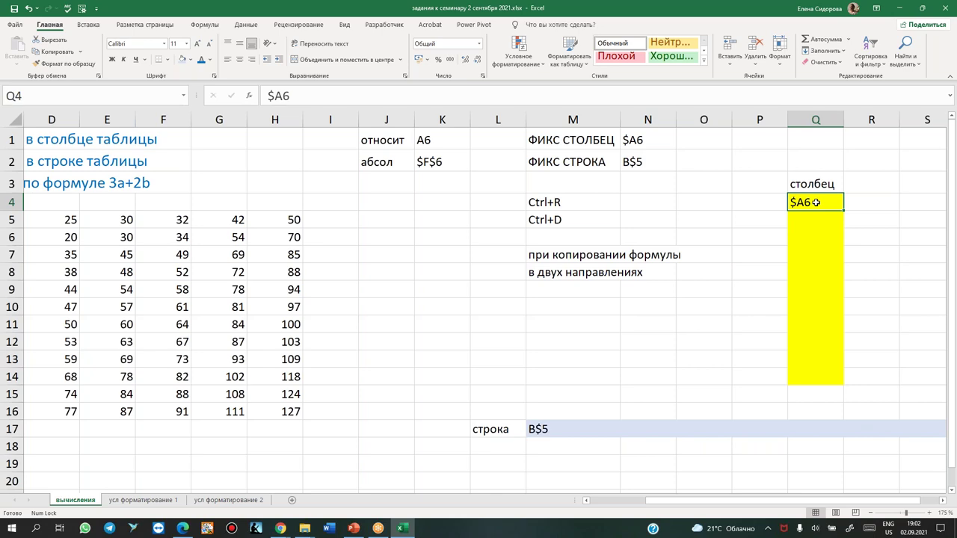
pyautogui.moveTo(546, 255); pyautogui.dragTo(546, 275)
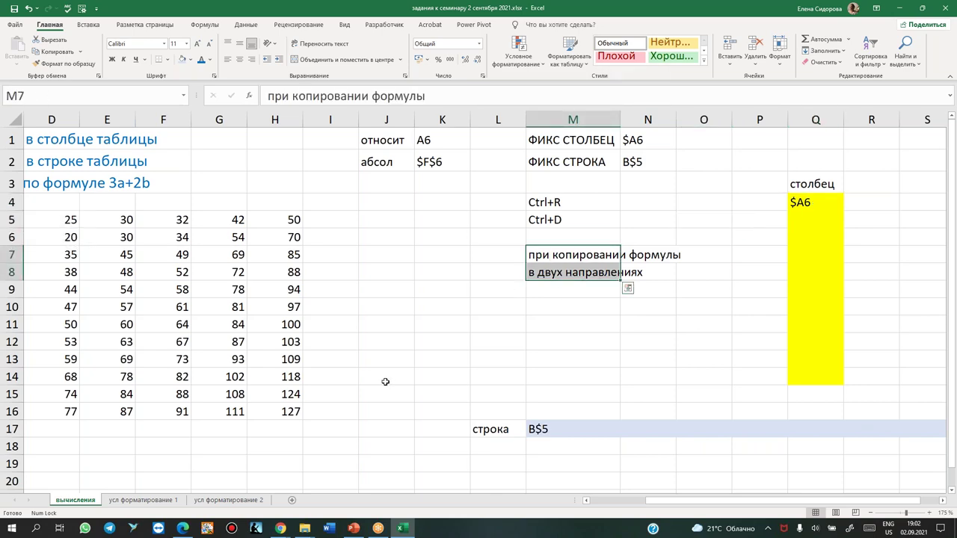
pyautogui.click(143, 500)
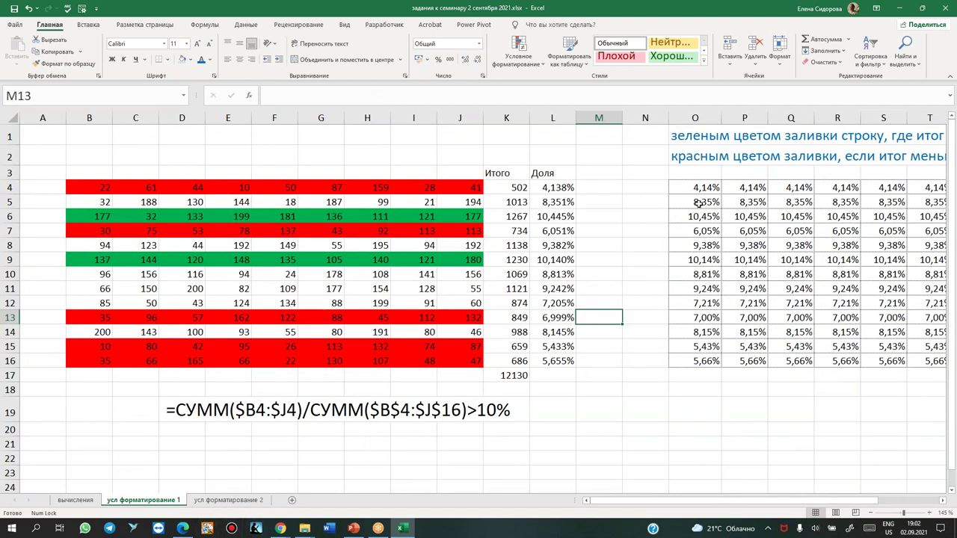
pyautogui.click(88, 183)
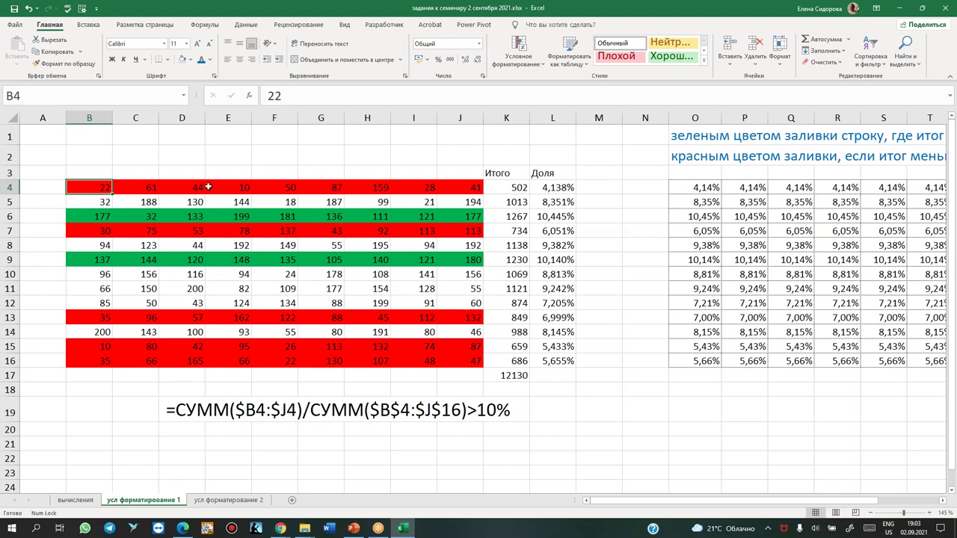
pyautogui.click(130, 186)
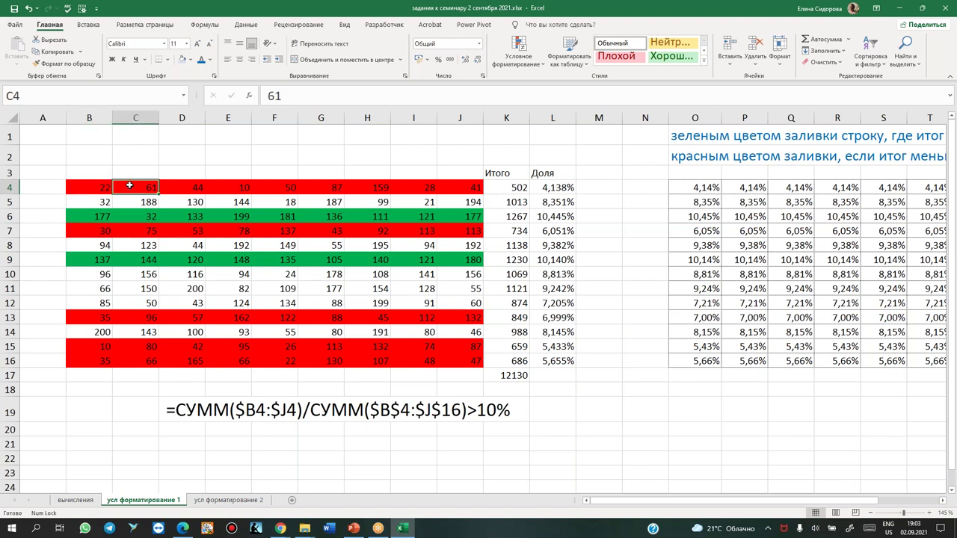
pyautogui.doubleClick(752, 186)
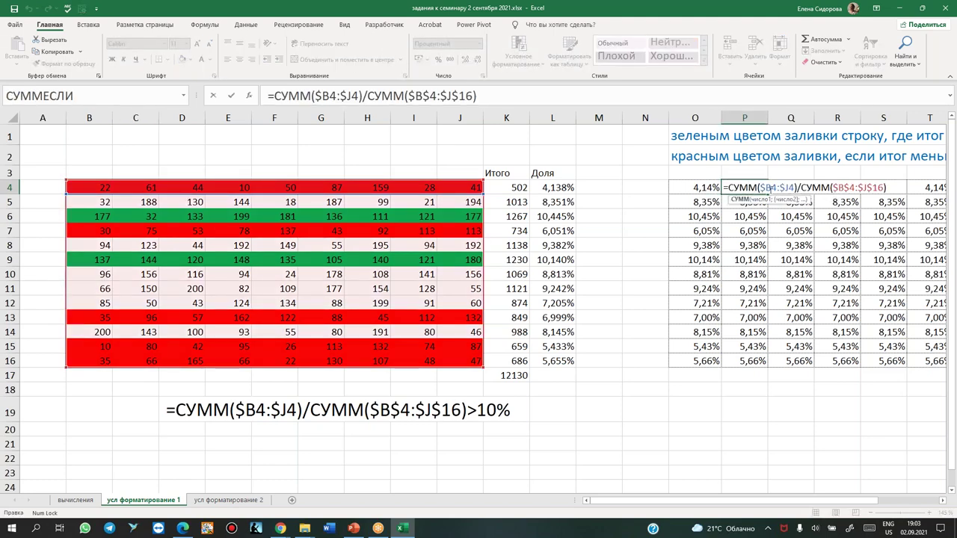
pyautogui.press('Escape')
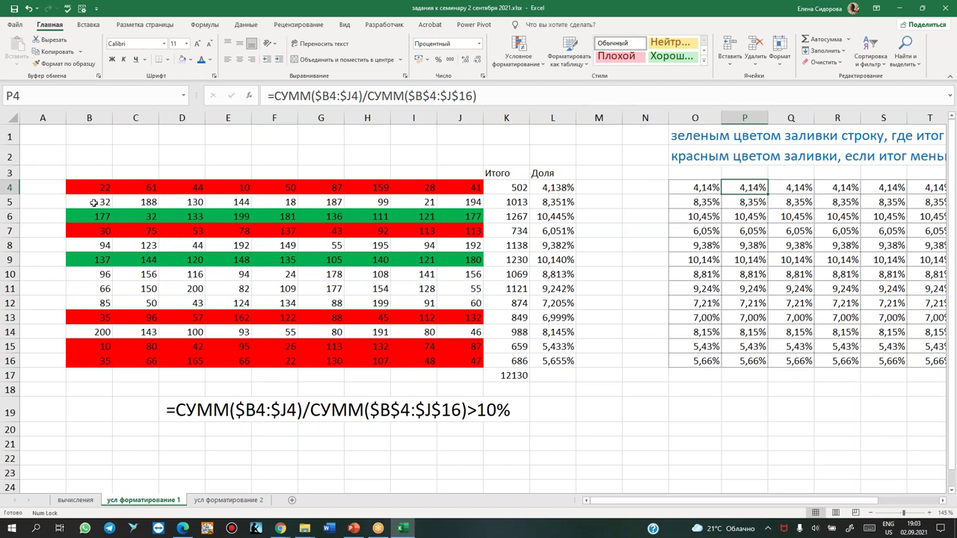
pyautogui.click(93, 203)
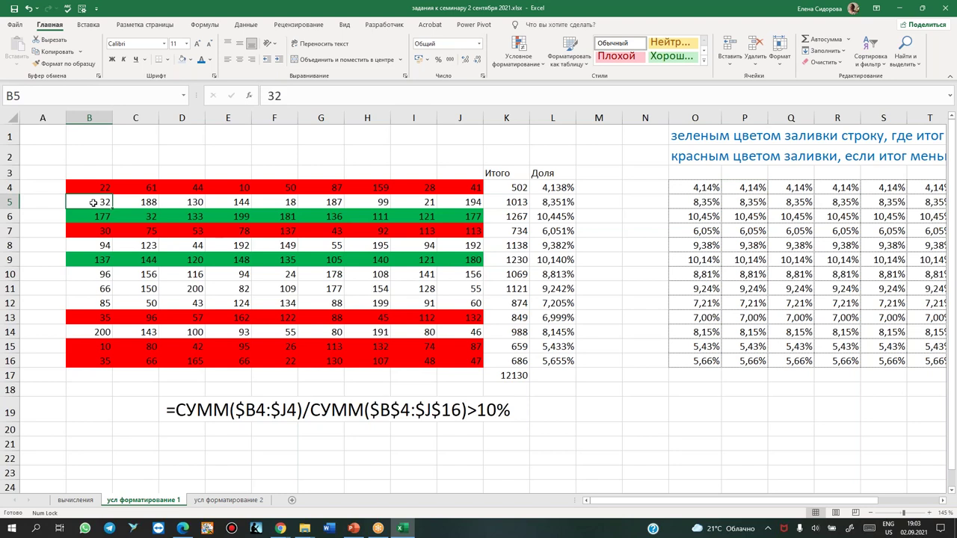
pyautogui.click(136, 201)
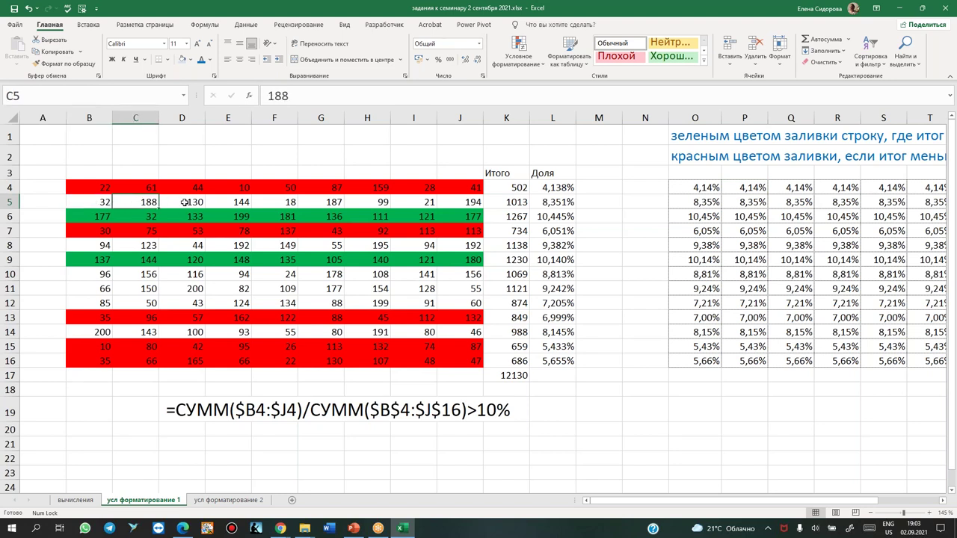
pyautogui.click(196, 202)
pyautogui.click(229, 202)
pyautogui.moveTo(361, 203); pyautogui.dragTo(494, 202)
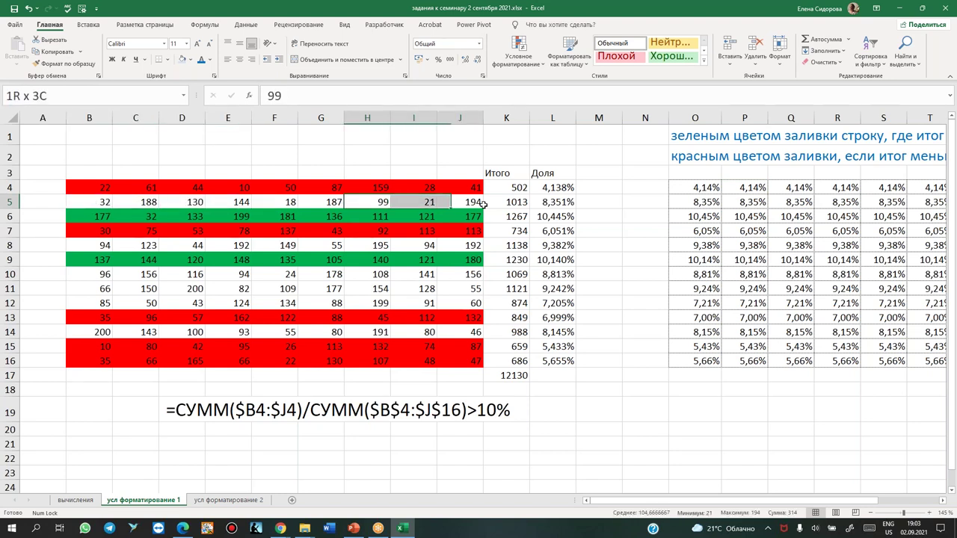
pyautogui.moveTo(82, 202); pyautogui.dragTo(479, 203)
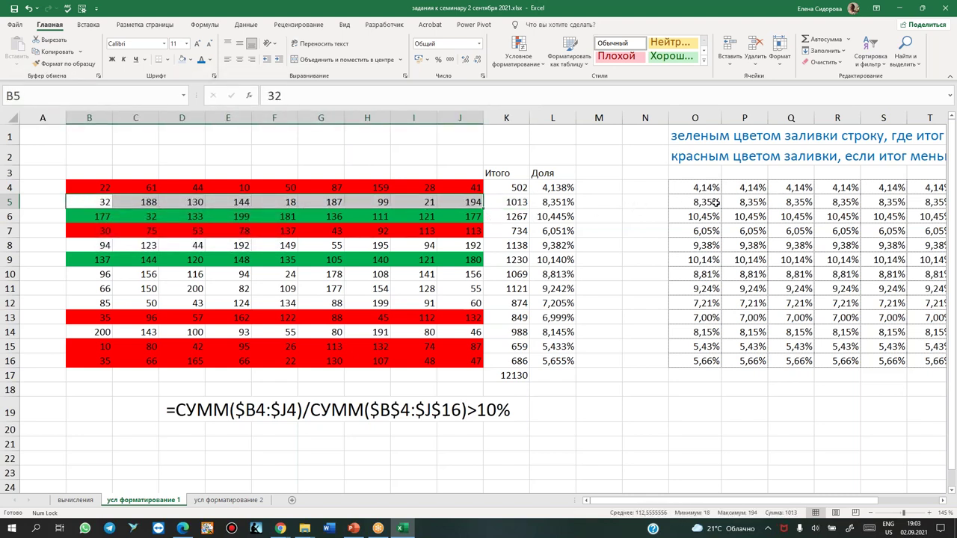
pyautogui.click(632, 245)
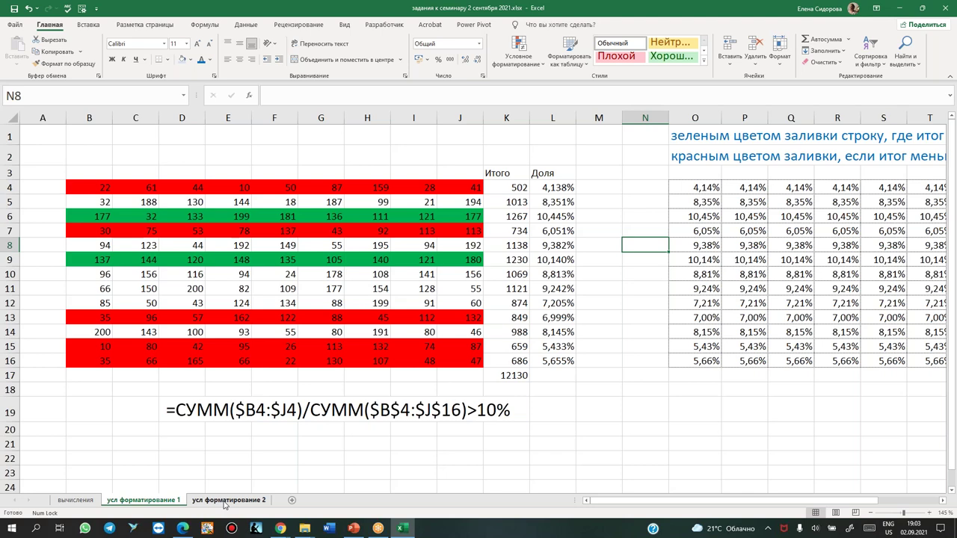
# Open the усл форматирование 2 sheet and review the stock and minimum stock columns E and F
pyautogui.click(224, 501)
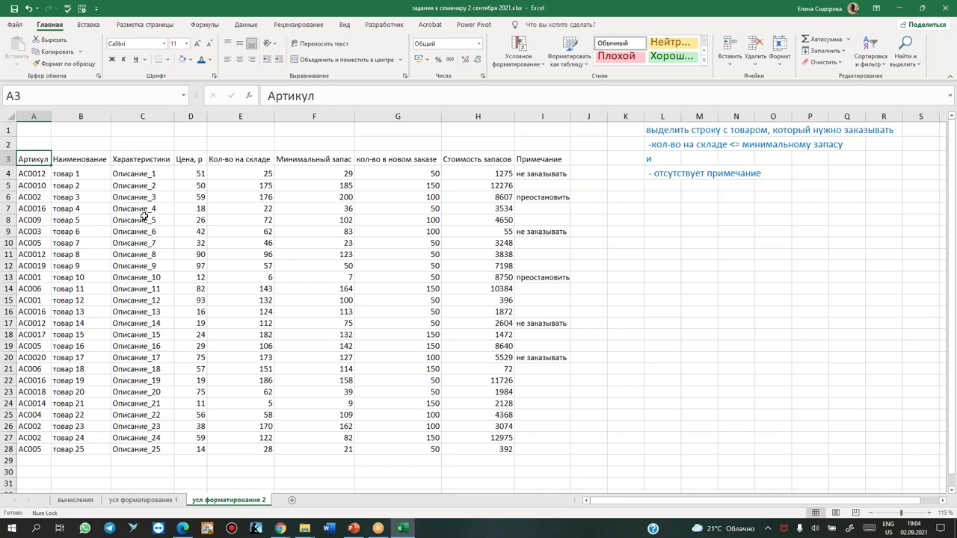
pyautogui.click(240, 116)
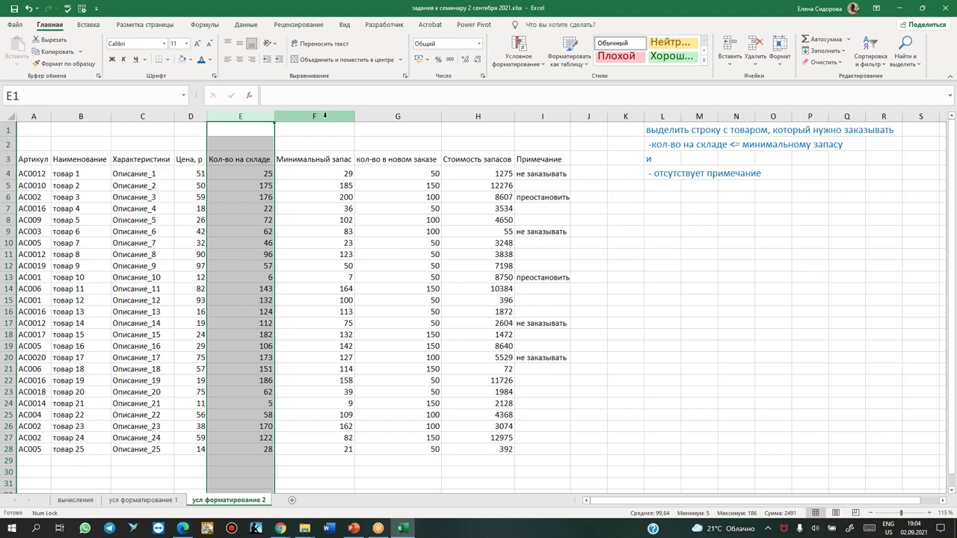
pyautogui.click(324, 116)
pyautogui.click(318, 174)
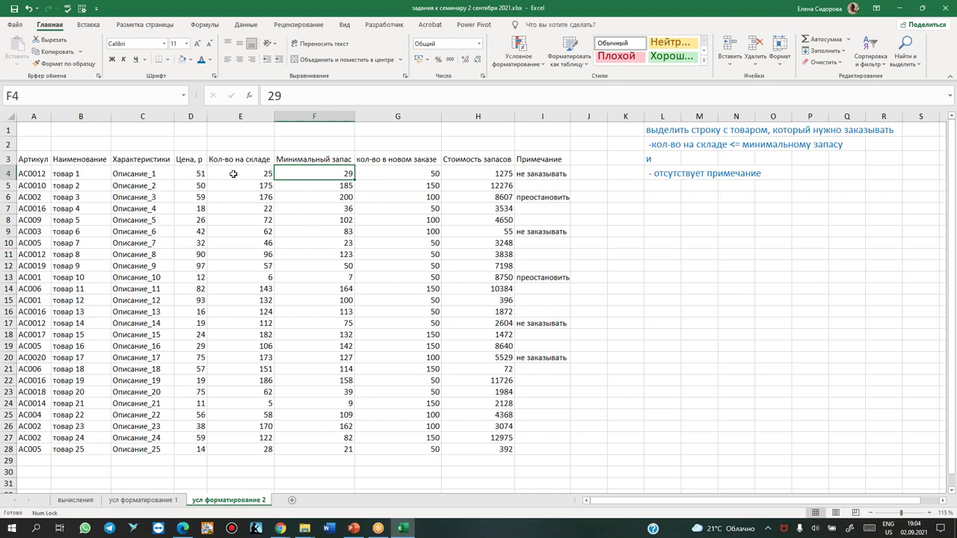
pyautogui.moveTo(233, 173); pyautogui.dragTo(300, 175)
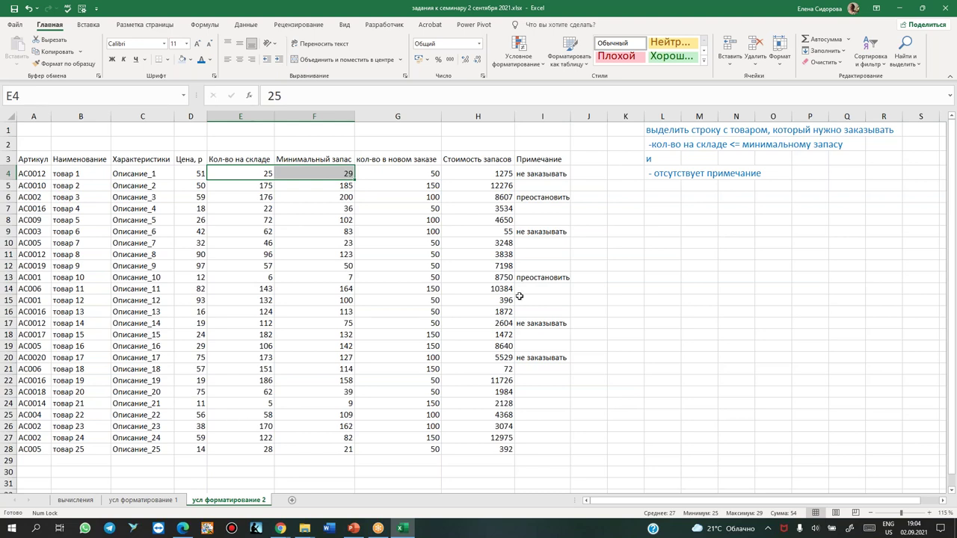
pyautogui.click(221, 174)
pyautogui.moveTo(220, 173); pyautogui.dragTo(254, 448)
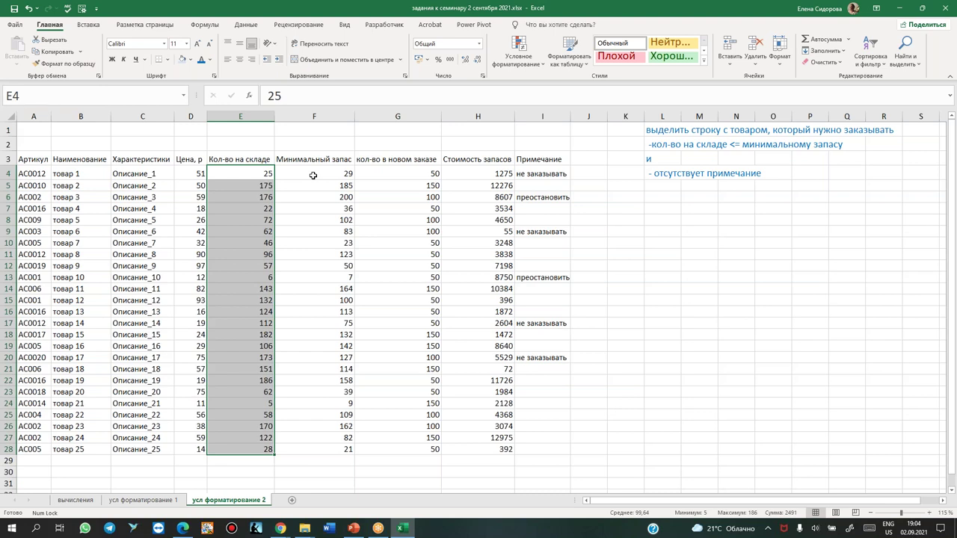
# Review the Примечание notes in column I, such as не заказывать and преостановить
pyautogui.click(555, 118)
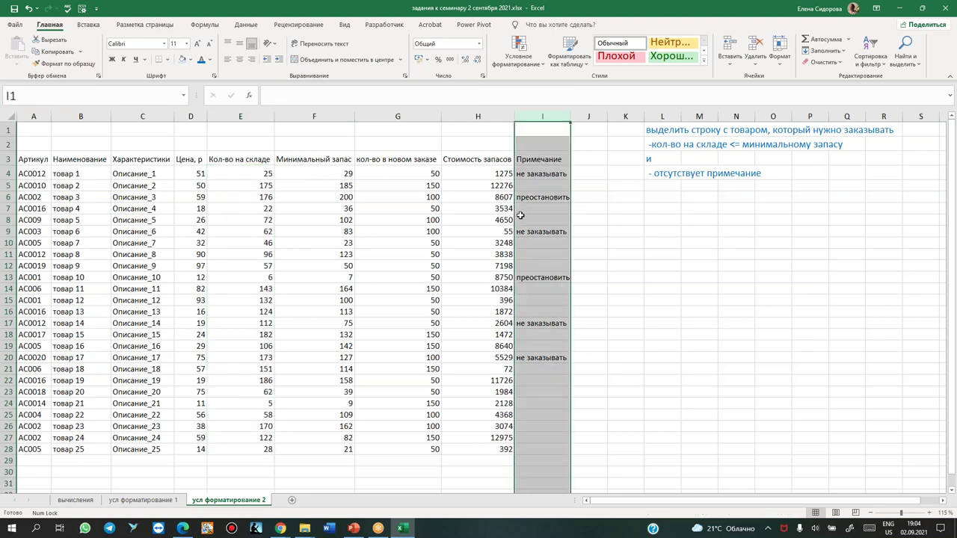
pyautogui.click(551, 159)
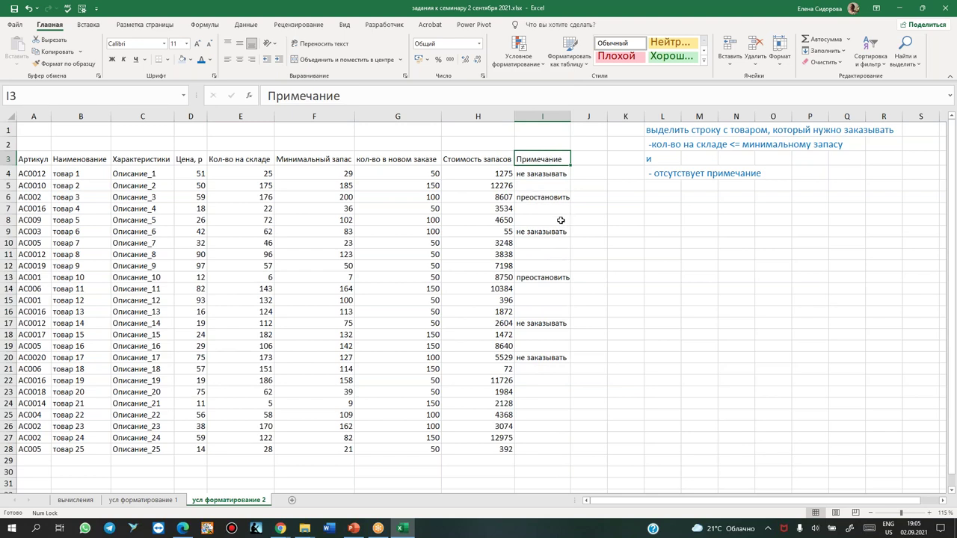
pyautogui.click(540, 175)
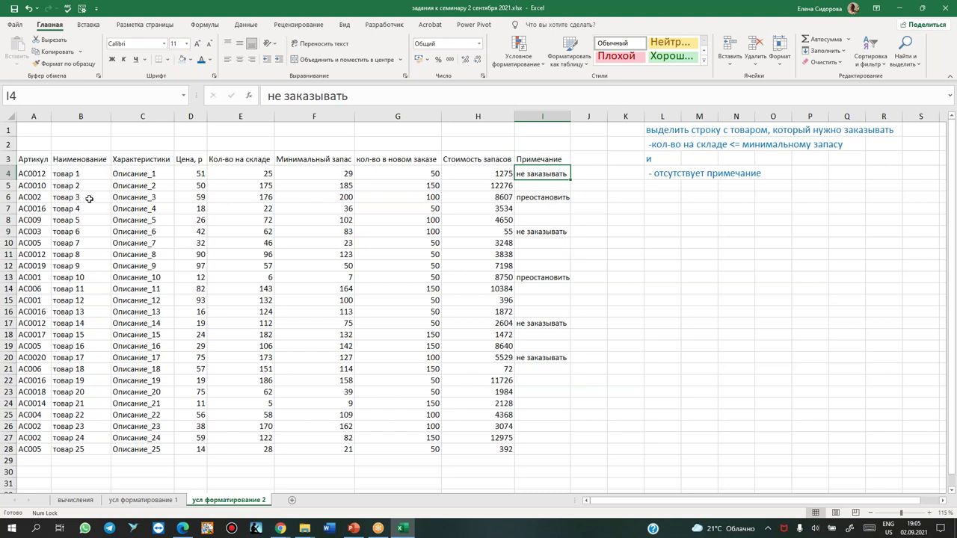
pyautogui.click(549, 197)
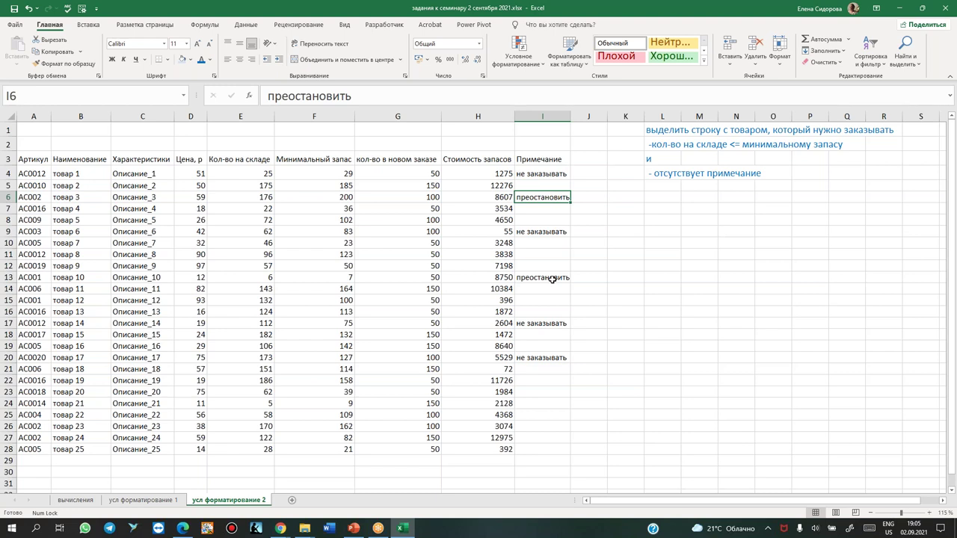
pyautogui.click(558, 172)
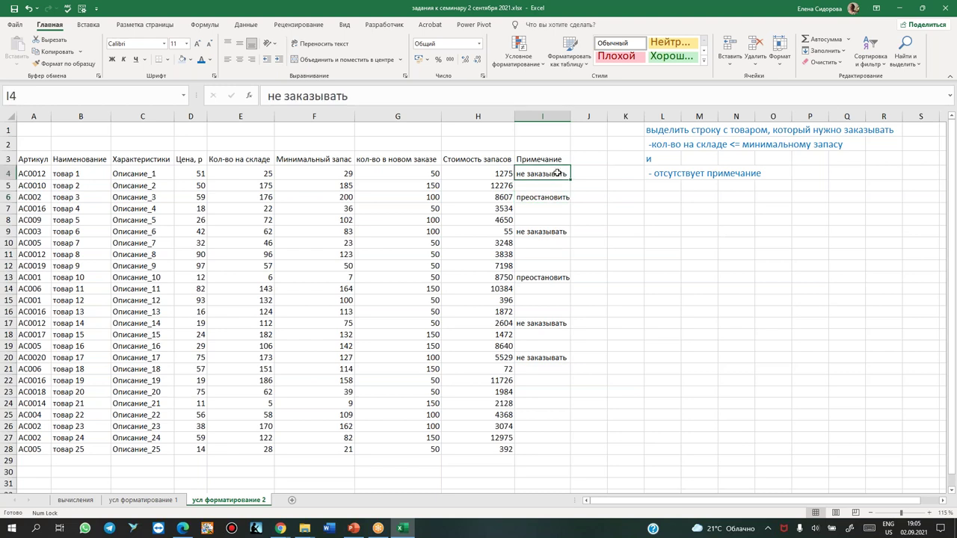
pyautogui.click(551, 197)
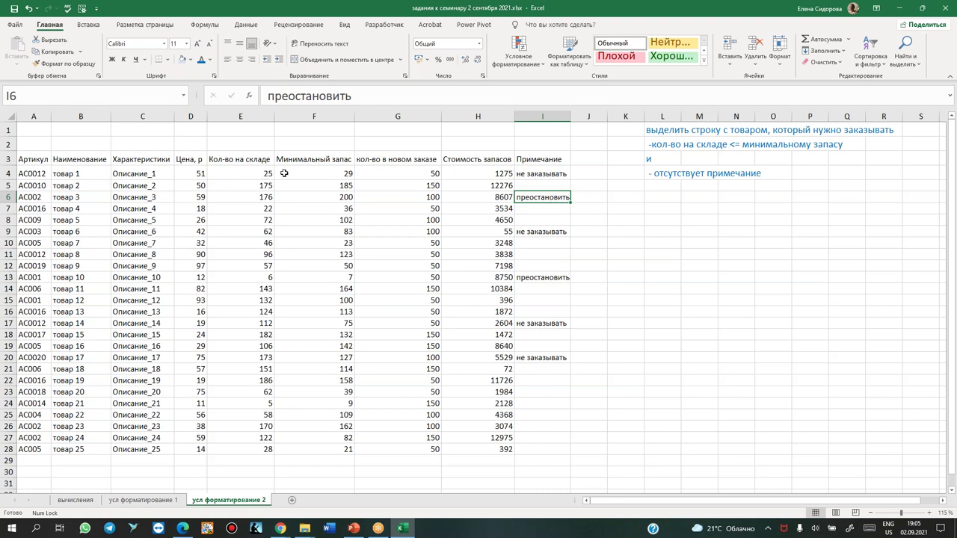
# Check the notes range I4:I28, then widen column K
pyautogui.click(312, 172)
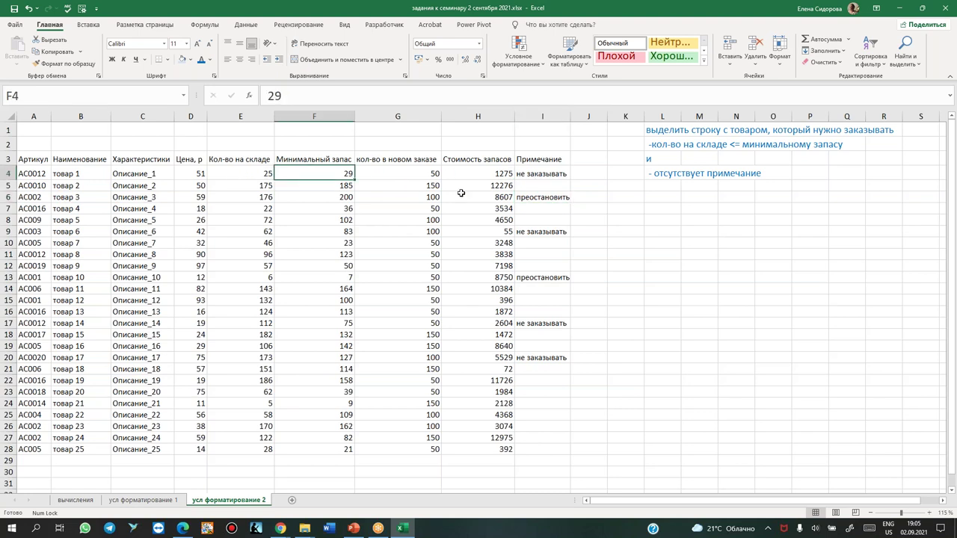
pyautogui.moveTo(530, 174); pyautogui.dragTo(535, 451)
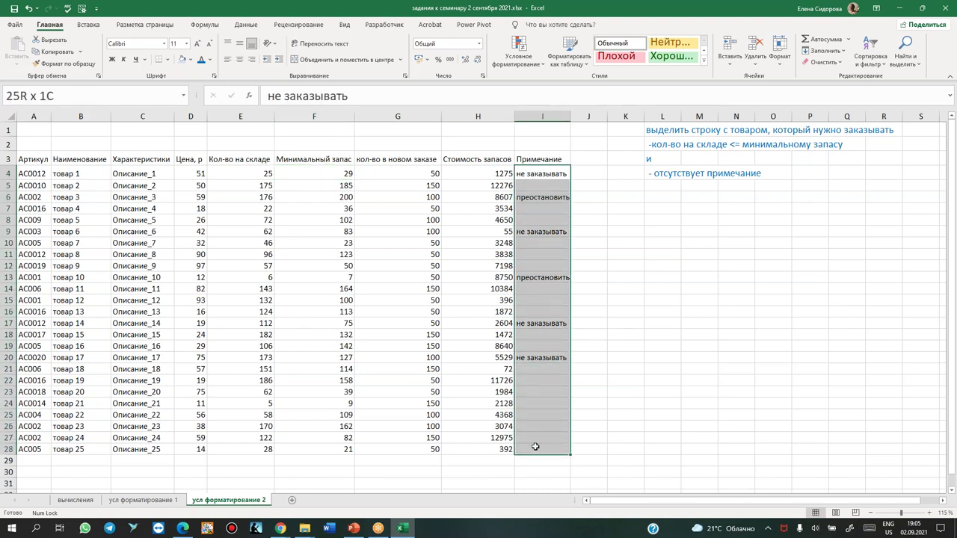
pyautogui.click(721, 220)
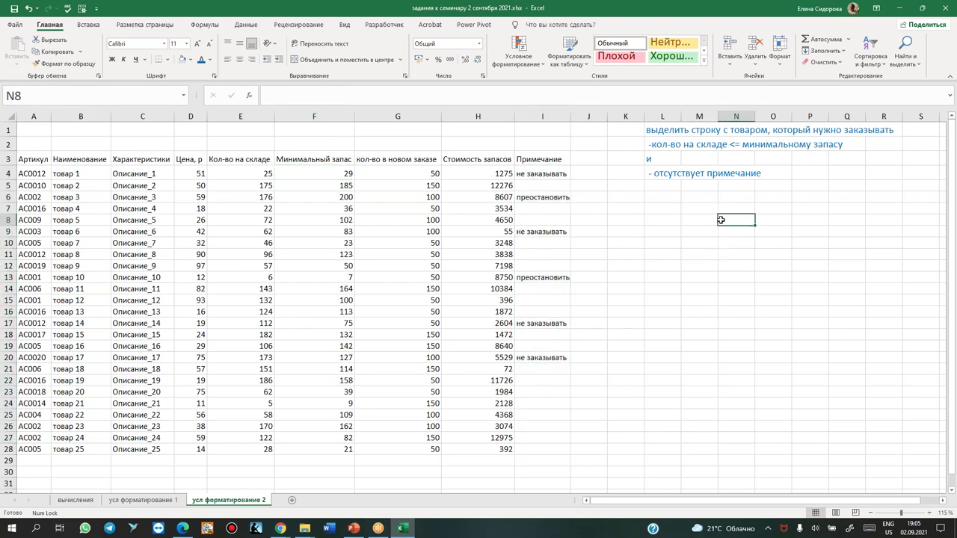
pyautogui.moveTo(645, 119); pyautogui.dragTo(693, 120)
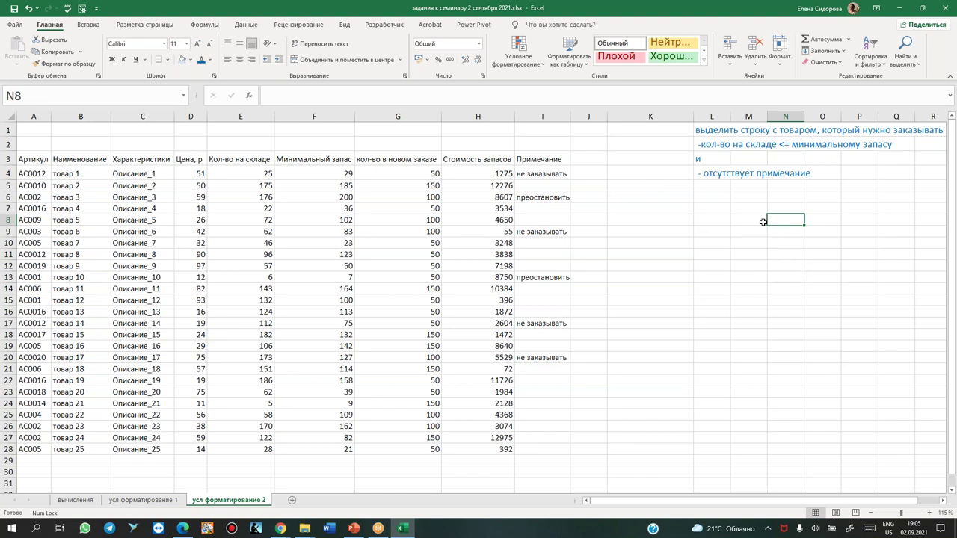
pyautogui.click(642, 174)
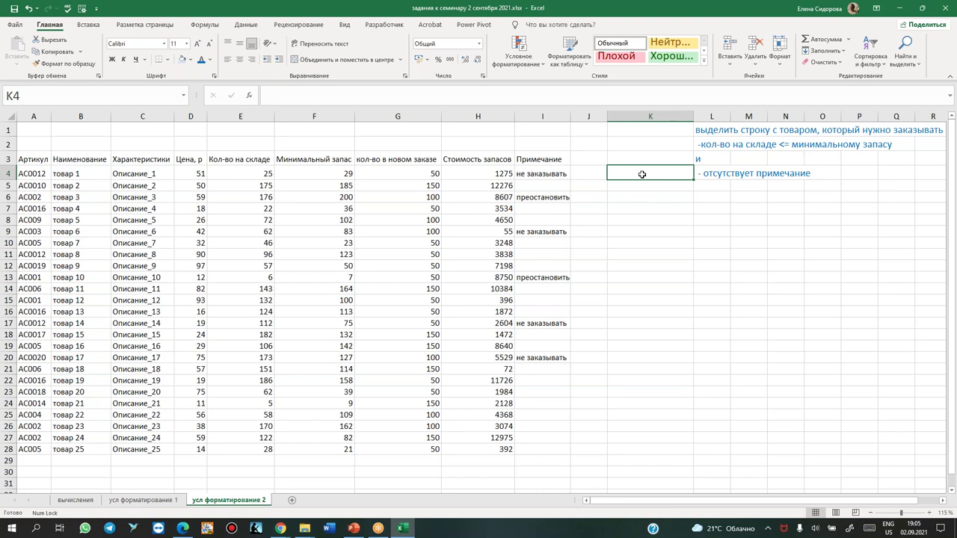
pyautogui.click(718, 173)
pyautogui.moveTo(712, 181)
pyautogui.mouseDown()
pyautogui.moveTo(774, 177)
pyautogui.moveTo(773, 161)
pyautogui.mouseUp()
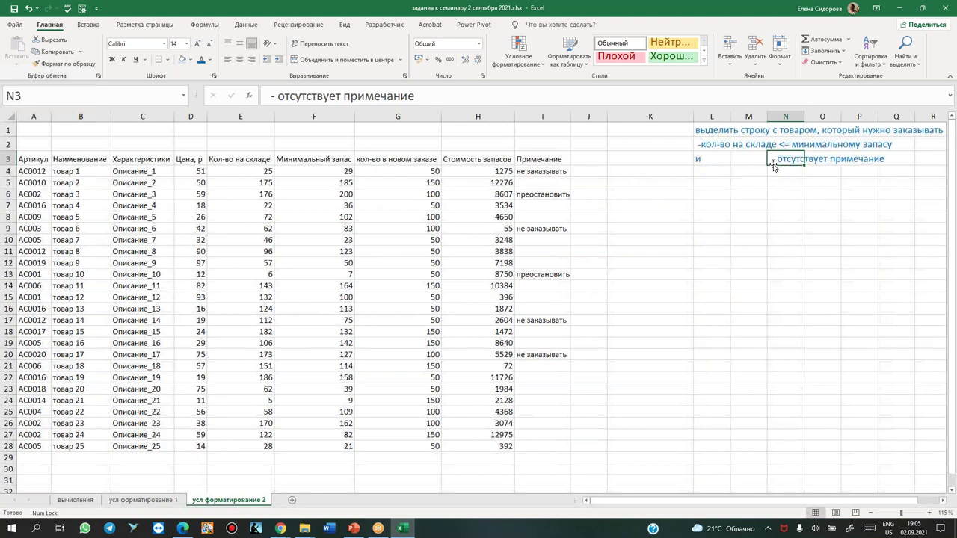
pyautogui.click(622, 173)
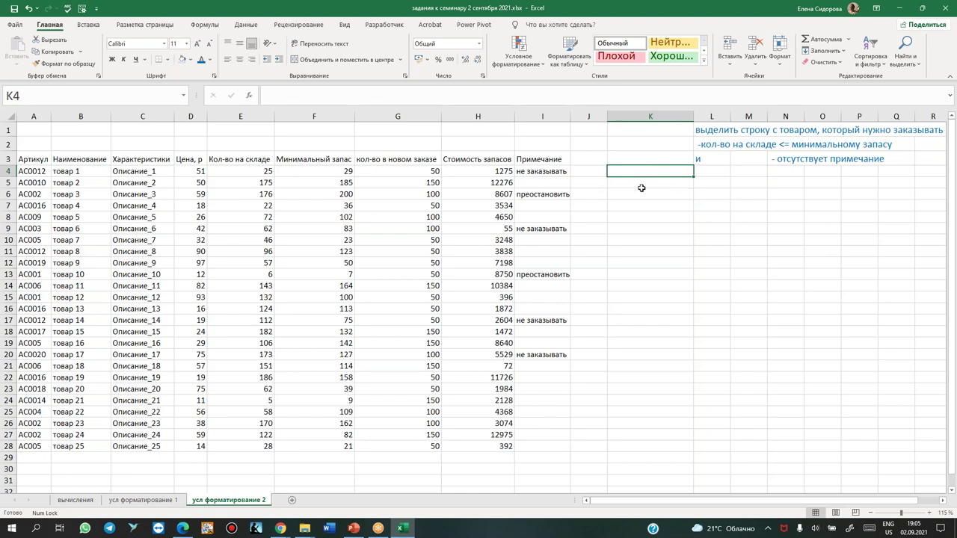
pyautogui.click(628, 155)
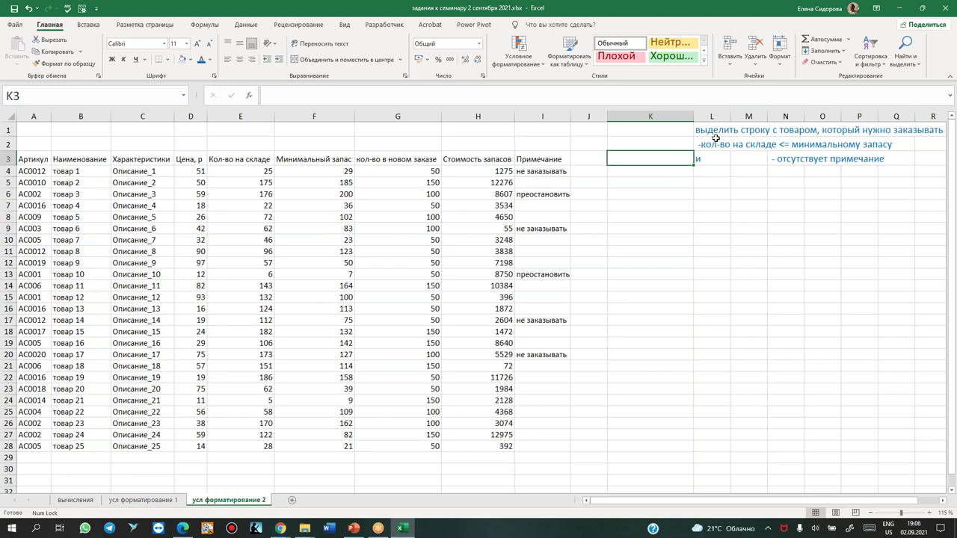
pyautogui.moveTo(698, 128); pyautogui.dragTo(922, 130)
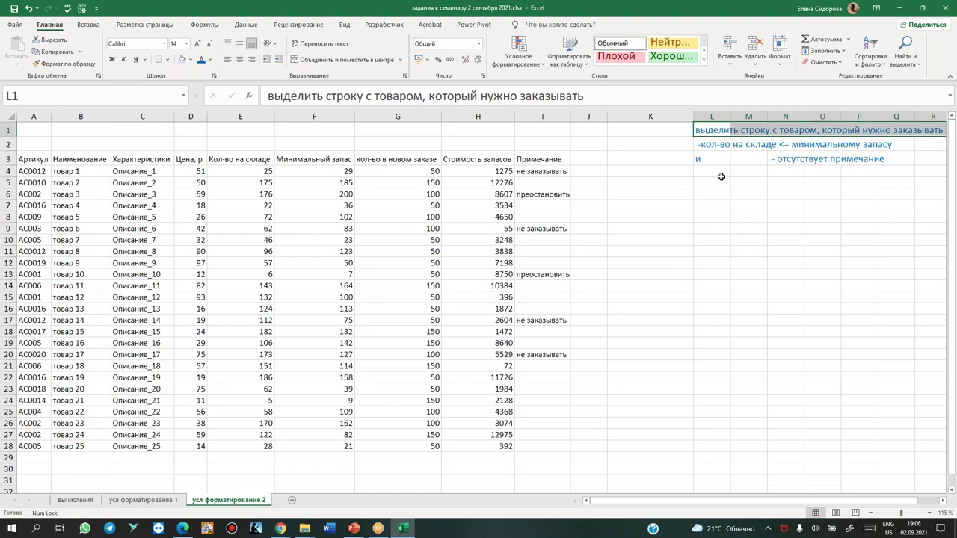
pyautogui.moveTo(700, 146); pyautogui.dragTo(892, 144)
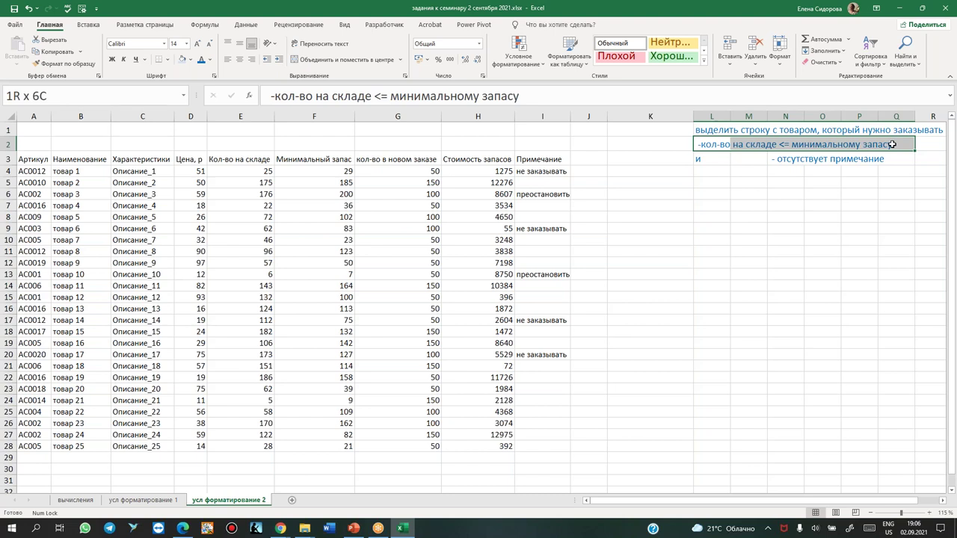
pyautogui.click(782, 161)
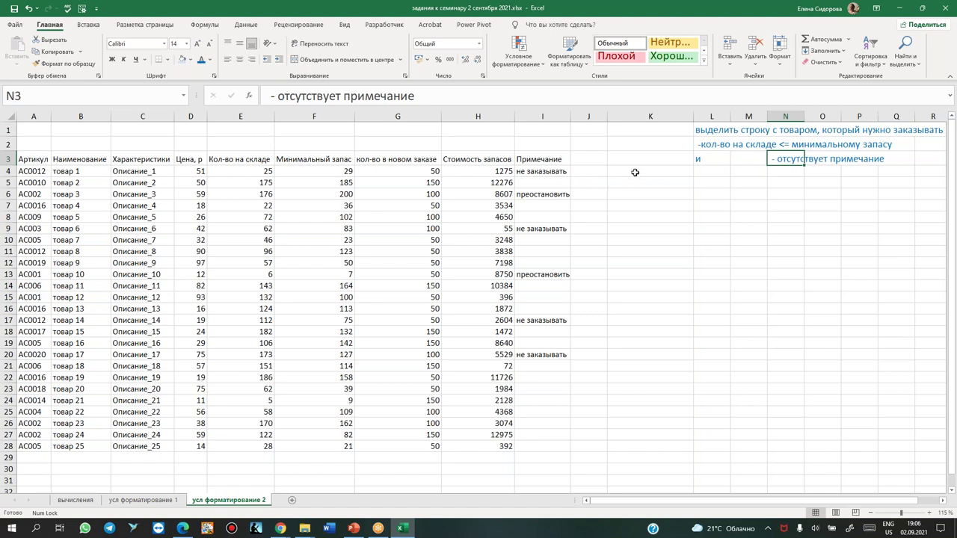
pyautogui.click(537, 171)
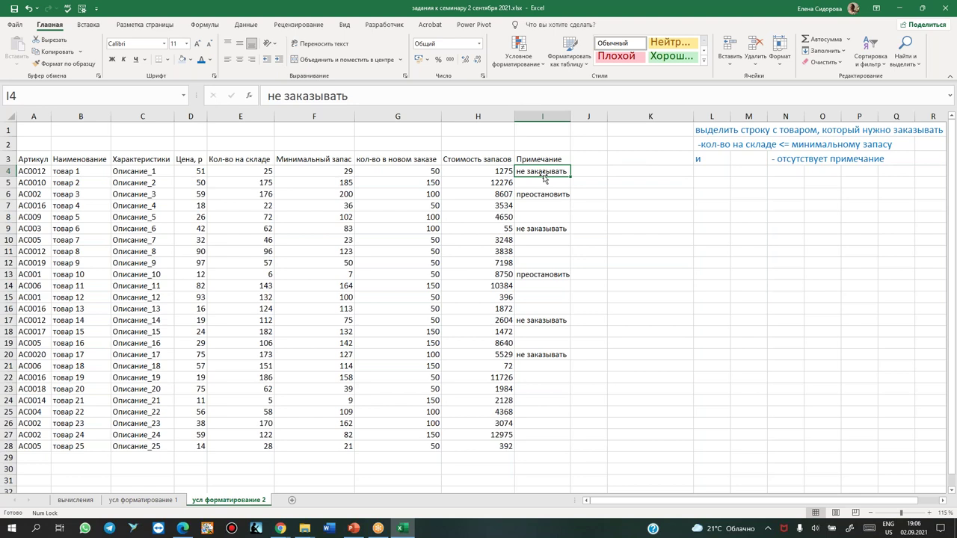
pyautogui.click(636, 172)
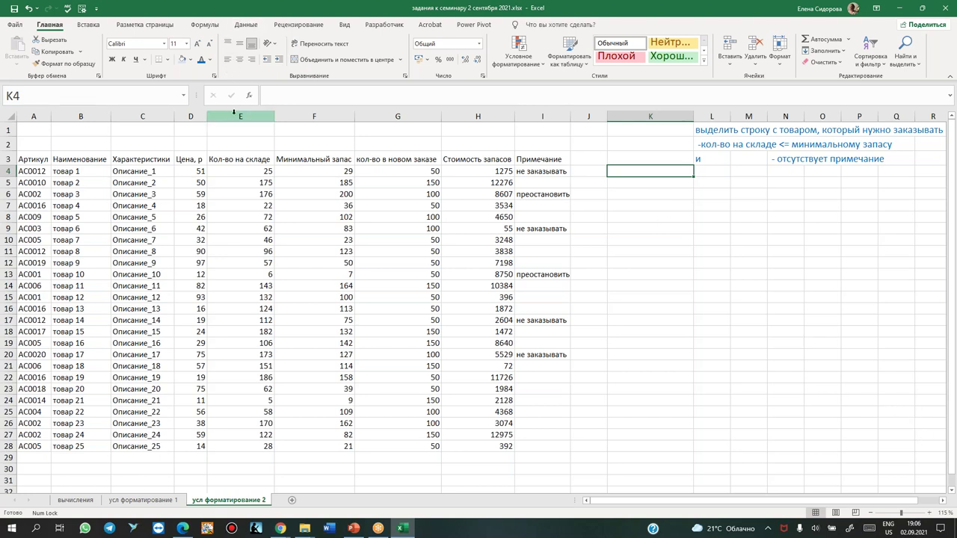
# Find ЕПУСТО among the Information functions, then begin a formula in K4
pyautogui.click(200, 25)
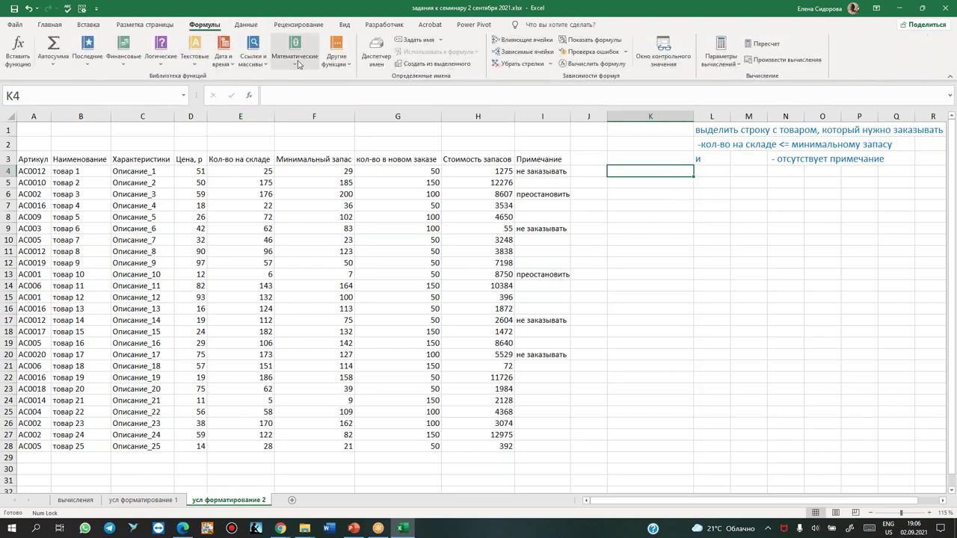
pyautogui.click(336, 52)
pyautogui.moveTo(381, 120)
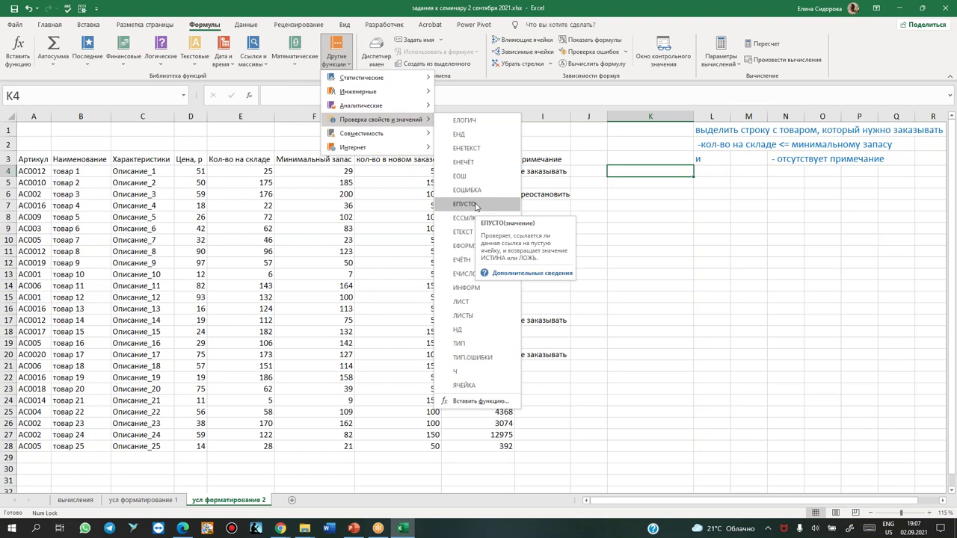
pyautogui.click(648, 174)
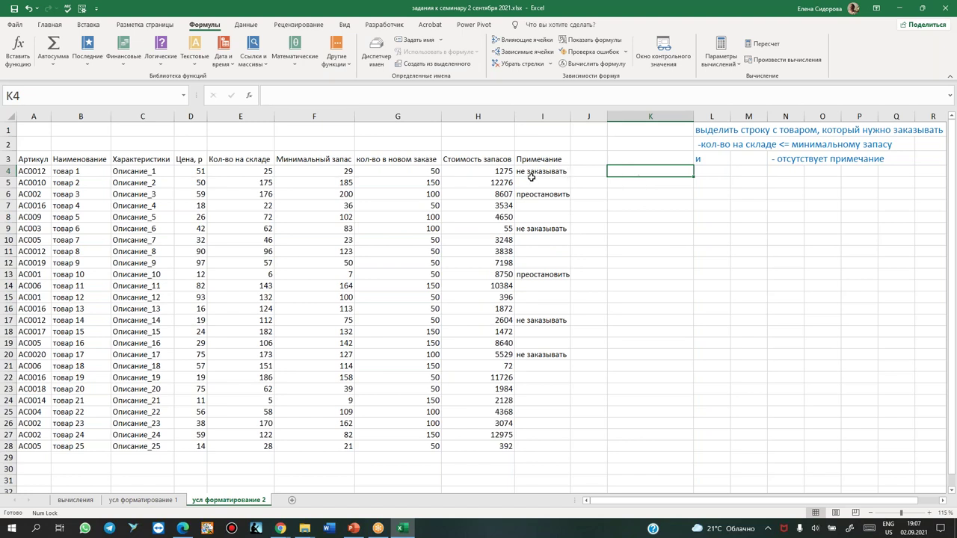
pyautogui.write('=')
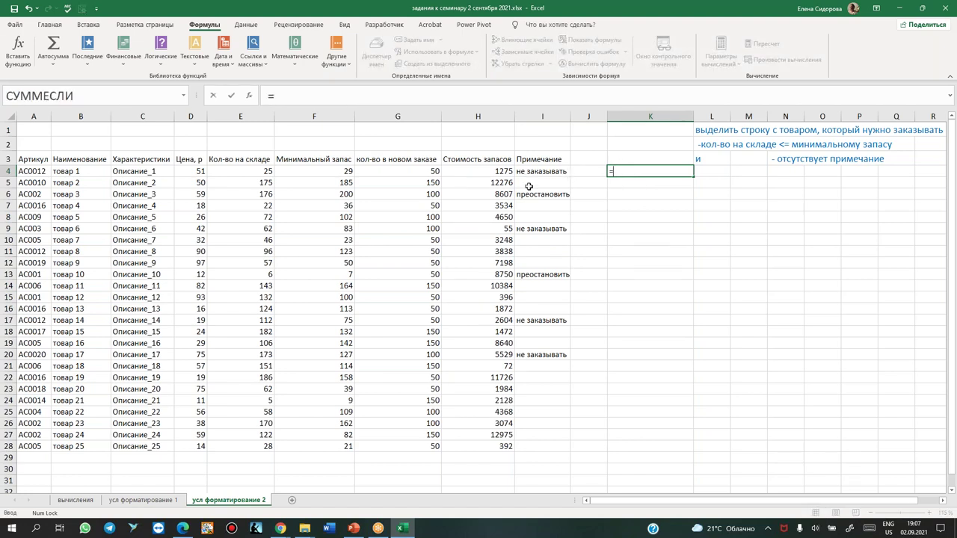
pyautogui.write('tg')
# Enter =ЕПУСТО(I4) in K4 and fill it down to K28
pyautogui.press('BackSpace')
pyautogui.press('BackSpace')
pyautogui.press('super+space')
pyautogui.press('super+space')
pyautogui.write('еп')
pyautogui.press('Tab')
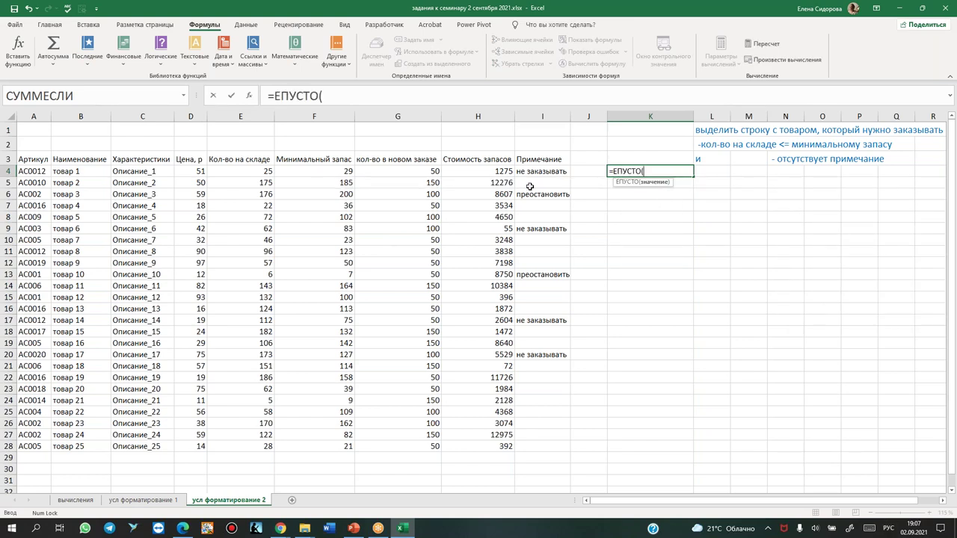
pyautogui.click(532, 170)
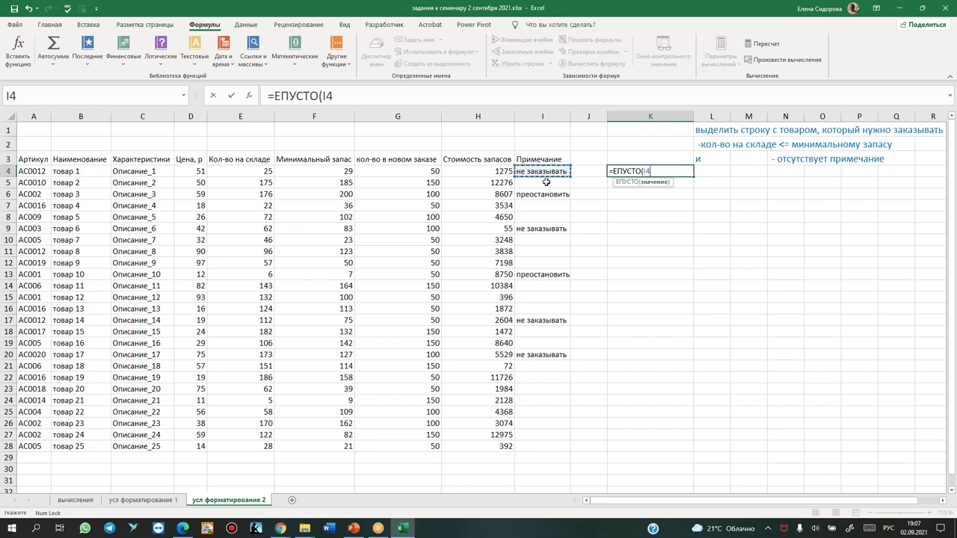
pyautogui.press('Return')
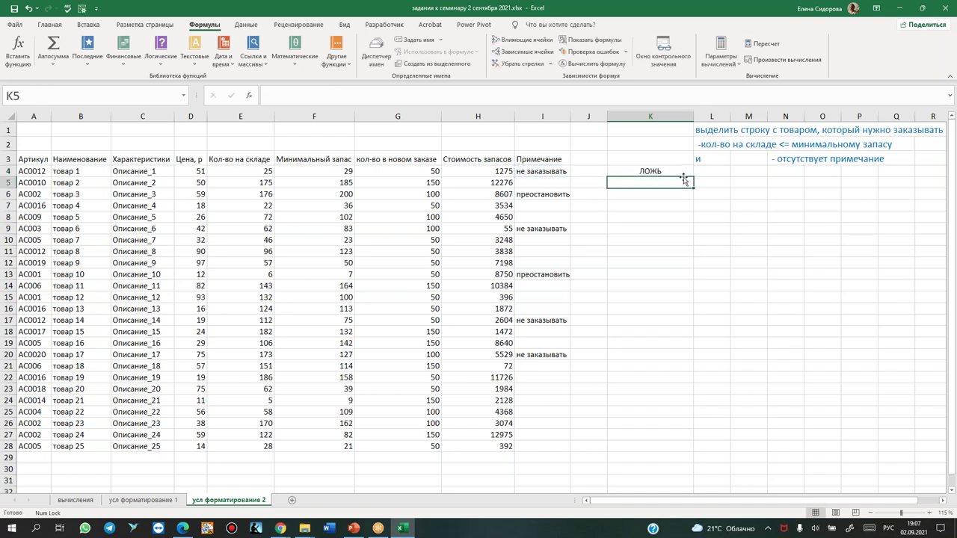
pyautogui.click(673, 171)
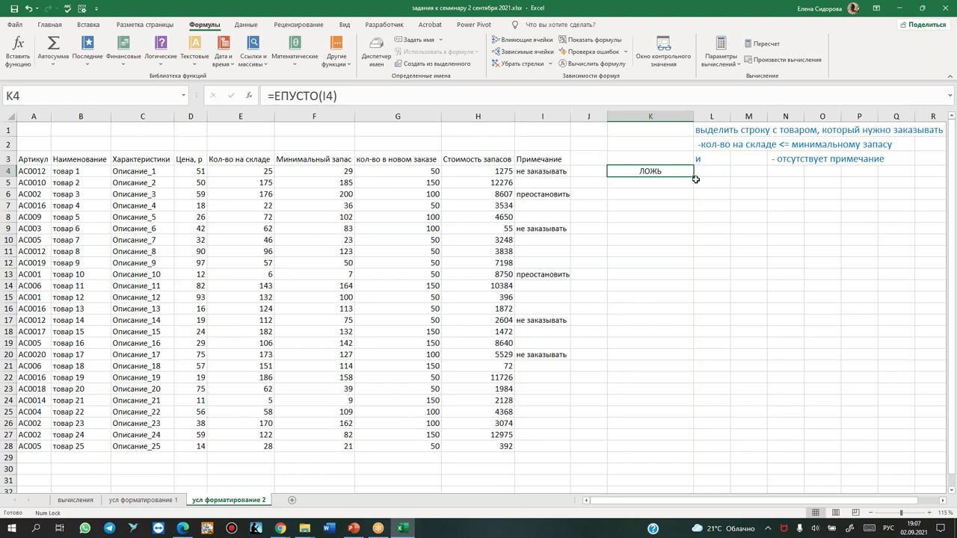
pyautogui.moveTo(694, 176); pyautogui.dragTo(685, 452)
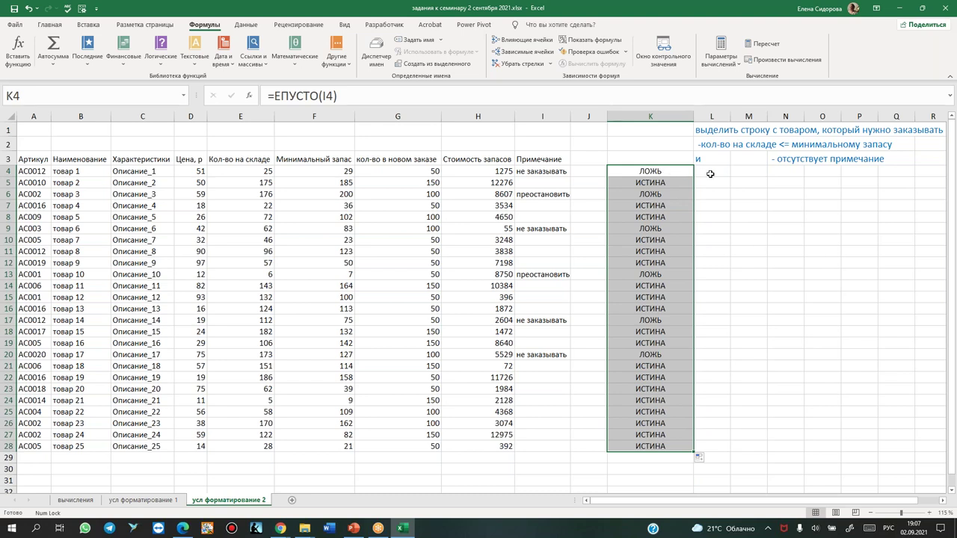
pyautogui.click(711, 174)
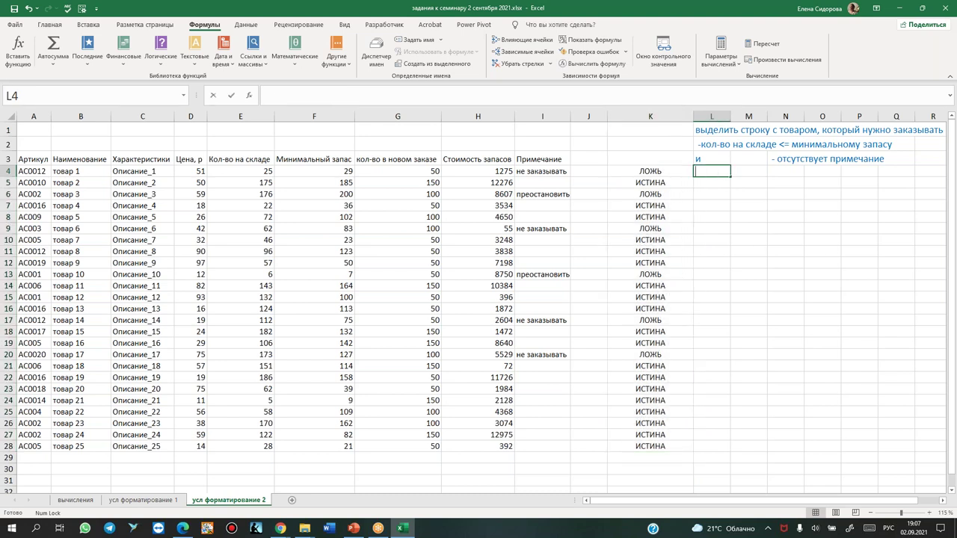
# Enter =E4<=F4 in L4 and fill it down to L28
pyautogui.write('=')
pyautogui.click(240, 169)
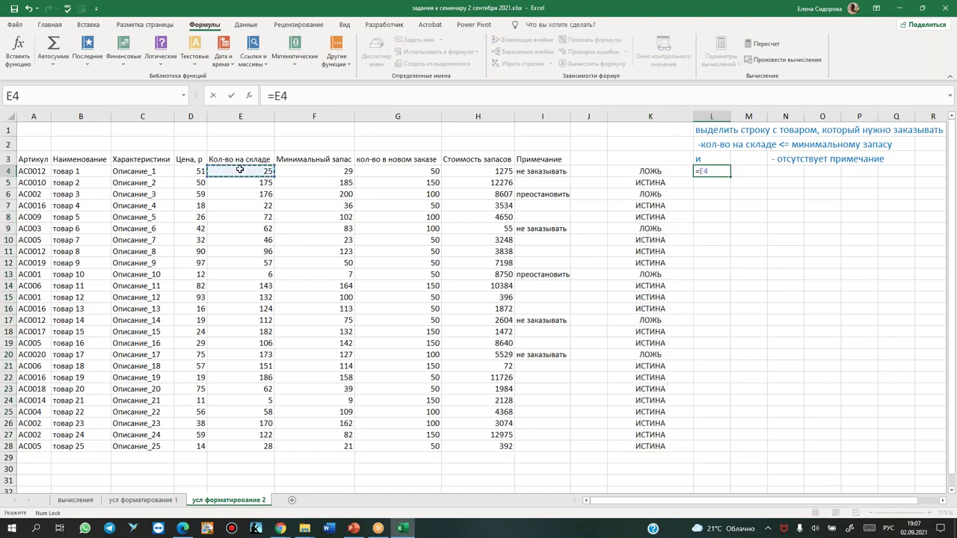
pyautogui.press('super+space')
pyautogui.write('<')
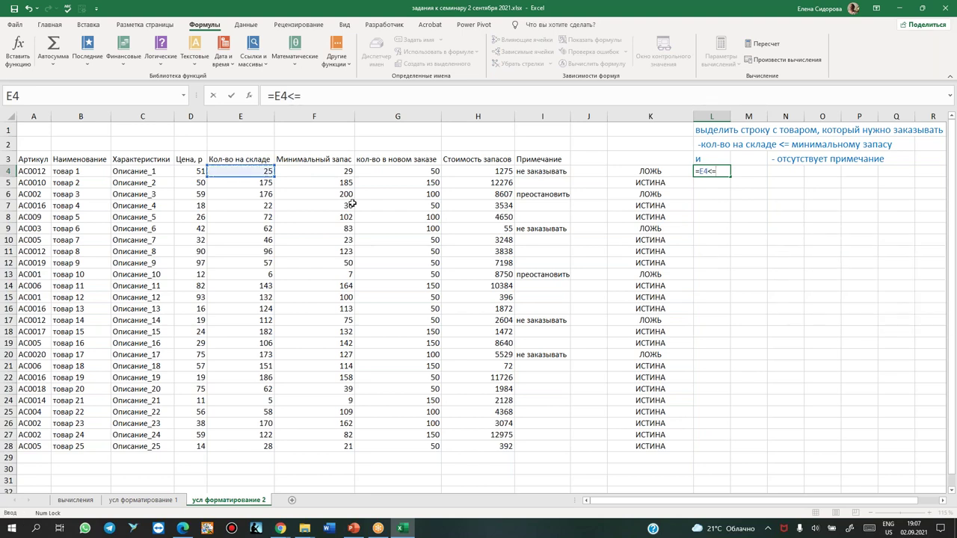
pyautogui.click(339, 172)
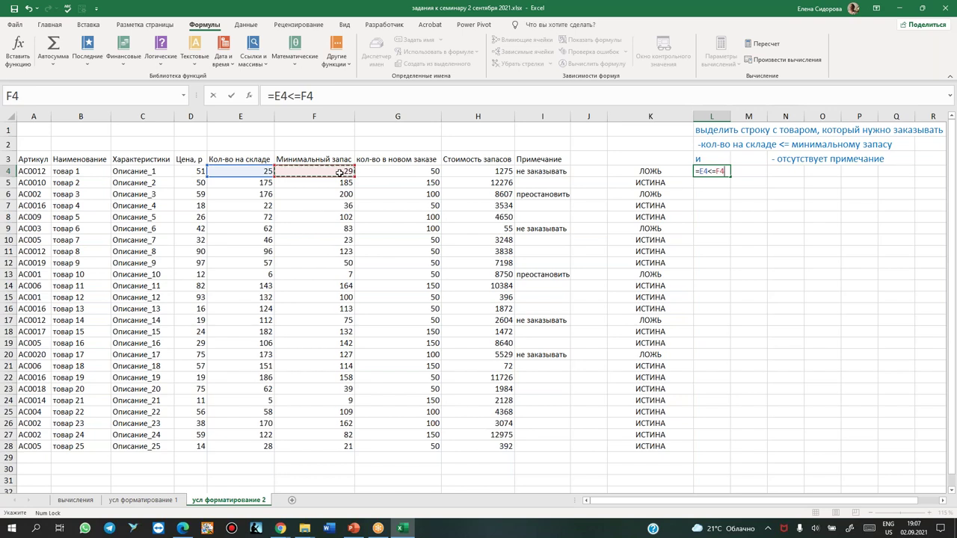
pyautogui.press('Return')
pyautogui.click(705, 172)
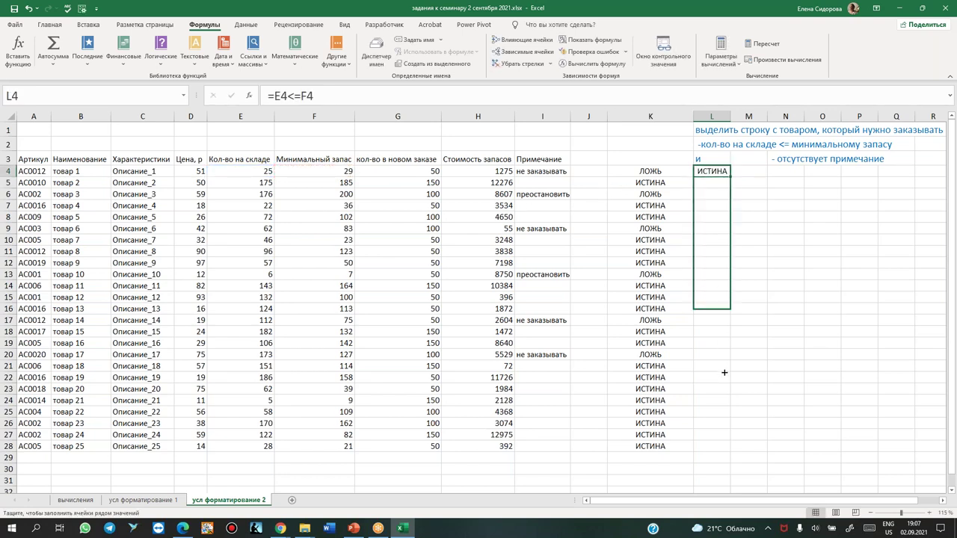
pyautogui.moveTo(731, 177); pyautogui.dragTo(730, 450)
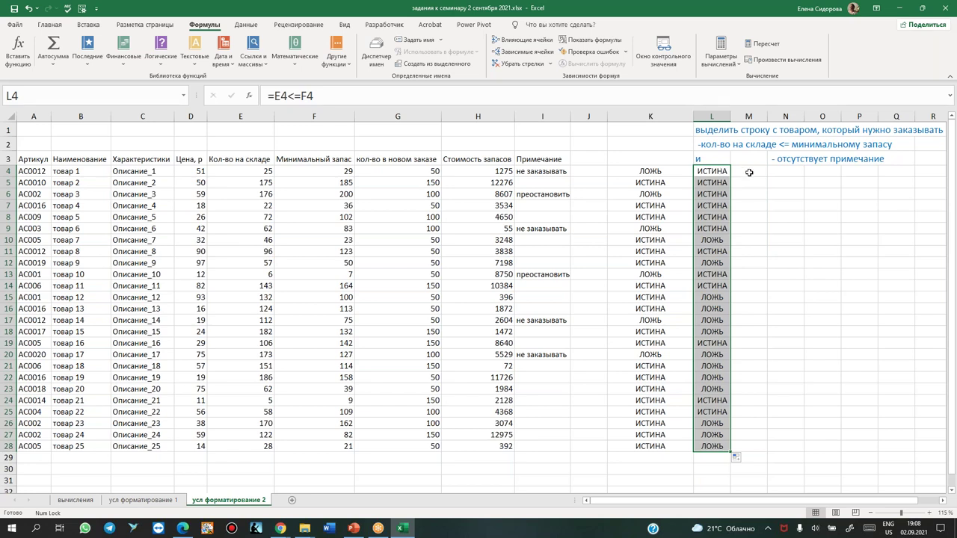
# Enter =И(K4;L4) in M4 to combine the empty-note and stock checks
pyautogui.click(748, 173)
pyautogui.write('=b')
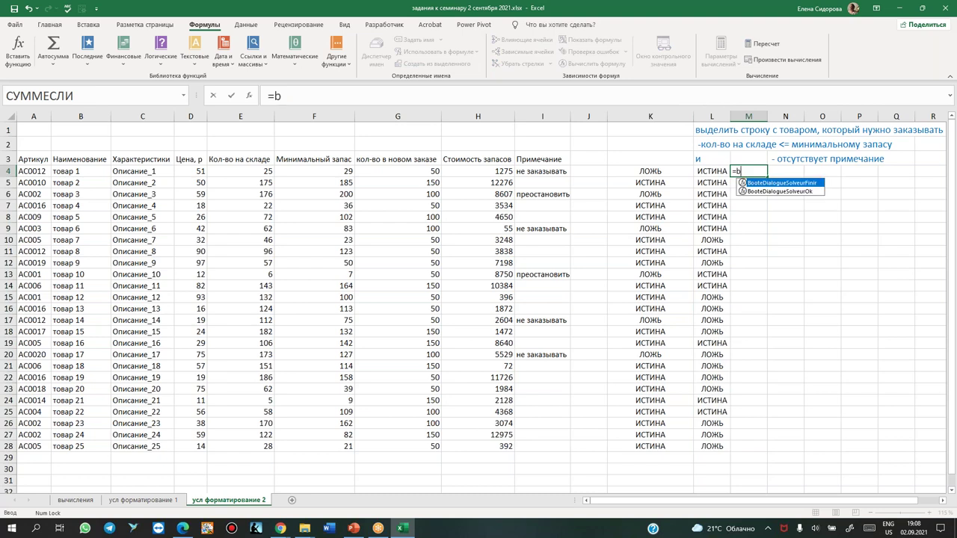
pyautogui.press('BackSpace')
pyautogui.hotkey('alt', 'shift')
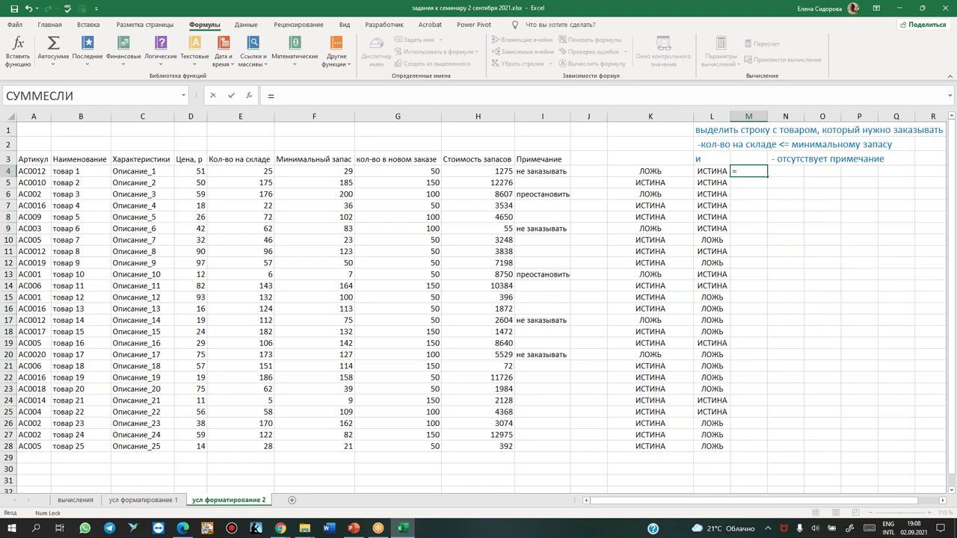
pyautogui.write('B')
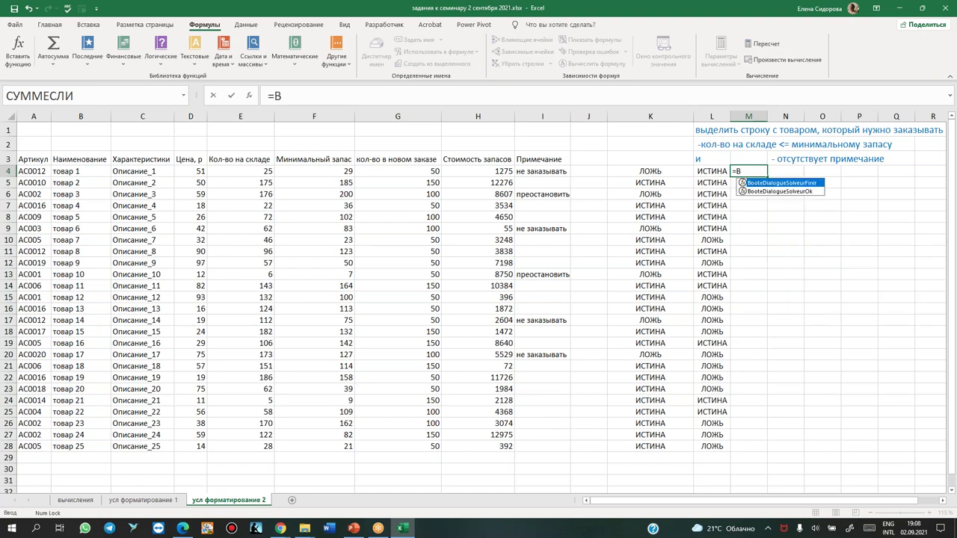
pyautogui.press('BackSpace')
pyautogui.press('super+space')
pyautogui.write('И')
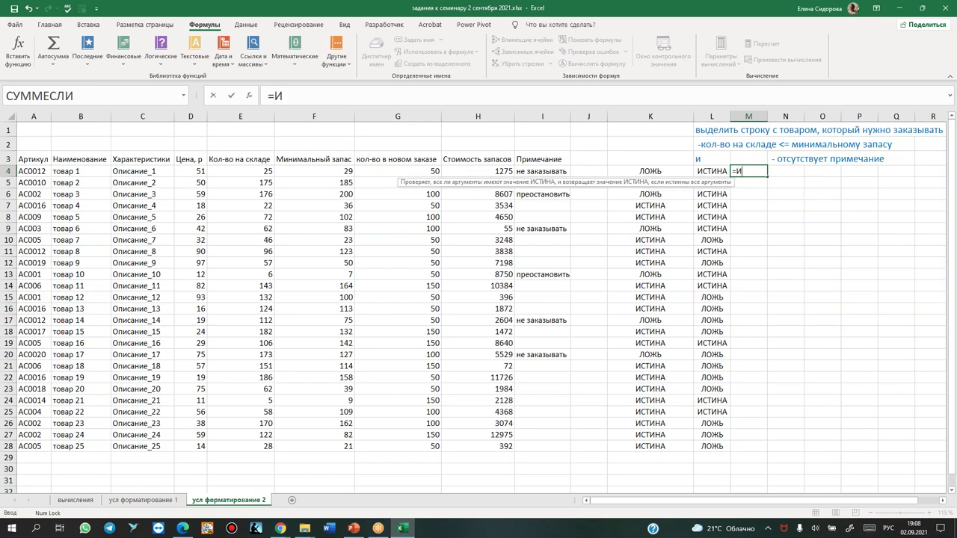
pyautogui.write('(')
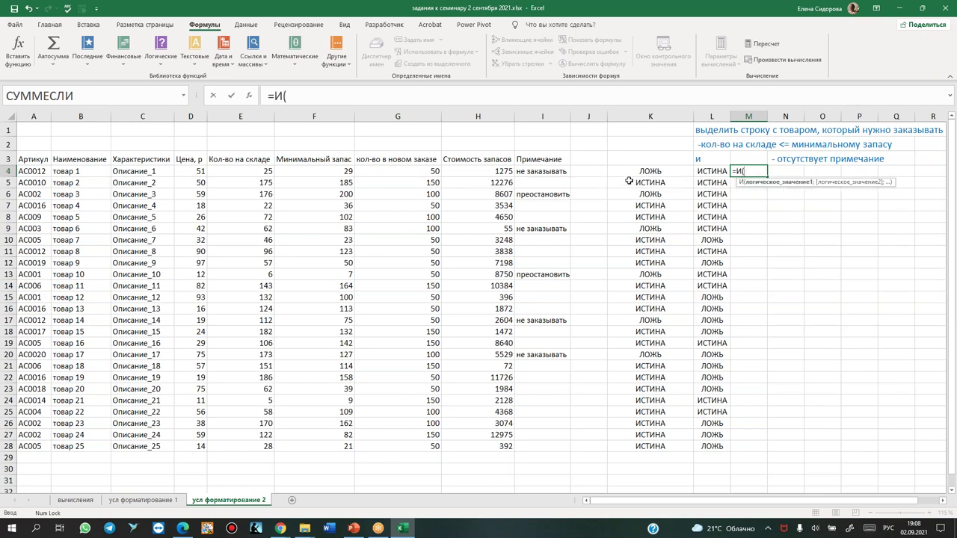
pyautogui.click(636, 174)
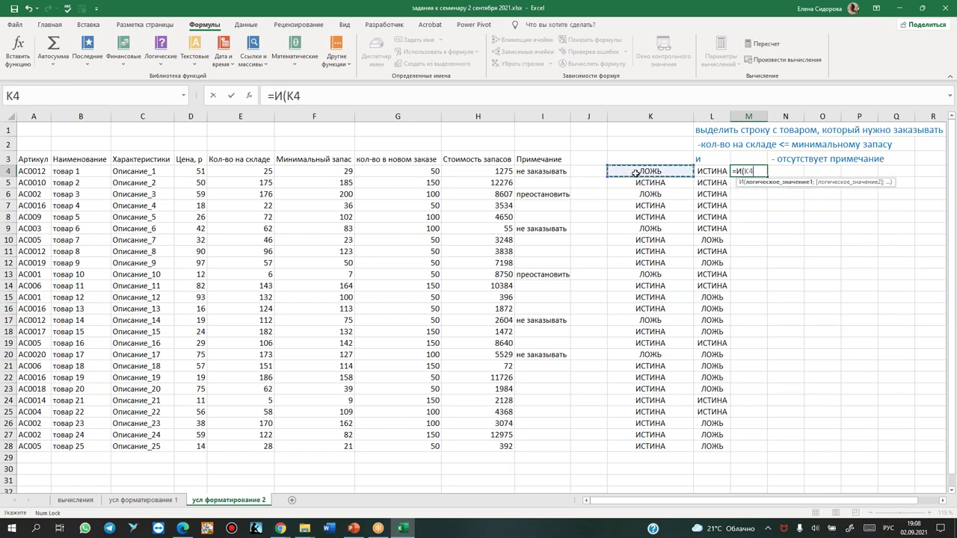
pyautogui.write(';')
pyautogui.click(715, 171)
pyautogui.press('Return')
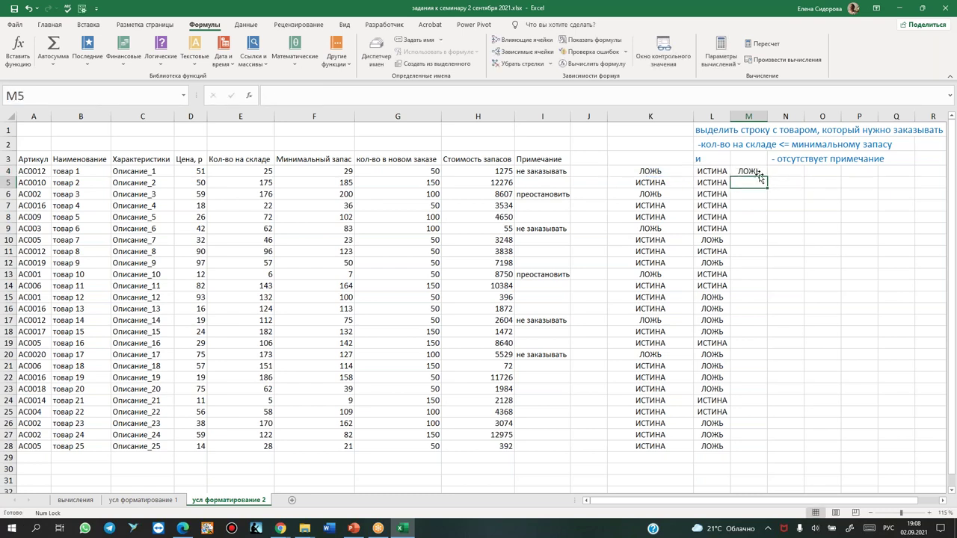
# Compare the formulas with the task's AND condition, then fill M4 down to M28
pyautogui.click(757, 173)
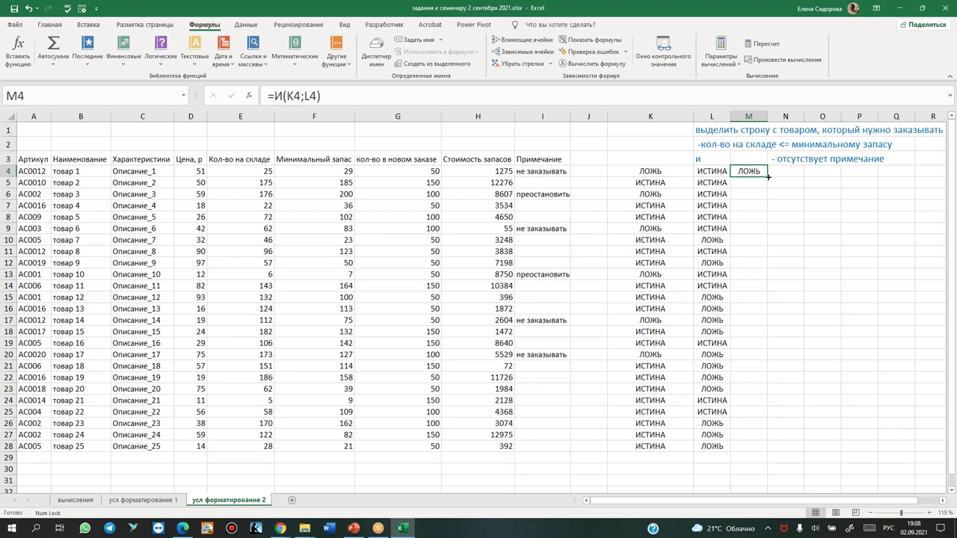
pyautogui.click(706, 157)
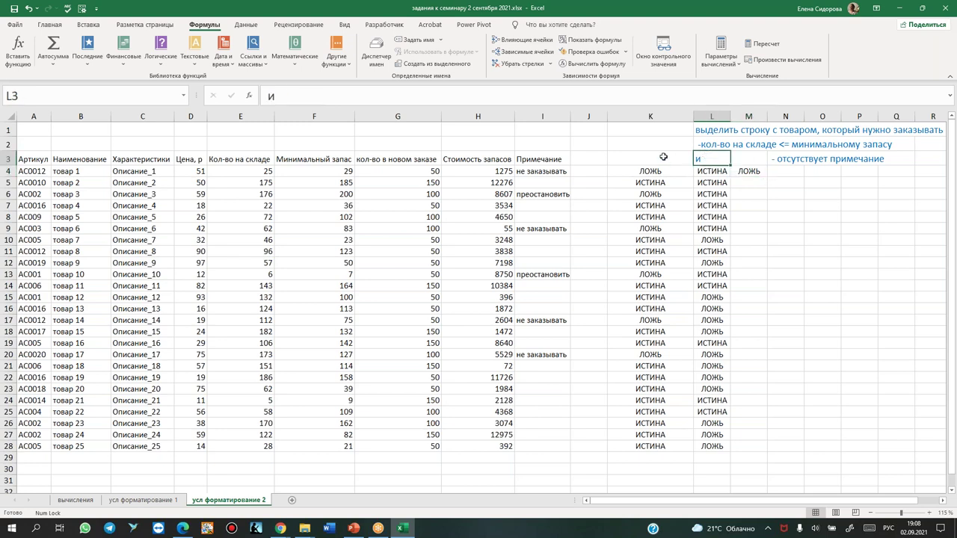
pyautogui.click(641, 170)
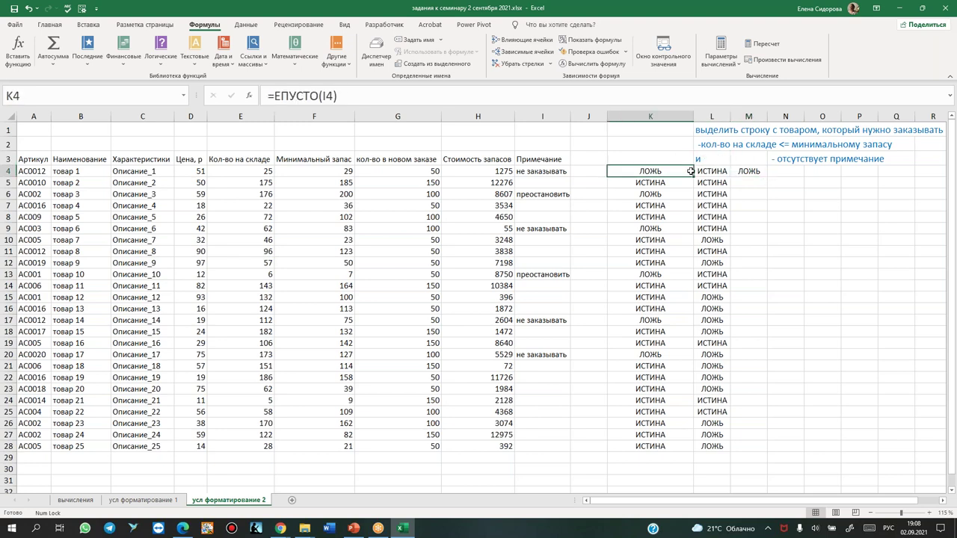
pyautogui.click(751, 172)
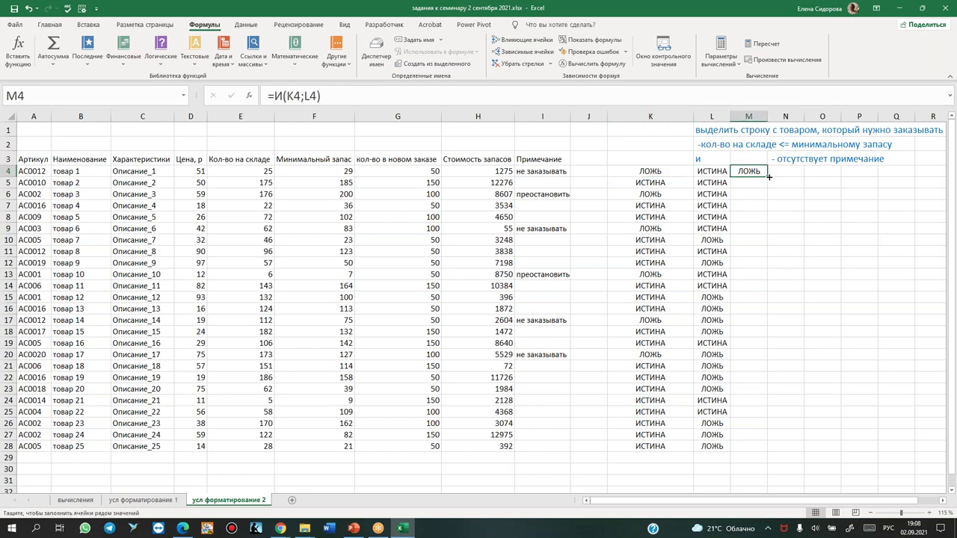
pyautogui.doubleClick(768, 178)
# Color K:M rows 5, 7, 8, 11, 14, 19, 24 and 25 with blue text and light blue fill
pyautogui.moveTo(632, 183); pyautogui.dragTo(748, 182)
pyautogui.keyDown('ctrl'); pyautogui.moveTo(640, 204); pyautogui.dragTo(748, 217); pyautogui.keyUp('ctrl')
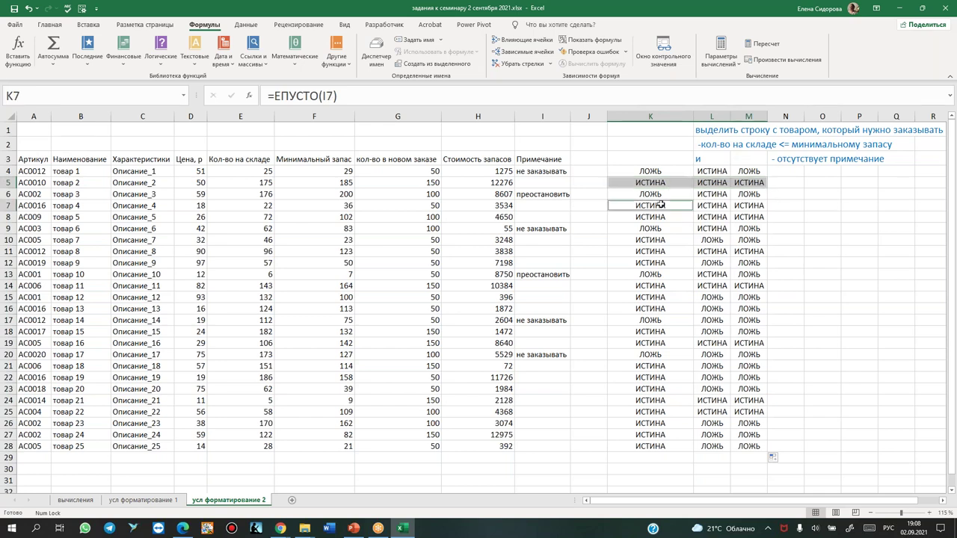
pyautogui.keyDown('ctrl'); pyautogui.moveTo(636, 252); pyautogui.dragTo(748, 252); pyautogui.keyUp('ctrl')
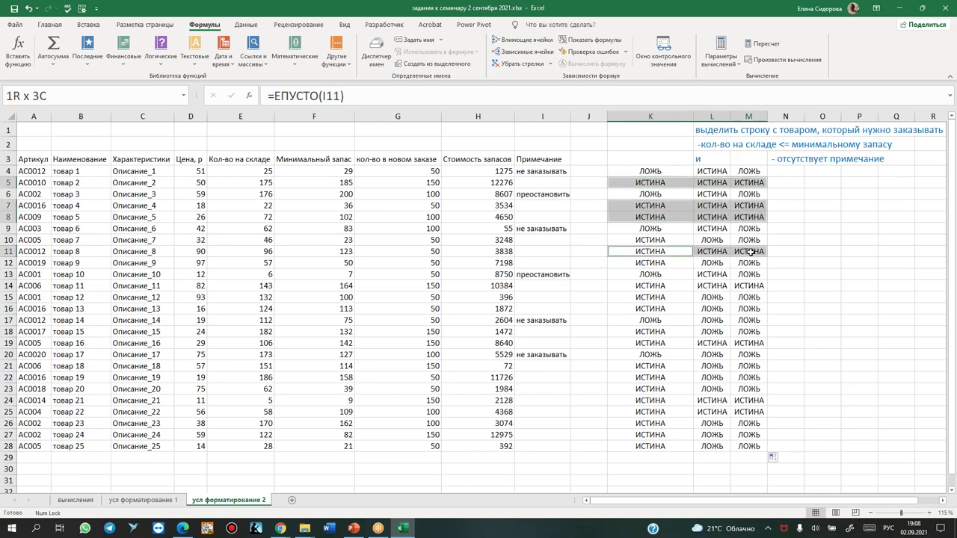
pyautogui.keyDown('ctrl'); pyautogui.moveTo(639, 287); pyautogui.dragTo(747, 286); pyautogui.keyUp('ctrl')
pyautogui.keyDown('ctrl'); pyautogui.moveTo(639, 343); pyautogui.dragTo(748, 344); pyautogui.keyUp('ctrl')
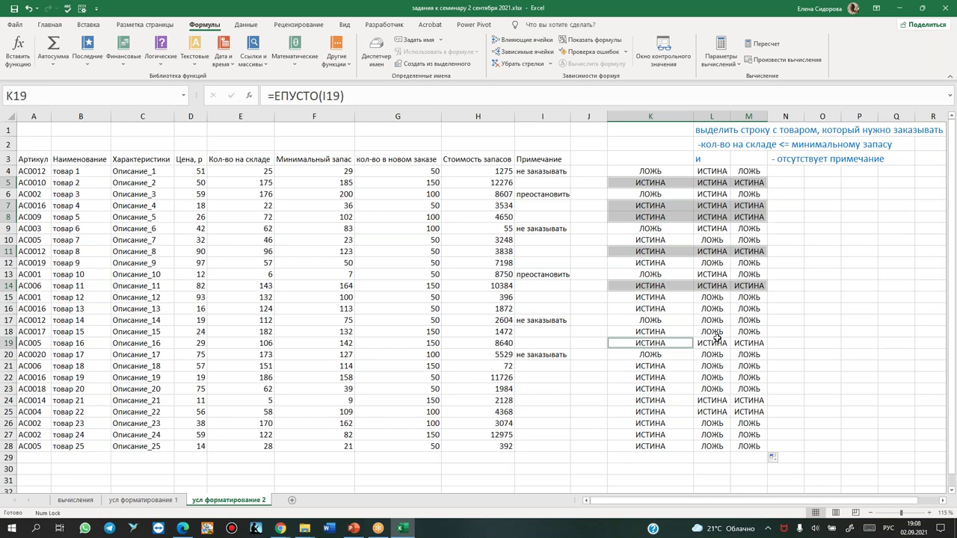
pyautogui.keyDown('ctrl'); pyautogui.moveTo(640, 401); pyautogui.dragTo(748, 412); pyautogui.keyUp('ctrl')
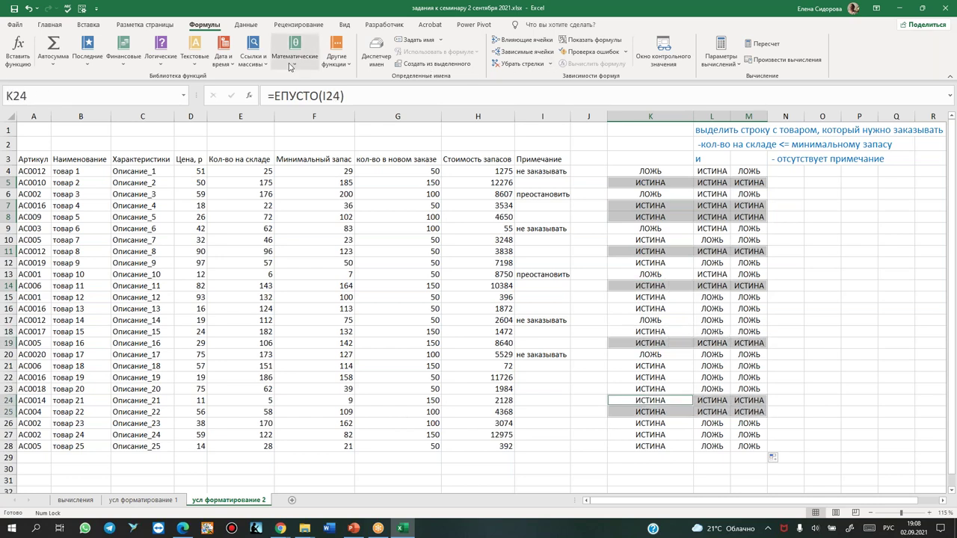
pyautogui.click(49, 25)
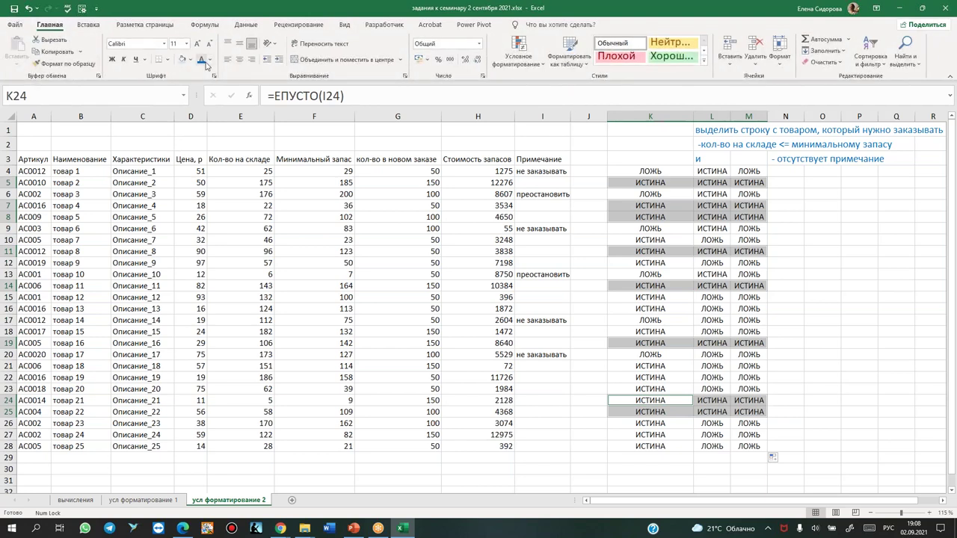
pyautogui.click(200, 59)
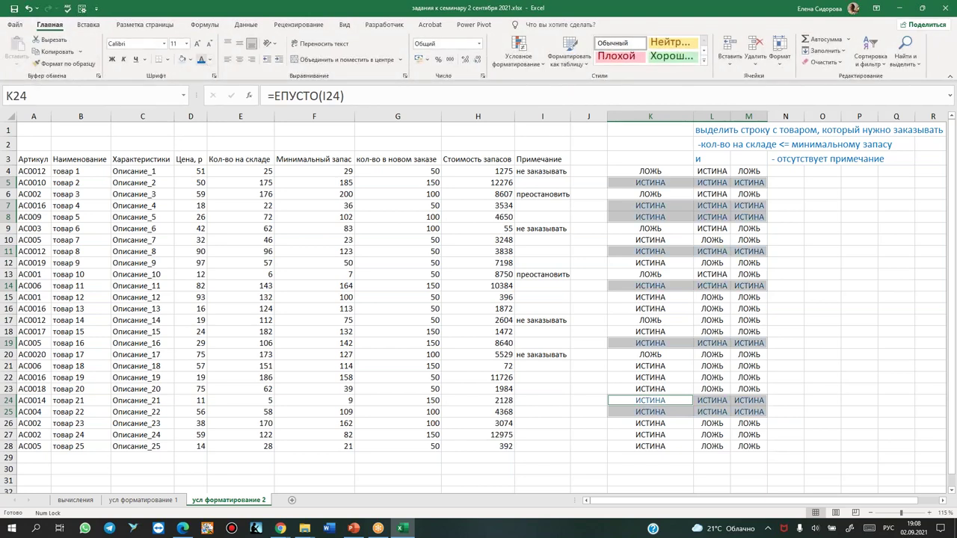
pyautogui.click(181, 59)
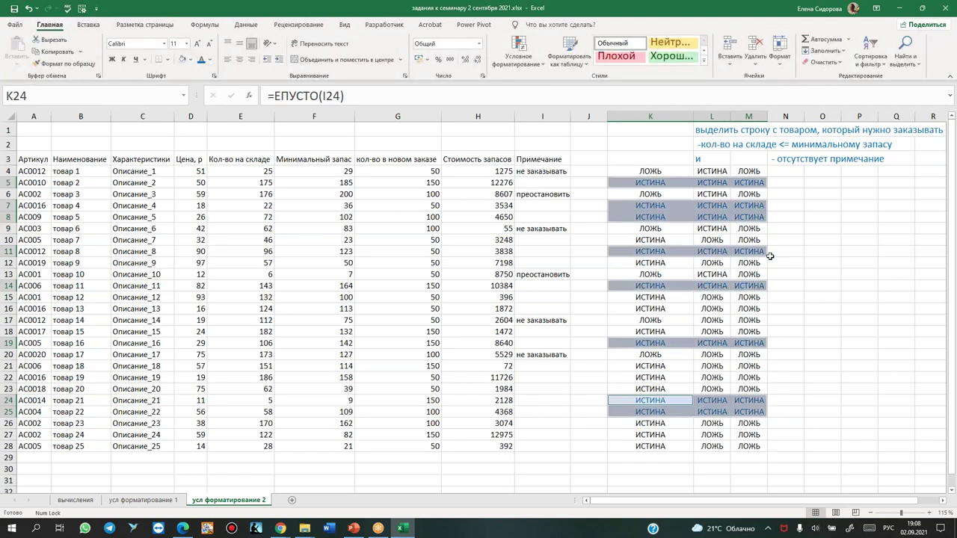
# Check the И formula in M5 and select the inventory data A4:I28
pyautogui.click(873, 285)
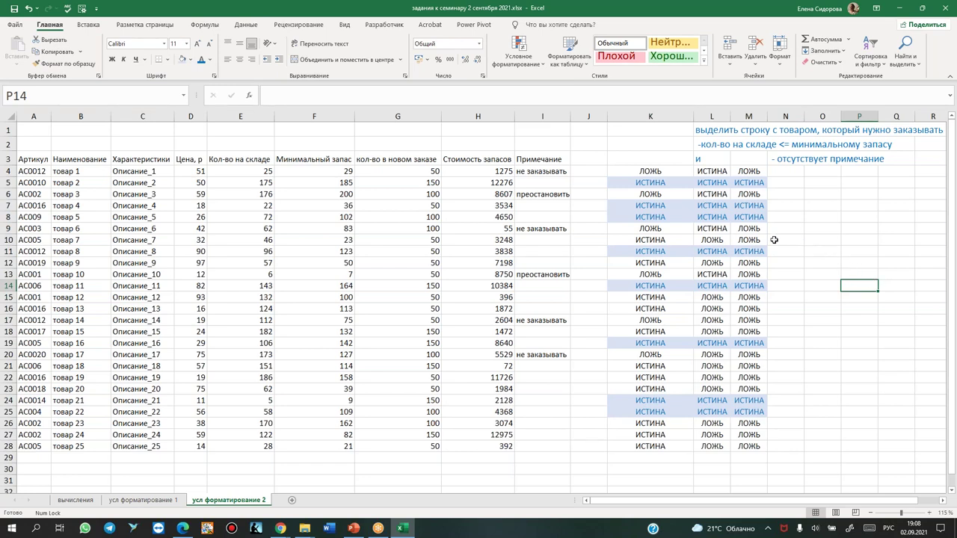
pyautogui.click(738, 182)
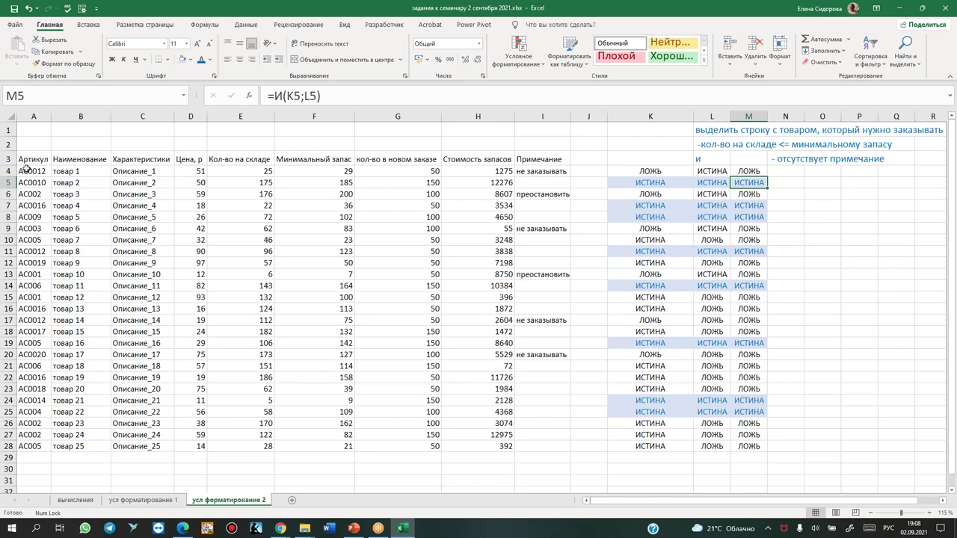
pyautogui.moveTo(24, 169); pyautogui.dragTo(543, 443)
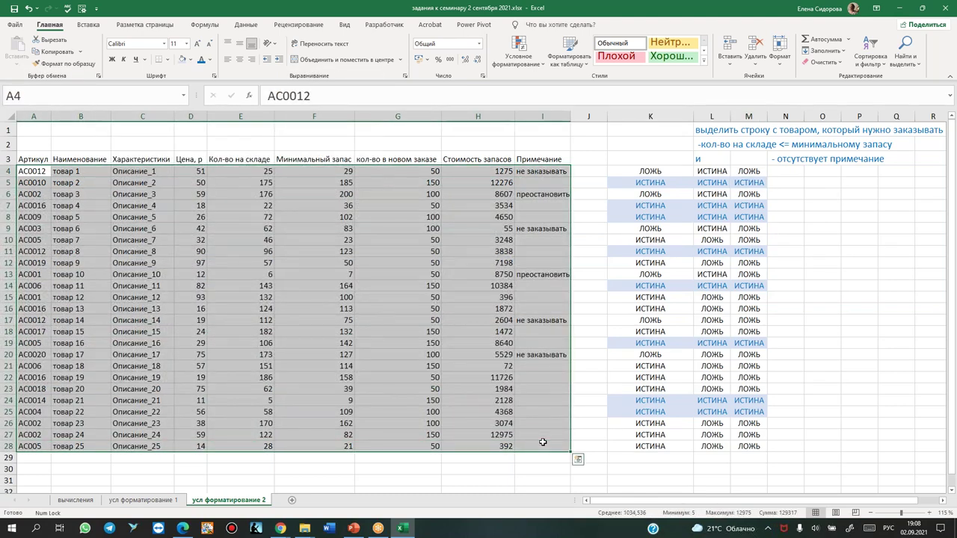
# Review F4 and I4, then start a formula-based conditional formatting rule for A4:I28
pyautogui.click(236, 169)
pyautogui.click(310, 171)
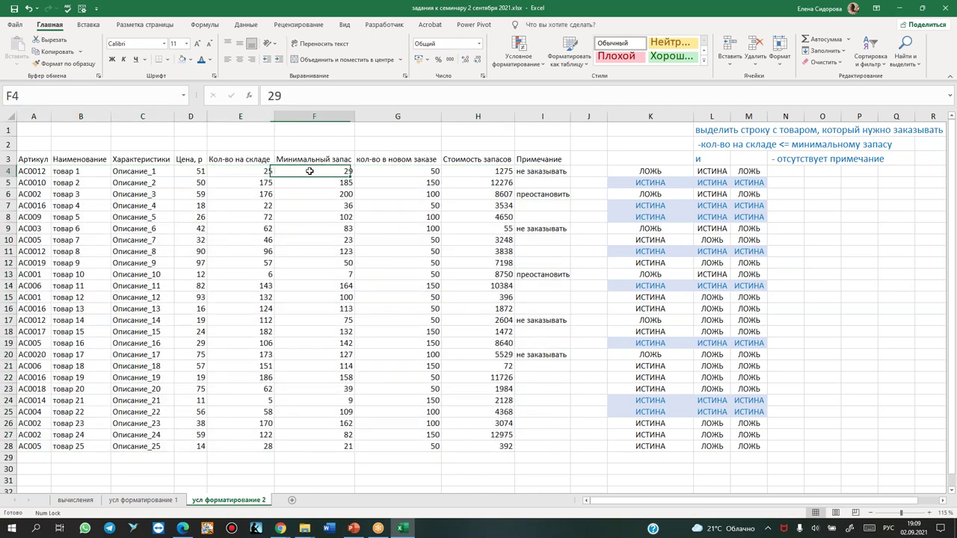
pyautogui.click(540, 171)
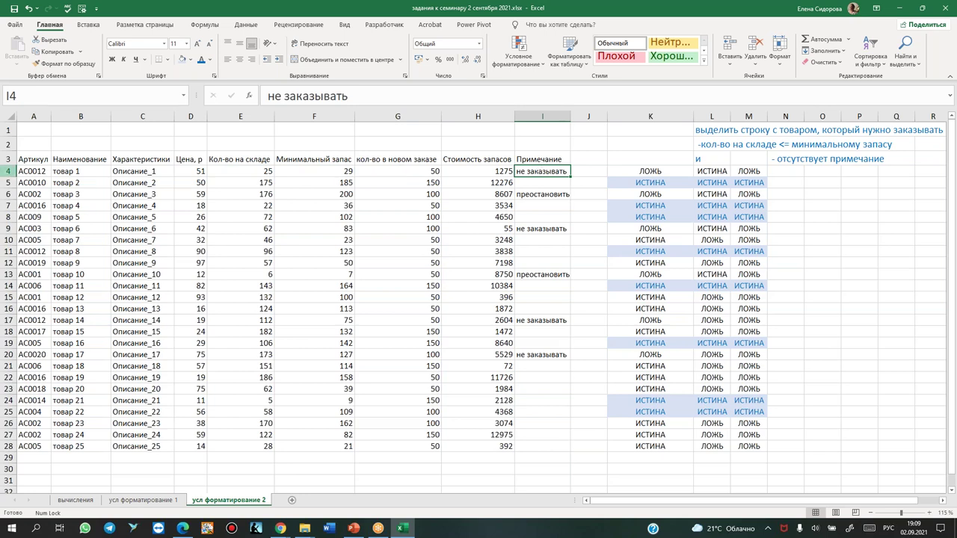
pyautogui.moveTo(31, 171)
pyautogui.mouseDown()
pyautogui.moveTo(524, 244)
pyautogui.moveTo(553, 442)
pyautogui.mouseUp()
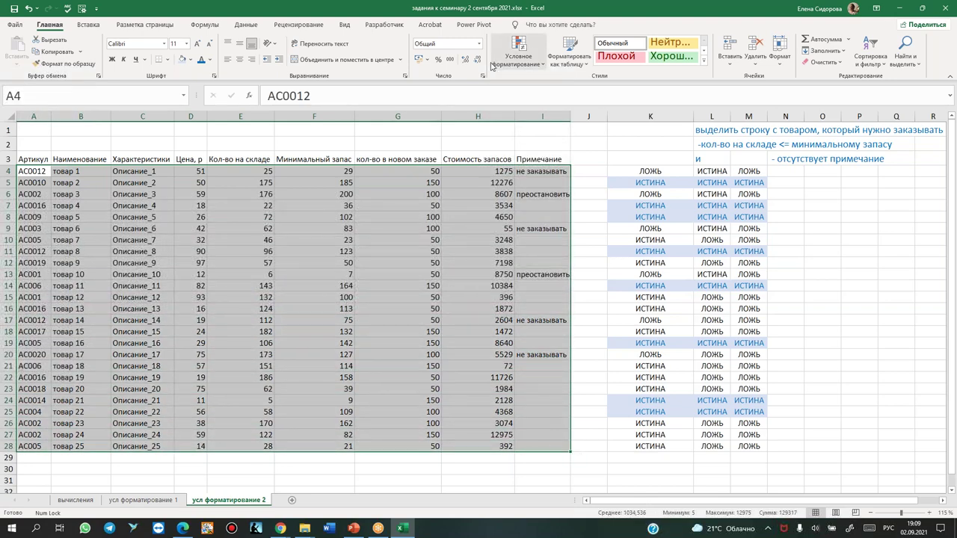
pyautogui.click(516, 49)
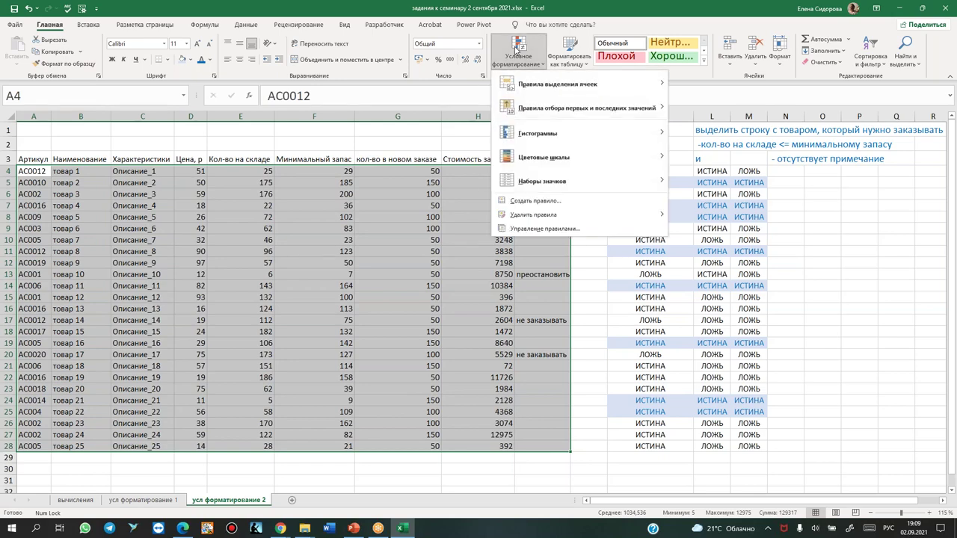
pyautogui.click(544, 202)
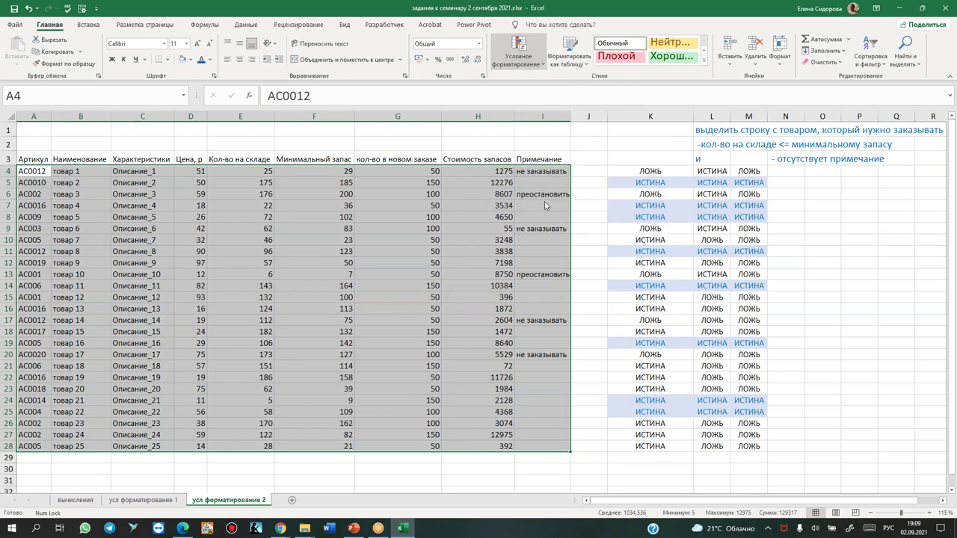
pyautogui.click(441, 182)
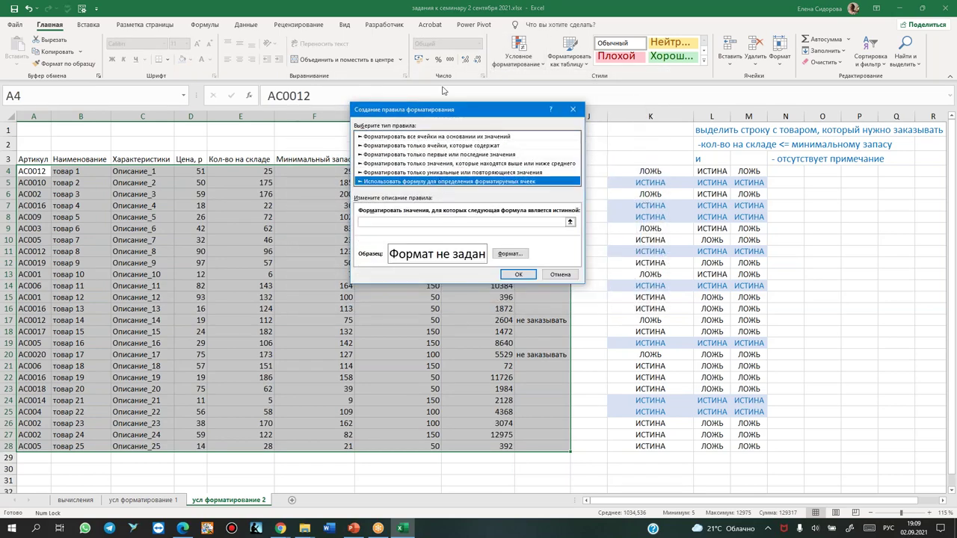
# Enter =И($E4<=$F4; in the rule formula, comparing stock E4 against minimum F4
pyautogui.moveTo(451, 111); pyautogui.dragTo(696, 118)
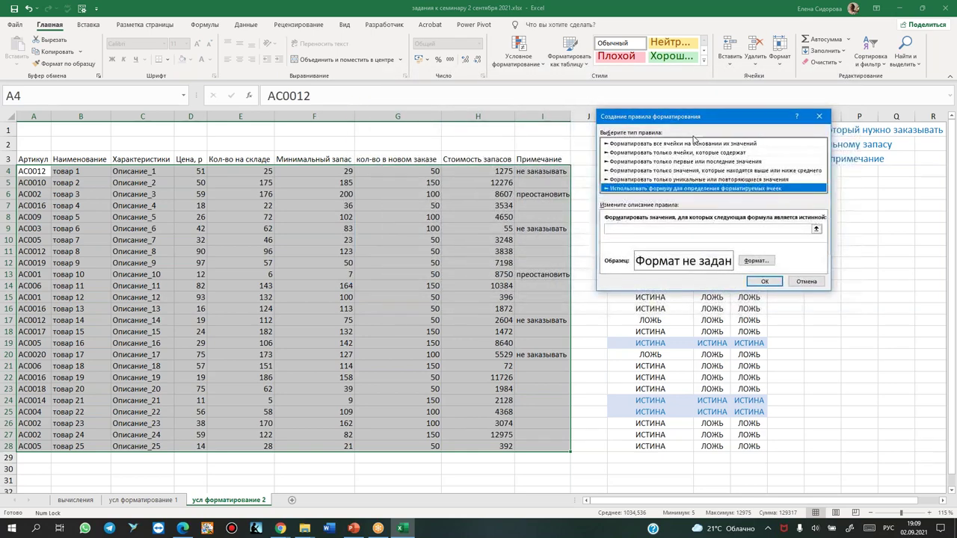
pyautogui.click(614, 230)
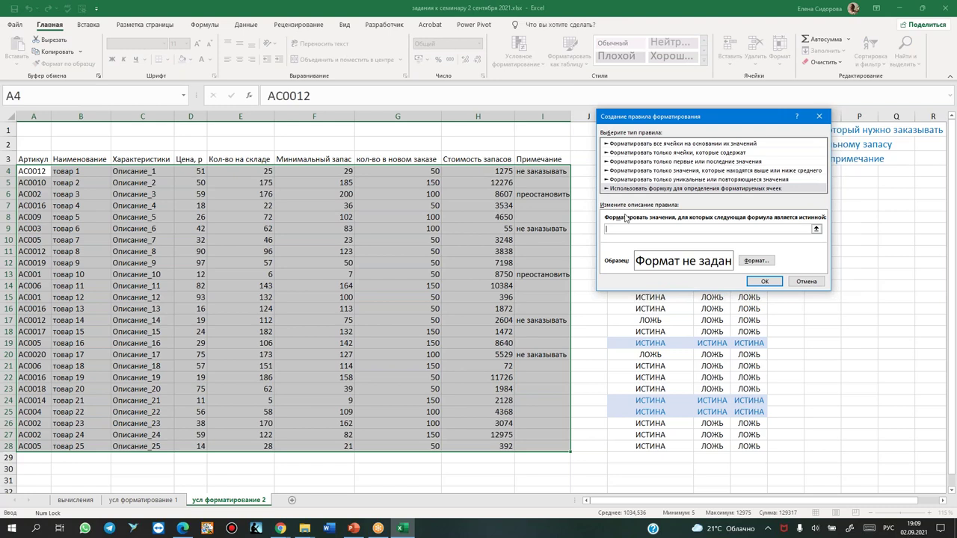
pyautogui.write('=')
pyautogui.write('(')
pyautogui.click(245, 172)
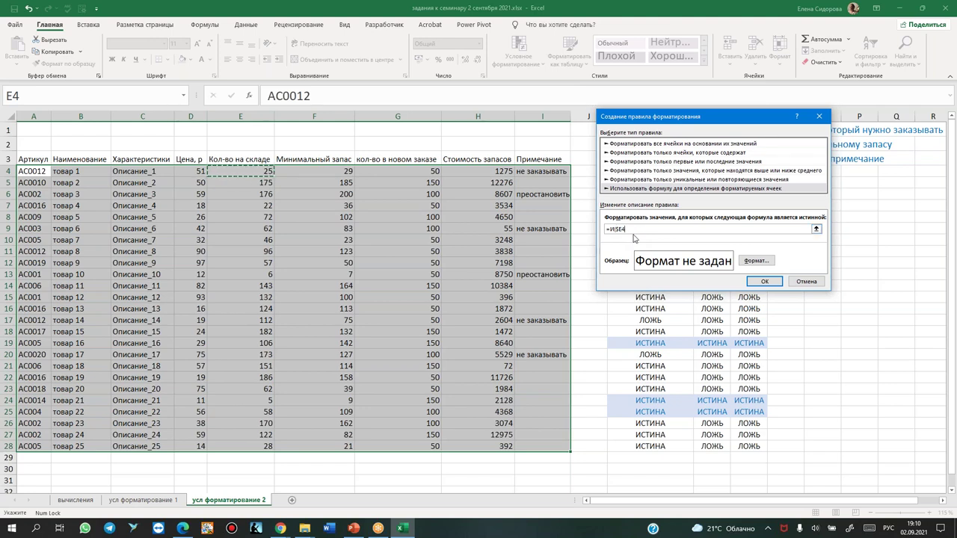
pyautogui.write('<')
pyautogui.hotkey('alt', 'shift')
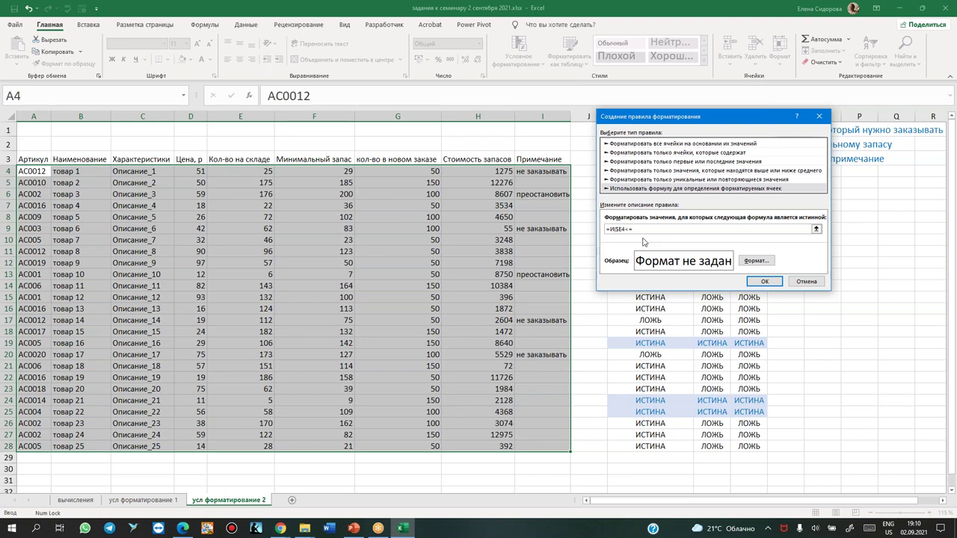
pyautogui.click(320, 172)
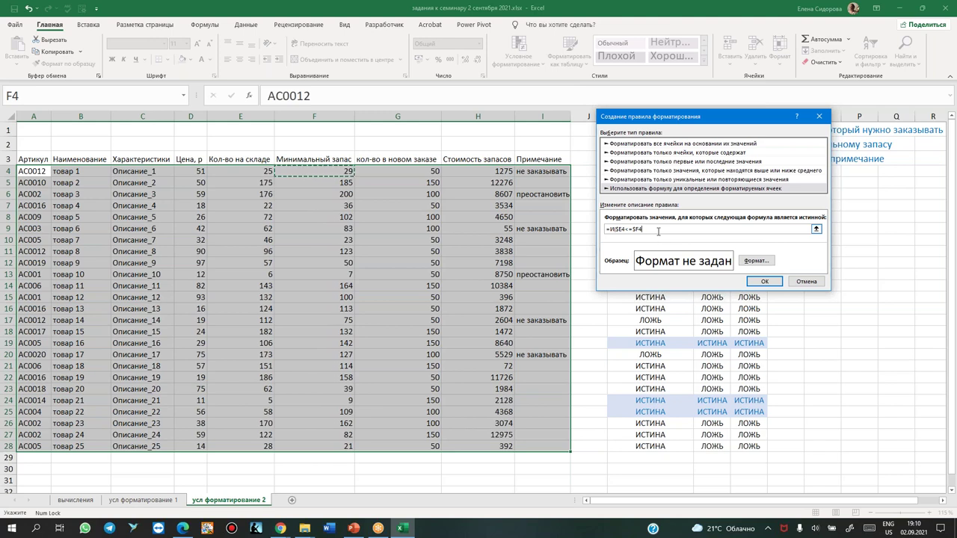
pyautogui.click(679, 231)
pyautogui.write(';')
# Add the second condition ЕПУСТО($I4) to the formula to require an empty note
pyautogui.moveTo(711, 116)
pyautogui.mouseDown()
pyautogui.moveTo(728, 195)
pyautogui.moveTo(720, 184)
pyautogui.mouseUp()
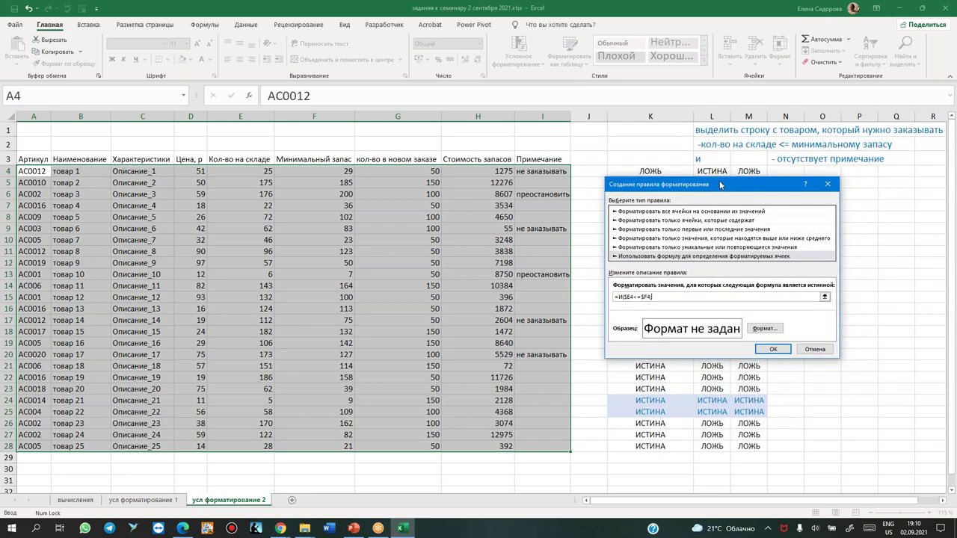
pyautogui.moveTo(720, 184); pyautogui.dragTo(722, 176)
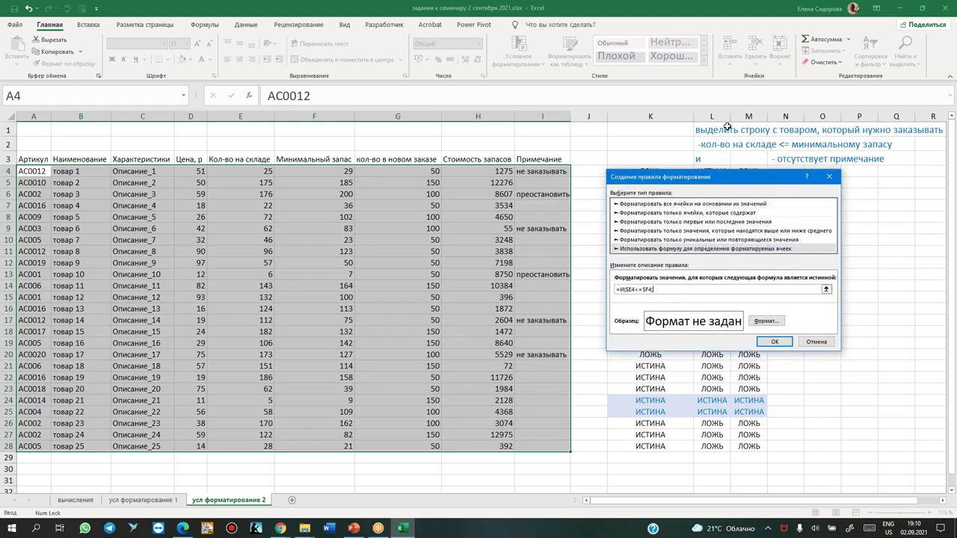
pyautogui.press('super+space')
pyautogui.write('(')
pyautogui.click(543, 173)
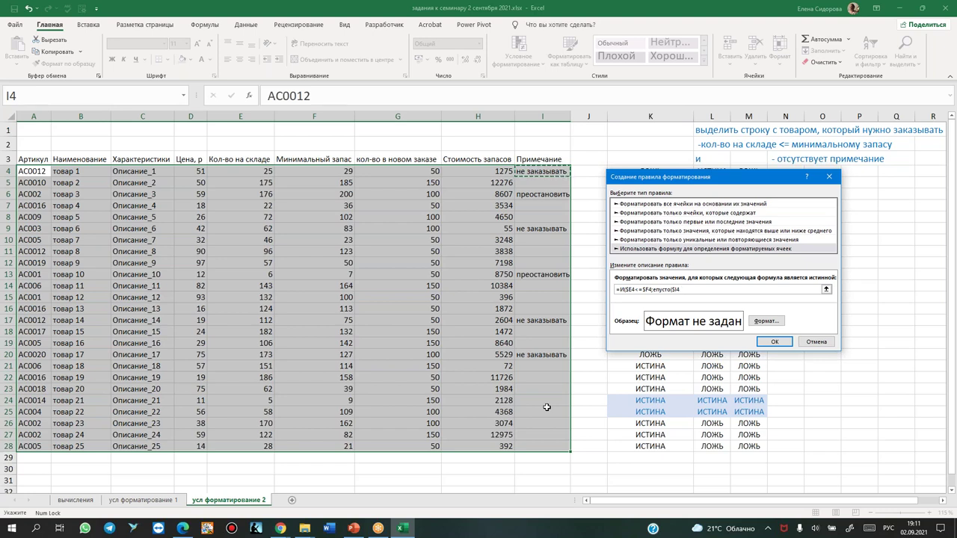
pyautogui.write(')')
# Give the rule's format a light blue fill
pyautogui.click(763, 323)
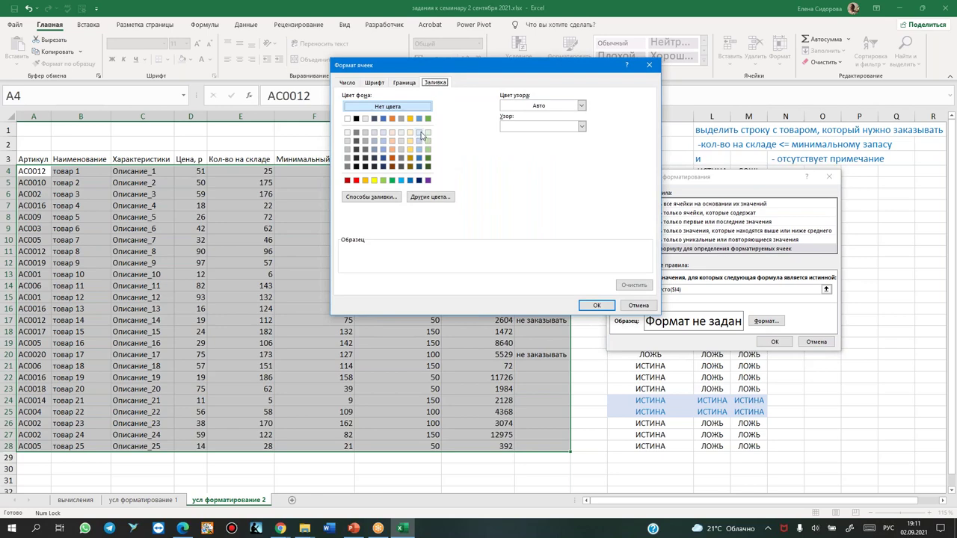
pyautogui.click(420, 132)
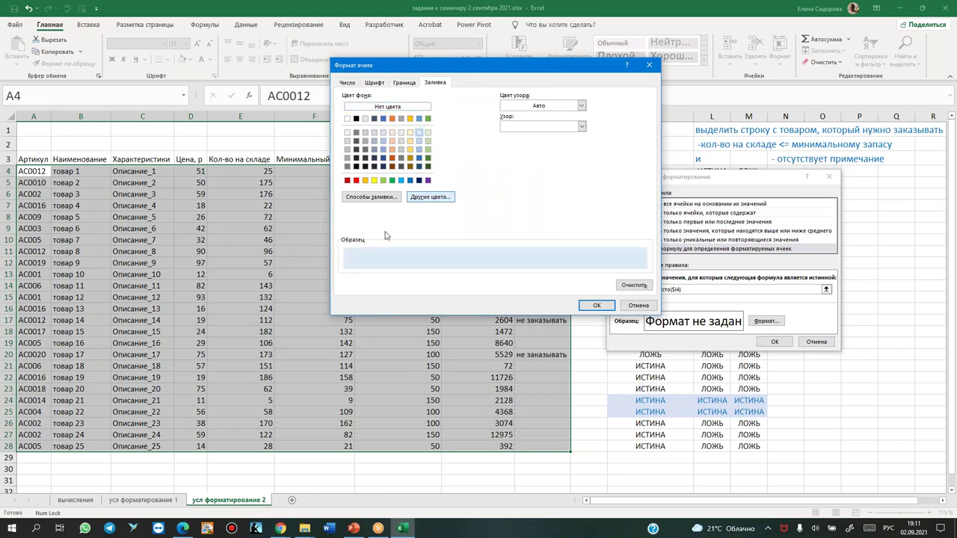
pyautogui.click(597, 306)
# Fix the missing closing parenthesis in the formula and save the rule
pyautogui.click(703, 288)
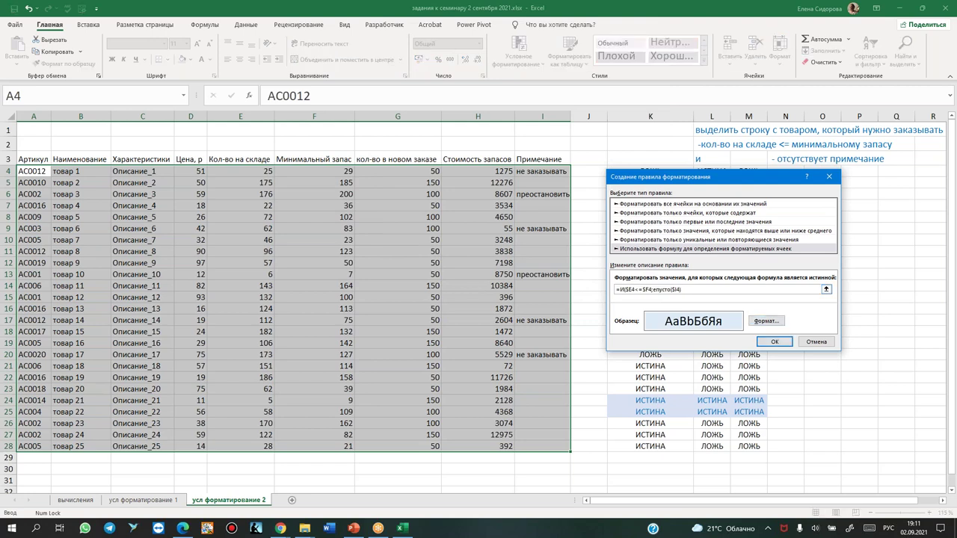
pyautogui.click(774, 341)
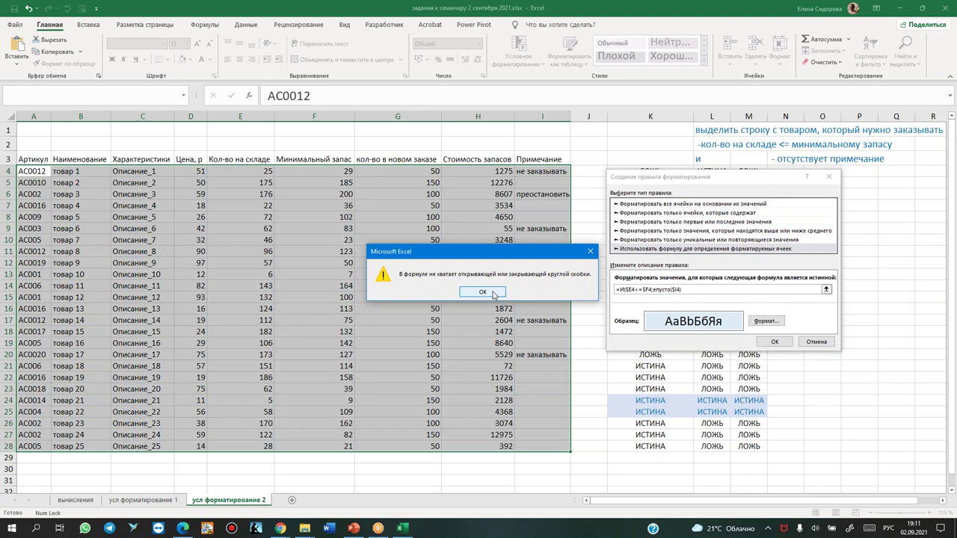
pyautogui.click(483, 292)
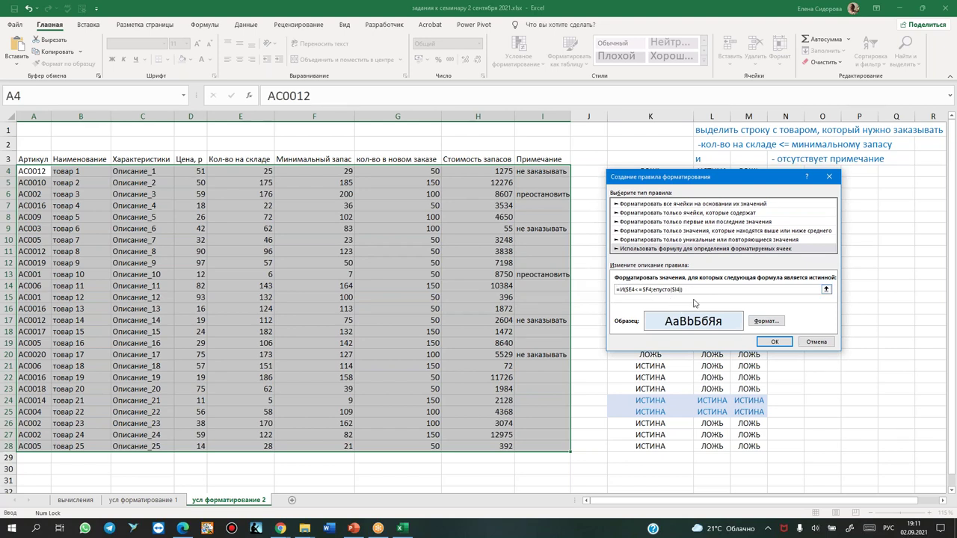
pyautogui.moveTo(694, 290); pyautogui.dragTo(459, 290)
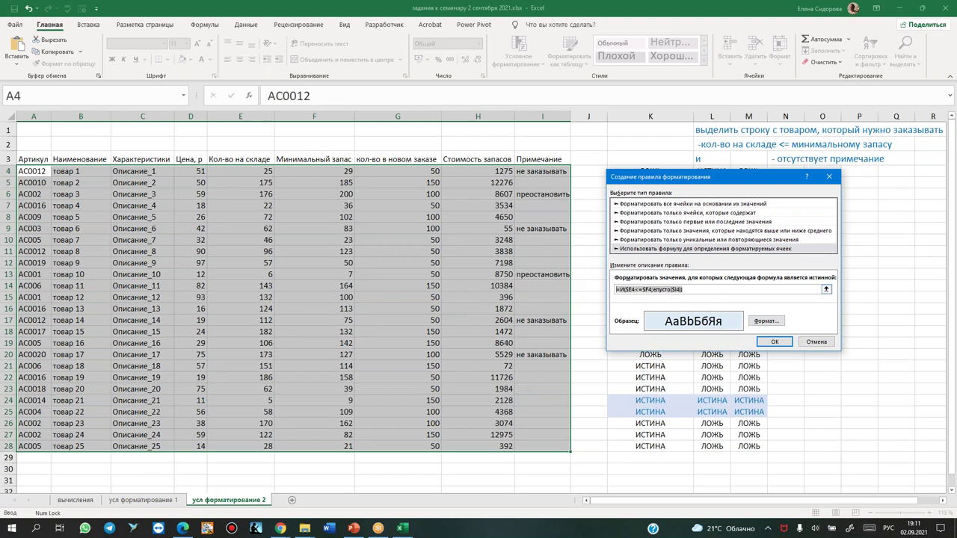
pyautogui.click(775, 342)
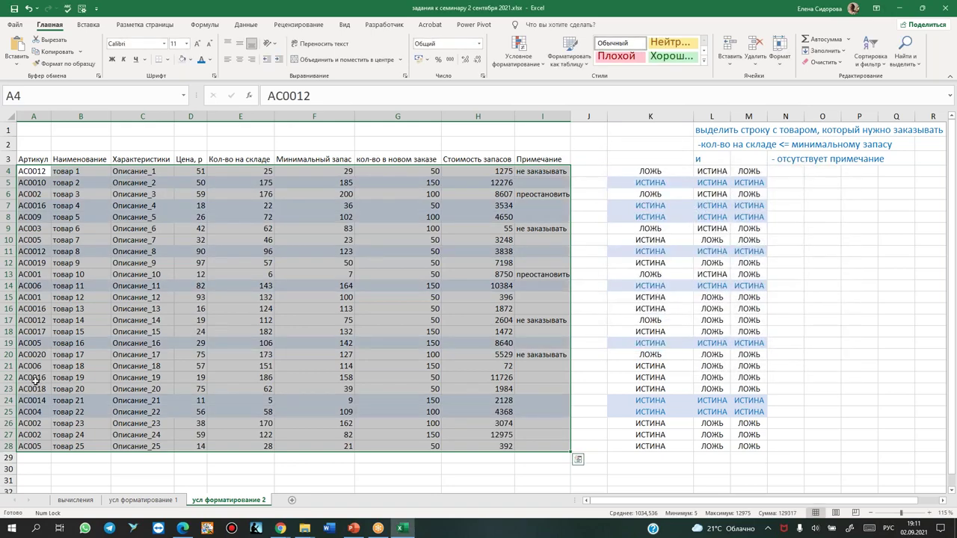
pyautogui.click(833, 216)
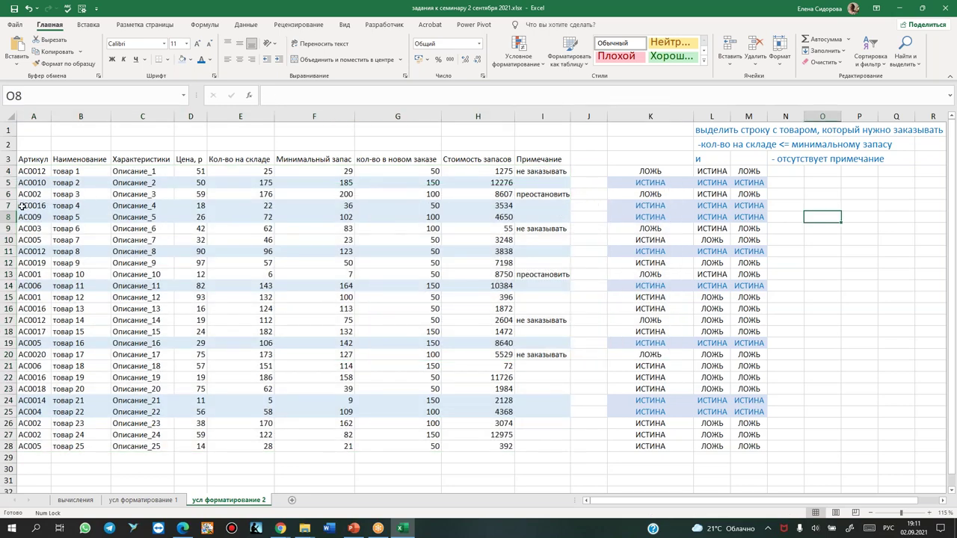
pyautogui.moveTo(644, 186)
pyautogui.mouseDown()
pyautogui.moveTo(643, 232)
pyautogui.moveTo(757, 442)
pyautogui.mouseUp()
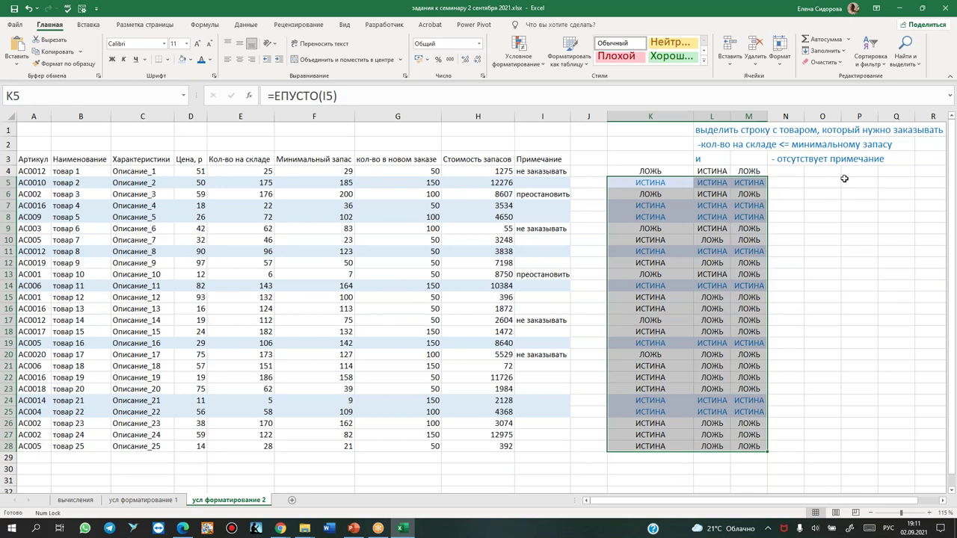
pyautogui.click(843, 182)
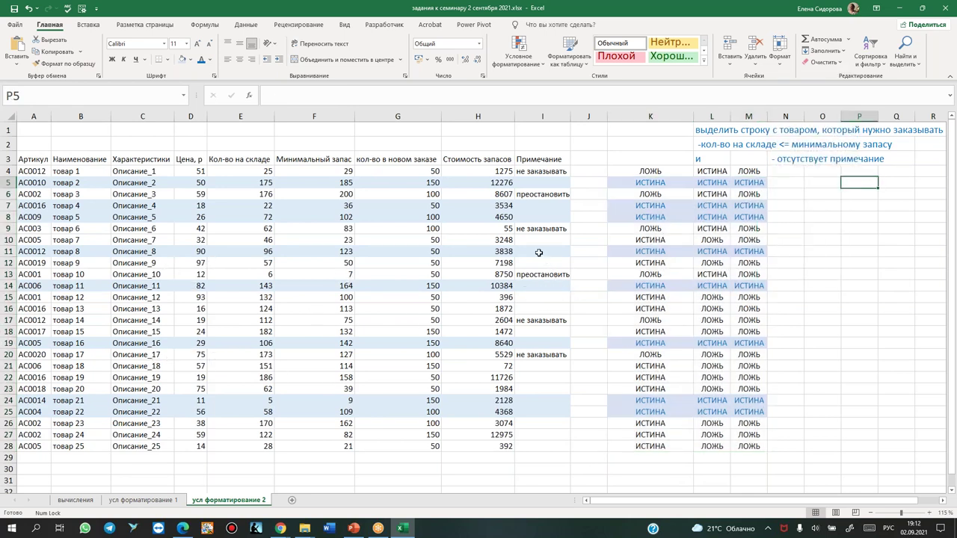
pyautogui.click(74, 128)
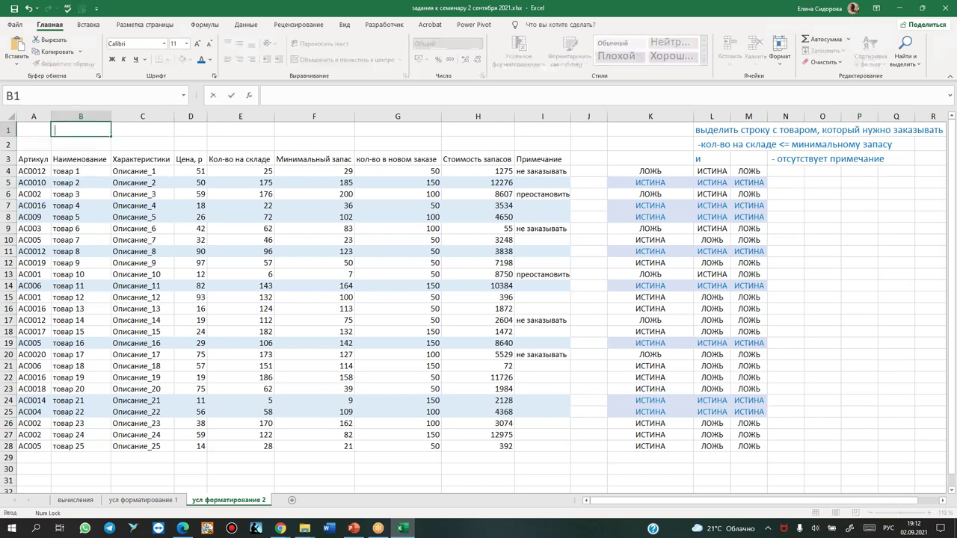
pyautogui.write('=И($E4<=$F4;епусто($I4))')
pyautogui.press('Return')
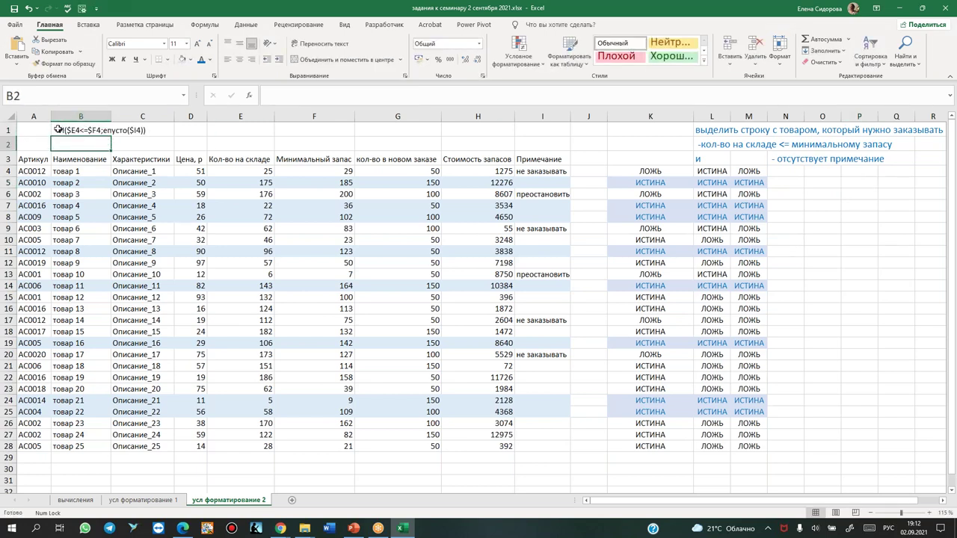
pyautogui.click(75, 129)
pyautogui.click(196, 44)
pyautogui.click(196, 43)
pyautogui.click(196, 44)
pyautogui.click(196, 43)
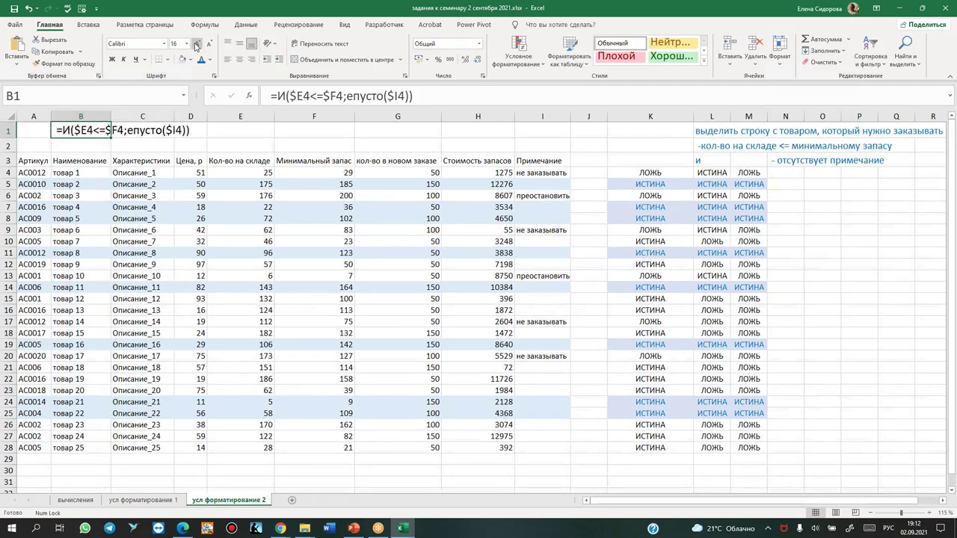
pyautogui.click(196, 43)
pyautogui.click(195, 44)
pyautogui.click(249, 116)
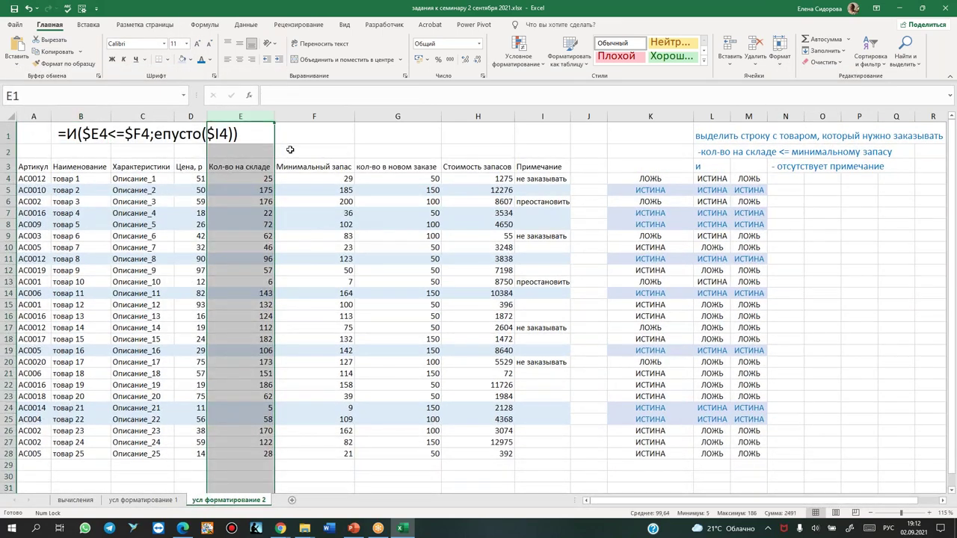
pyautogui.keyDown('ctrl'); pyautogui.click(314, 116); pyautogui.keyUp('ctrl')
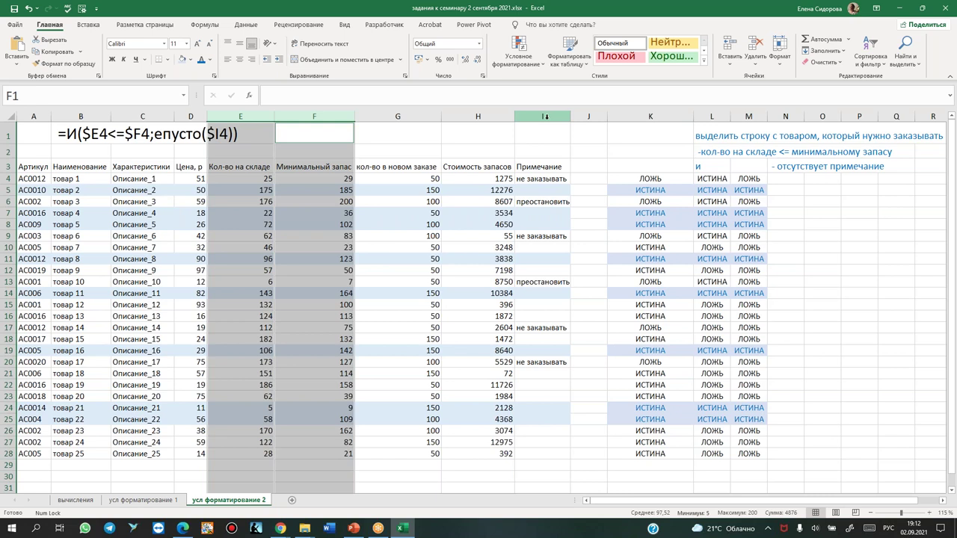
pyautogui.keyDown('ctrl'); pyautogui.click(545, 116); pyautogui.keyUp('ctrl')
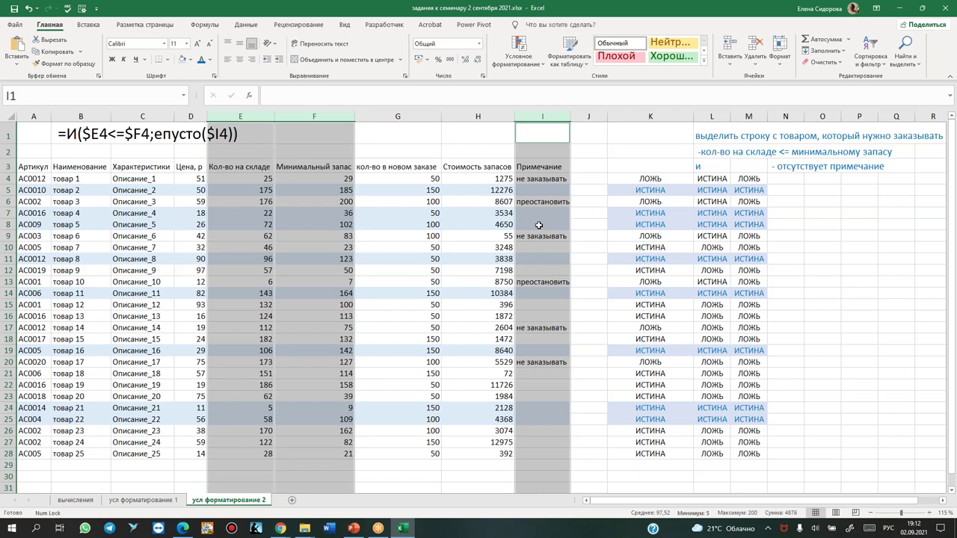
pyautogui.click(843, 224)
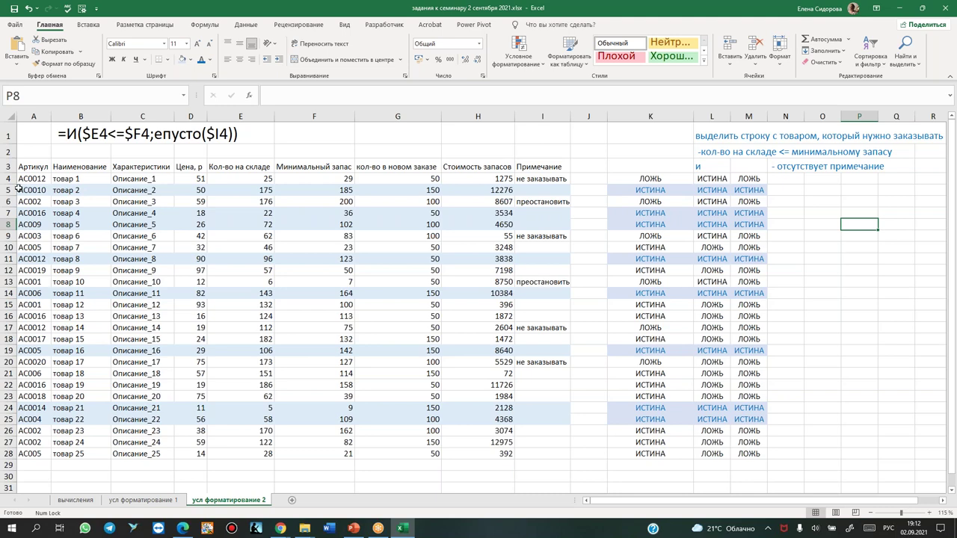
pyautogui.moveTo(22, 179)
pyautogui.mouseDown()
pyautogui.moveTo(558, 213)
pyautogui.moveTo(553, 454)
pyautogui.mouseUp()
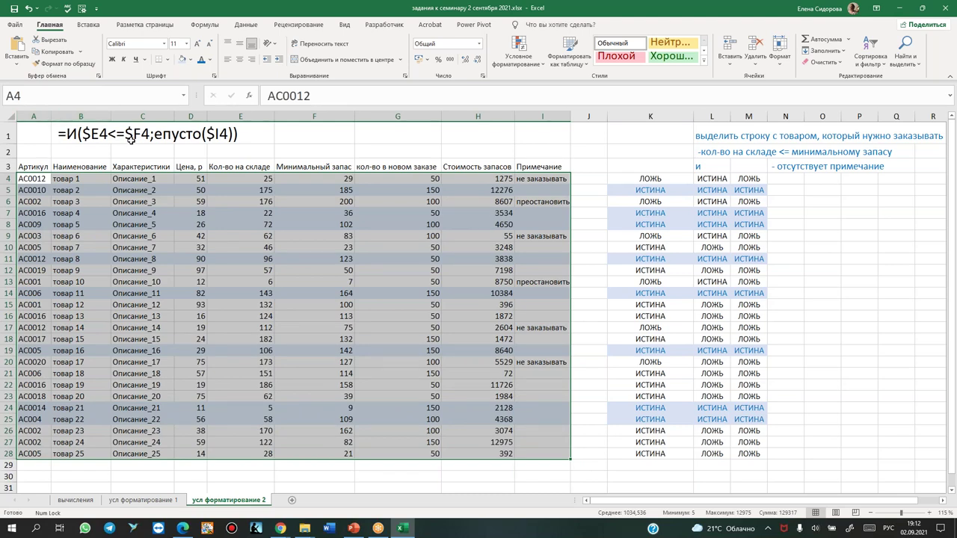
pyautogui.click(335, 139)
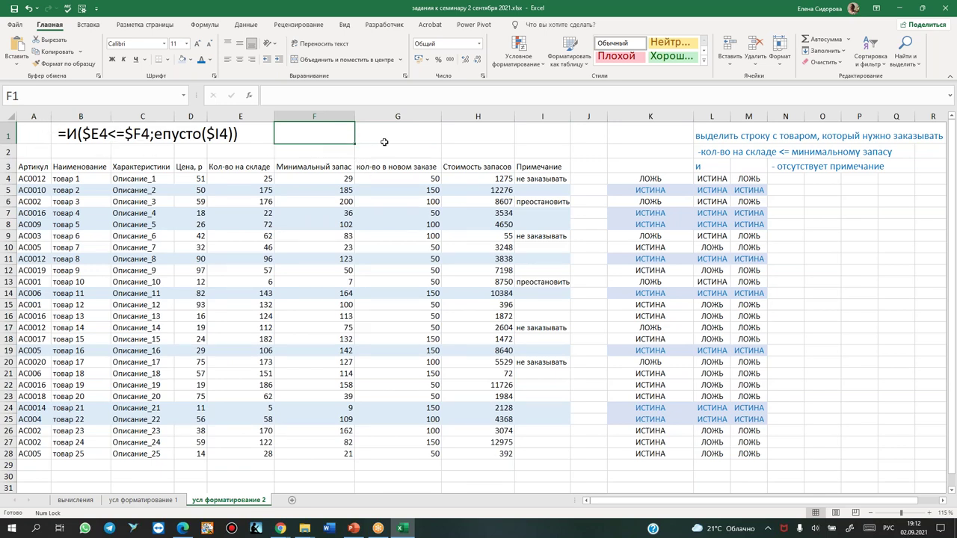
pyautogui.click(468, 135)
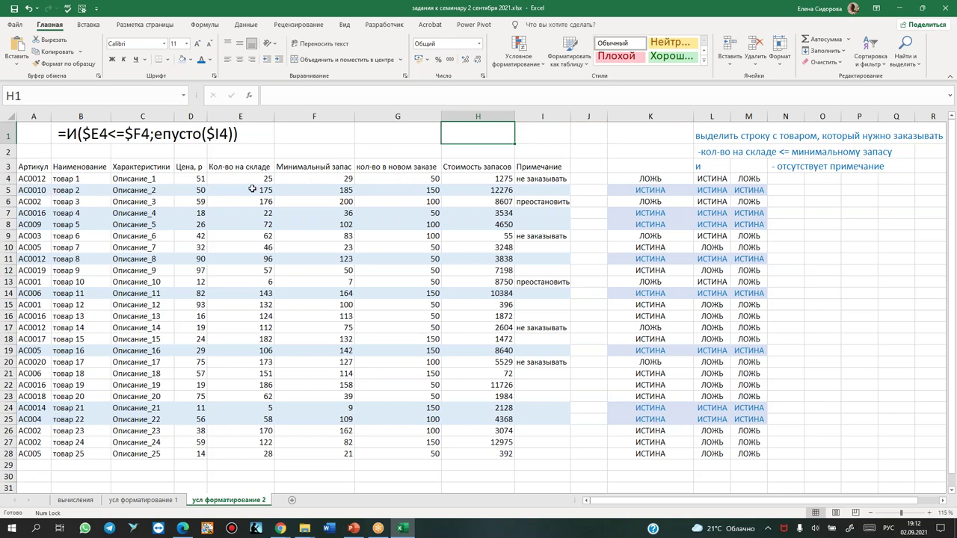
pyautogui.moveTo(238, 190); pyautogui.dragTo(359, 190)
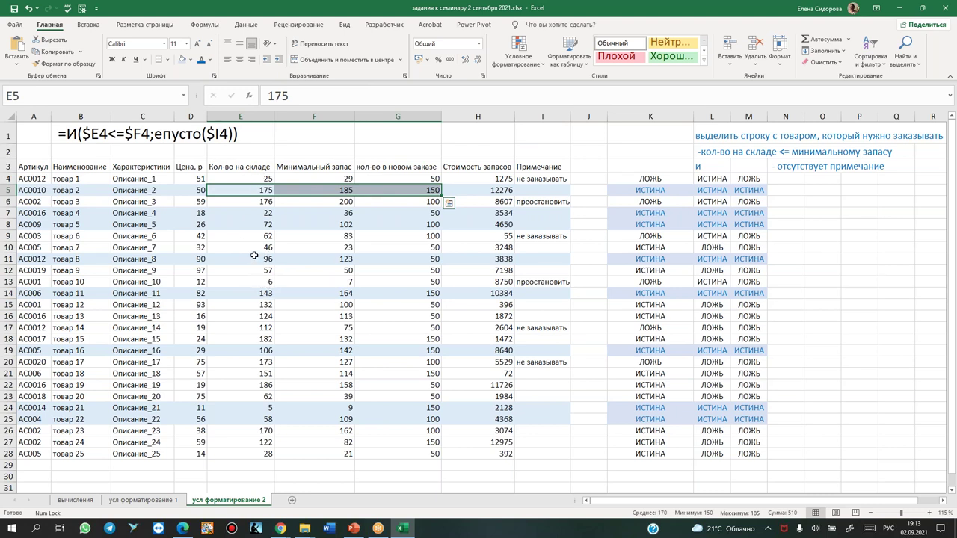
pyautogui.moveTo(239, 247); pyautogui.dragTo(350, 248)
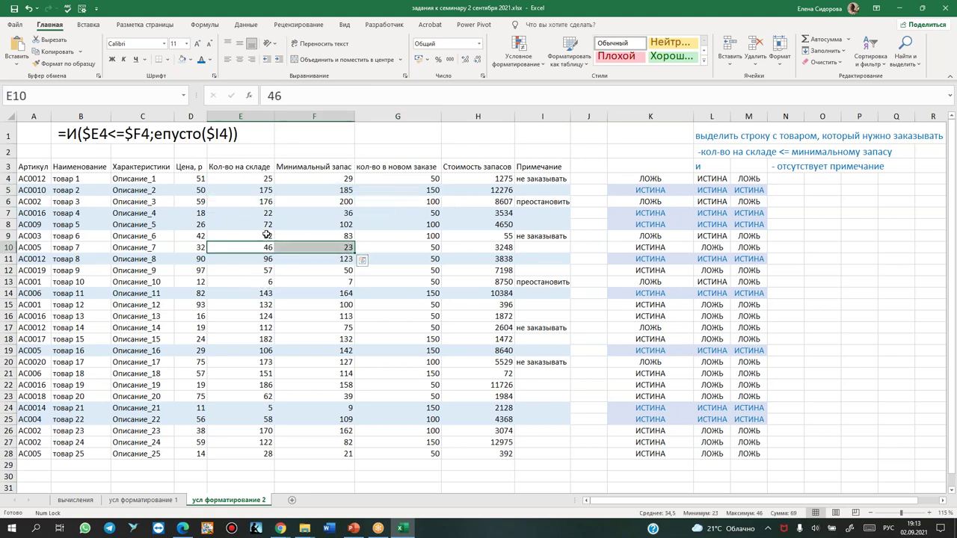
pyautogui.moveTo(249, 180); pyautogui.dragTo(339, 181)
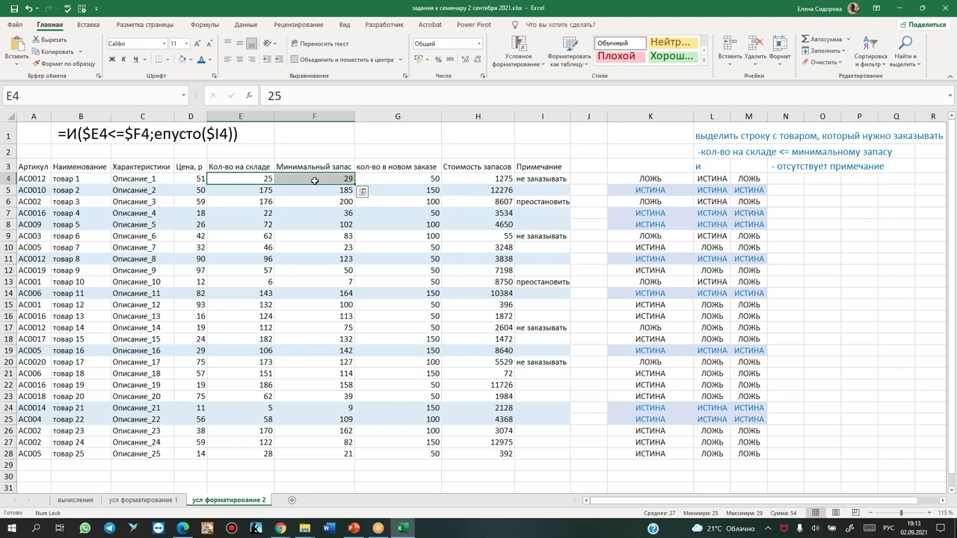
pyautogui.click(544, 181)
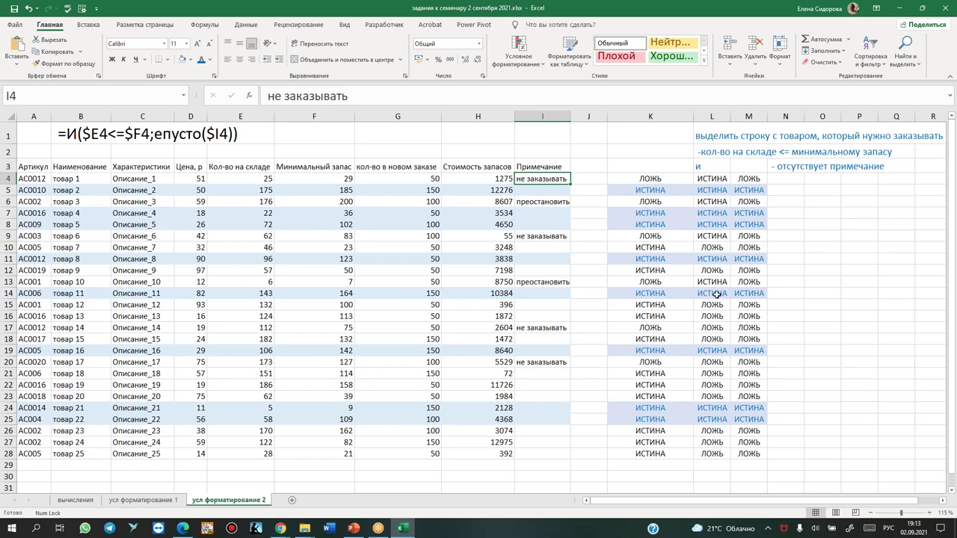
pyautogui.click(898, 292)
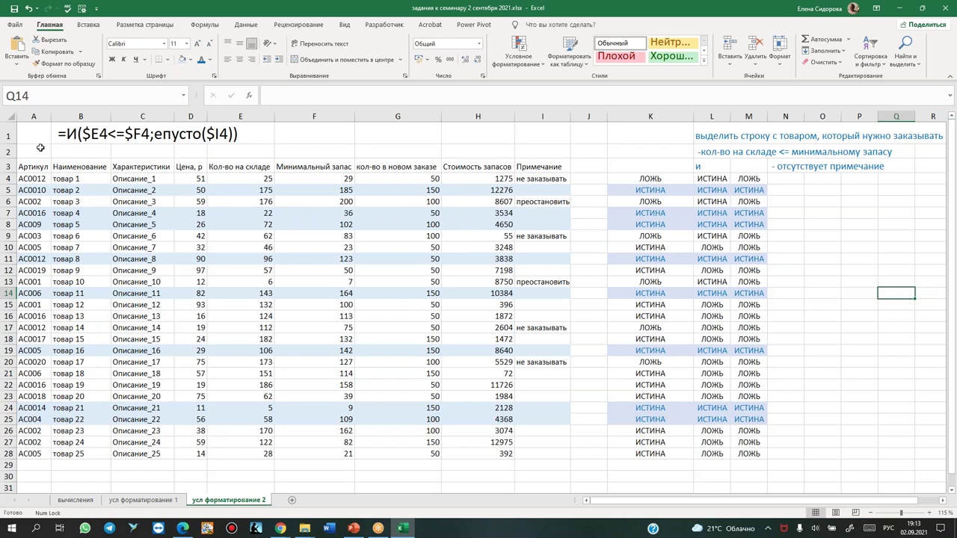
pyautogui.click(364, 132)
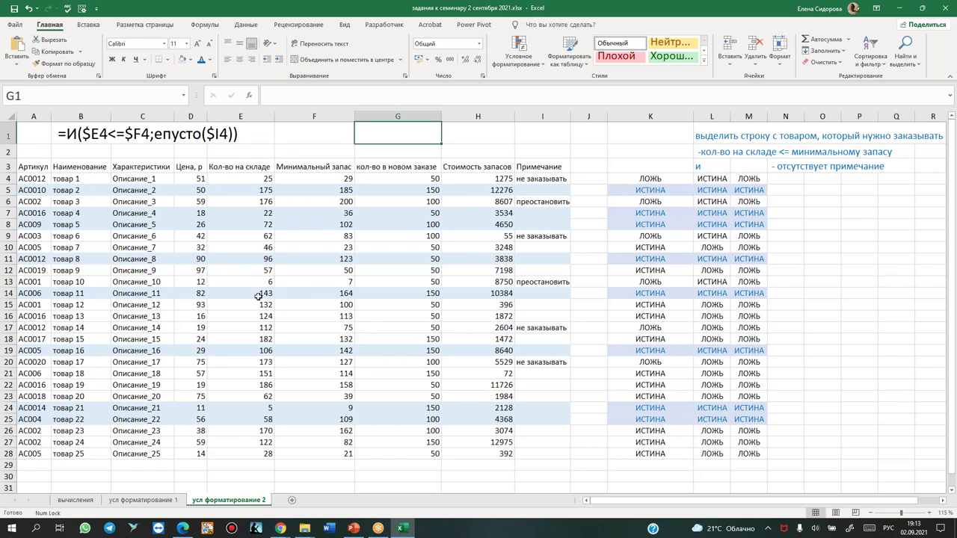
pyautogui.click(872, 237)
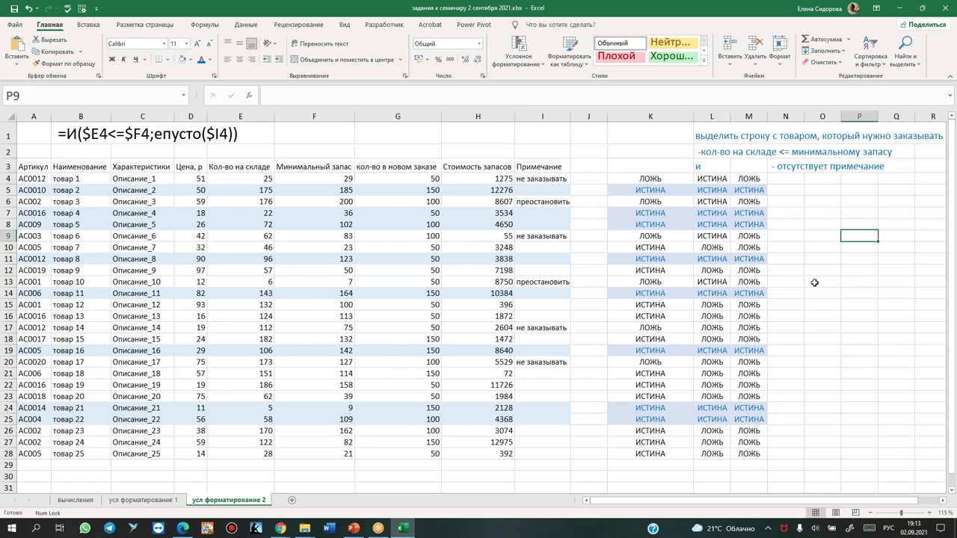
pyautogui.click(754, 190)
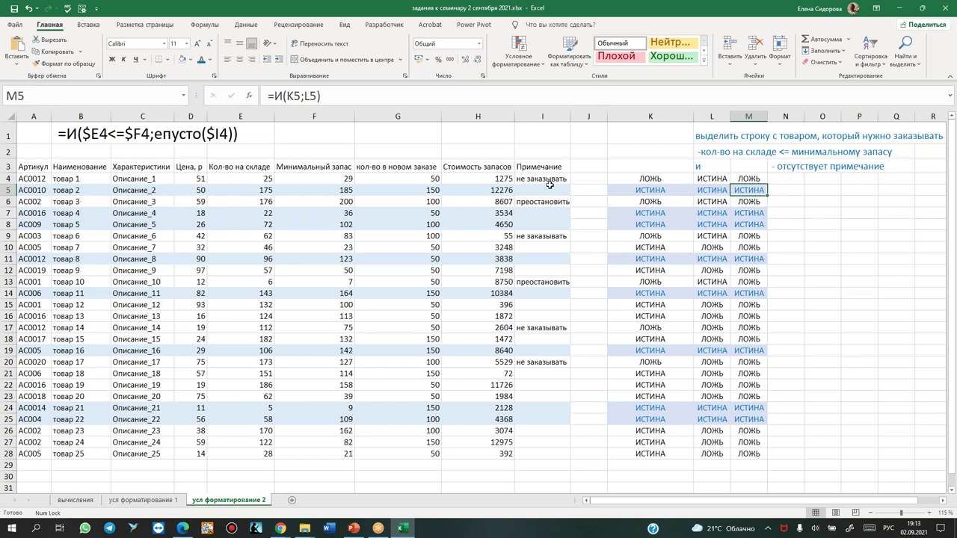
pyautogui.click(793, 181)
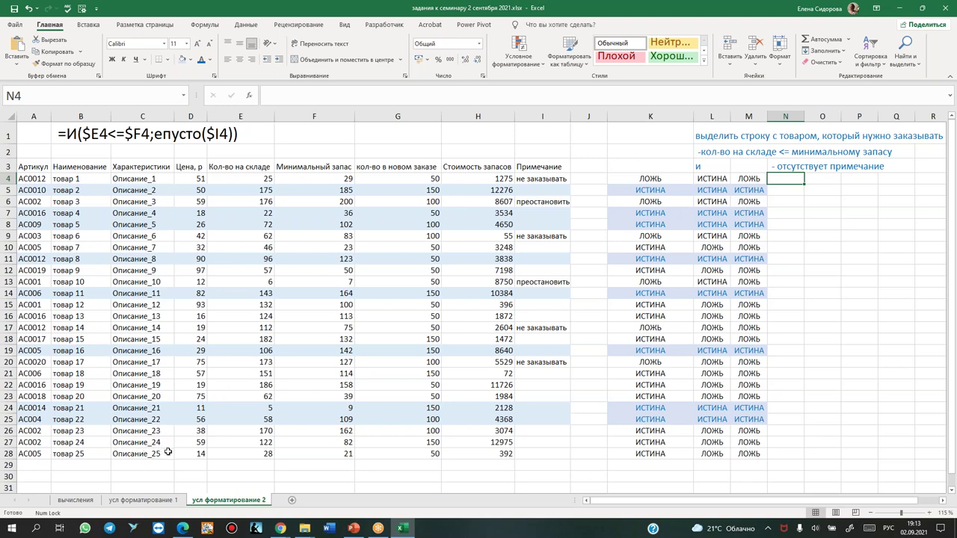
pyautogui.click(43, 476)
pyautogui.scroll(-3, 142, 414)
pyautogui.scroll(3, 142, 413)
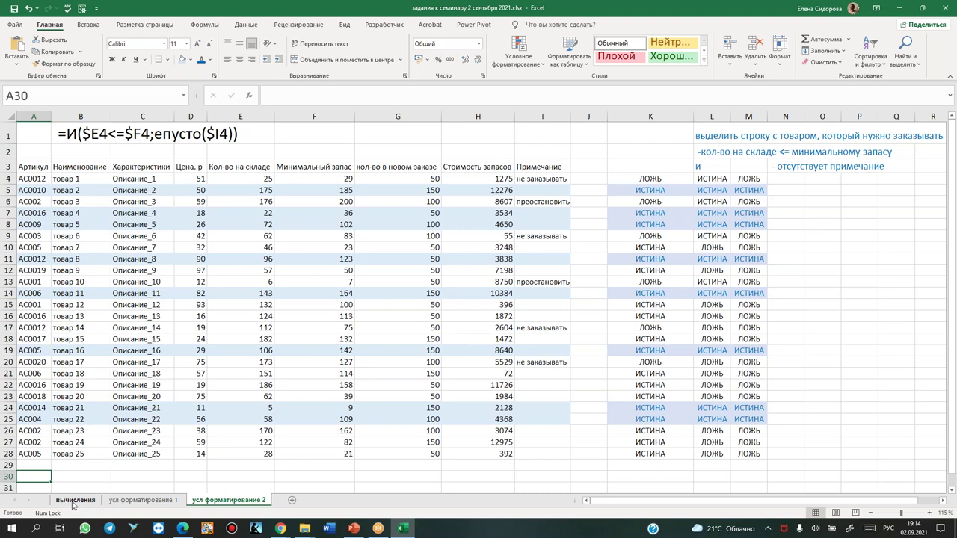
# Review the A6 and $F$6 reference examples in J1:K2 on the вычисления sheet
pyautogui.click(74, 500)
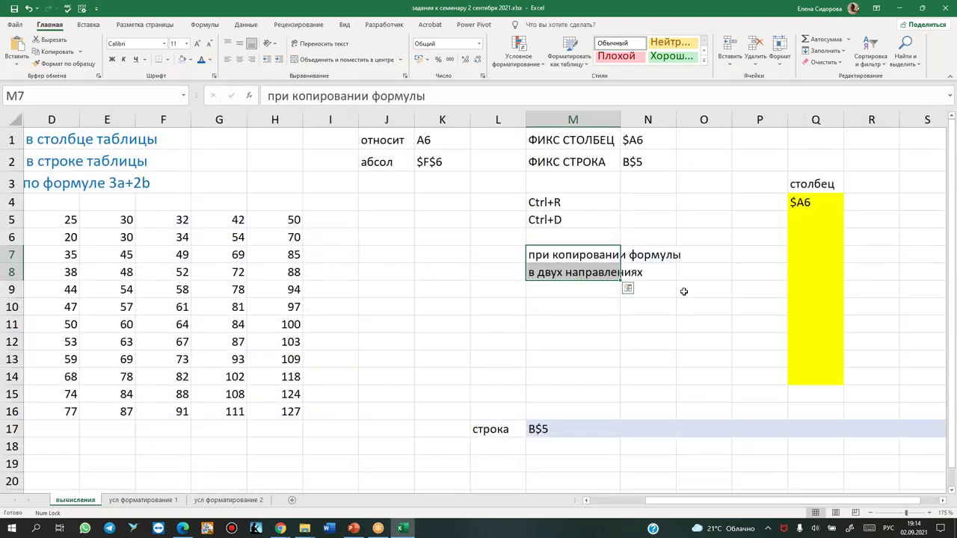
pyautogui.click(432, 138)
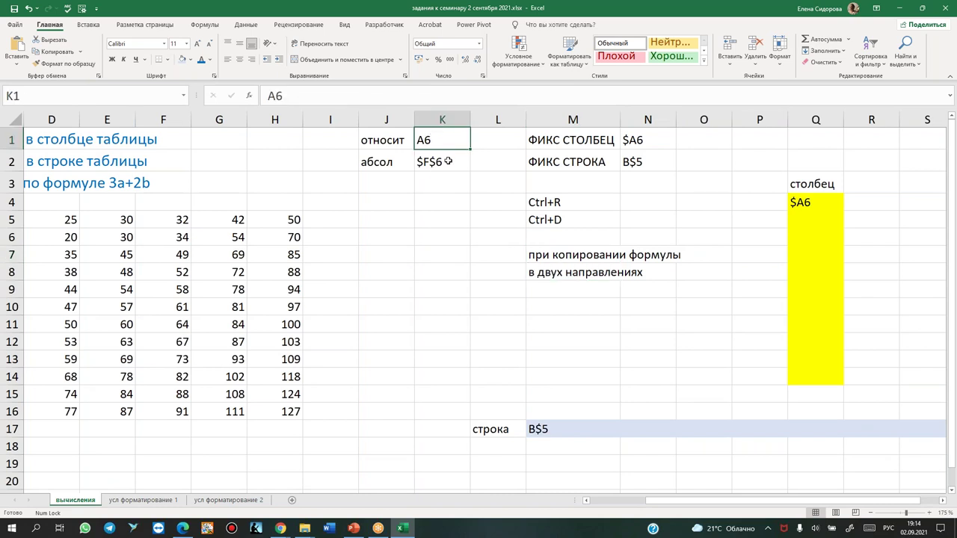
pyautogui.click(448, 161)
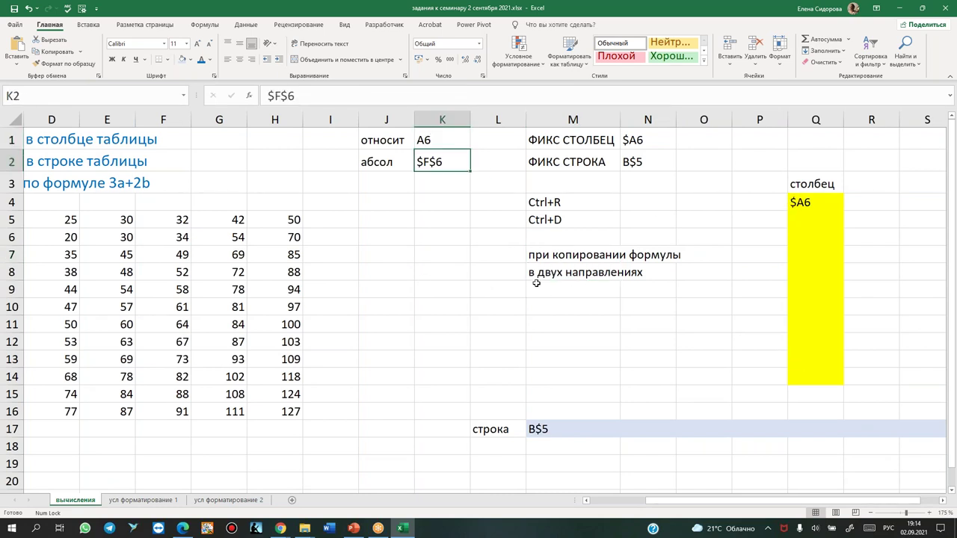
pyautogui.moveTo(370, 136); pyautogui.dragTo(440, 160)
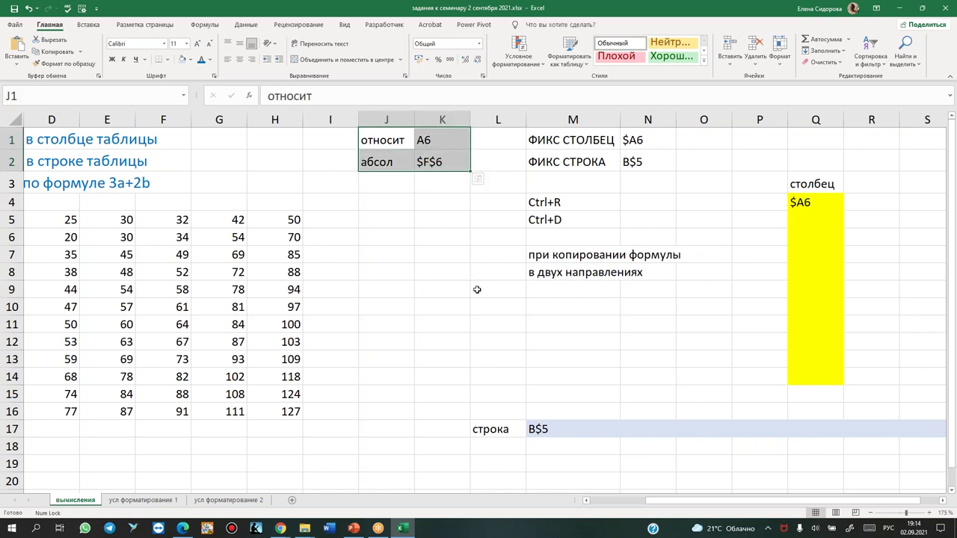
# Clear the selection and minimize the Excel workbook to reveal the presentation
pyautogui.click(456, 299)
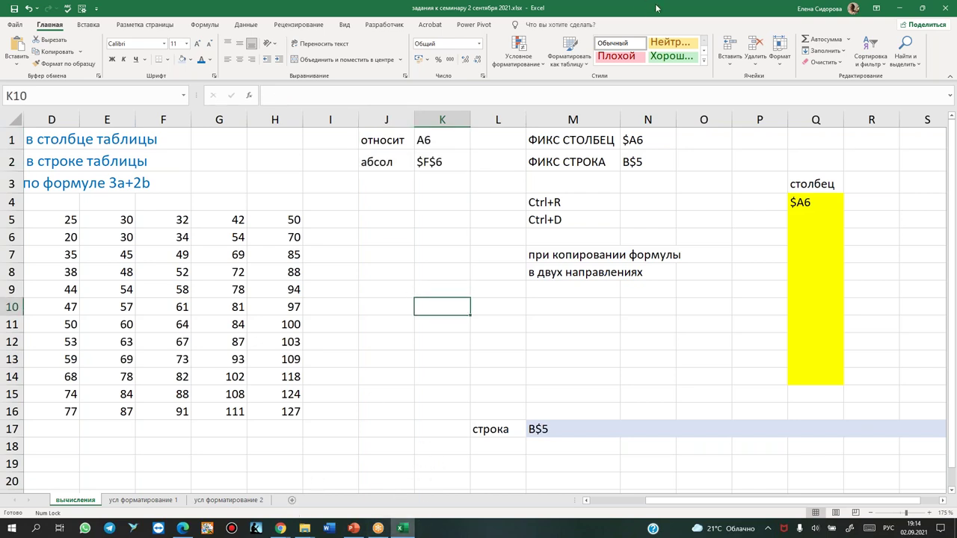
pyautogui.moveTo(666, 8)
pyautogui.mouseDown()
pyautogui.moveTo(557, 121)
pyautogui.moveTo(628, 4)
pyautogui.mouseUp()
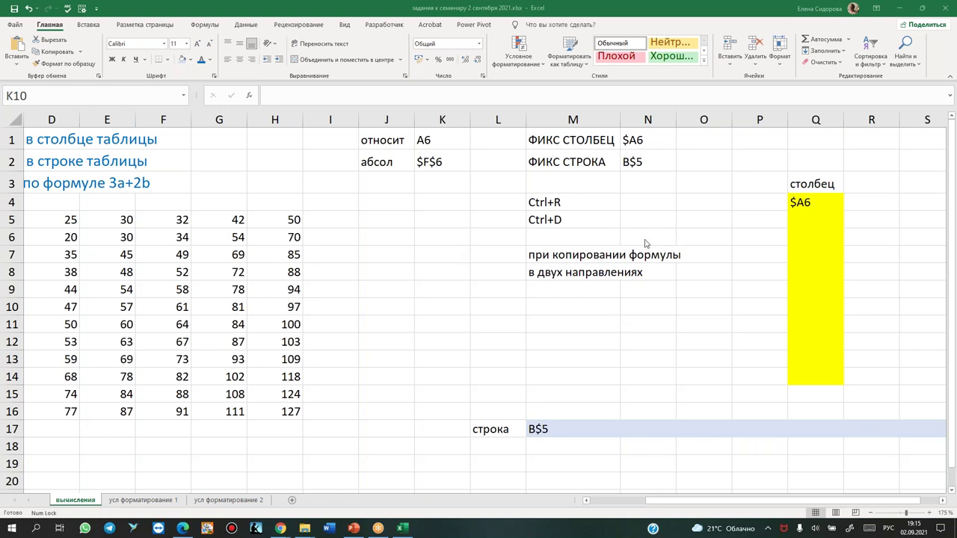
pyautogui.click(900, 8)
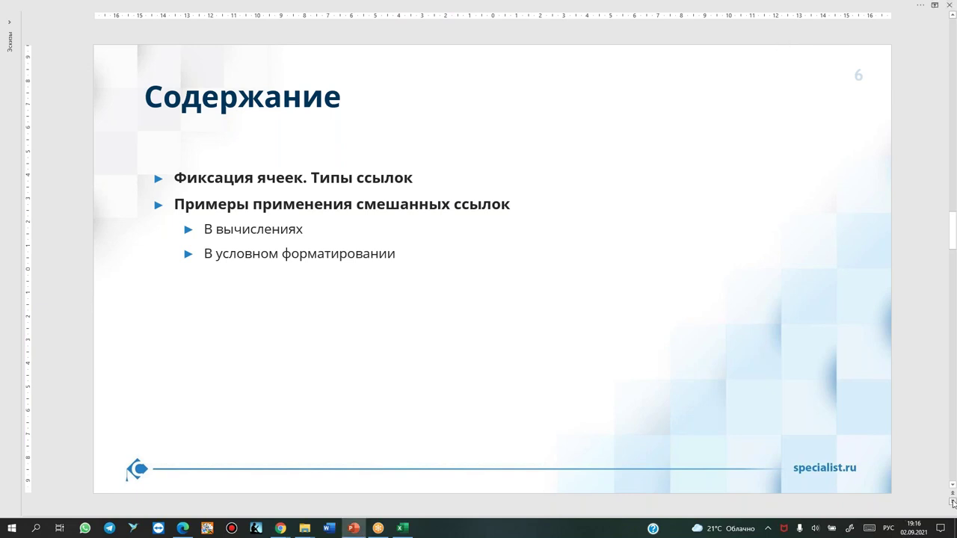
# Advance the presentation to slide 7, Особенности курса
pyautogui.click(952, 504)
pyautogui.click(953, 504)
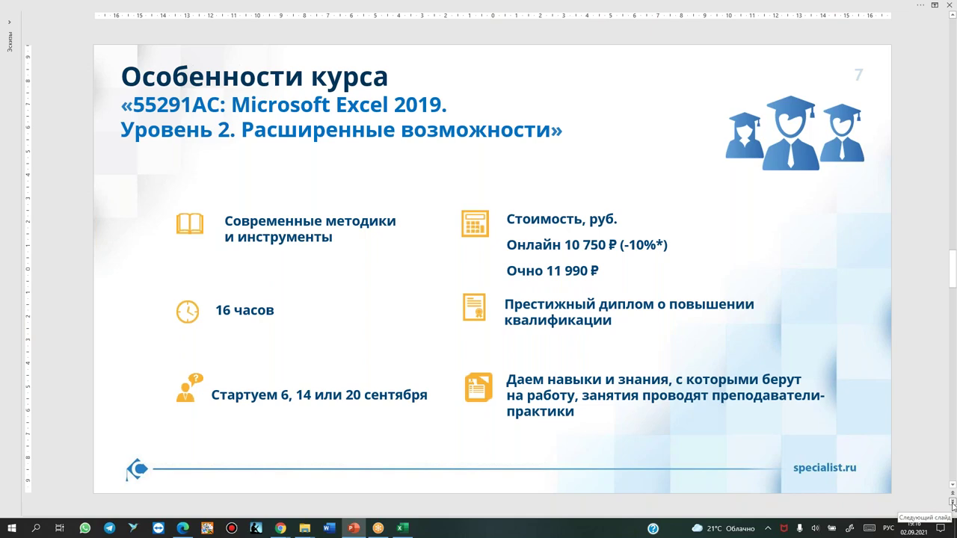
# Advance to slide 8, Преимущества комплексных программ
pyautogui.click(953, 505)
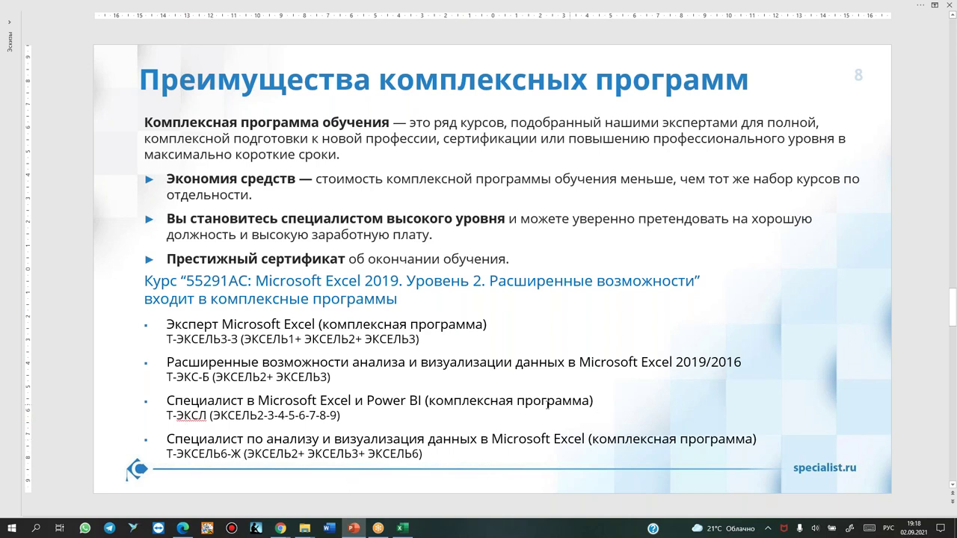
pyautogui.moveTo(166, 415); pyautogui.dragTo(342, 416)
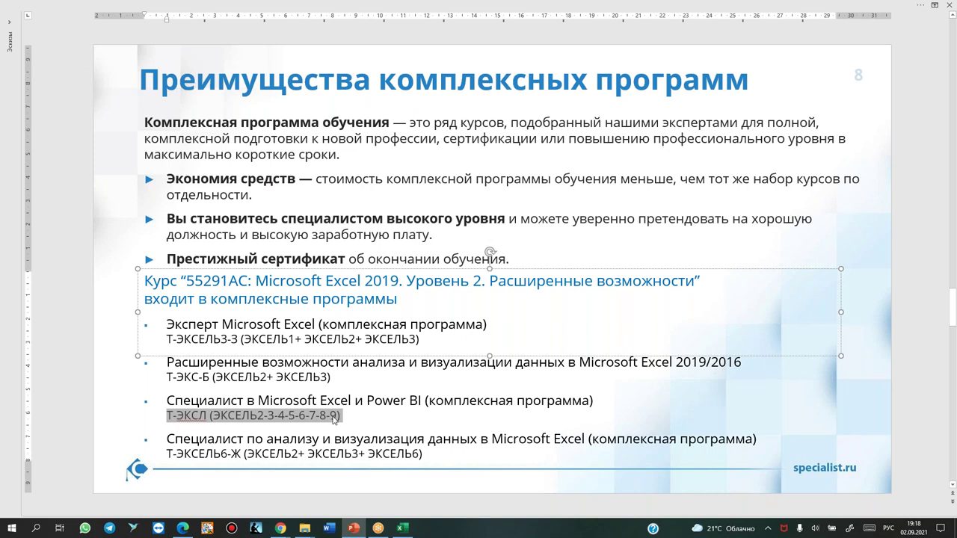
pyautogui.click(341, 416)
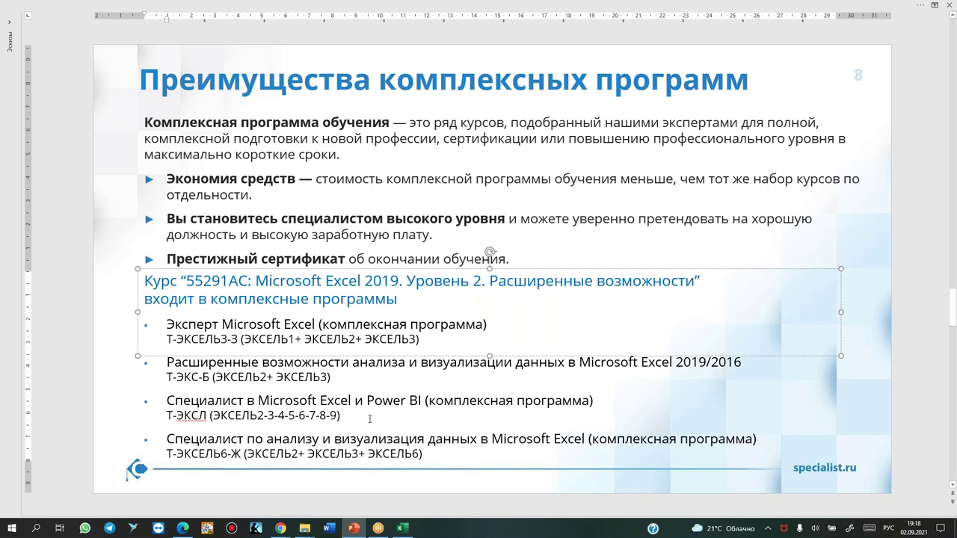
pyautogui.moveTo(278, 416); pyautogui.dragTo(290, 416)
pyautogui.click(691, 408)
pyautogui.click(867, 390)
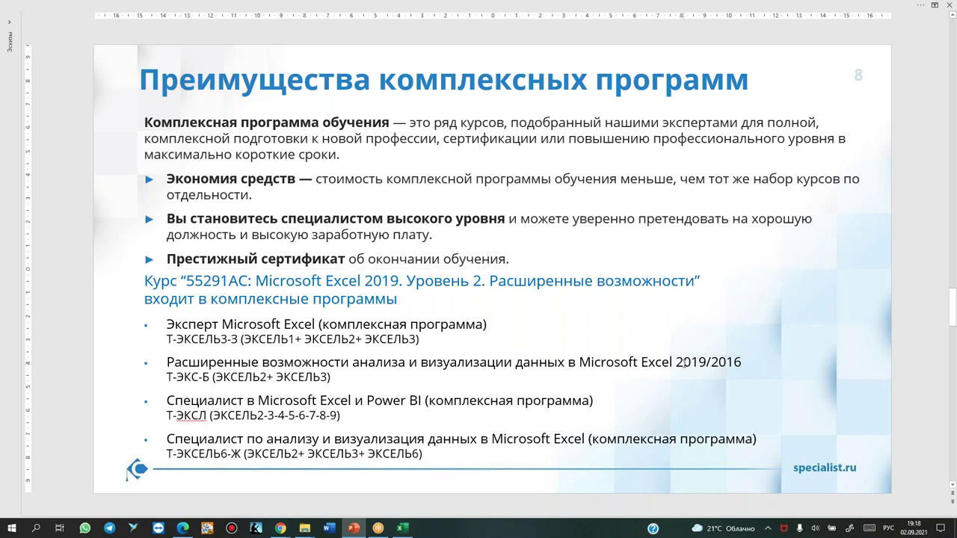
pyautogui.scroll(-1, 684, 364)
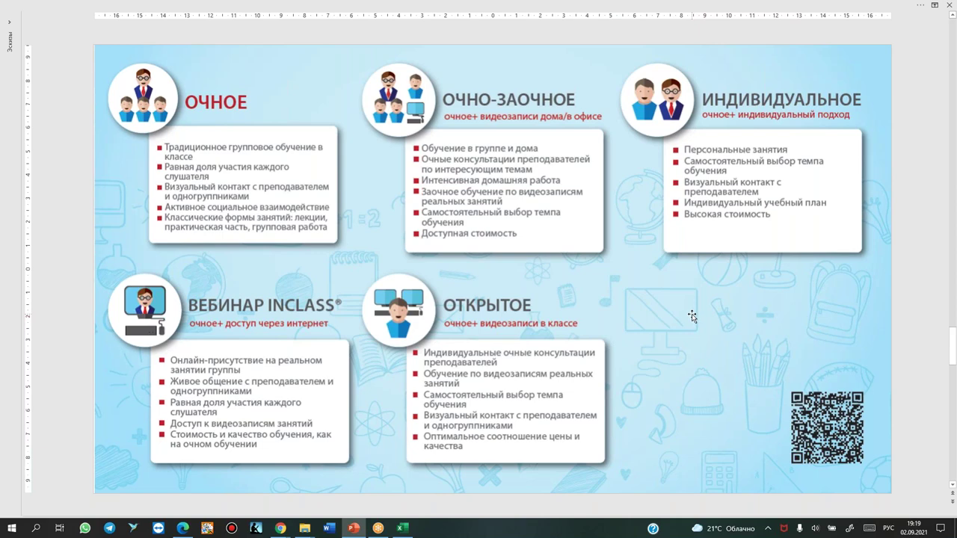
# Scroll down through the slides past the training formats slide
pyautogui.scroll(-1, 692, 317)
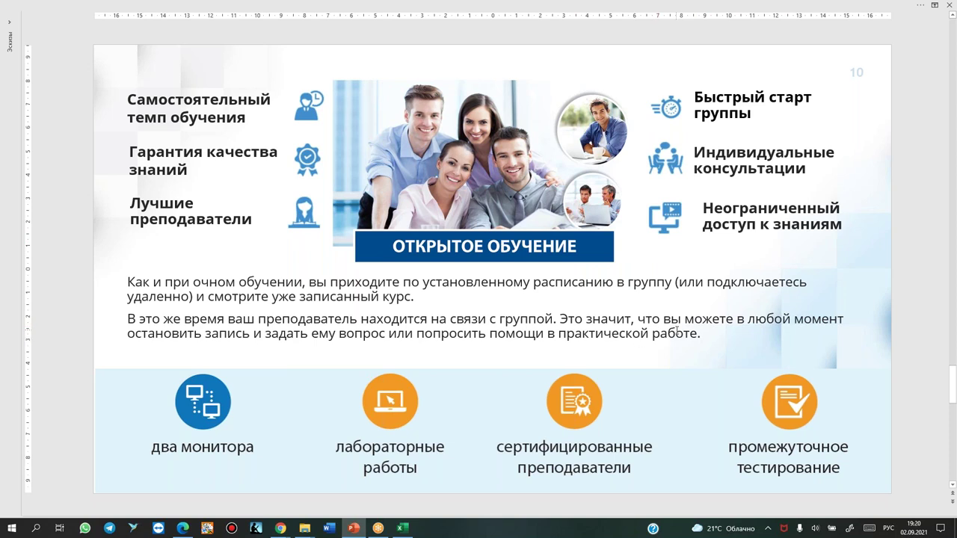
# Scroll down past slide 10, Открытое обучение, toward the «Остались вопросы?» slide
pyautogui.scroll(-1, 673, 334)
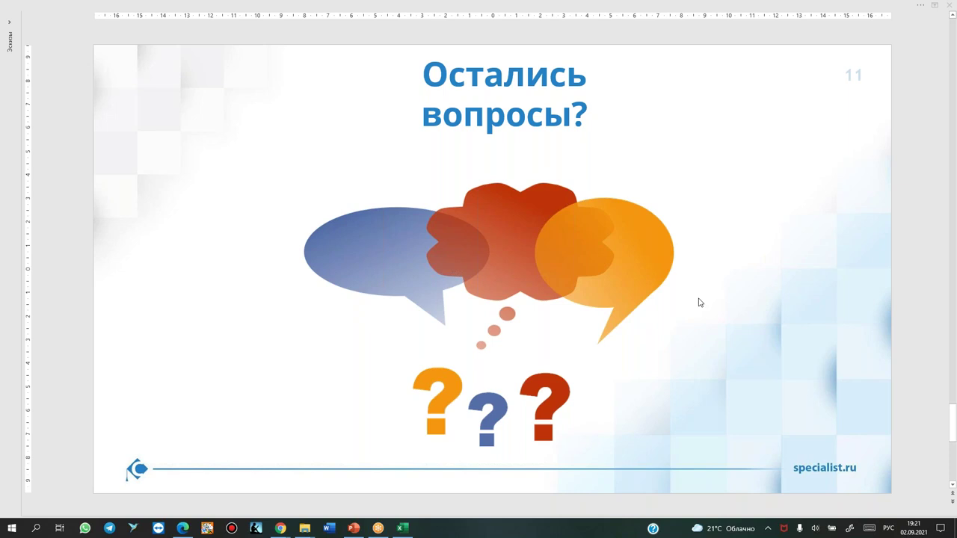
# Advance to slide 12, the closing slide with the training centre's contact e-mail and phone
pyautogui.scroll(-1, 699, 302)
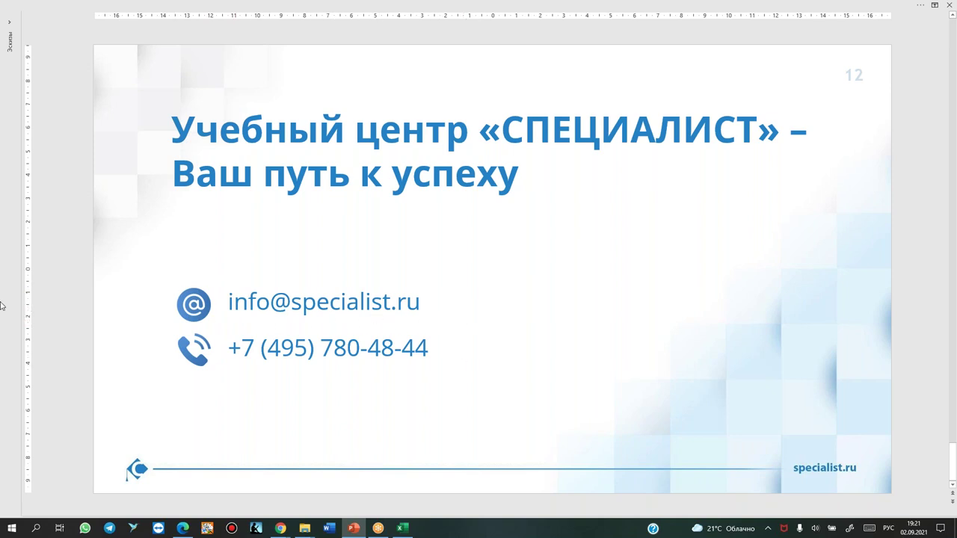
pyautogui.click(16, 186)
# Return to slide 2, the instructor profile for course 55291AC with September 2021 start dates
pyautogui.click(41, 69)
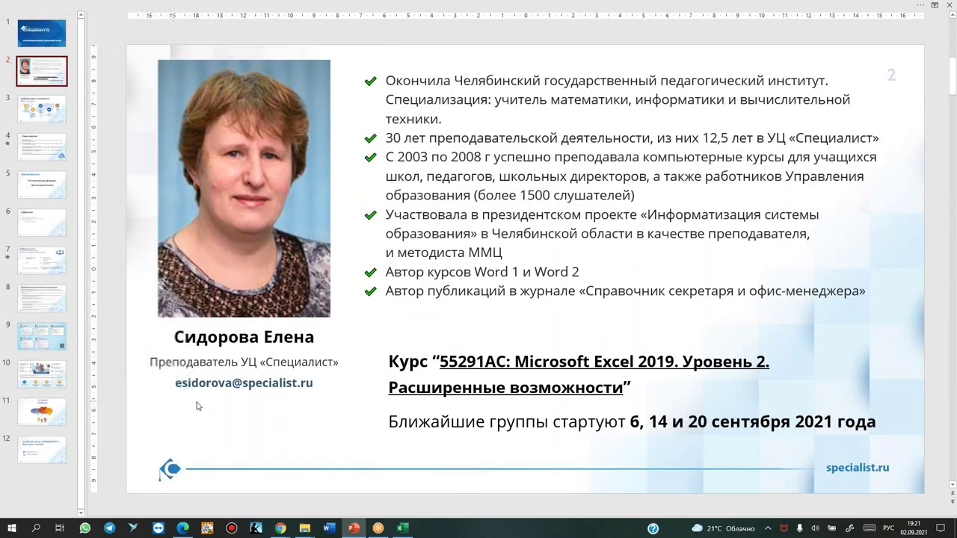
pyautogui.hotkey('ctrl', '1')
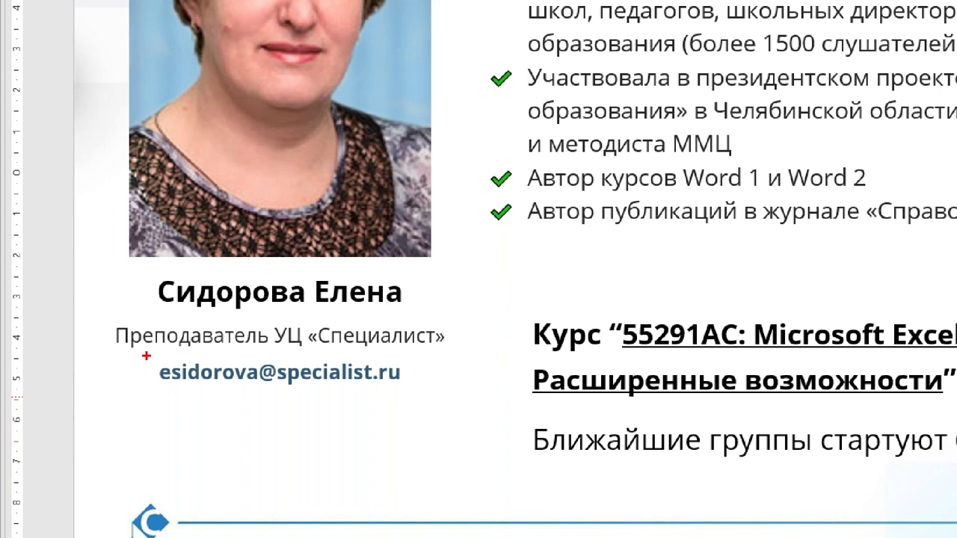
pyautogui.moveTo(167, 374); pyautogui.dragTo(383, 400)
pyautogui.moveTo(526, 405); pyautogui.dragTo(435, 395)
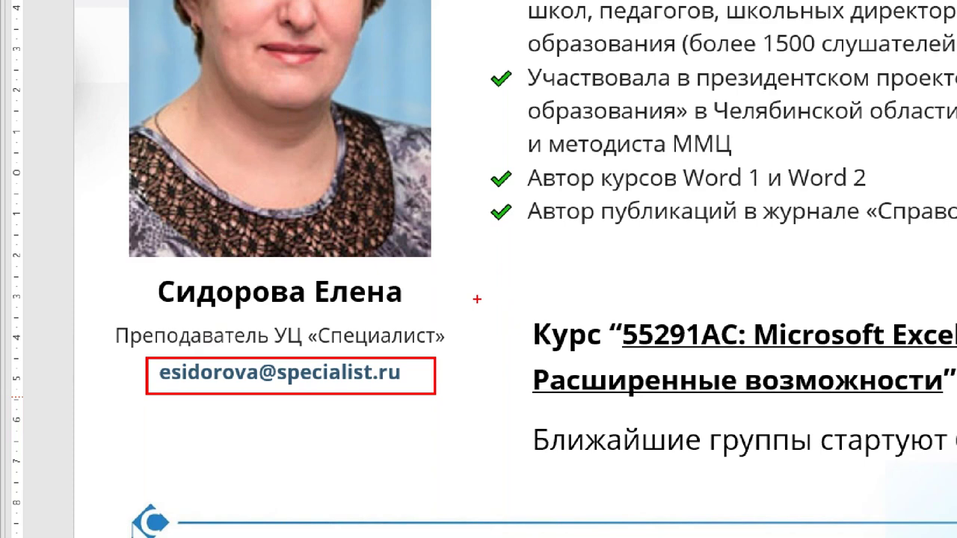
pyautogui.press('Escape')
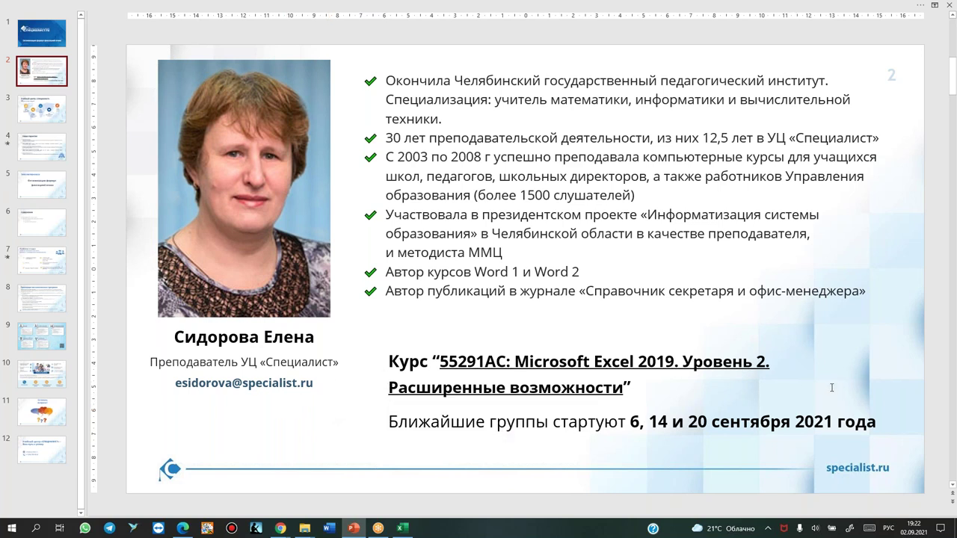
pyautogui.click(903, 308)
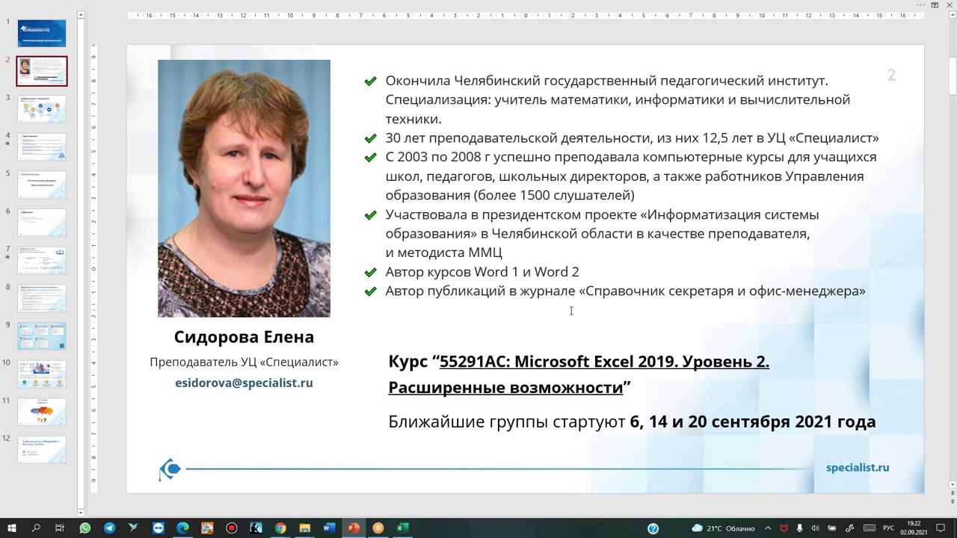